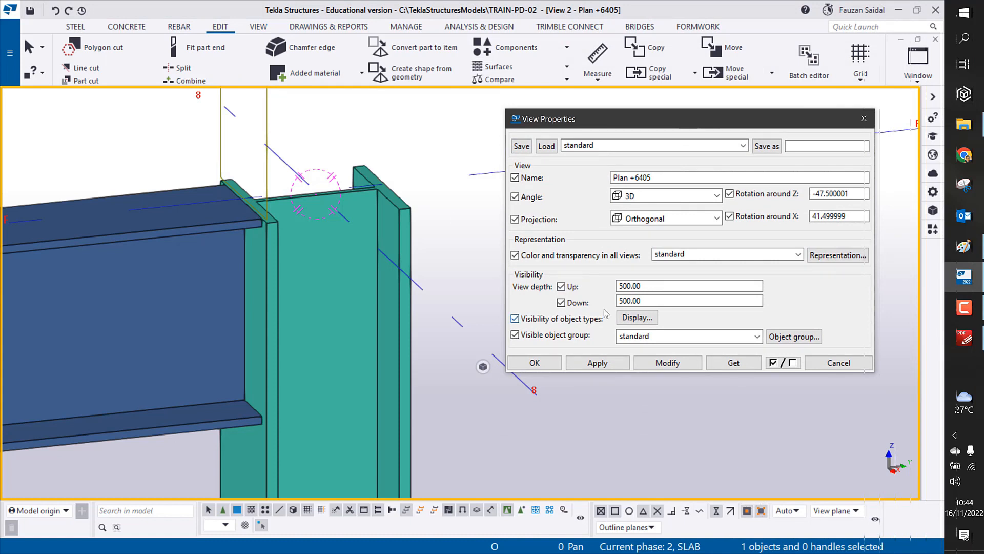
Step: Apply the view's display settings with fittings visible both in the model and in components, and close the view properties
{"action": "left_click", "coordinate": [639, 317]}
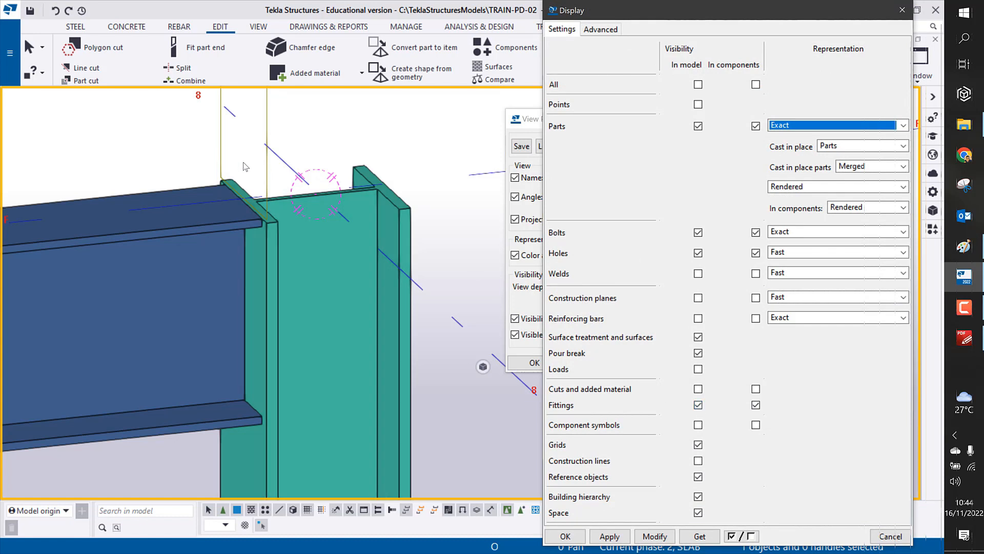
{"action": "scroll", "coordinate": [244, 164], "scroll_direction": "down", "scroll_amount": 4}
{"action": "scroll", "coordinate": [237, 144], "scroll_direction": "down", "scroll_amount": 2}
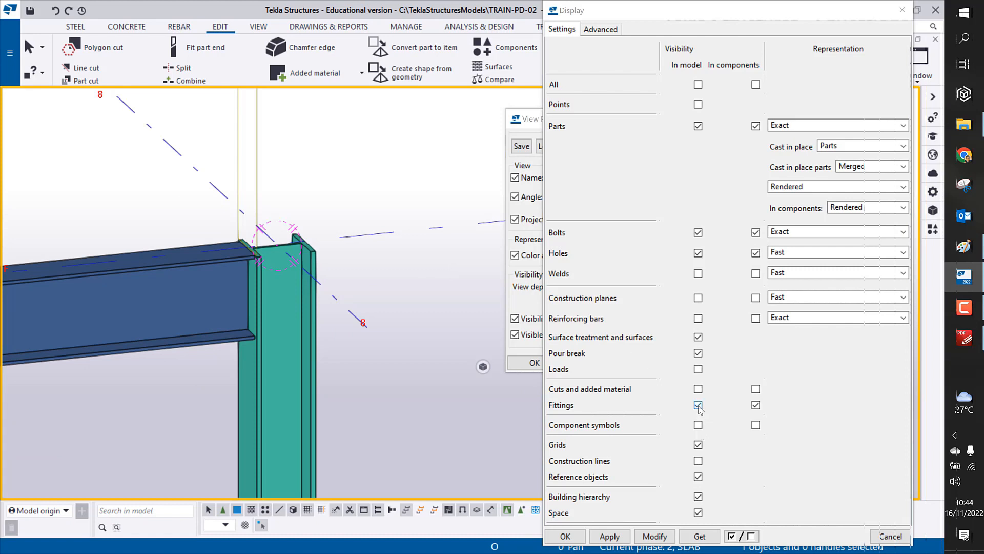
{"action": "left_click", "coordinate": [655, 536]}
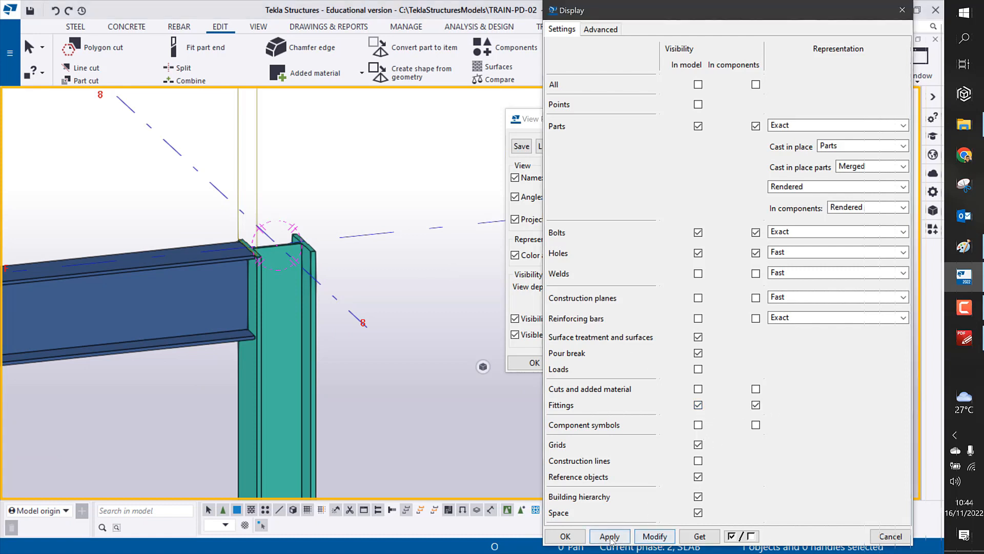
{"action": "scroll", "coordinate": [379, 299], "scroll_direction": "down", "scroll_amount": 1}
{"action": "middle_click_drag", "start_coordinate": [334, 264], "coordinate": [389, 328]}
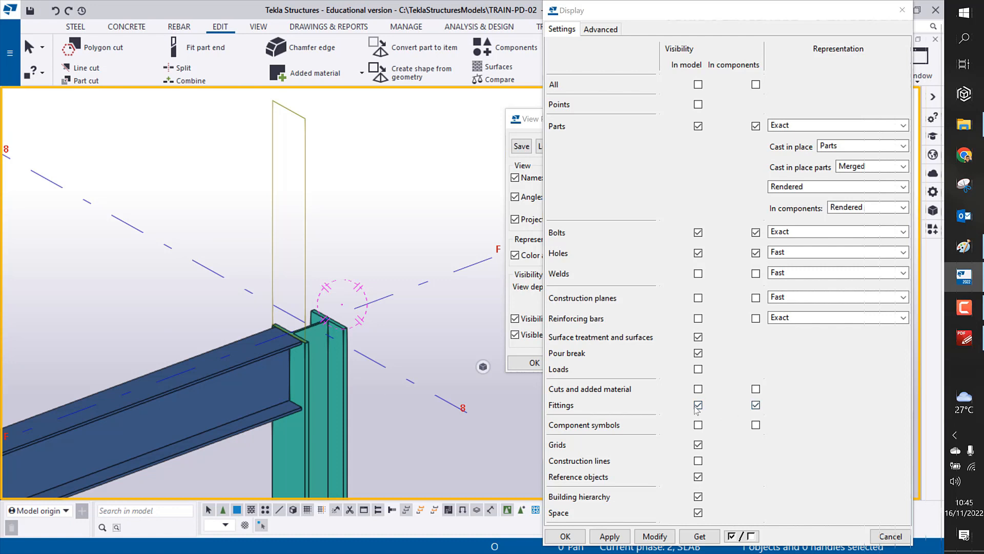
{"action": "left_click", "coordinate": [654, 536]}
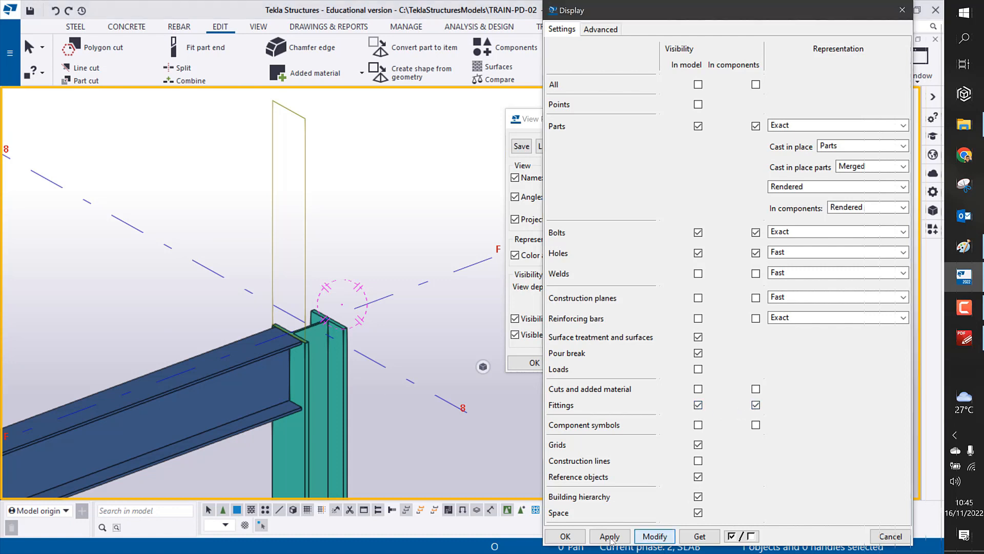
{"action": "left_click", "coordinate": [565, 536]}
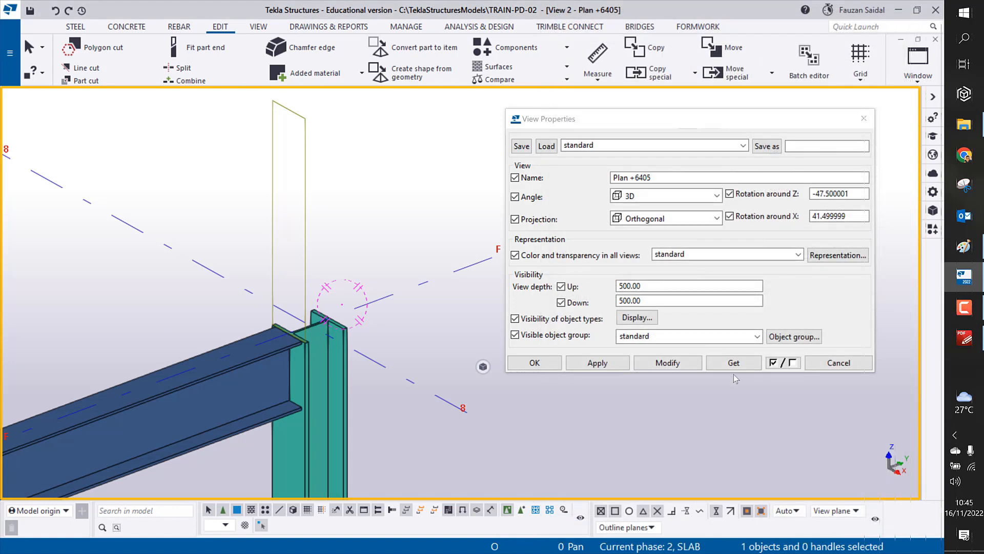
{"action": "left_click", "coordinate": [833, 365]}
Step: Examine in 3D how the steel beam end meets the column flange at grid intersection F-8
{"action": "middle_click_drag", "start_coordinate": [467, 340], "coordinate": [546, 351]}
{"action": "scroll", "coordinate": [324, 349], "scroll_direction": "up", "scroll_amount": 4}
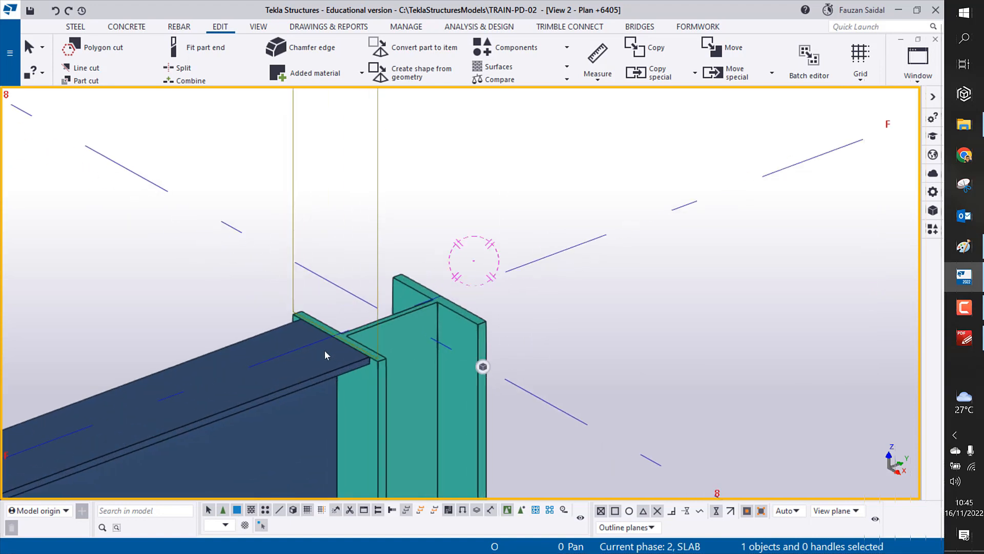
{"action": "middle_click_drag", "start_coordinate": [467, 209], "coordinate": [474, 173]}
{"action": "scroll", "coordinate": [475, 171], "scroll_direction": "down", "scroll_amount": 2}
{"action": "mouse_move", "coordinate": [349, 232]}
{"action": "middle_mouse_down"}
{"action": "mouse_move", "coordinate": [339, 285]}
{"action": "mouse_move", "coordinate": [346, 232]}
{"action": "middle_mouse_up"}
{"action": "scroll", "coordinate": [338, 281], "scroll_direction": "up", "scroll_amount": 2}
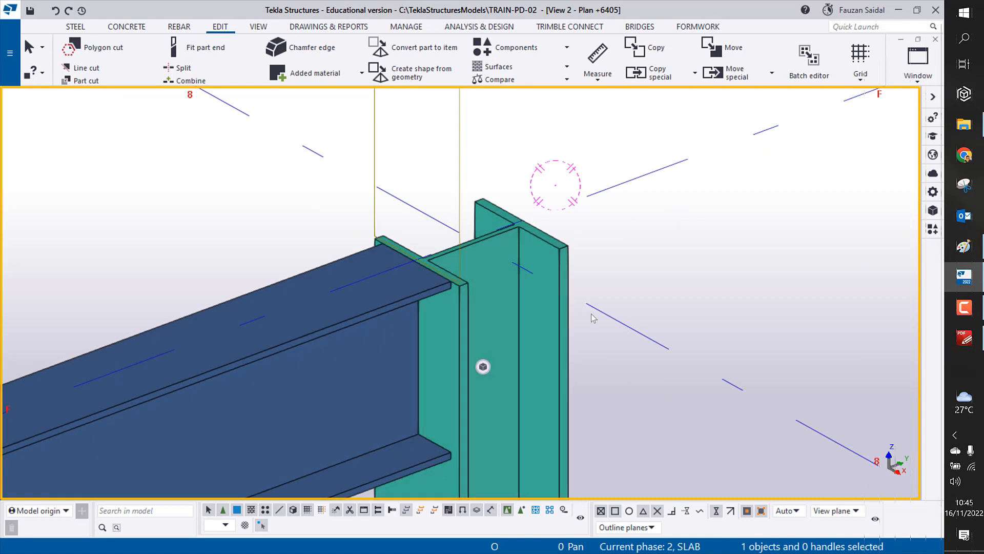
{"action": "middle_click_drag", "start_coordinate": [589, 317], "coordinate": [637, 257]}
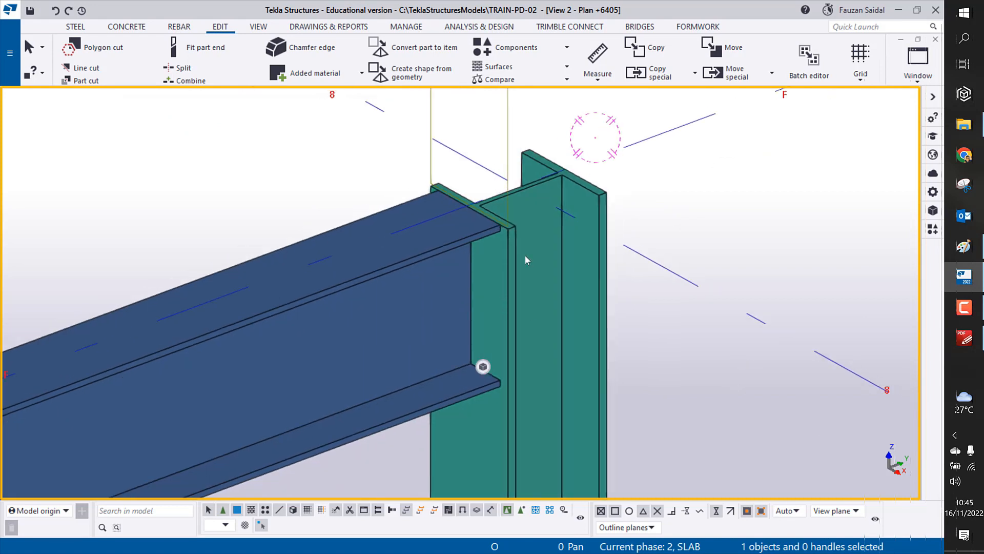
{"action": "scroll", "coordinate": [405, 191], "scroll_direction": "up", "scroll_amount": 3}
{"action": "scroll", "coordinate": [529, 214], "scroll_direction": "down", "scroll_amount": 1}
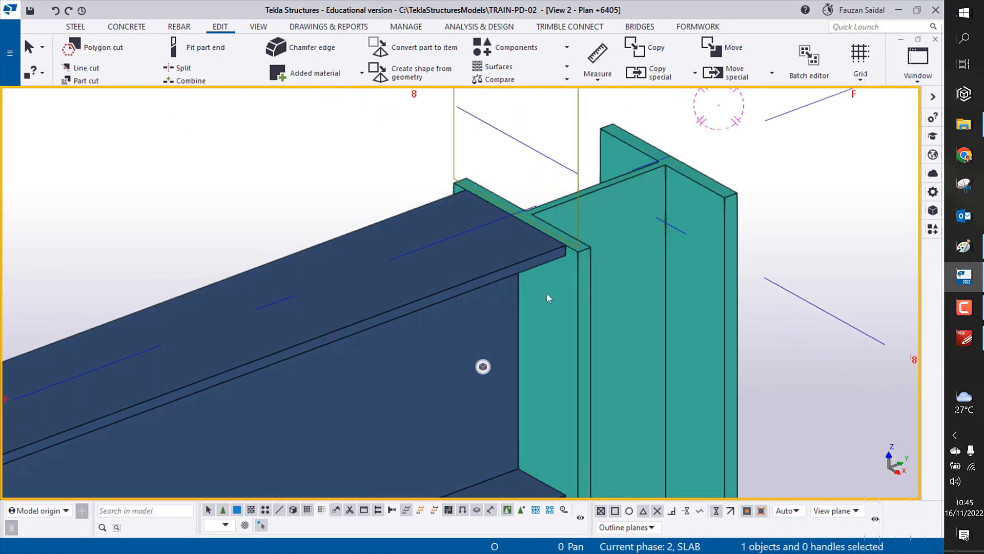
{"action": "scroll", "coordinate": [497, 239], "scroll_direction": "down", "scroll_amount": 2}
{"action": "scroll", "coordinate": [544, 248], "scroll_direction": "down", "scroll_amount": 4}
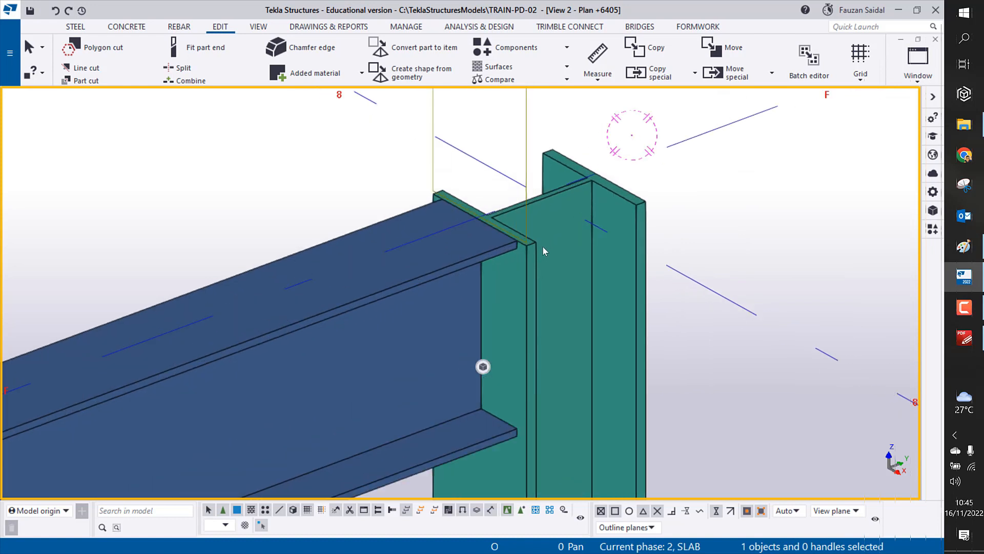
Step: Check the F-8 beam-to-column joint in plan view, and inspect it again from a rotated 3D view
{"action": "key", "text": "ctrl+p"}
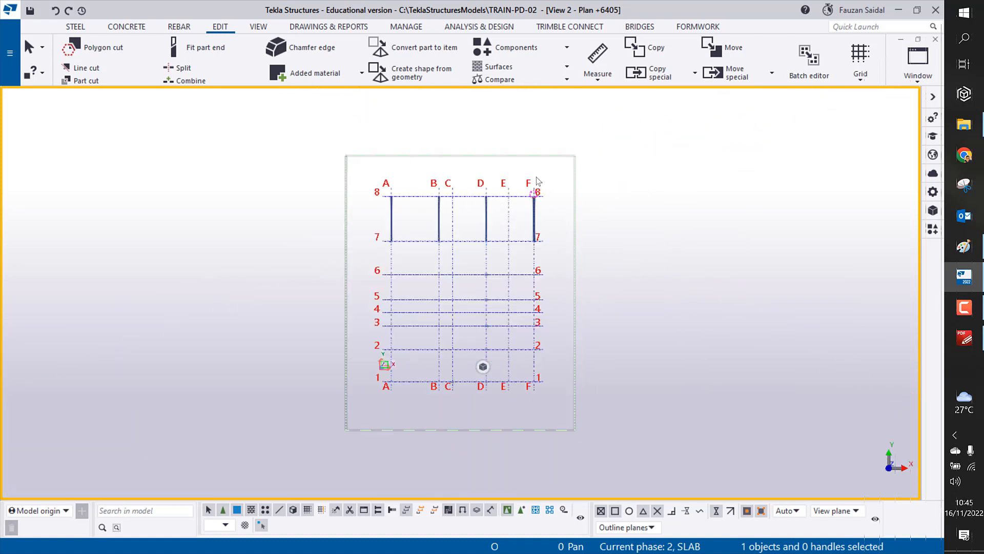
{"action": "scroll", "coordinate": [534, 199], "scroll_direction": "up", "scroll_amount": 5}
{"action": "scroll", "coordinate": [543, 310], "scroll_direction": "down", "scroll_amount": 2}
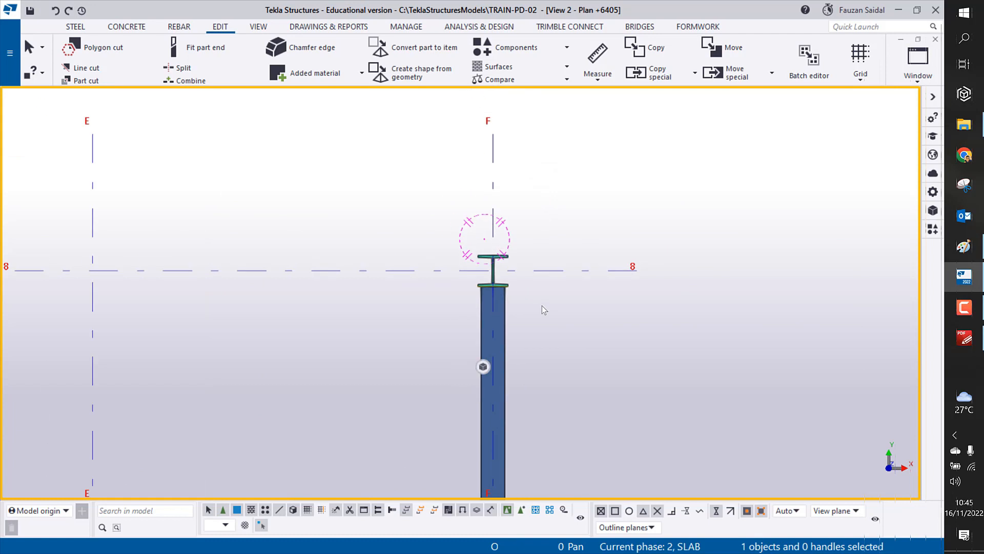
{"action": "key", "text": "ctrl+p"}
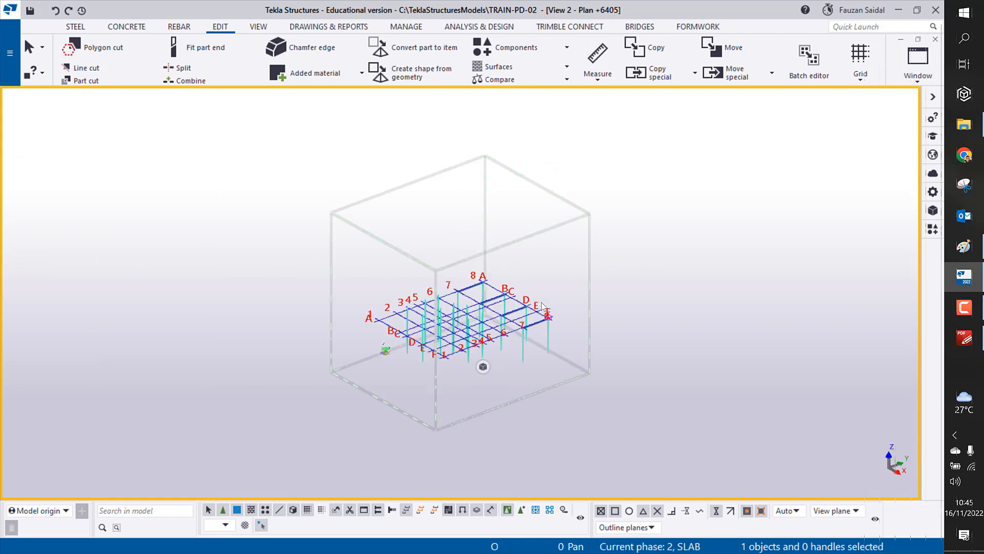
{"action": "scroll", "coordinate": [573, 309], "scroll_direction": "up", "scroll_amount": 10}
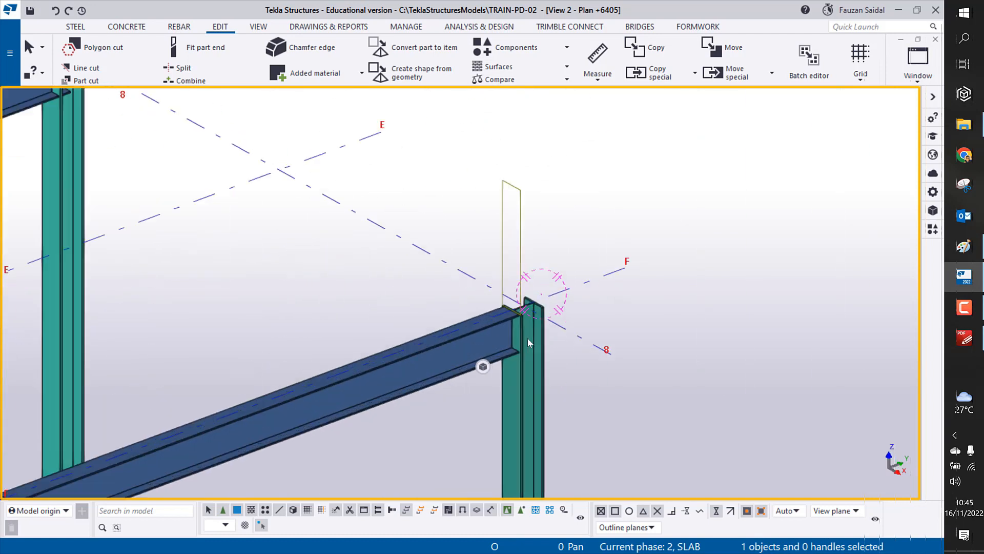
{"action": "scroll", "coordinate": [523, 314], "scroll_direction": "up", "scroll_amount": 3}
{"action": "middle_click_drag", "start_coordinate": [506, 275], "coordinate": [534, 275], "text": "ctrl"}
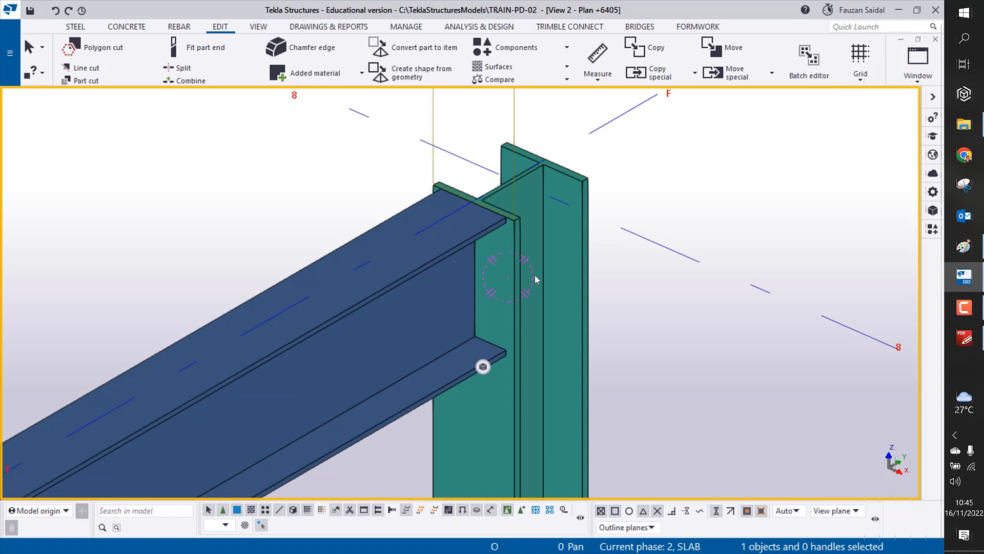
{"action": "middle_click_drag", "start_coordinate": [529, 261], "coordinate": [450, 195], "text": "ctrl"}
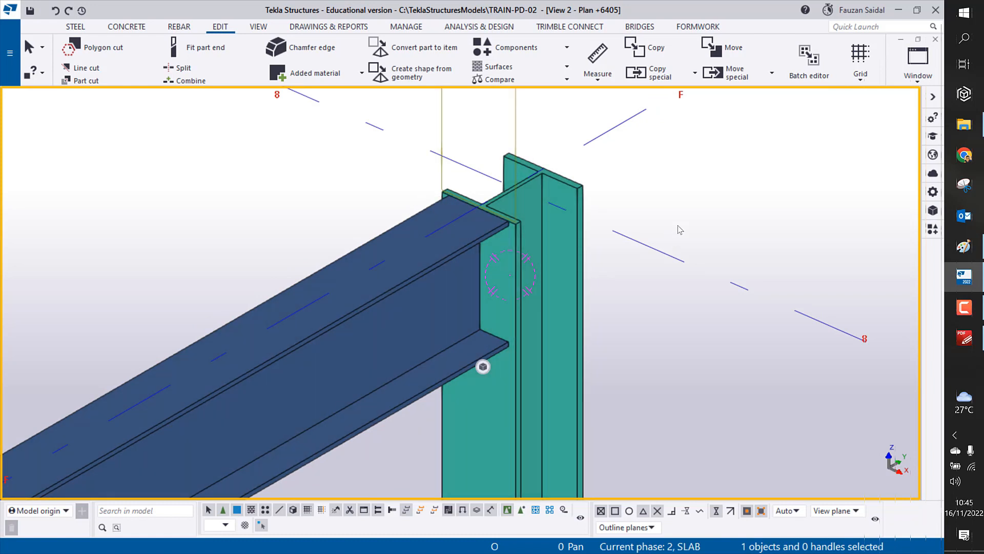
{"action": "scroll", "coordinate": [669, 263], "scroll_direction": "down", "scroll_amount": 4}
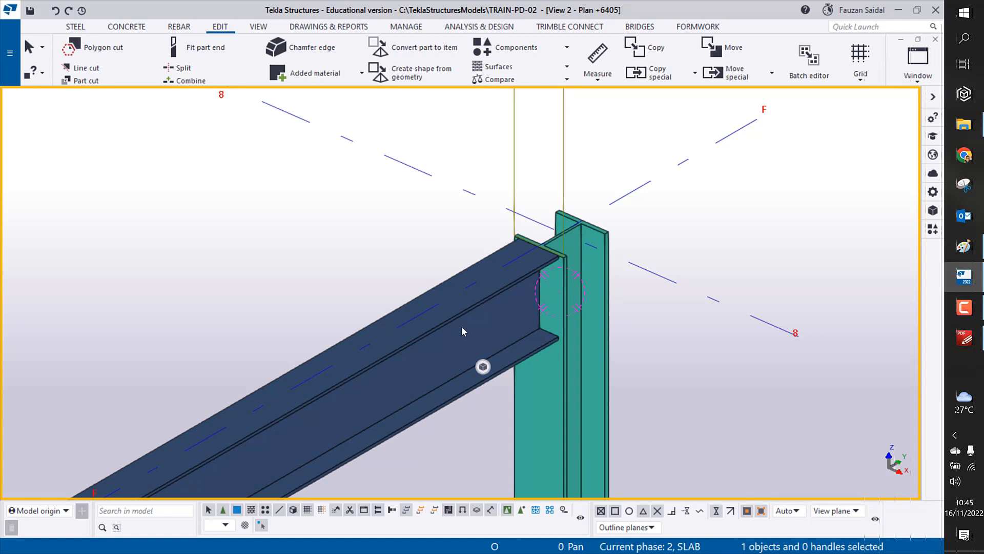
Step: Make phase 7, STEEL_BEAM, the current phase in the Phase Manager
{"action": "key", "text": "ctrl+h"}
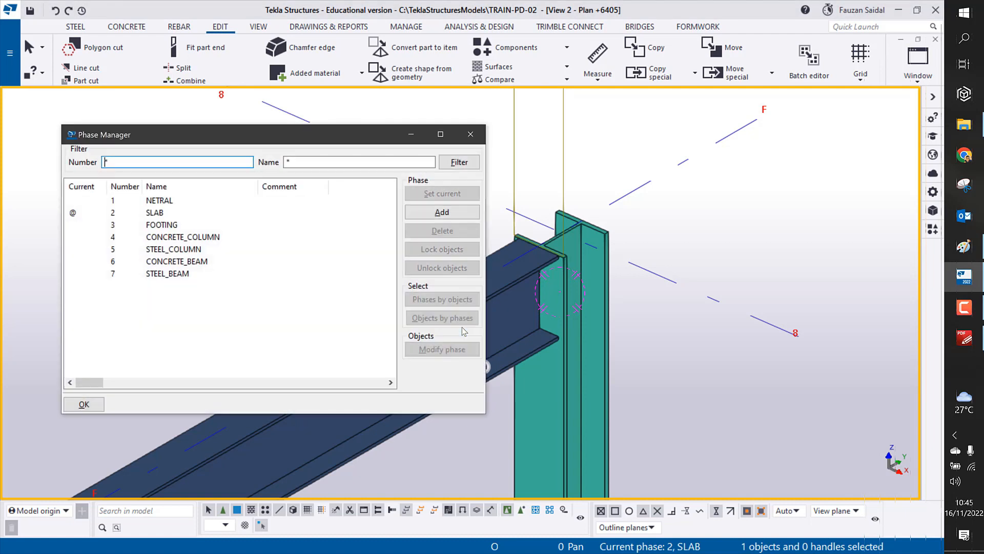
{"action": "left_click", "coordinate": [157, 273]}
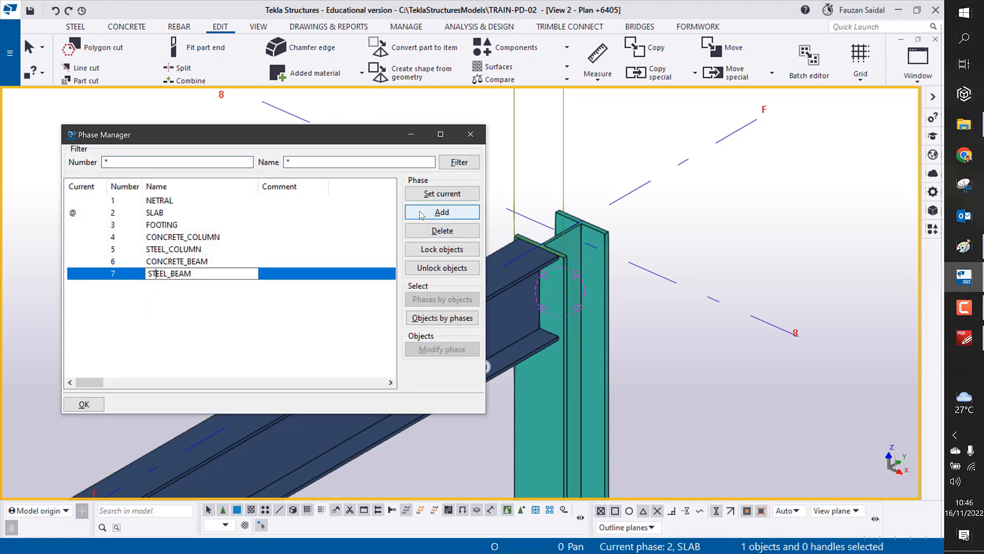
{"action": "left_click", "coordinate": [433, 194]}
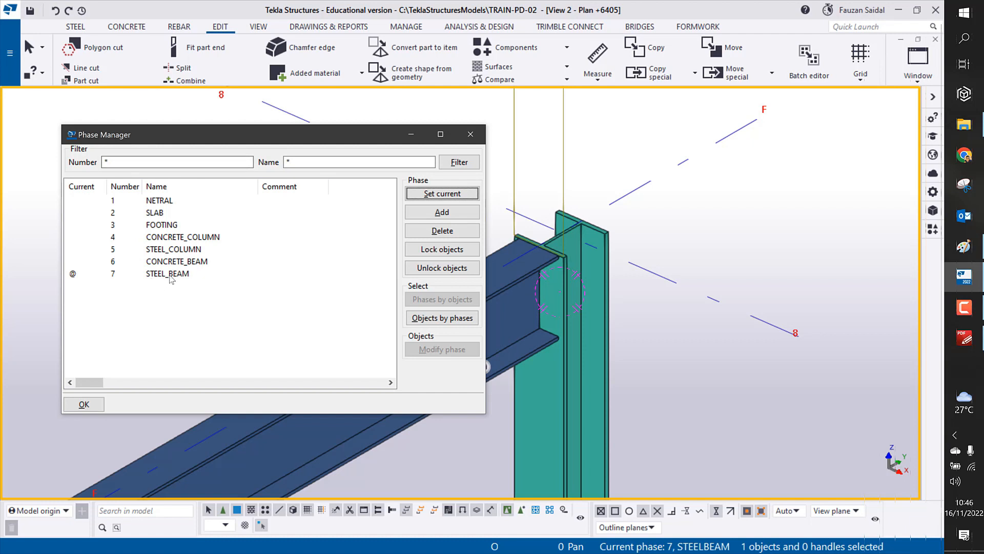
{"action": "left_click", "coordinate": [85, 405]}
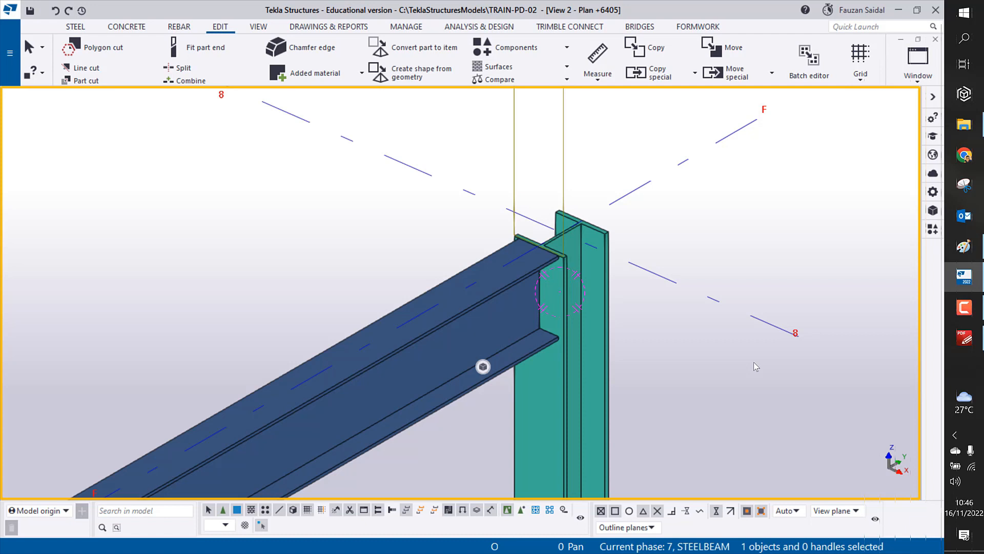
Step: Switch the model parts to wireframe representation at the F-8 beam-to-column joint
{"action": "middle_click_drag", "start_coordinate": [633, 359], "coordinate": [579, 286], "text": "ctrl"}
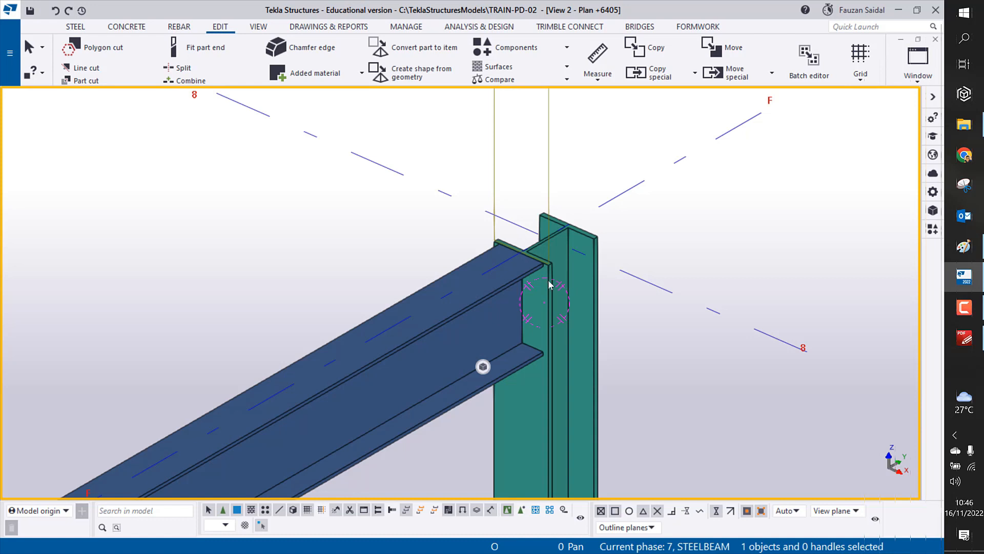
{"action": "scroll", "coordinate": [547, 282], "scroll_direction": "up", "scroll_amount": 4}
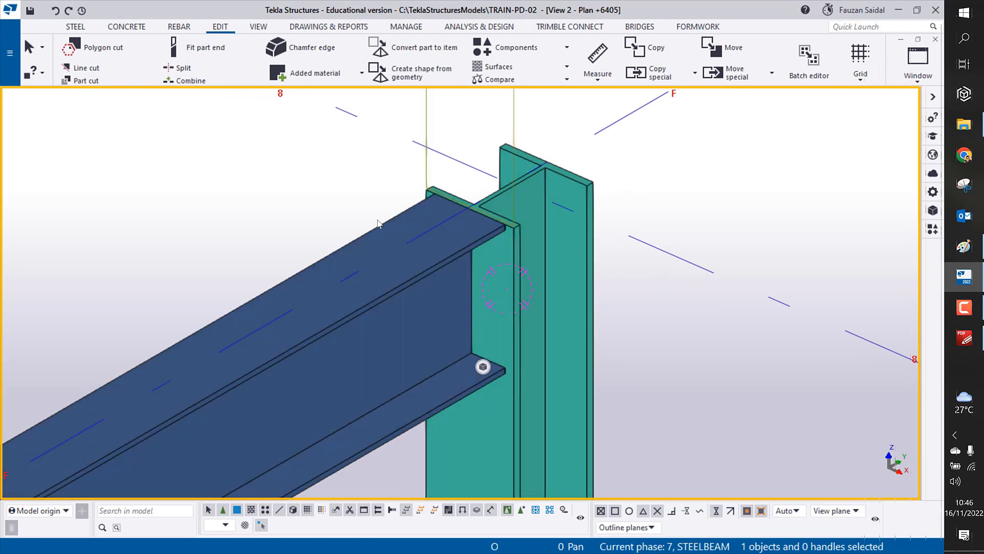
{"action": "key", "text": "ctrl+1"}
{"action": "scroll", "coordinate": [435, 197], "scroll_direction": "up", "scroll_amount": 5}
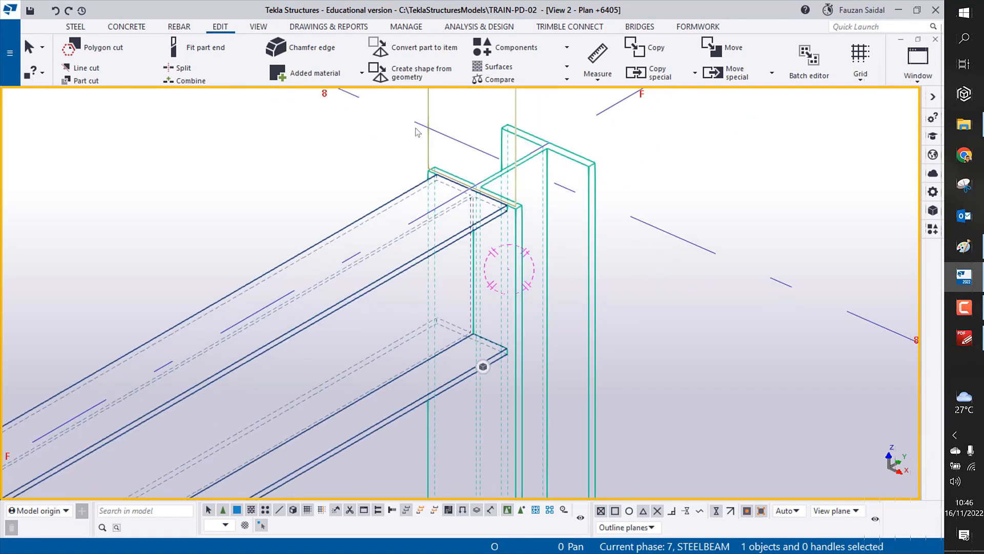
{"action": "scroll", "coordinate": [436, 198], "scroll_direction": "down", "scroll_amount": 3}
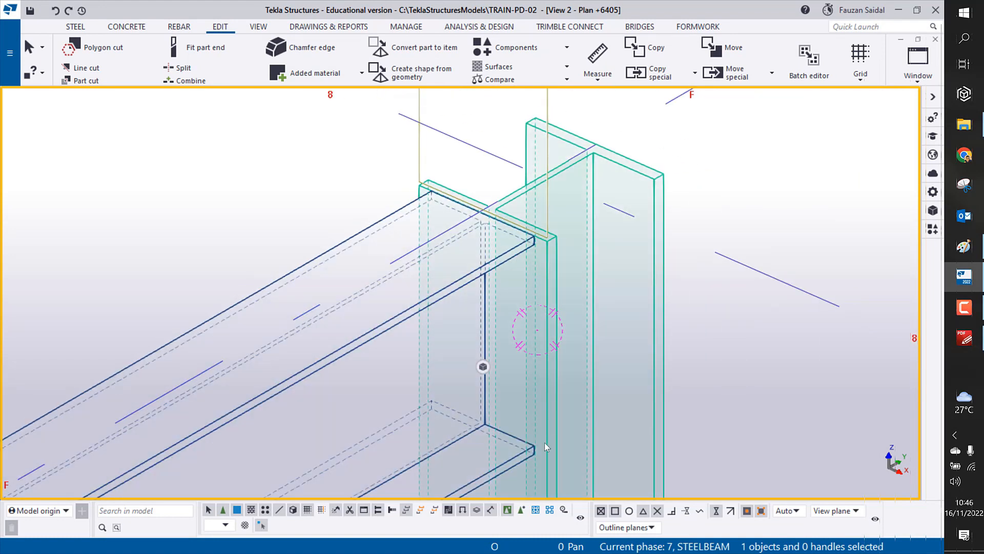
{"action": "middle_click_drag", "start_coordinate": [438, 414], "coordinate": [402, 388]}
{"action": "scroll", "coordinate": [397, 389], "scroll_direction": "down", "scroll_amount": 2}
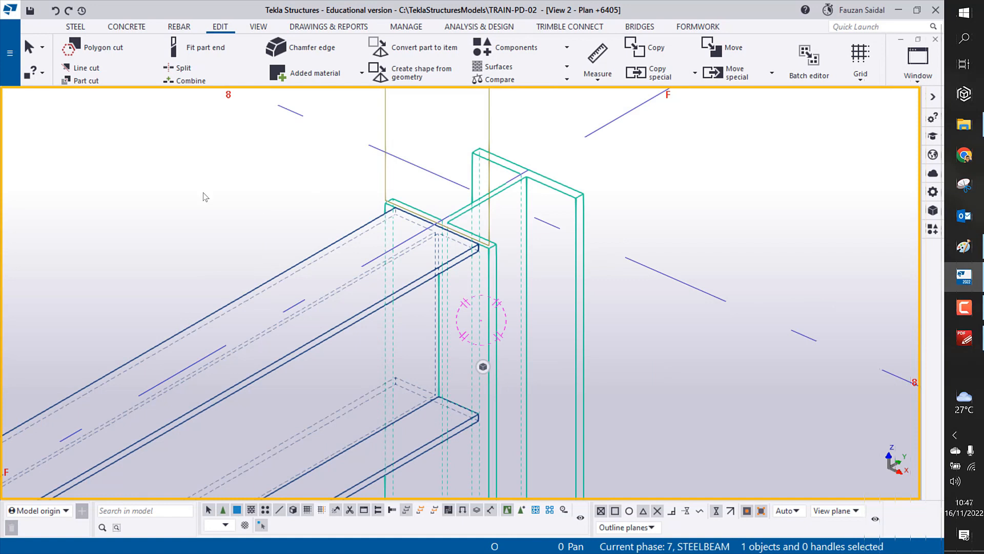
{"action": "middle_click_drag", "start_coordinate": [208, 192], "coordinate": [182, 176]}
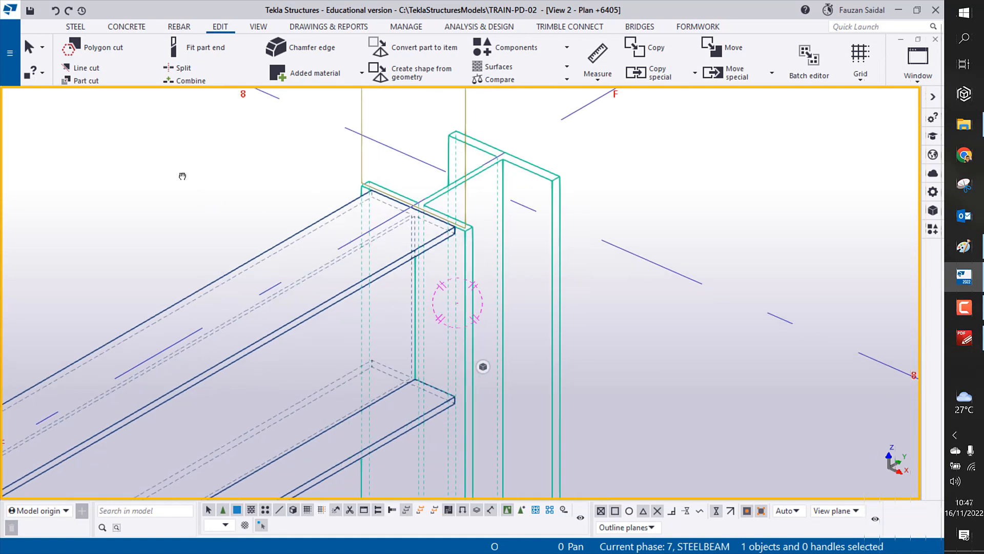
Step: Start a steel contour plate and set its name to ENDPLATE
{"action": "left_click", "coordinate": [75, 27]}
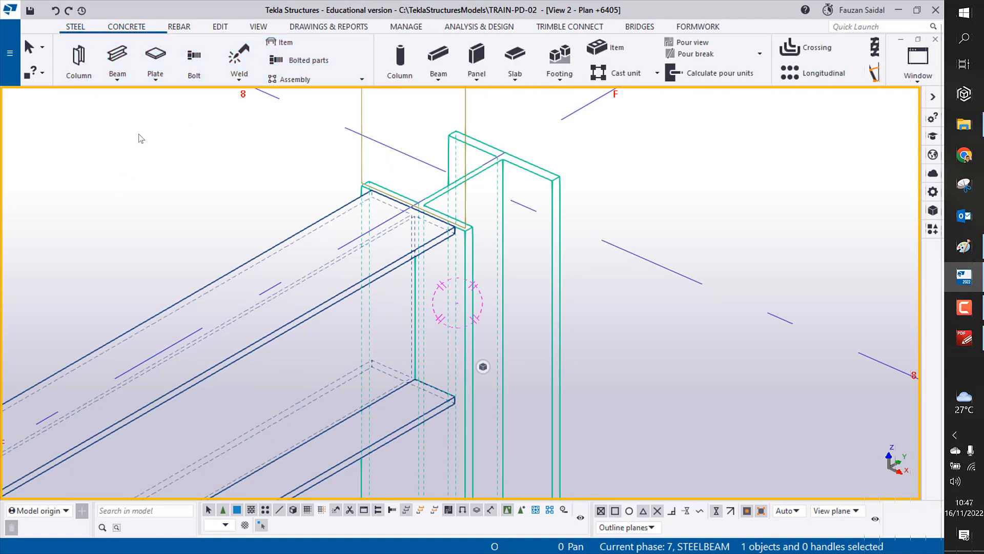
{"action": "left_click", "coordinate": [156, 57]}
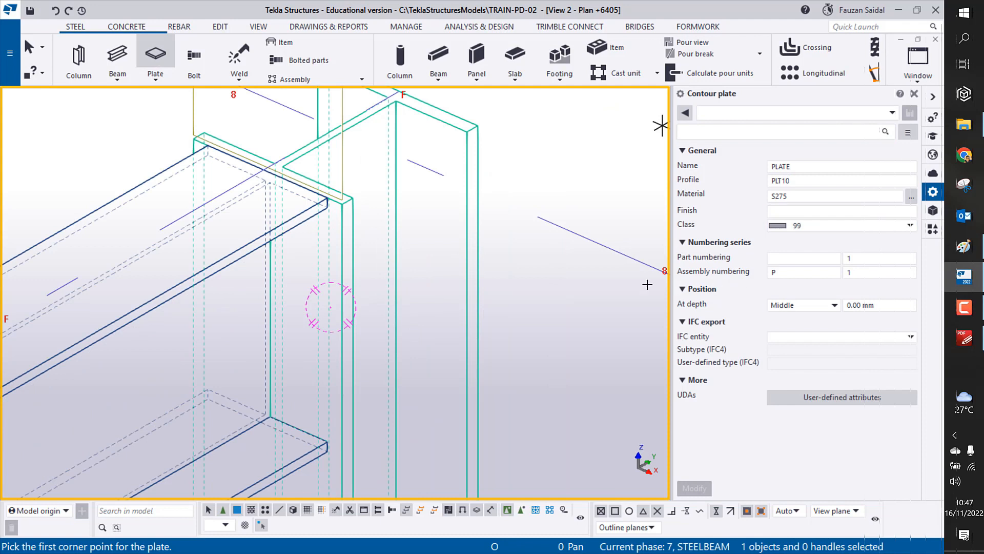
{"action": "middle_click_drag", "start_coordinate": [600, 310], "coordinate": [529, 340]}
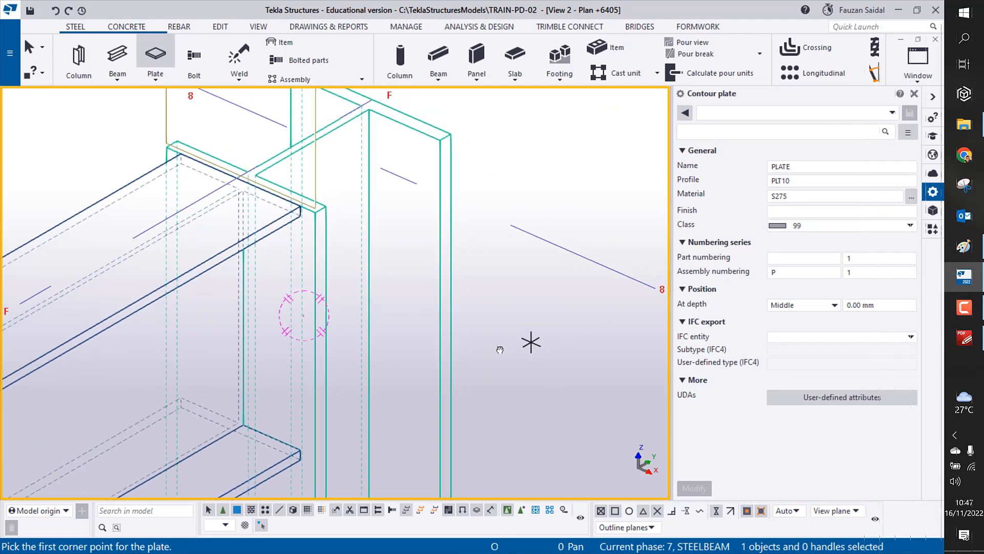
{"action": "double_click", "coordinate": [805, 167]}
{"action": "type", "text": "ENDPLATE"}
{"action": "left_click", "coordinate": [787, 180]}
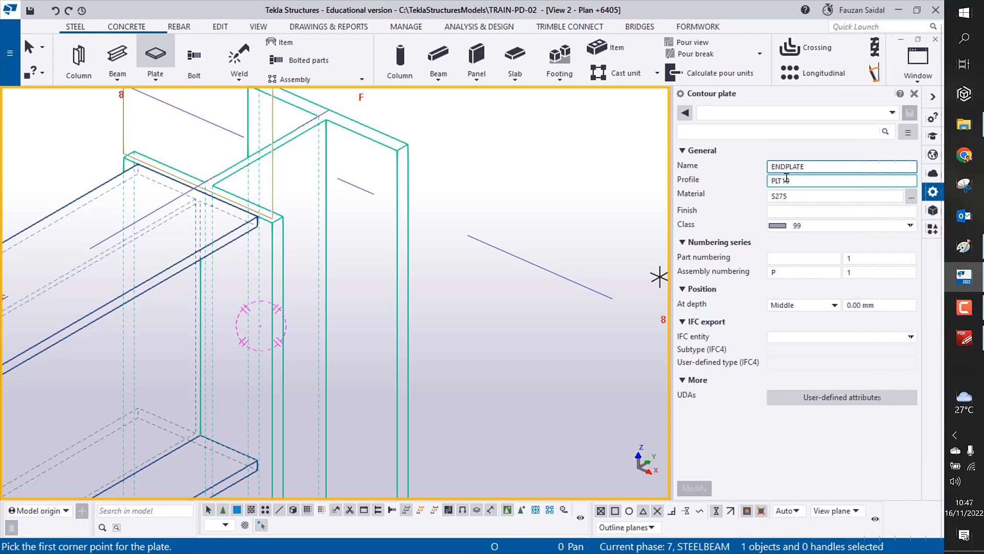
{"action": "left_click", "coordinate": [798, 193]}
Step: Find the Notepad app on the computer and launch it
{"action": "left_click", "coordinate": [963, 13]}
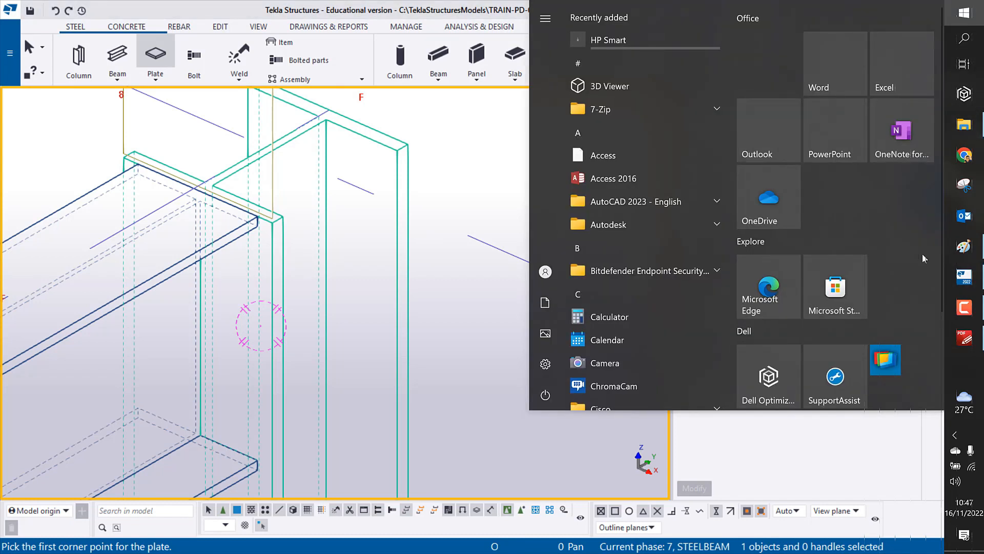
{"action": "type", "text": "NOTE"}
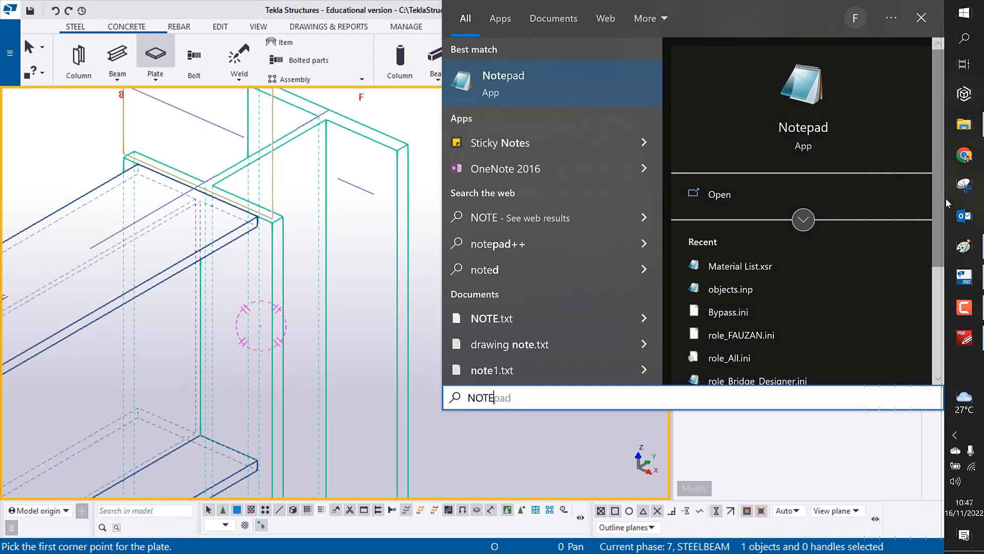
{"action": "left_click", "coordinate": [807, 92]}
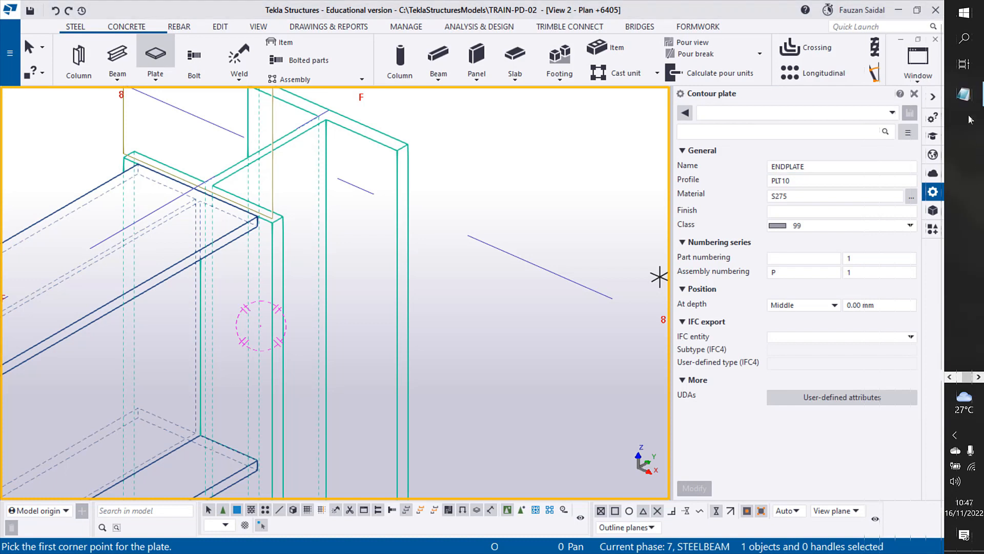
Step: Open the Notepad window and set its font size to 26
{"action": "left_click", "coordinate": [964, 94]}
{"action": "left_click", "coordinate": [241, 72]}
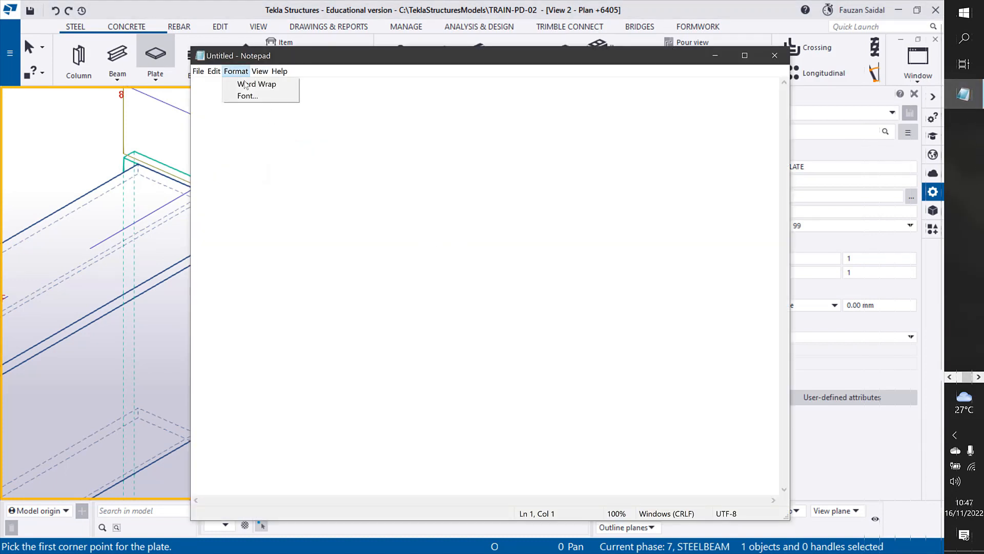
{"action": "left_click", "coordinate": [243, 94]}
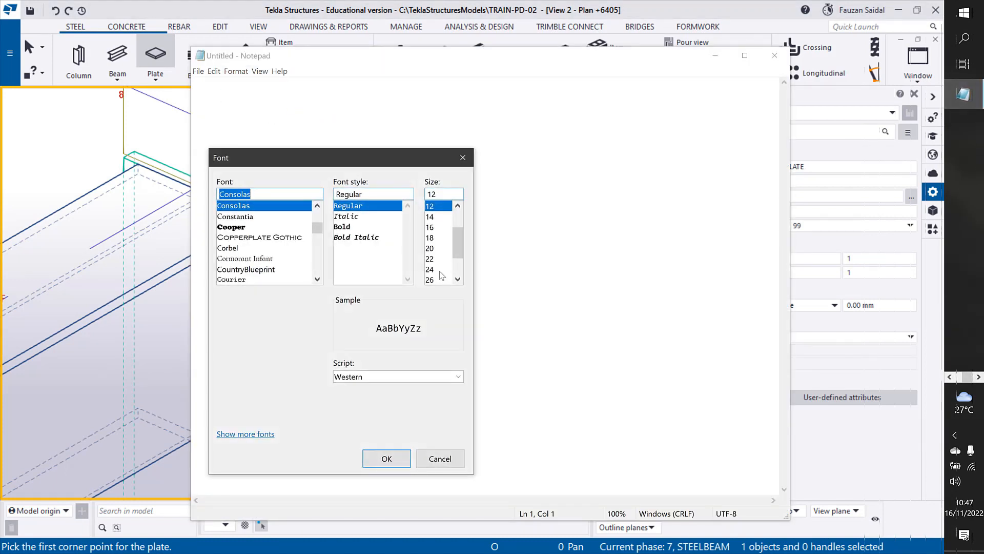
{"action": "left_click", "coordinate": [432, 279]}
{"action": "left_click", "coordinate": [398, 459]}
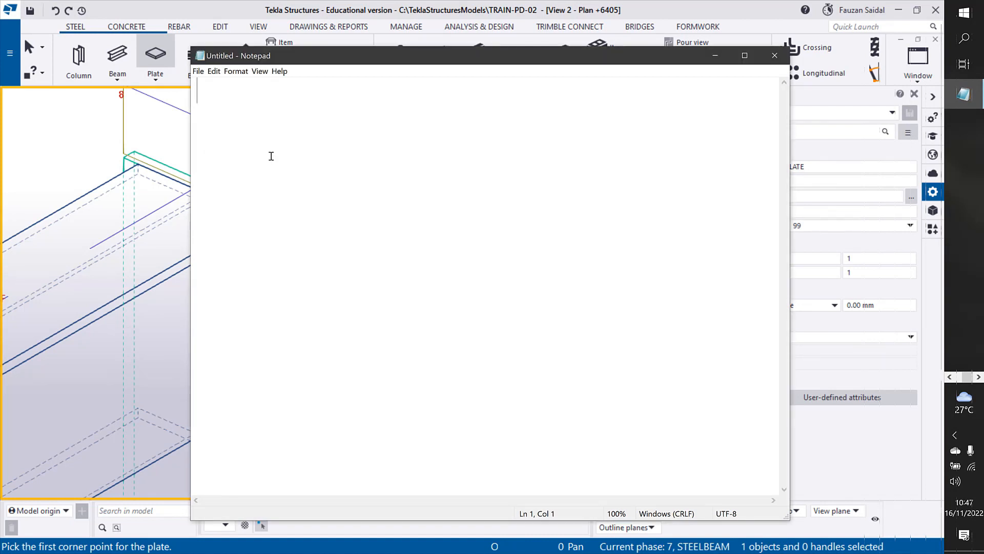
Step: Write the notes "PLT10 = PLATE THK 10" and "PL10 =" on two lines, then minimize Notepad without saving to return to Tekla Structures
{"action": "type", "text": "PLT"}
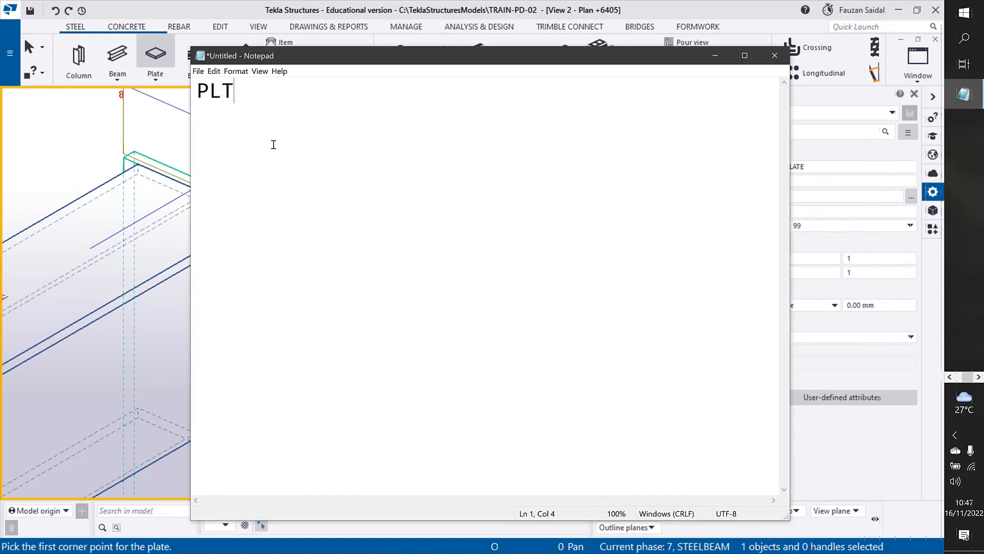
{"action": "type", "text": "10 = PLA"}
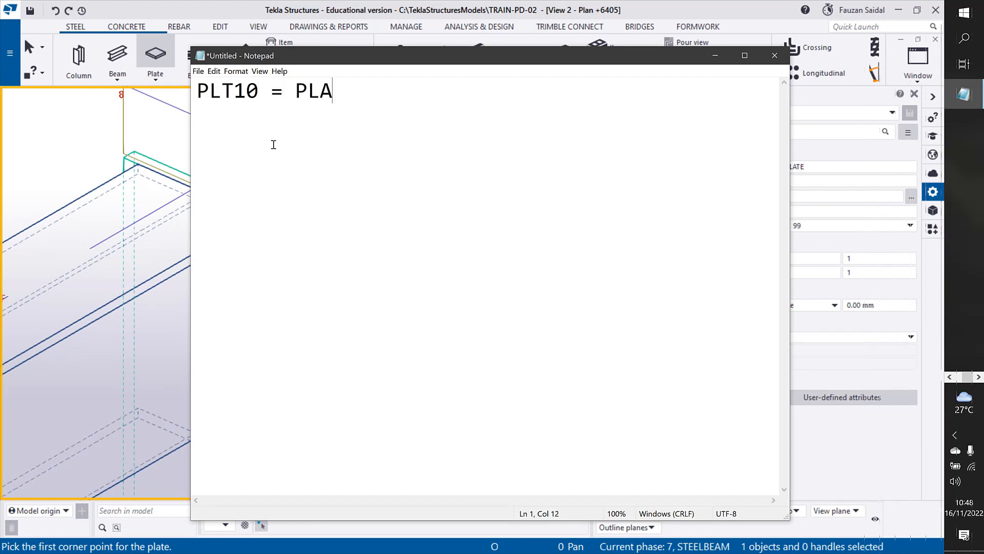
{"action": "type", "text": "TE THK 10 "}
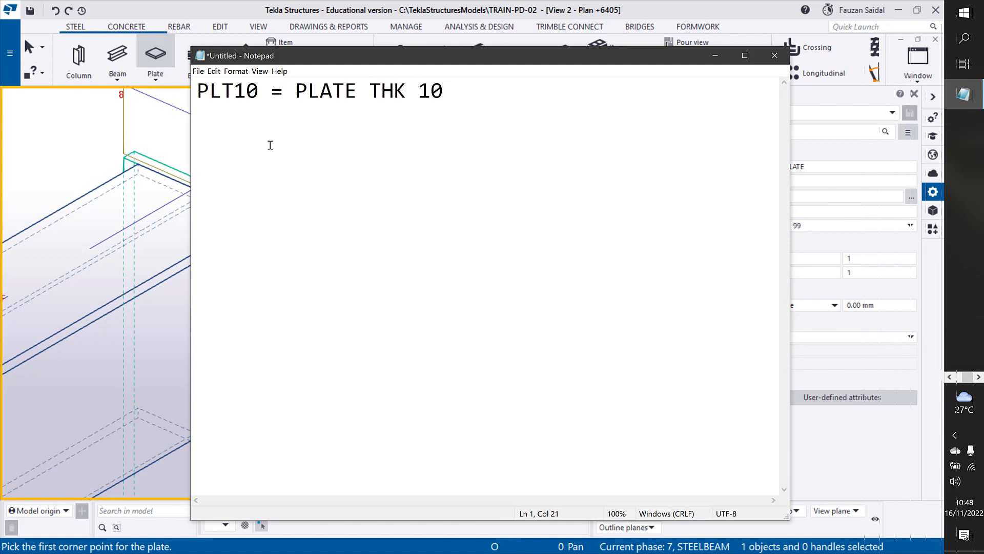
{"action": "type", "text": "PL10 ="}
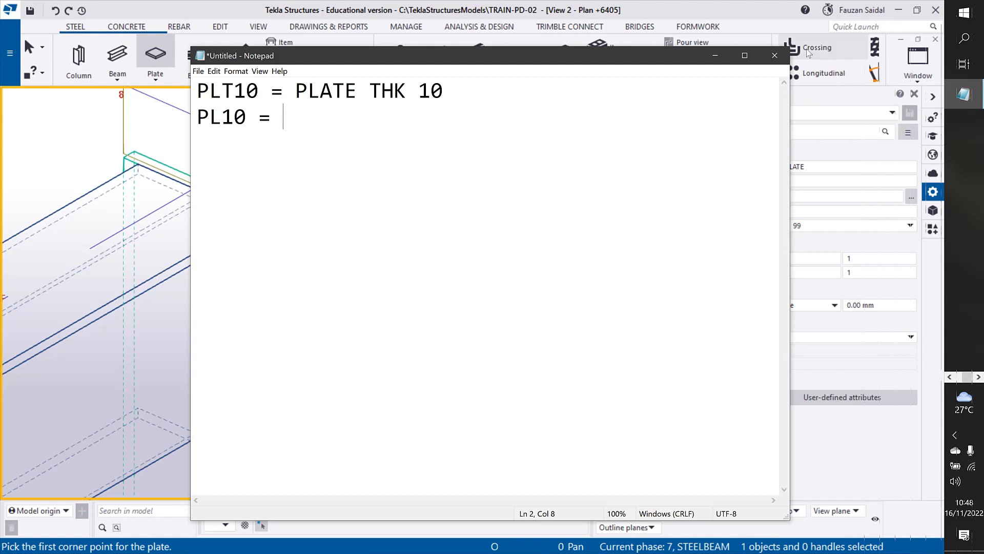
{"action": "left_click", "coordinate": [774, 56]}
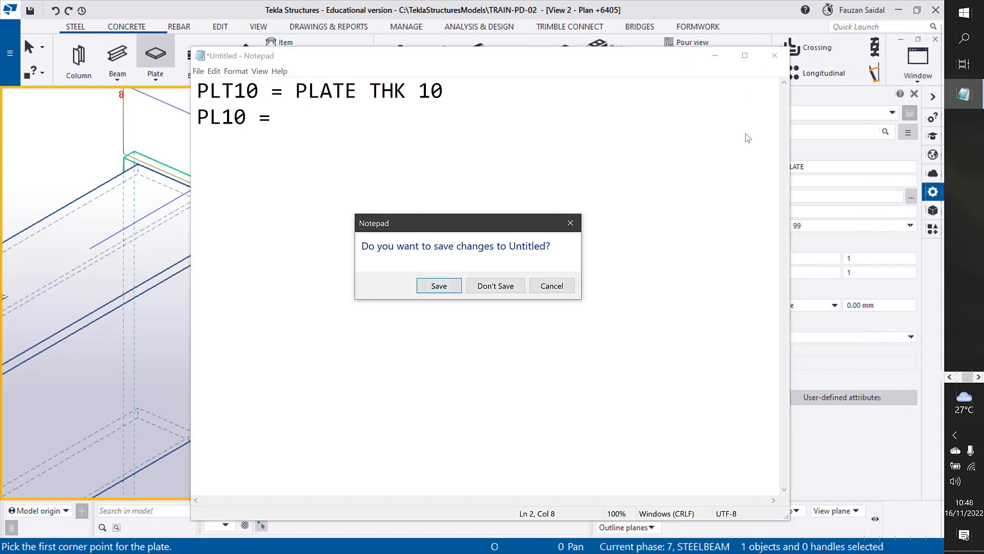
{"action": "left_click", "coordinate": [551, 285]}
{"action": "left_click", "coordinate": [715, 56]}
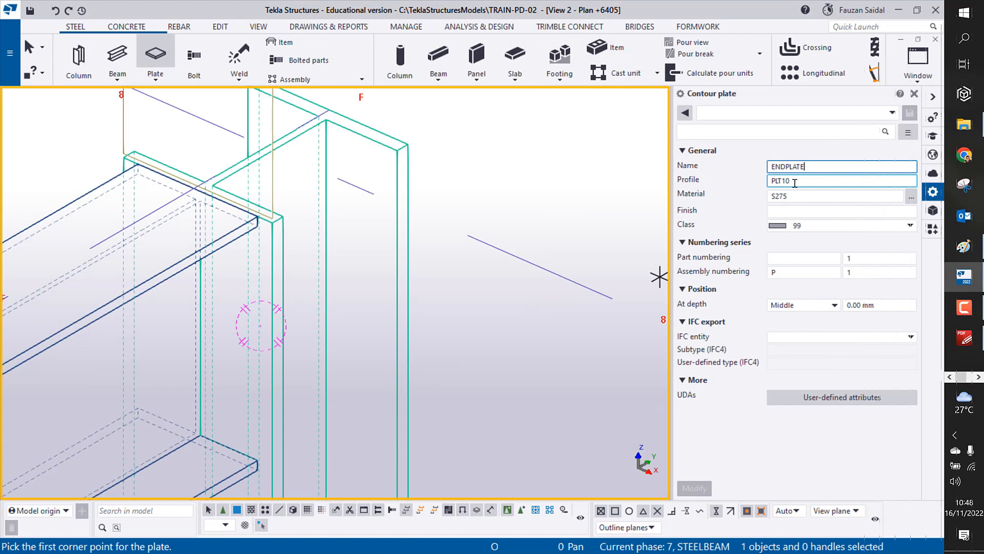
Step: Leave the contour plate's profile as PLT10 and set its class to 7
{"action": "left_click", "coordinate": [796, 180]}
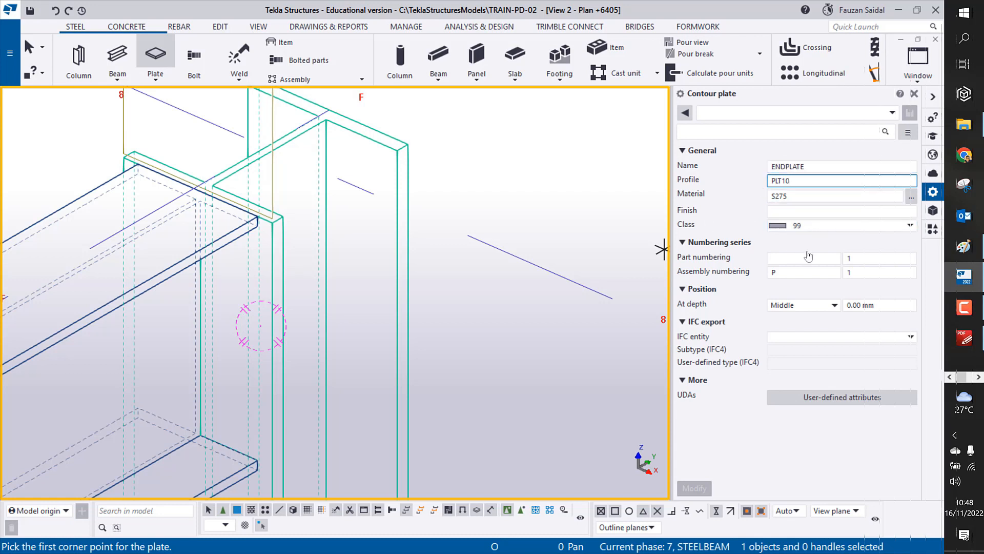
{"action": "left_click", "coordinate": [825, 226]}
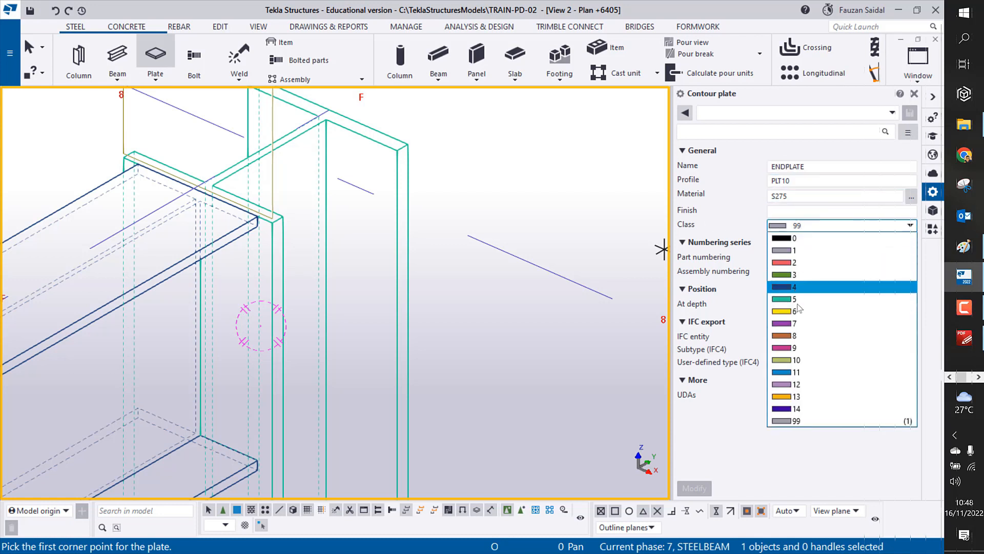
{"action": "left_click", "coordinate": [798, 323]}
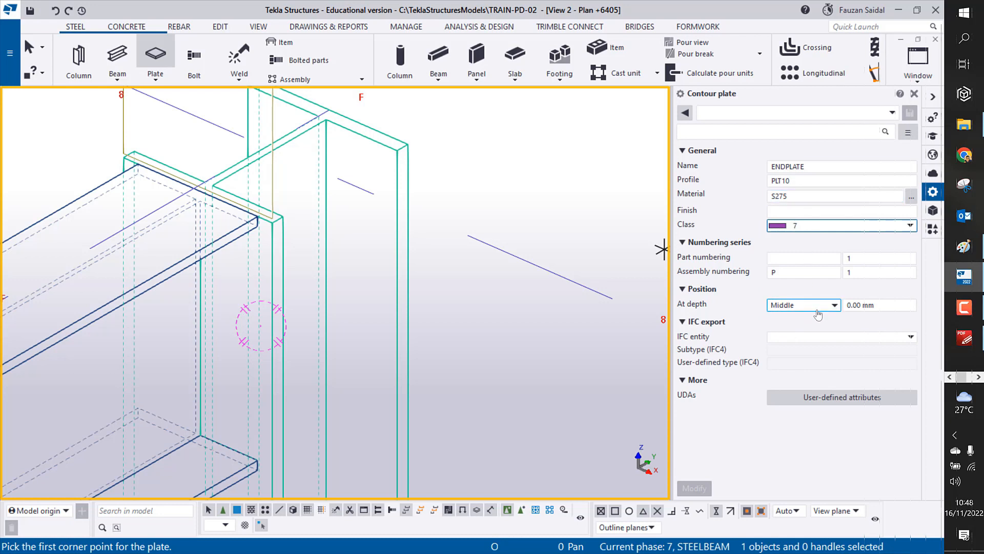
Step: Pick the contour plate's first two corners at the top and bottom of the beam end's near side
{"action": "middle_click_drag", "start_coordinate": [390, 291], "coordinate": [435, 311]}
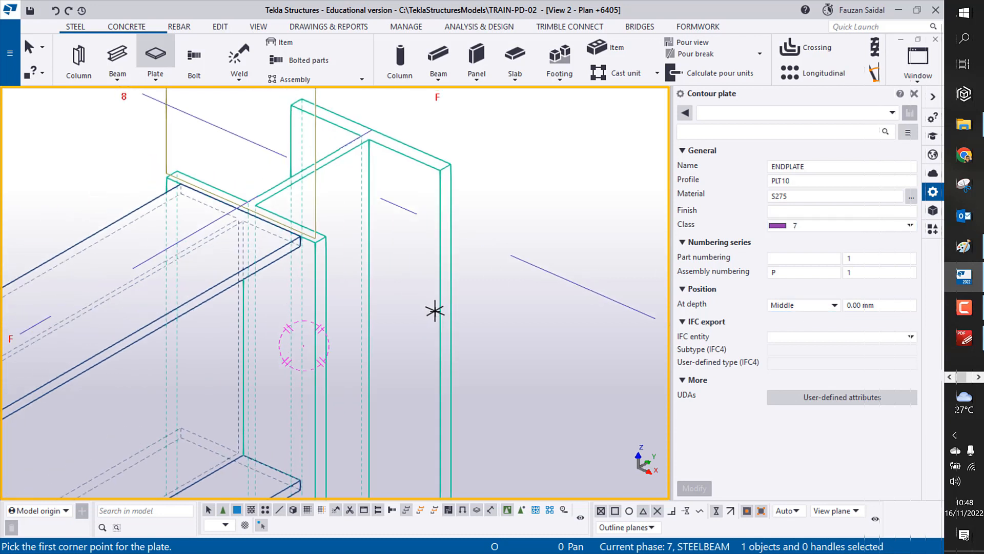
{"action": "scroll", "coordinate": [97, 241], "scroll_direction": "up", "scroll_amount": 4}
{"action": "scroll", "coordinate": [210, 253], "scroll_direction": "down", "scroll_amount": 4}
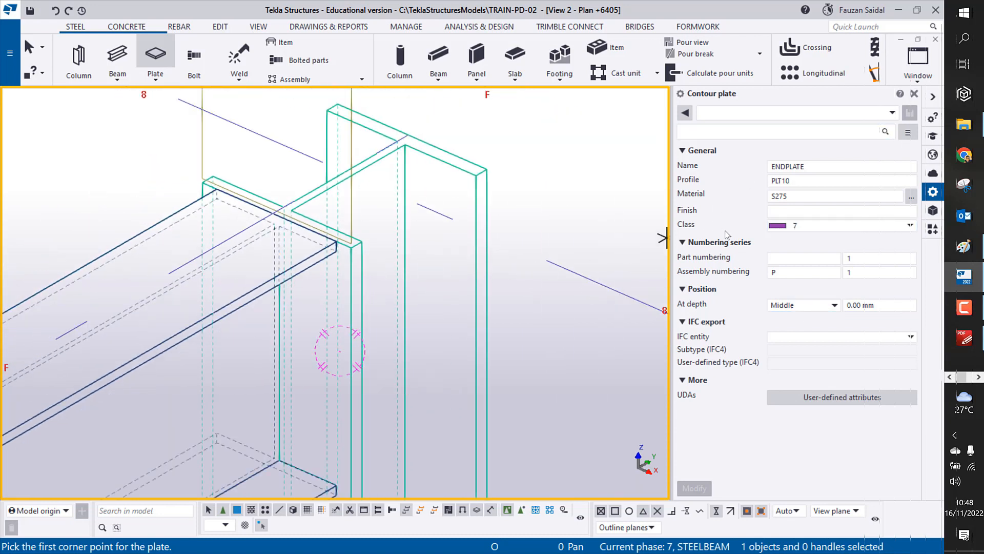
{"action": "scroll", "coordinate": [290, 282], "scroll_direction": "up", "scroll_amount": 4}
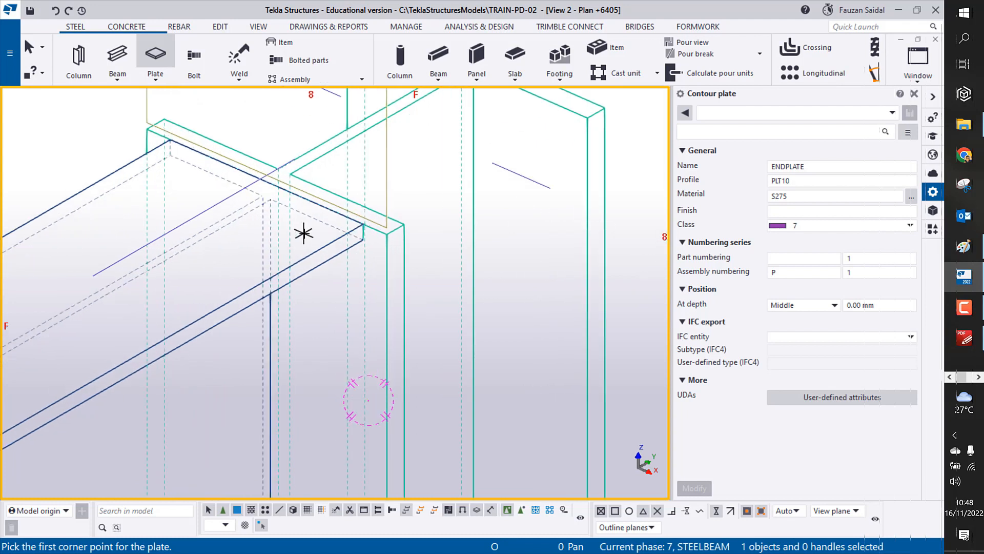
{"action": "scroll", "coordinate": [304, 233], "scroll_direction": "up", "scroll_amount": 4}
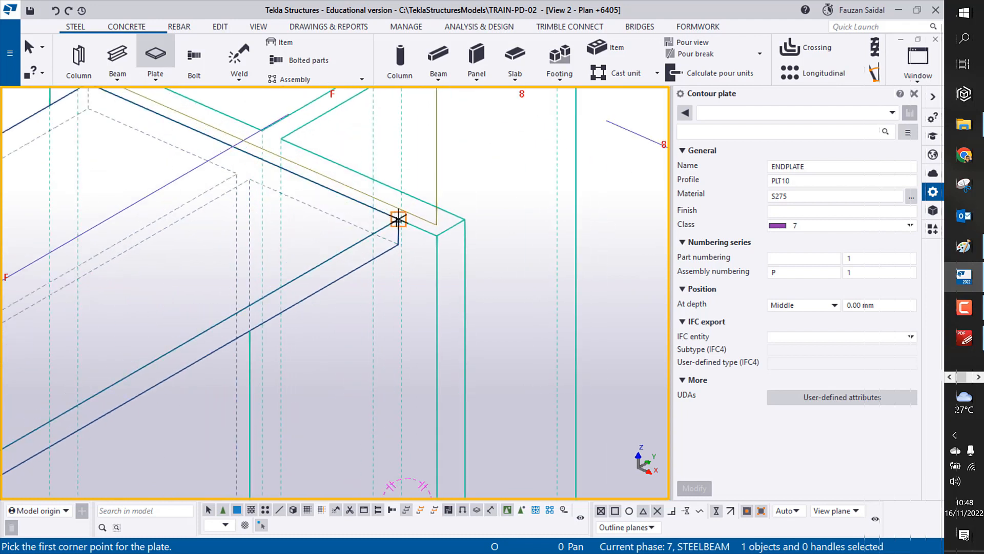
{"action": "left_click", "coordinate": [398, 219]}
{"action": "scroll", "coordinate": [426, 287], "scroll_direction": "up", "scroll_amount": 4}
{"action": "scroll", "coordinate": [441, 359], "scroll_direction": "up", "scroll_amount": 5}
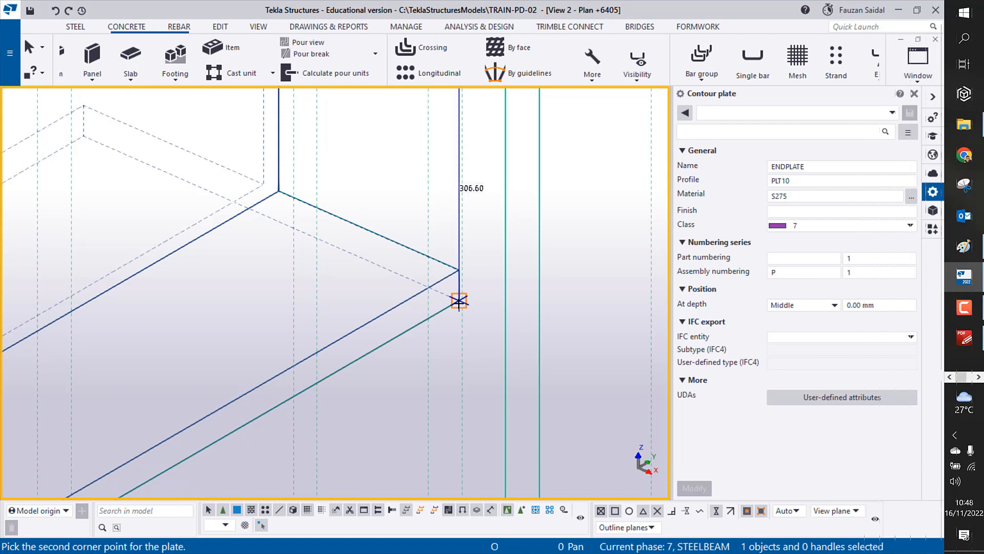
{"action": "left_click", "coordinate": [459, 301]}
Step: Pick the remaining two plate corners at the bottom and top of the beam end's far side and create the plate
{"action": "middle_click_drag", "start_coordinate": [110, 231], "coordinate": [270, 314]}
{"action": "scroll", "coordinate": [248, 255], "scroll_direction": "up", "scroll_amount": 3}
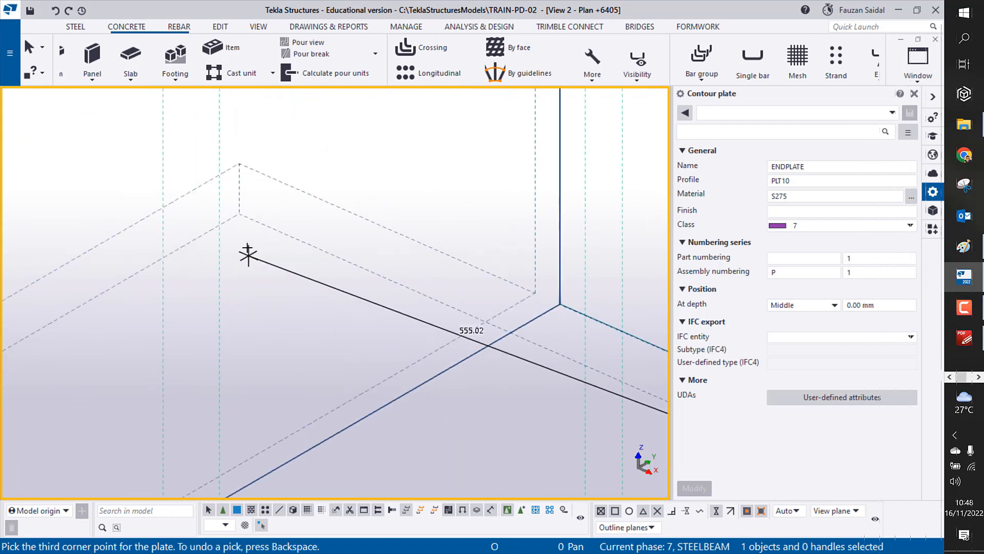
{"action": "left_click", "coordinate": [239, 213]}
{"action": "scroll", "coordinate": [233, 276], "scroll_direction": "down", "scroll_amount": 4}
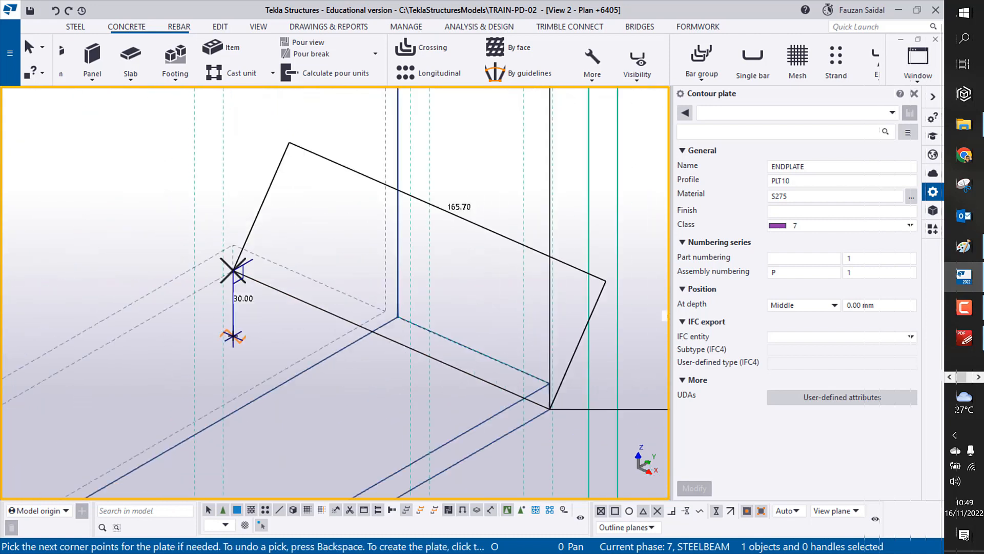
{"action": "scroll", "coordinate": [263, 308], "scroll_direction": "up", "scroll_amount": 5}
{"action": "scroll", "coordinate": [277, 248], "scroll_direction": "up", "scroll_amount": 3}
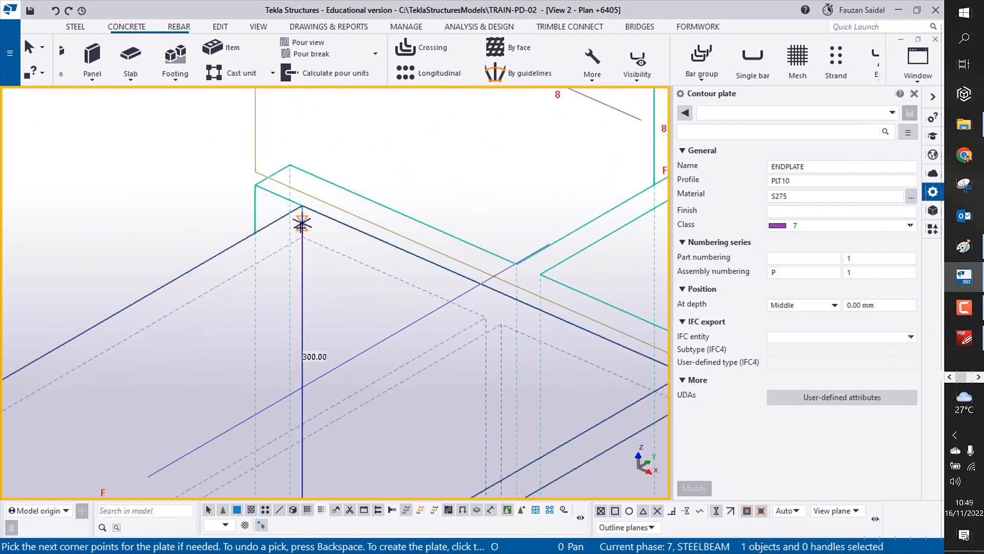
{"action": "left_click", "coordinate": [302, 206]}
{"action": "scroll", "coordinate": [302, 206], "scroll_direction": "down", "scroll_amount": 3}
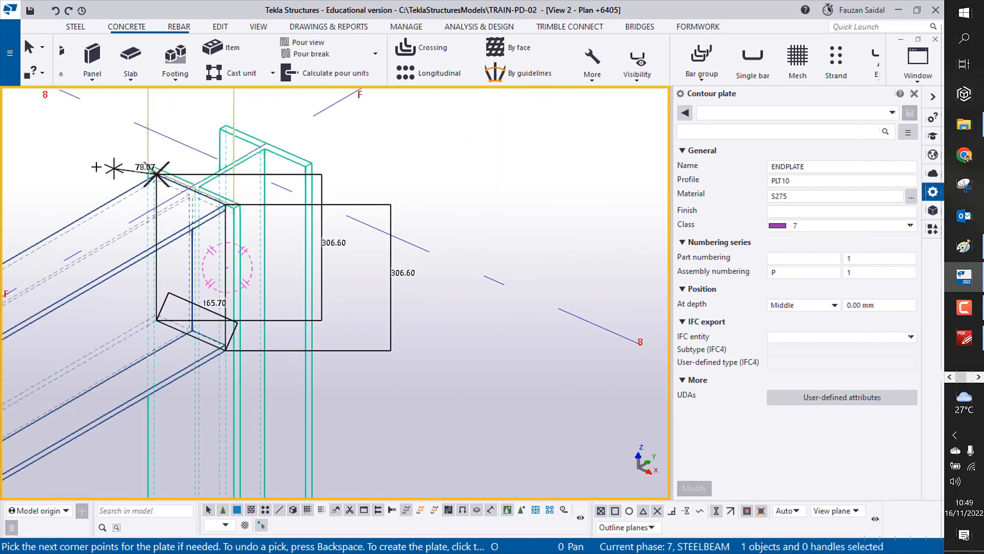
{"action": "middle_click", "coordinate": [80, 151]}
{"action": "middle_click", "coordinate": [79, 151]}
Step: End the plate command and switch the model parts to rendered representation at the F-8 joint
{"action": "scroll", "coordinate": [433, 345], "scroll_direction": "up", "scroll_amount": 10}
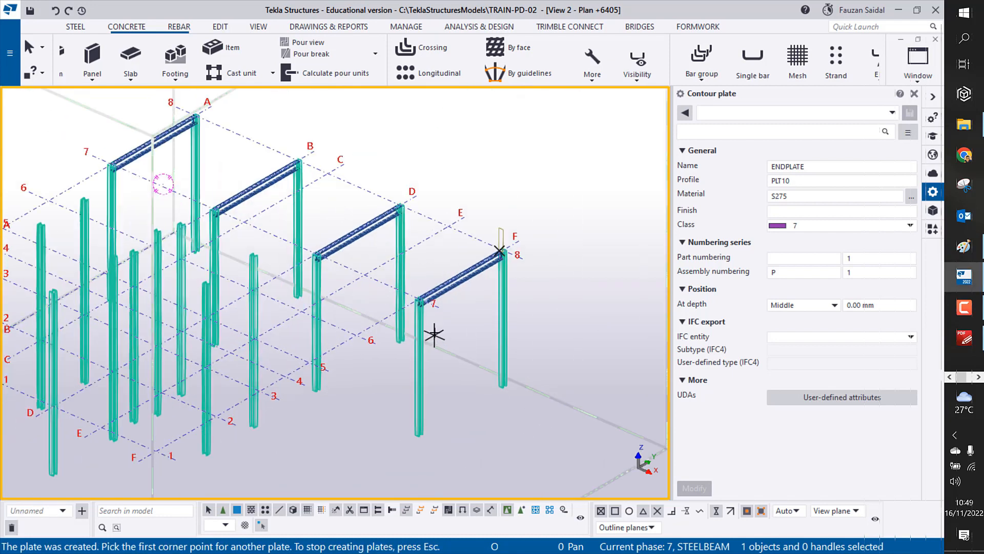
{"action": "scroll", "coordinate": [519, 245], "scroll_direction": "up", "scroll_amount": 6}
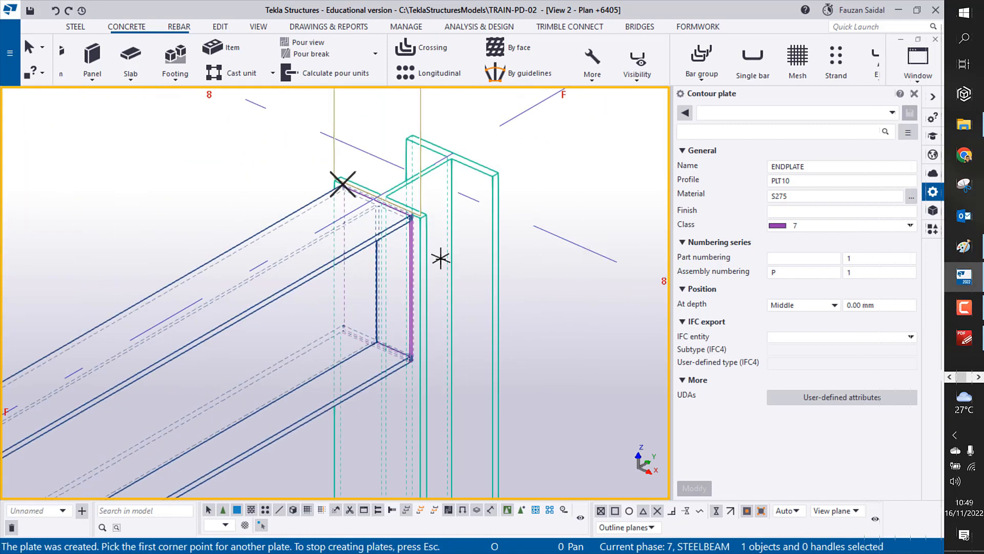
{"action": "right_click", "coordinate": [486, 171]}
{"action": "left_click", "coordinate": [518, 189]}
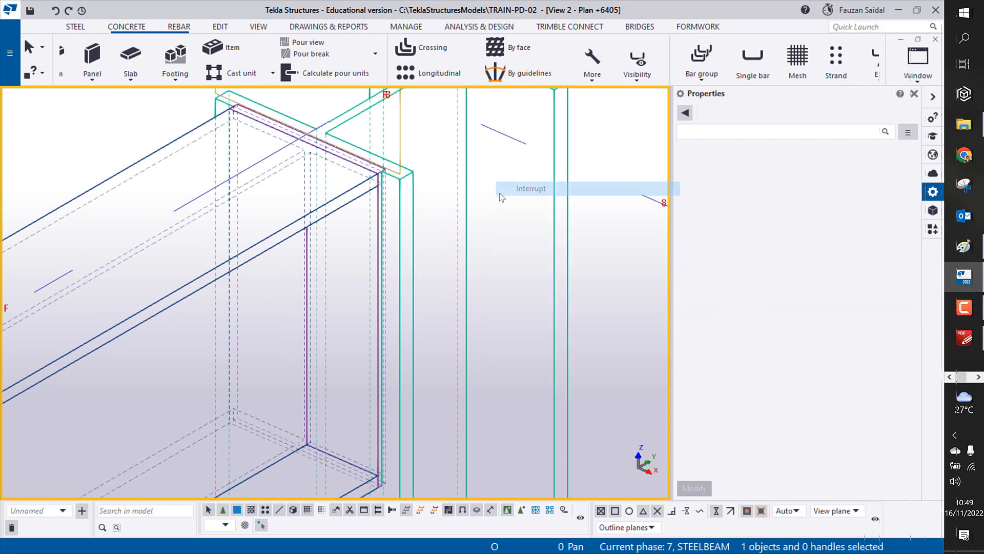
{"action": "key", "text": "ctrl+4"}
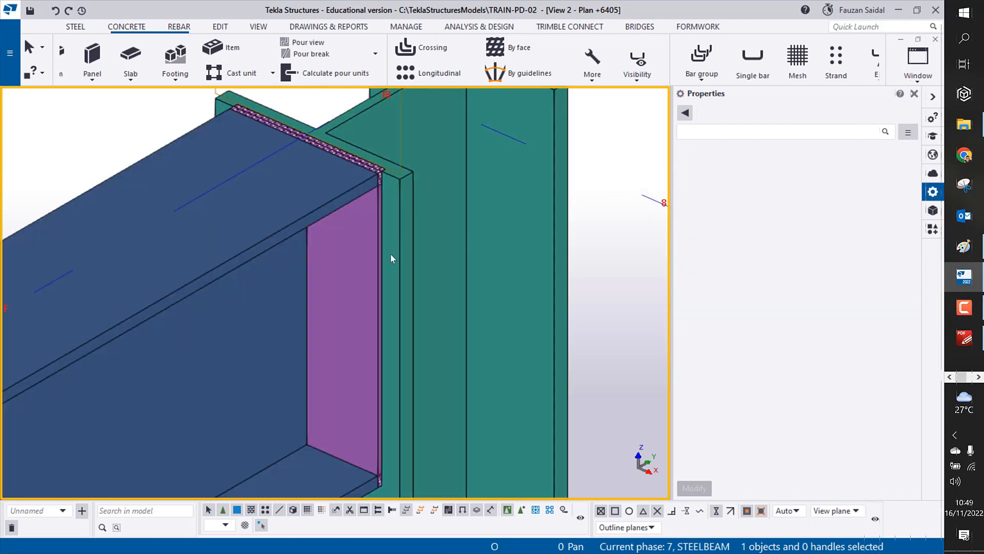
Step: Select the end plate and set its depth position to Front
{"action": "left_click", "coordinate": [367, 271]}
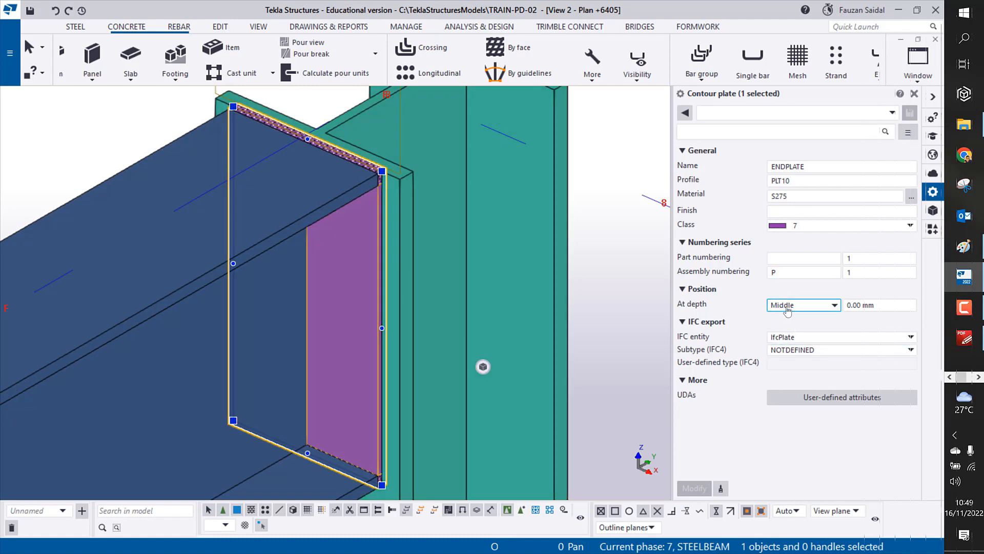
{"action": "scroll", "coordinate": [380, 172], "scroll_direction": "up", "scroll_amount": 3}
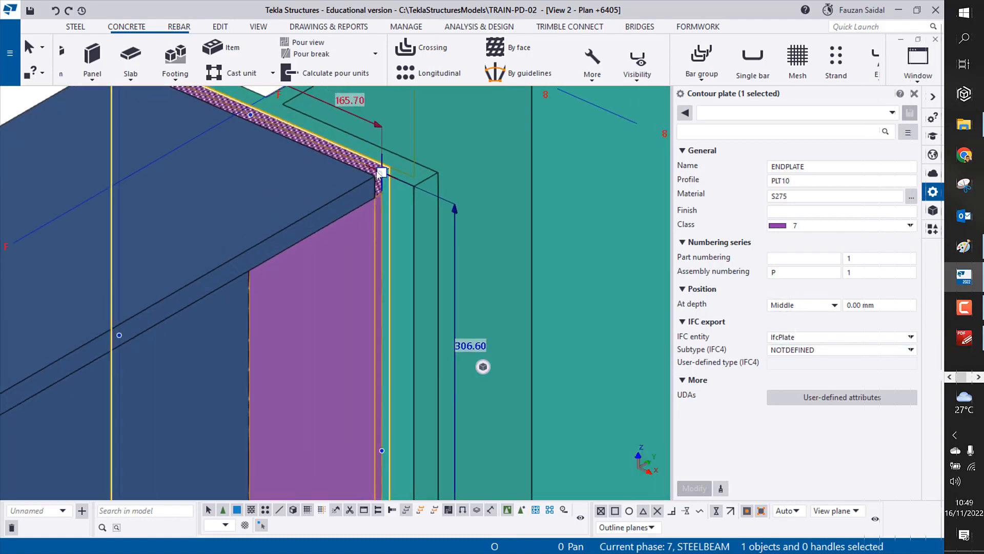
{"action": "scroll", "coordinate": [381, 172], "scroll_direction": "up", "scroll_amount": 2}
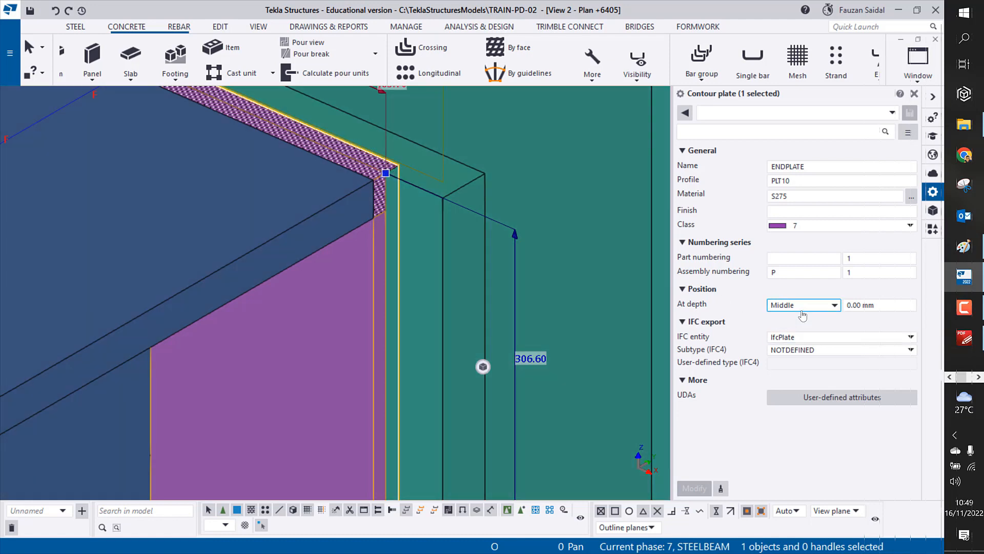
{"action": "left_click", "coordinate": [803, 306]}
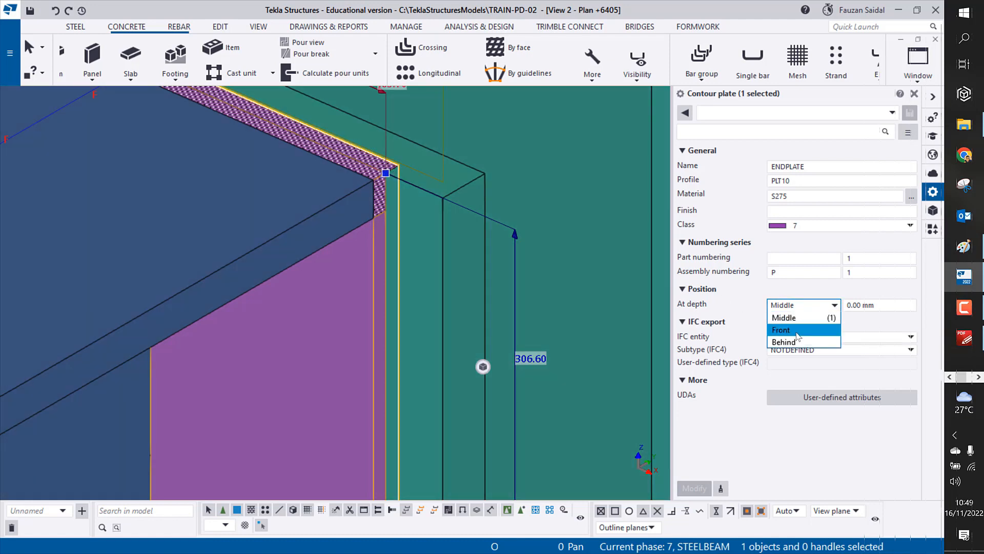
{"action": "left_click", "coordinate": [781, 330]}
{"action": "left_click", "coordinate": [697, 489]}
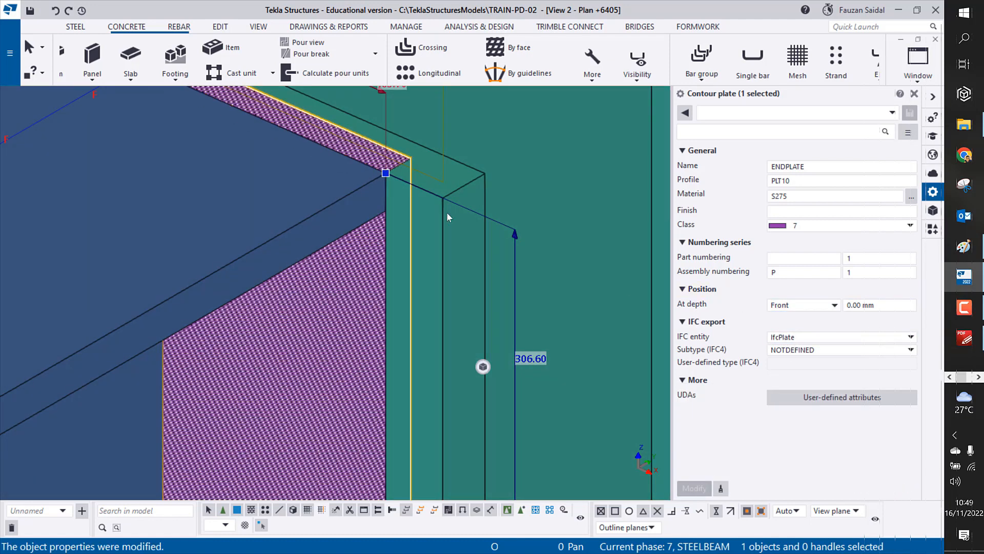
Step: Set the end plate's depth position to Behind, apply the change and deselect the plate
{"action": "left_click", "coordinate": [789, 306]}
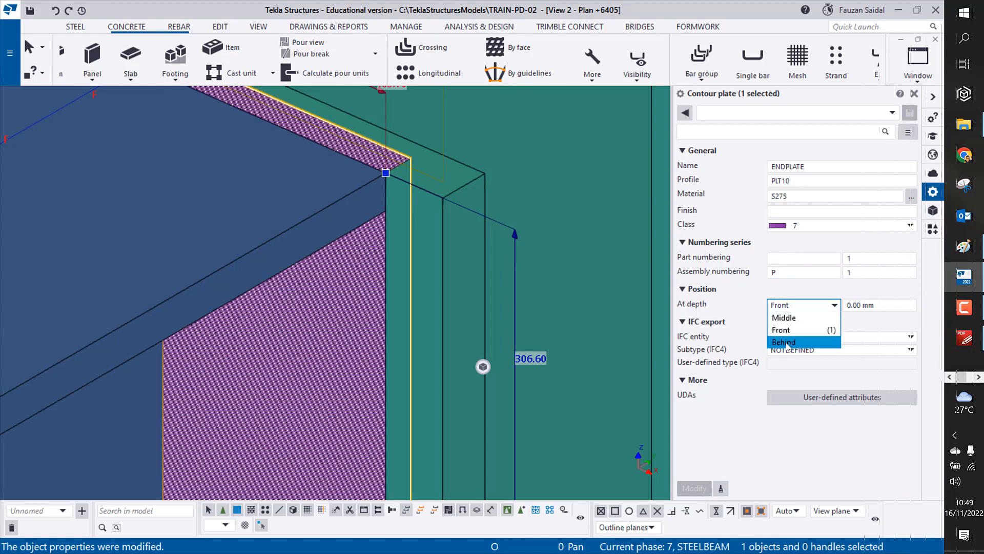
{"action": "left_click", "coordinate": [784, 342]}
{"action": "left_click", "coordinate": [694, 488]}
{"action": "scroll", "coordinate": [487, 341], "scroll_direction": "down", "scroll_amount": 5}
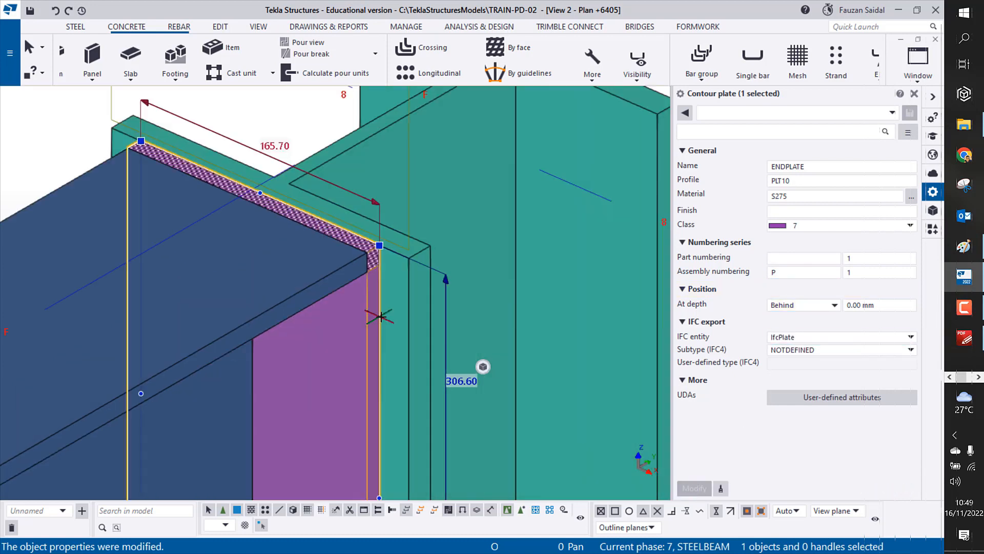
{"action": "left_click", "coordinate": [478, 128]}
{"action": "scroll", "coordinate": [404, 345], "scroll_direction": "up", "scroll_amount": 3}
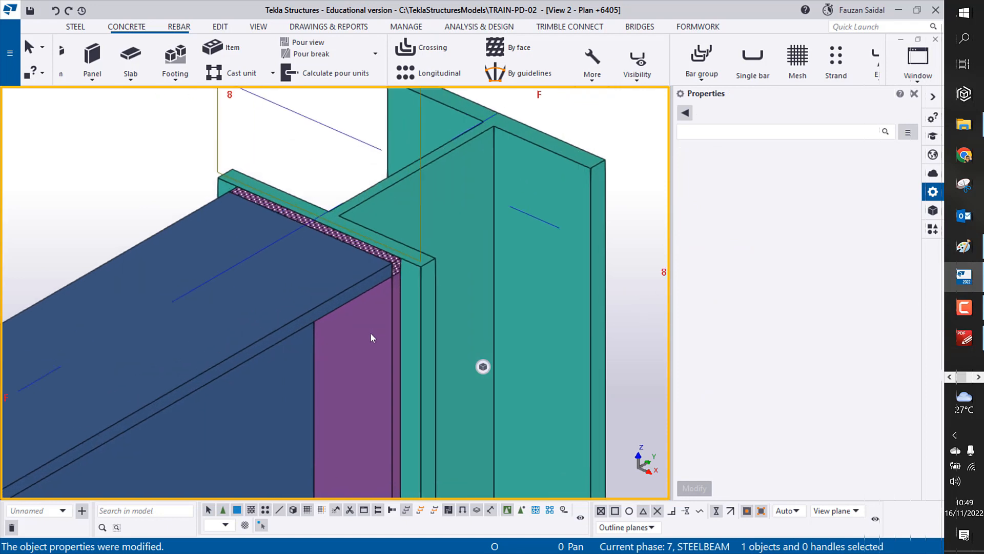
{"action": "left_click", "coordinate": [365, 340]}
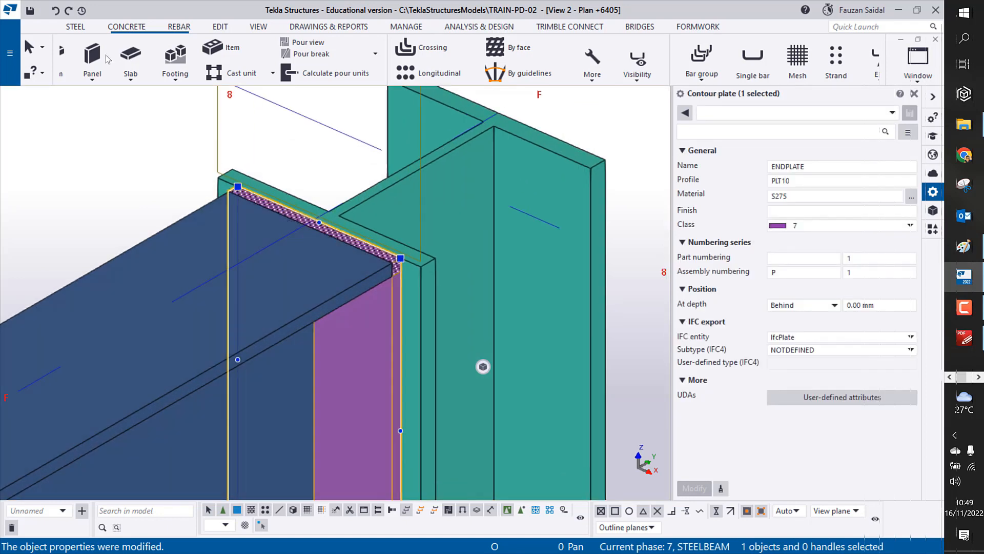
{"action": "left_click", "coordinate": [97, 120]}
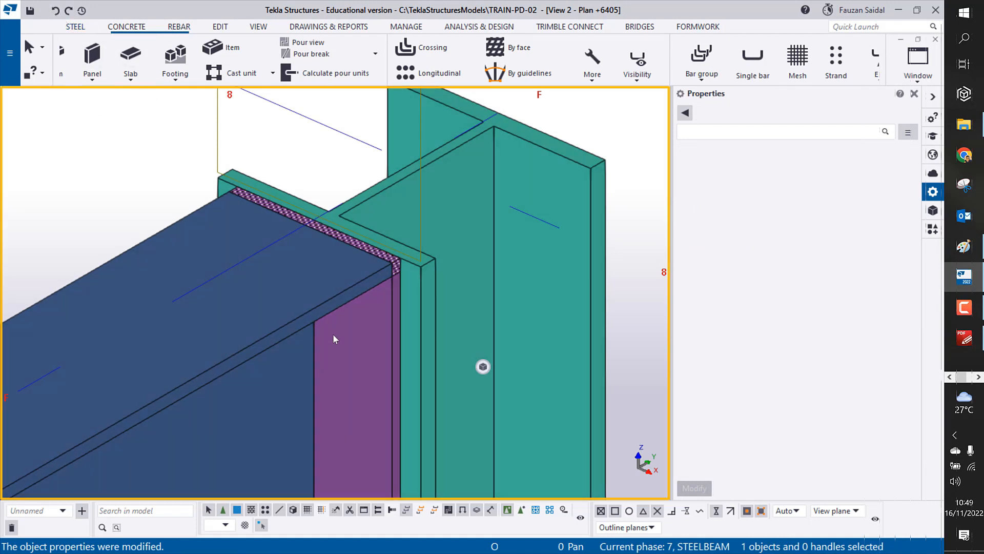
Step: Set the end plate's depth position to Middle, apply the change and deselect the plate
{"action": "left_click", "coordinate": [333, 333]}
{"action": "left_click", "coordinate": [810, 306]}
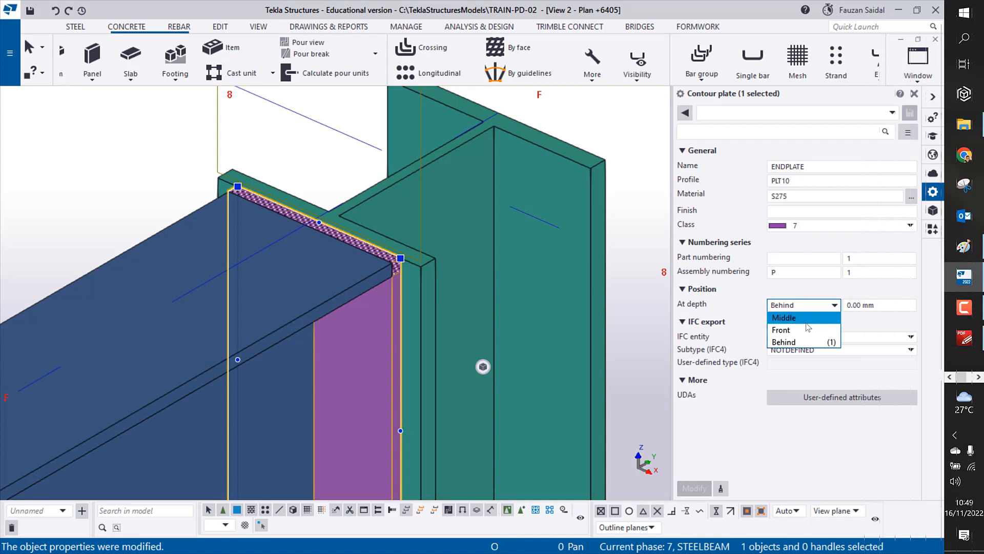
{"action": "left_click", "coordinate": [784, 315]}
{"action": "left_click", "coordinate": [694, 488]}
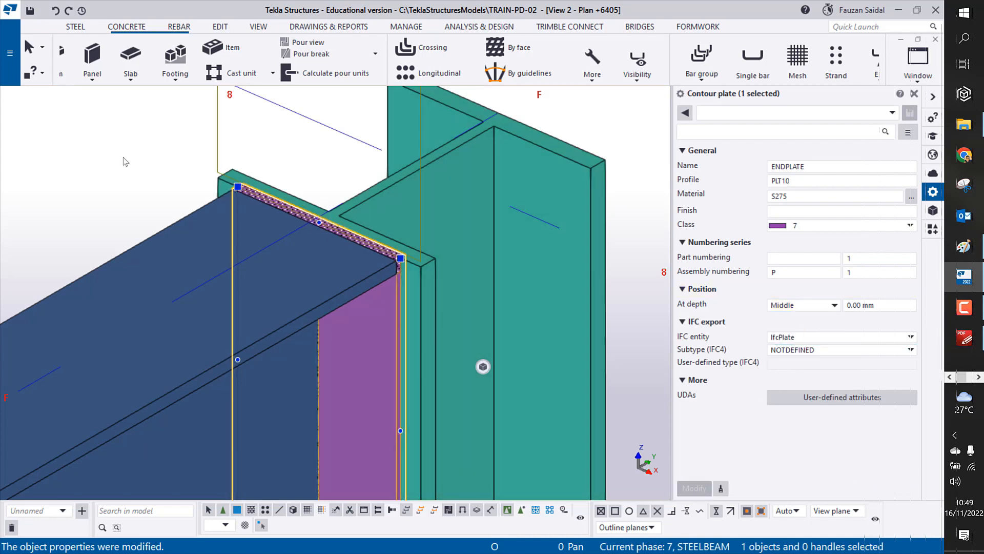
{"action": "key", "text": "Escape"}
Step: Close the properties and switch the model parts at the F-8 joint to wireframe representation
{"action": "scroll", "coordinate": [325, 266], "scroll_direction": "down", "scroll_amount": 10}
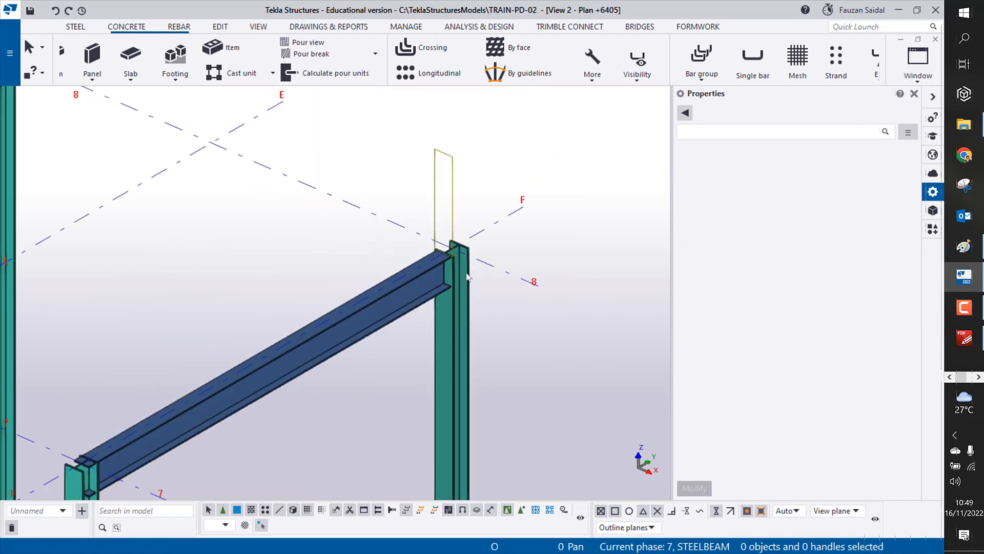
{"action": "scroll", "coordinate": [463, 263], "scroll_direction": "up", "scroll_amount": 8}
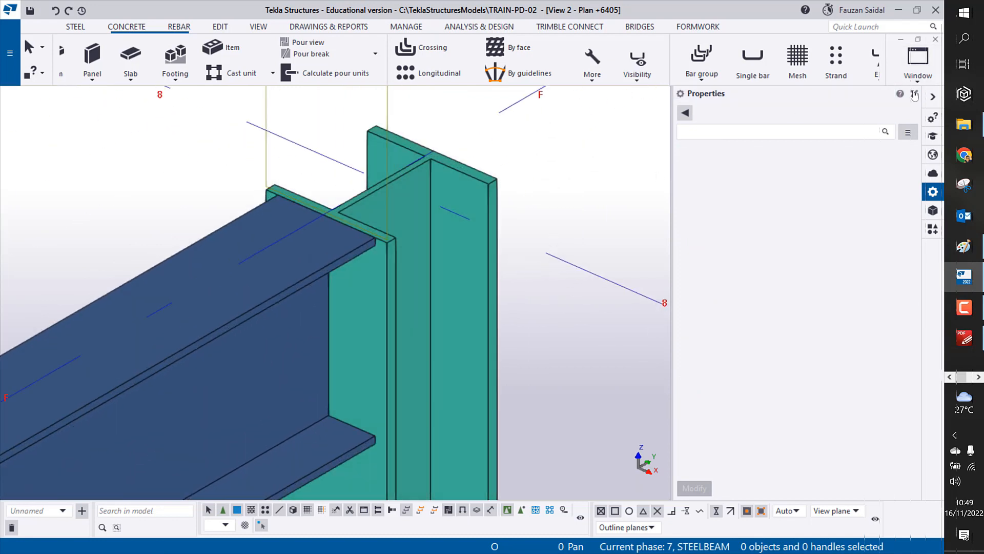
{"action": "left_click", "coordinate": [914, 93]}
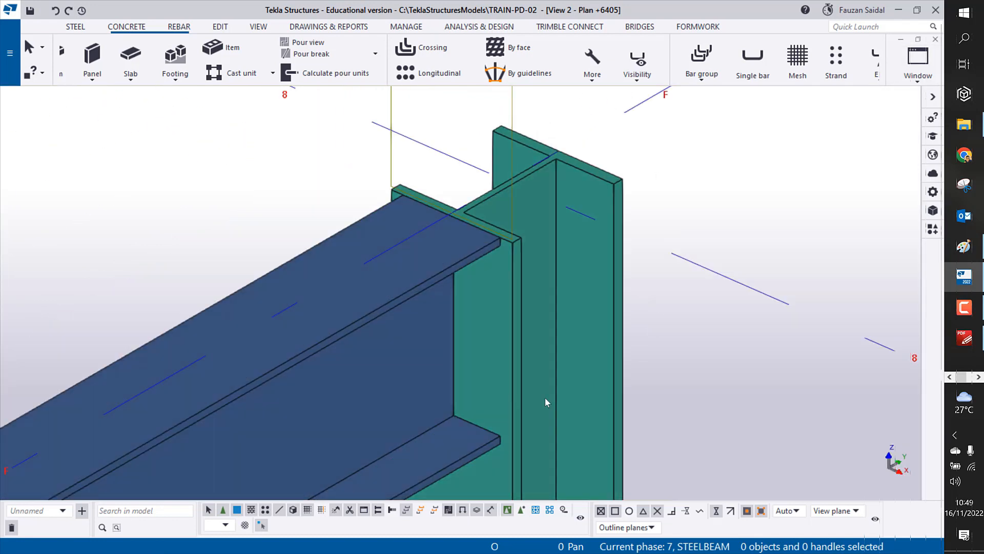
{"action": "key", "text": "ctrl+1"}
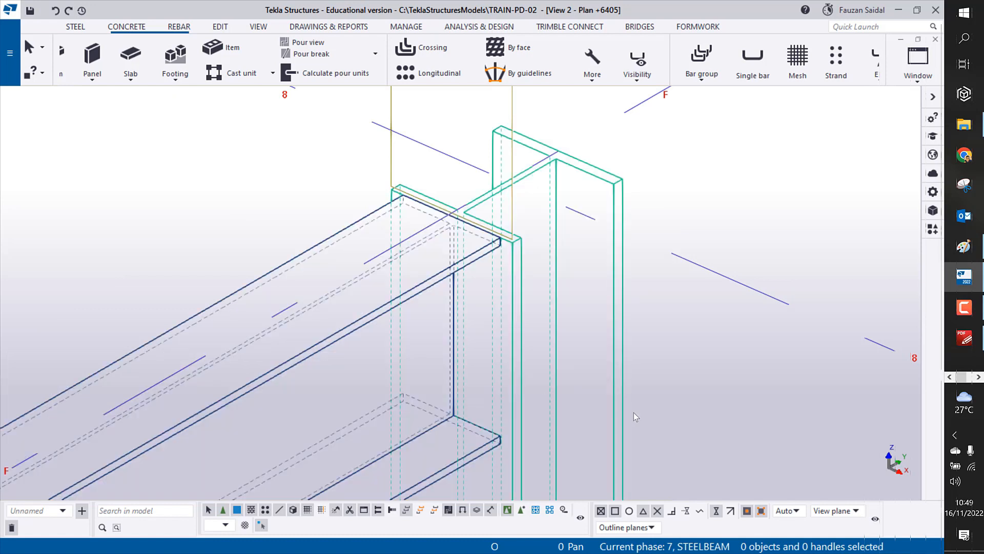
{"action": "middle_click_drag", "start_coordinate": [721, 362], "coordinate": [746, 326]}
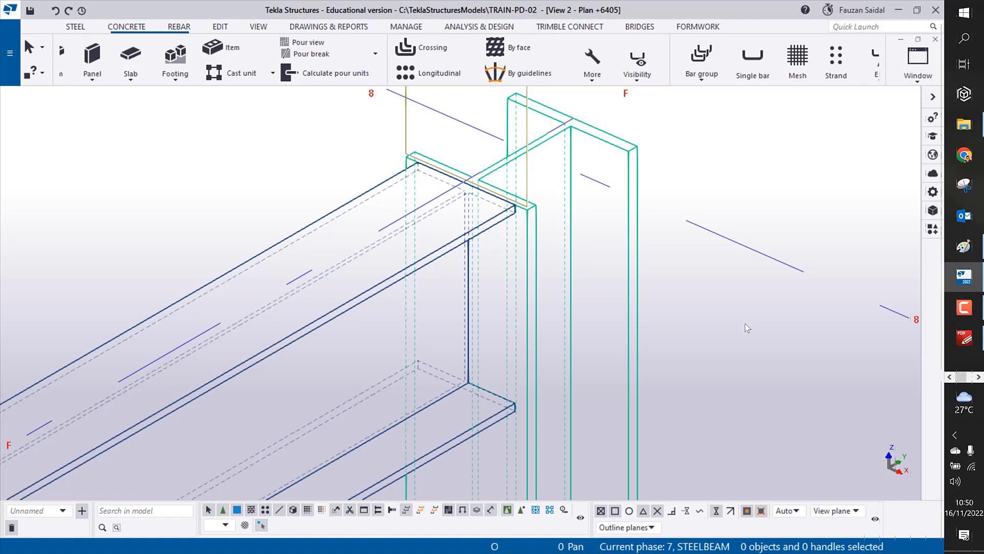
Step: Examine the current phase and the phase list in the Phase Manager, then close it
{"action": "key", "text": "ctrl+h"}
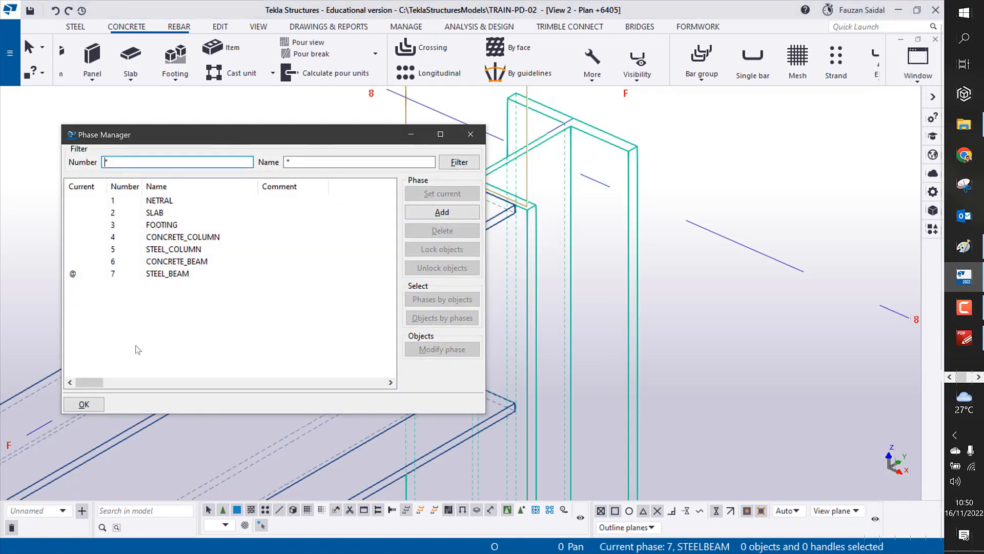
{"action": "double_click", "coordinate": [149, 275]}
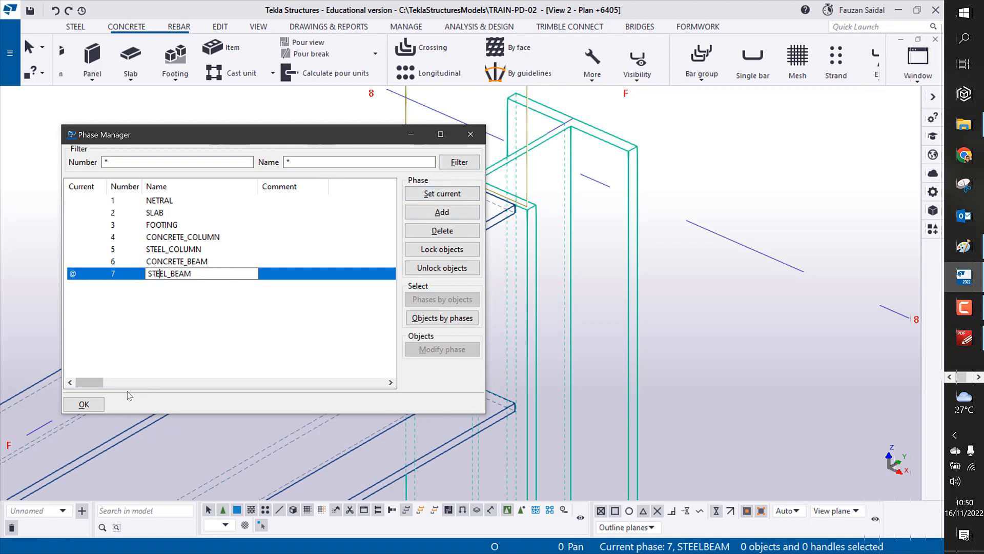
{"action": "left_click", "coordinate": [84, 404]}
Step: Start a new steel contour plate for the beam end at the F-8 joint
{"action": "left_click", "coordinate": [248, 242]}
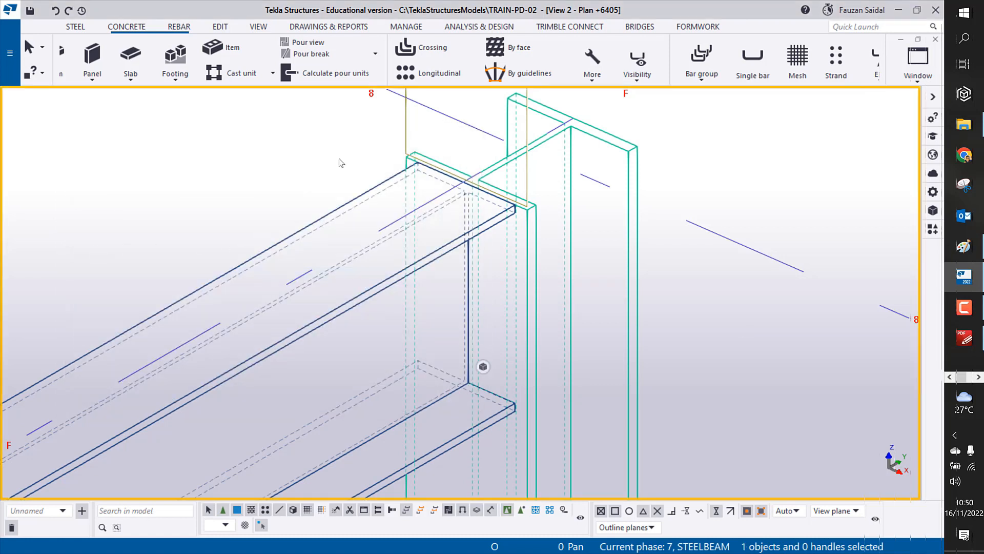
{"action": "middle_click_drag", "start_coordinate": [339, 159], "coordinate": [284, 155]}
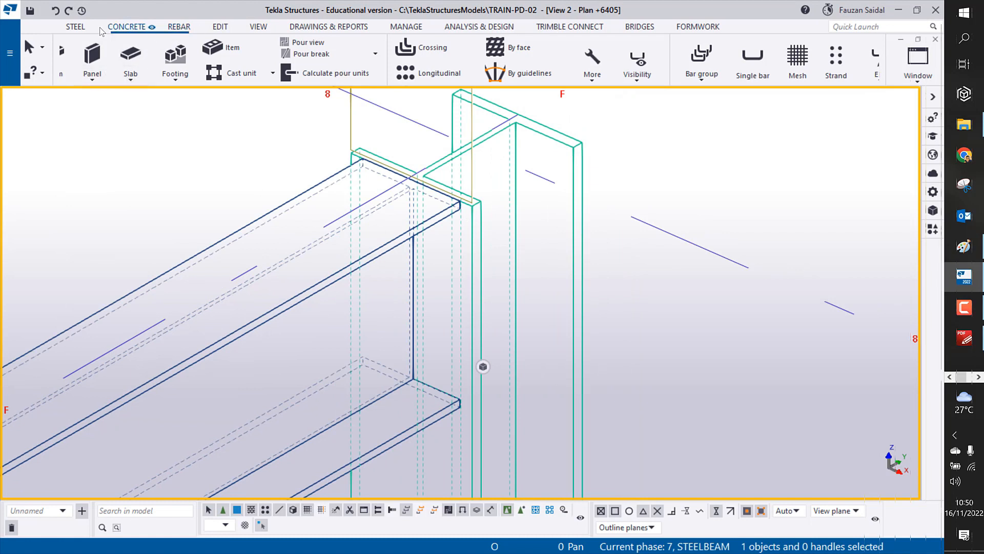
{"action": "left_click", "coordinate": [72, 28]}
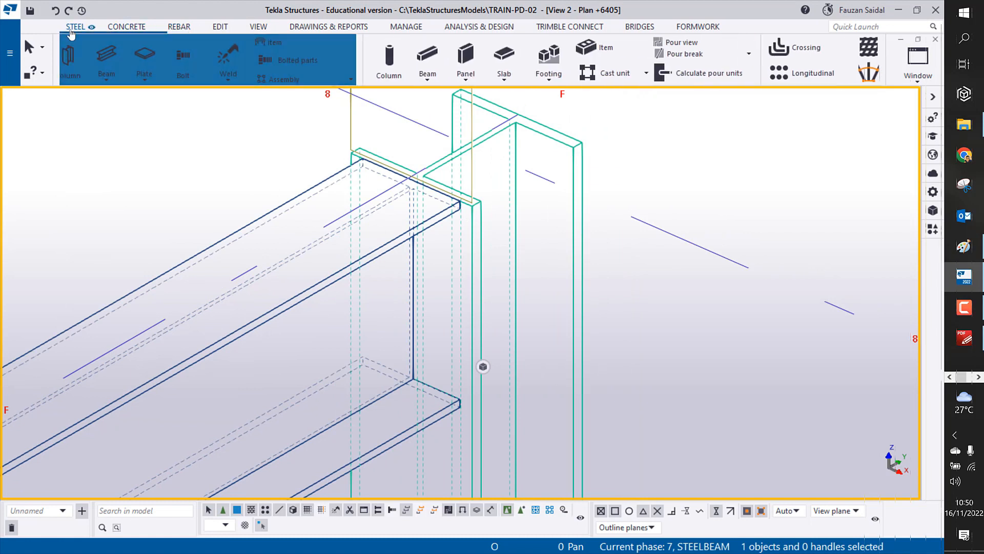
{"action": "left_click", "coordinate": [155, 60]}
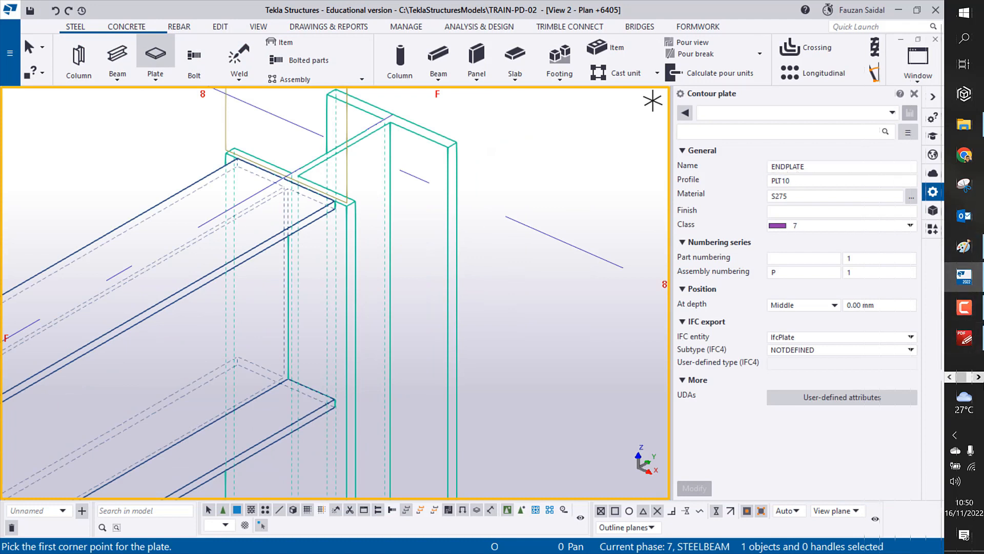
Step: Switch to the Notepad notes, add the heading ENDPLATE above the PLT10 line, and return to the Tekla Structures model
{"action": "left_click", "coordinate": [963, 93]}
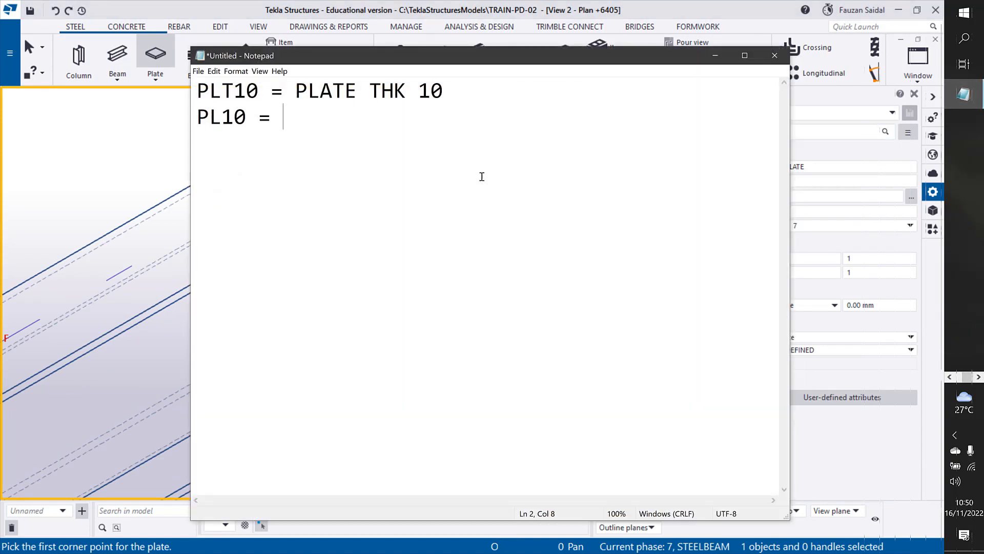
{"action": "left_click", "coordinate": [200, 97]}
{"action": "key", "text": "Return"}
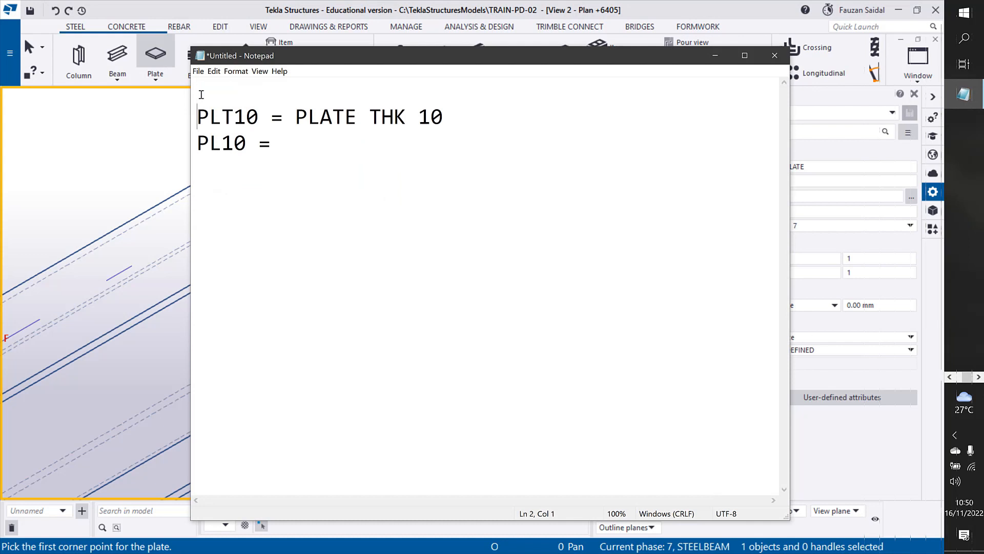
{"action": "type", "text": "ENDPLATE"}
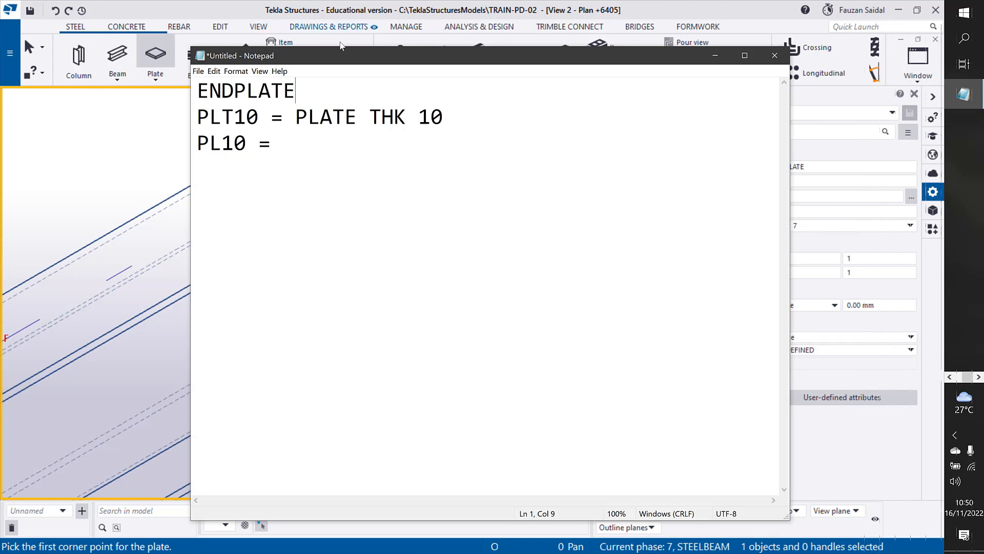
{"action": "left_click_drag", "start_coordinate": [385, 61], "coordinate": [233, 124]}
{"action": "left_click", "coordinate": [145, 214]}
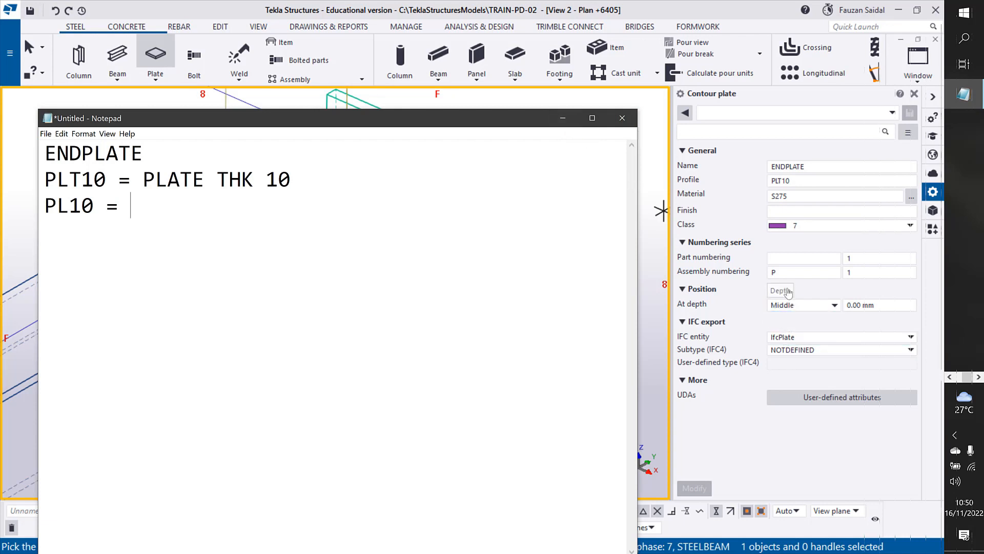
{"action": "left_click", "coordinate": [563, 118]}
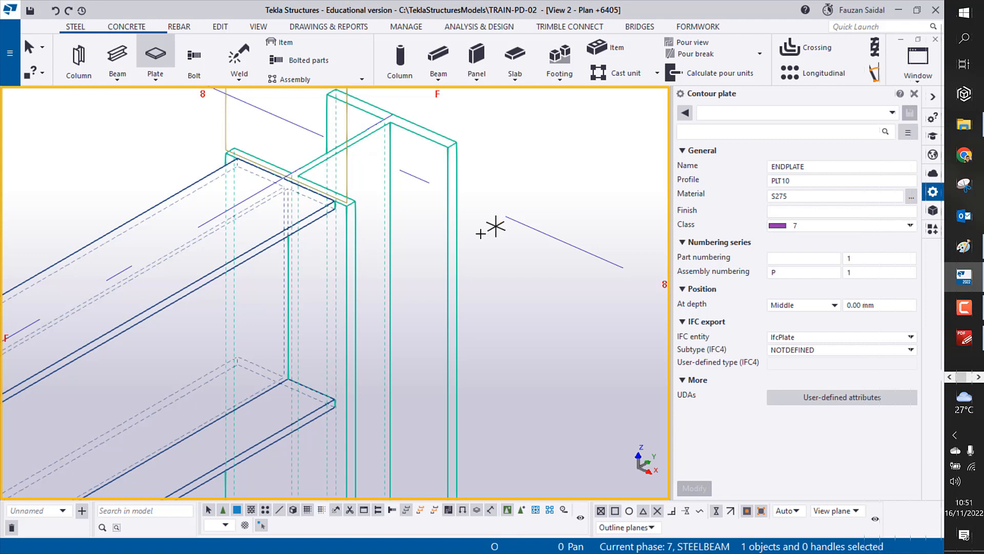
Step: Pick the first two plate corners at the top and bottom of the beam end's near side
{"action": "middle_click_drag", "start_coordinate": [501, 288], "coordinate": [524, 306]}
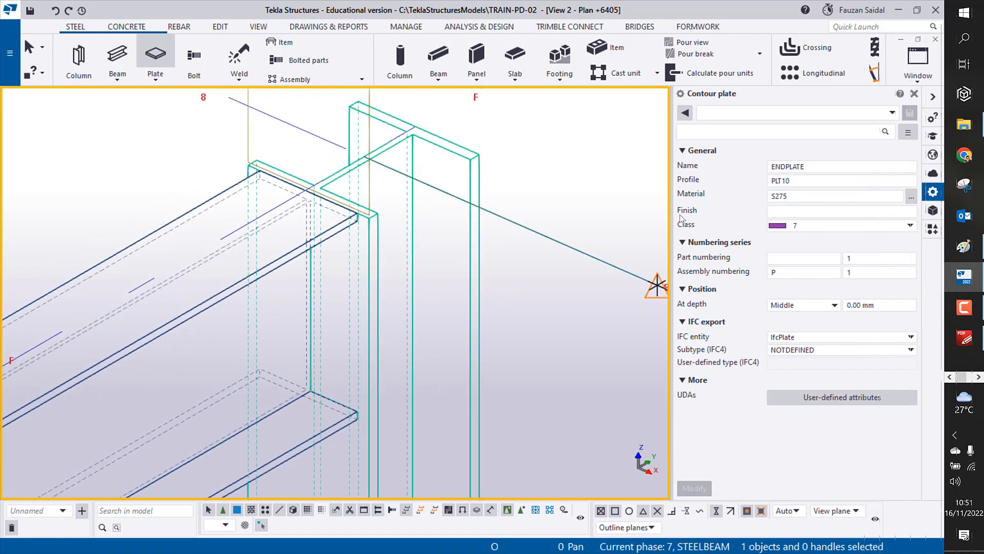
{"action": "scroll", "coordinate": [257, 180], "scroll_direction": "up", "scroll_amount": 2}
{"action": "scroll", "coordinate": [257, 182], "scroll_direction": "up", "scroll_amount": 2}
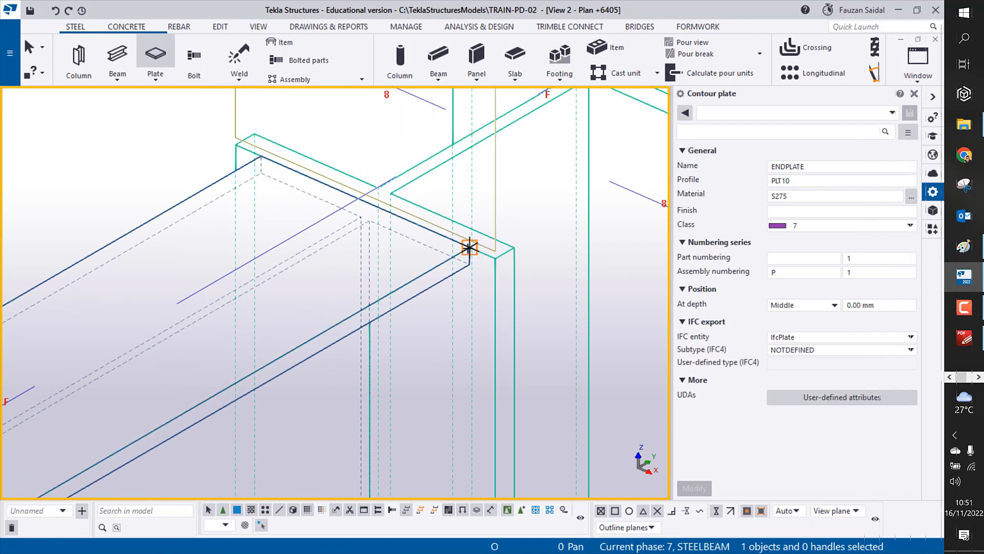
{"action": "scroll", "coordinate": [474, 249], "scroll_direction": "up", "scroll_amount": 3}
{"action": "scroll", "coordinate": [471, 248], "scroll_direction": "up", "scroll_amount": 2}
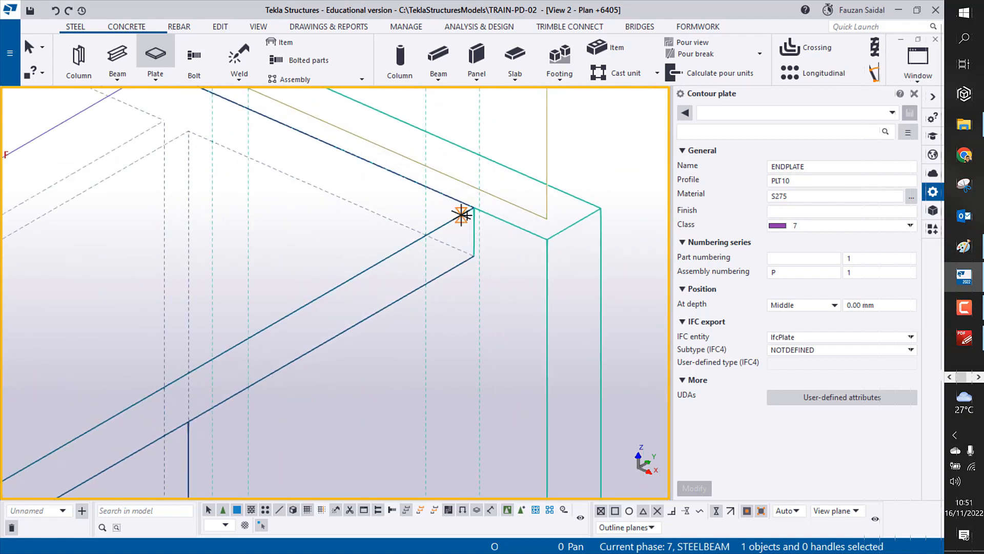
{"action": "left_click", "coordinate": [474, 207]}
{"action": "scroll", "coordinate": [533, 215], "scroll_direction": "up", "scroll_amount": 4}
{"action": "scroll", "coordinate": [494, 328], "scroll_direction": "up", "scroll_amount": 3}
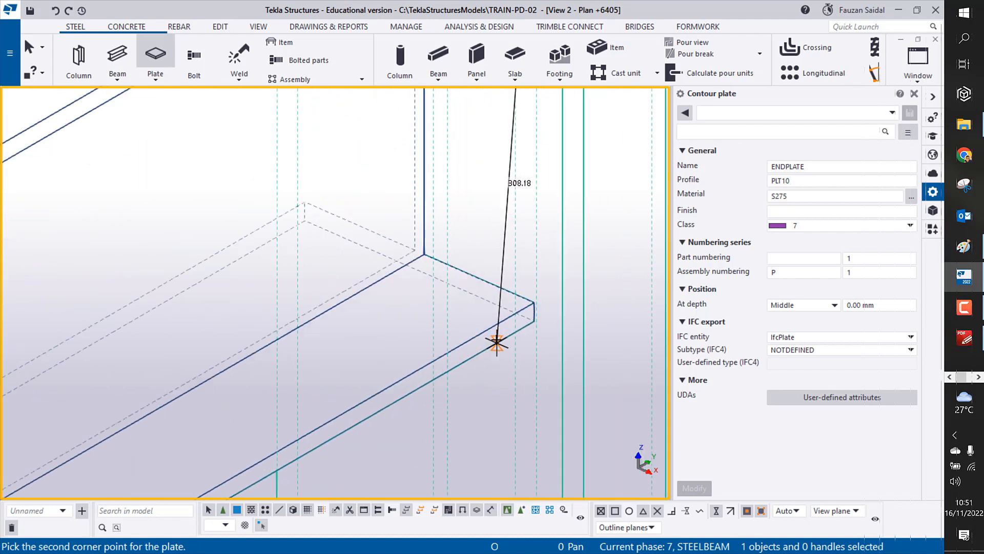
{"action": "left_click", "coordinate": [551, 312]}
Step: Pick the remaining two plate corners at the bottom and top of the beam end's far side and create the plate
{"action": "scroll", "coordinate": [220, 193], "scroll_direction": "up", "scroll_amount": 3}
{"action": "middle_click_drag", "start_coordinate": [220, 193], "coordinate": [279, 294]}
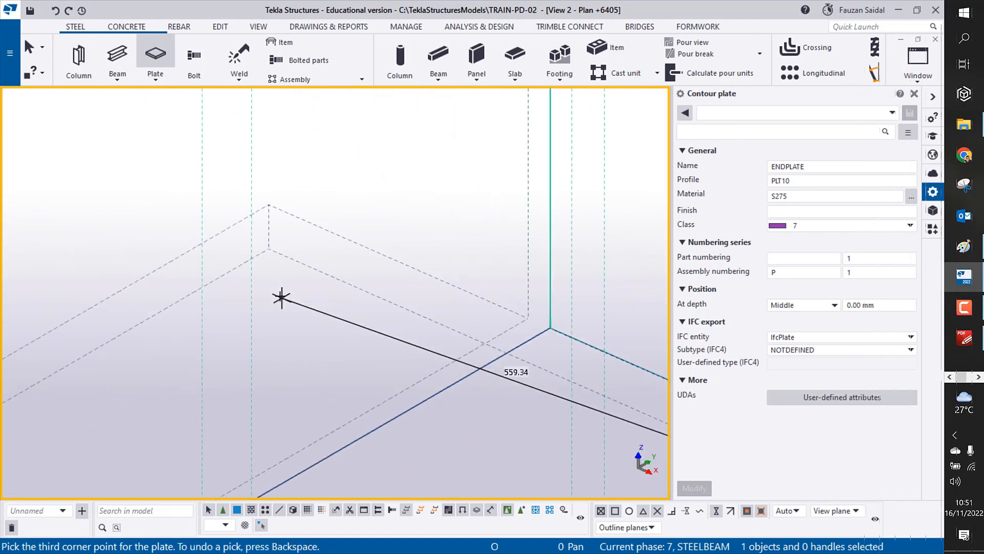
{"action": "left_click", "coordinate": [268, 249]}
{"action": "scroll", "coordinate": [258, 334], "scroll_direction": "down", "scroll_amount": 3}
{"action": "scroll", "coordinate": [271, 298], "scroll_direction": "up", "scroll_amount": 4}
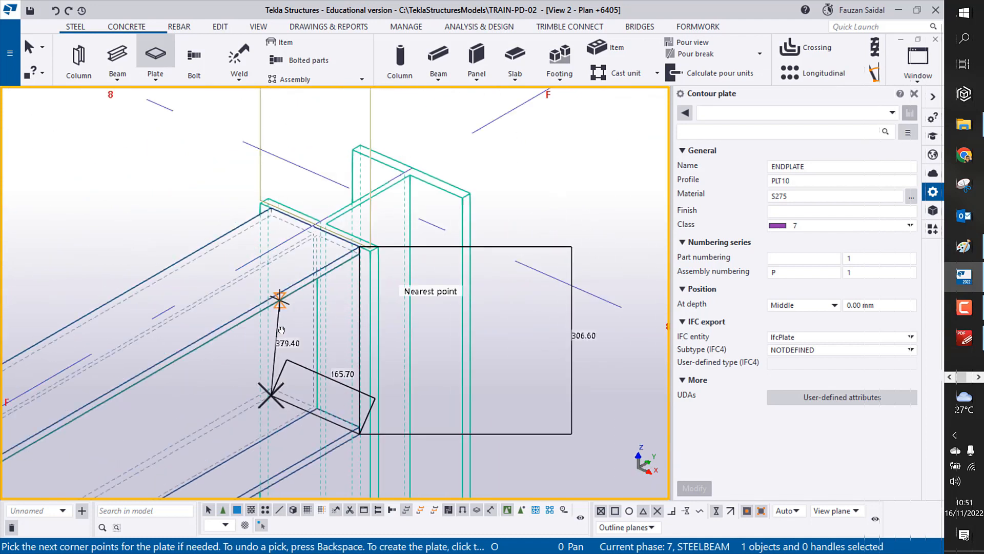
{"action": "scroll", "coordinate": [297, 237], "scroll_direction": "up", "scroll_amount": 3}
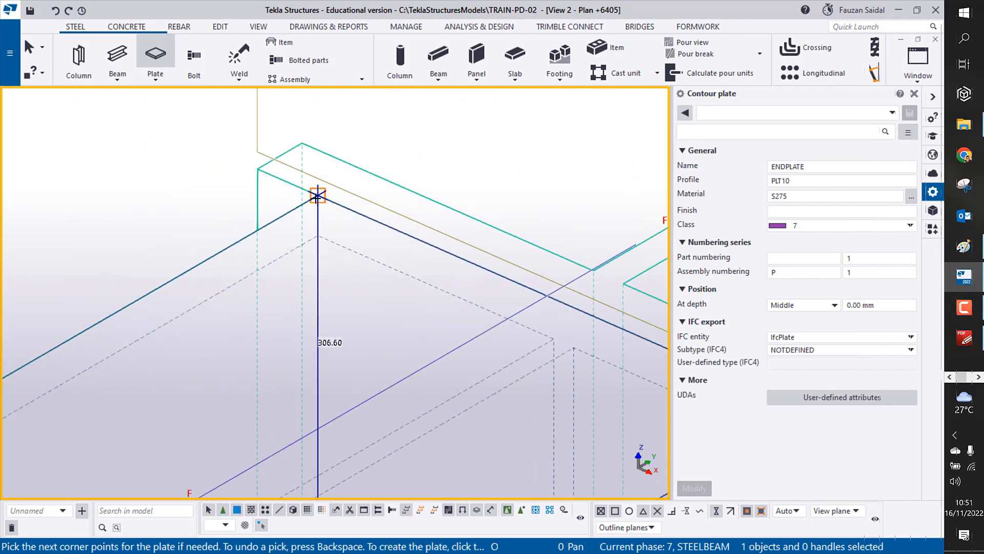
{"action": "left_click", "coordinate": [293, 228]}
{"action": "scroll", "coordinate": [165, 210], "scroll_direction": "down", "scroll_amount": 4}
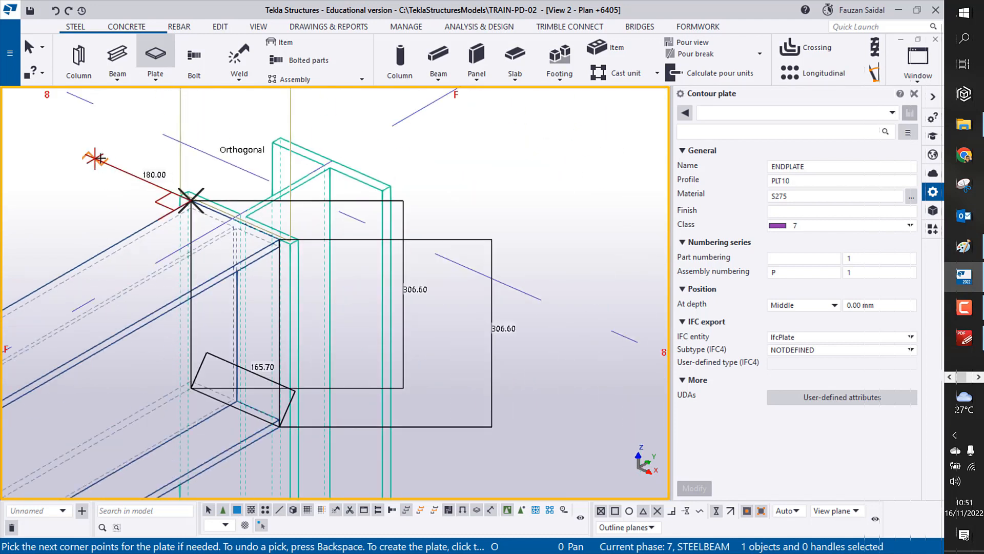
{"action": "middle_click", "coordinate": [451, 138]}
Step: End the plate command and display the joint's parts in rendered representation
{"action": "right_click", "coordinate": [476, 136]}
{"action": "left_click", "coordinate": [507, 145]}
{"action": "middle_click_drag", "start_coordinate": [490, 175], "coordinate": [552, 195]}
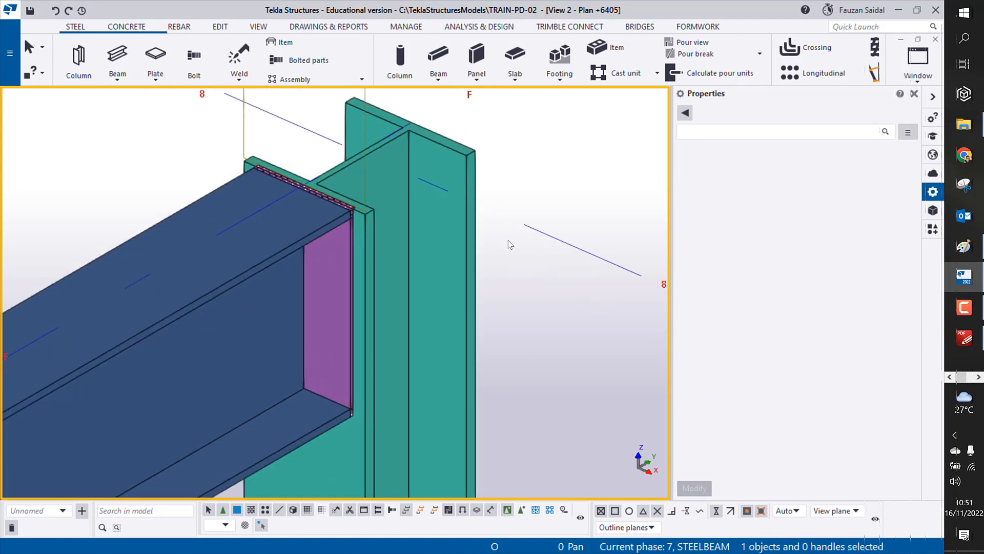
{"action": "scroll", "coordinate": [510, 243], "scroll_direction": "up", "scroll_amount": 2}
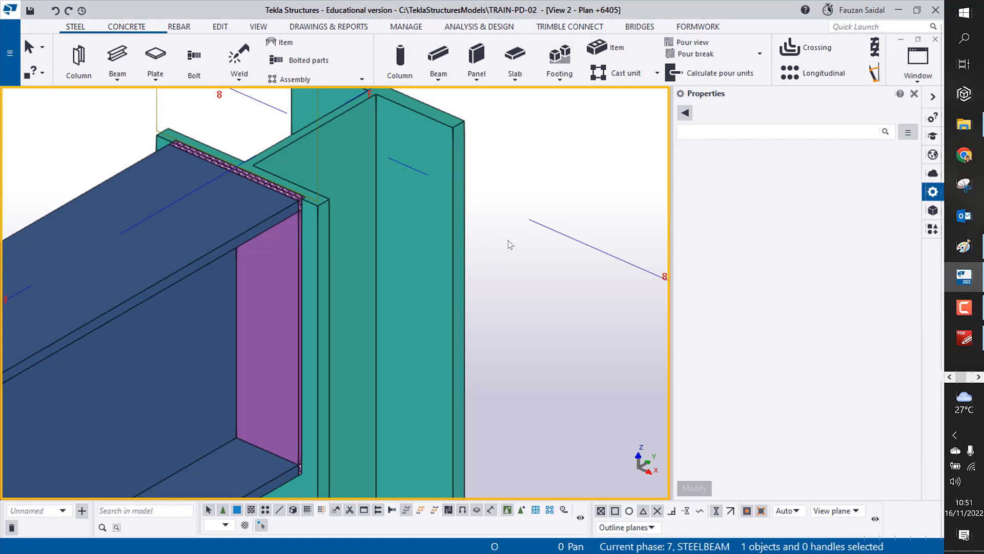
Step: Undo the creation of the end plate and return the parts to wireframe representation
{"action": "left_click", "coordinate": [56, 10]}
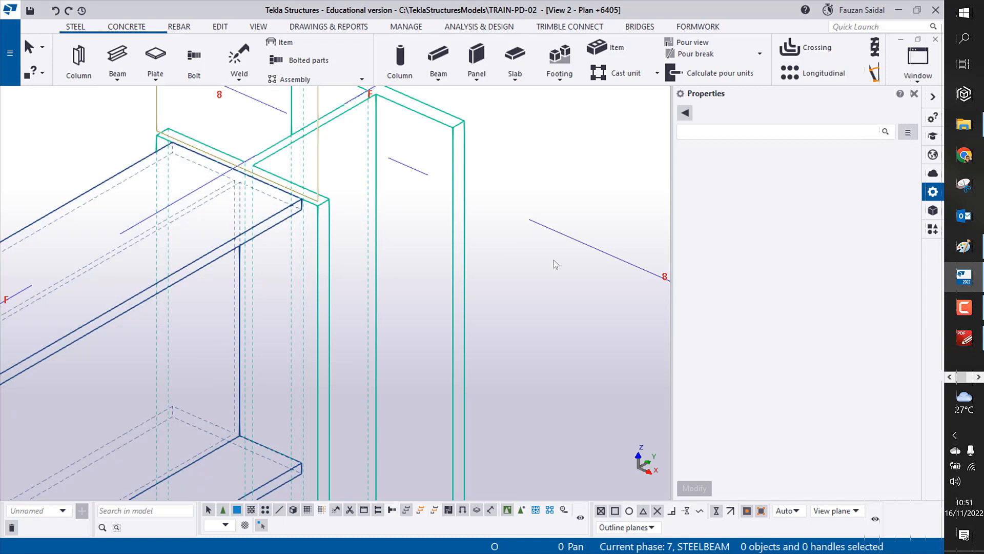
{"action": "scroll", "coordinate": [562, 282], "scroll_direction": "down", "scroll_amount": 2}
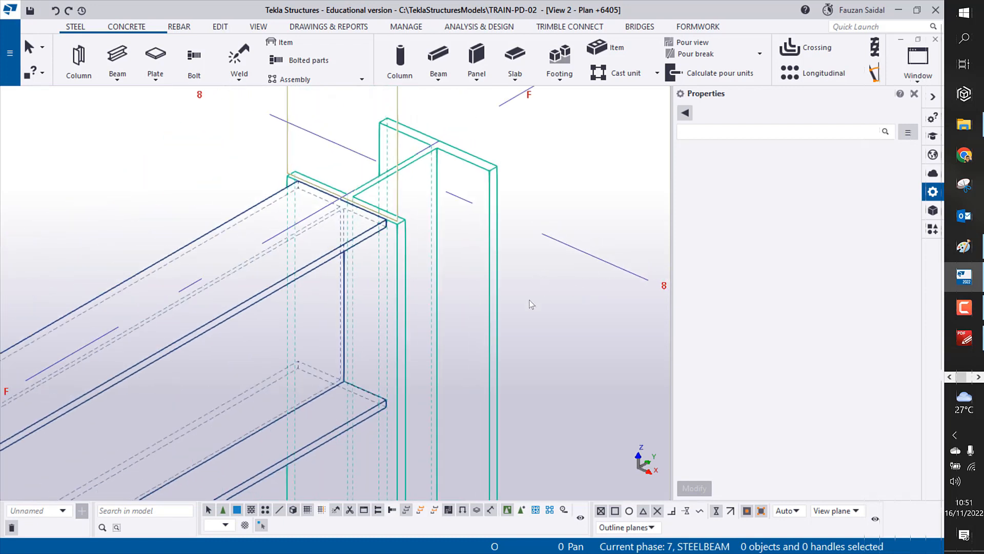
Step: Start the ENDPLATE contour plate with profile PLT10 and pick its first corner at the top of the beam end's near side
{"action": "left_click", "coordinate": [156, 57]}
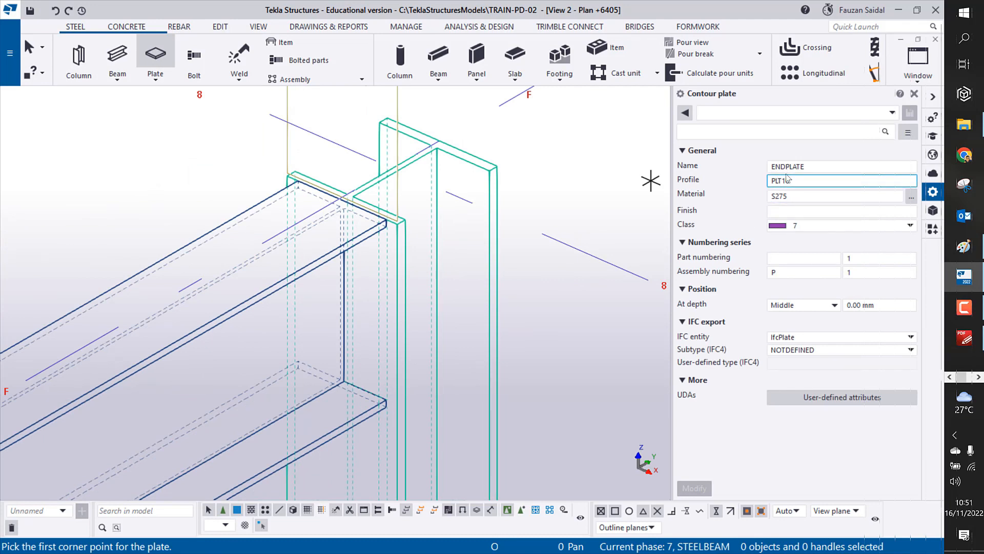
{"action": "left_click", "coordinate": [871, 181]}
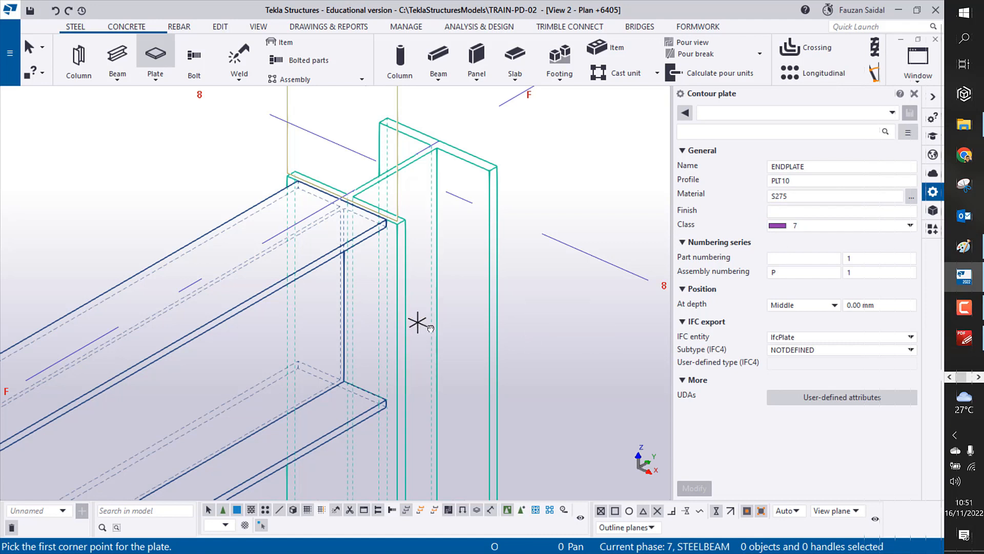
{"action": "scroll", "coordinate": [380, 277], "scroll_direction": "up", "scroll_amount": 3}
{"action": "scroll", "coordinate": [405, 220], "scroll_direction": "up", "scroll_amount": 3}
{"action": "scroll", "coordinate": [415, 207], "scroll_direction": "down", "scroll_amount": 6}
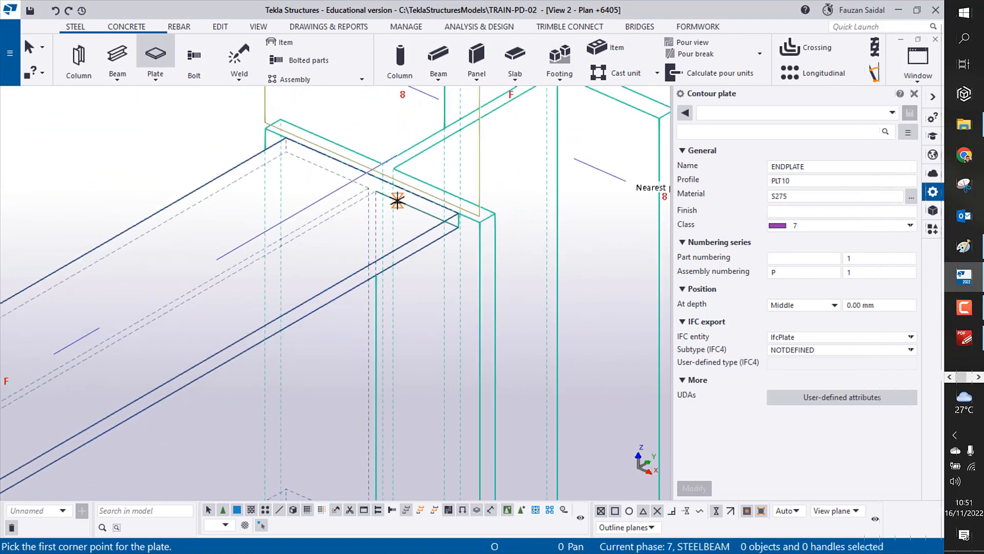
{"action": "scroll", "coordinate": [389, 210], "scroll_direction": "up", "scroll_amount": 1}
{"action": "scroll", "coordinate": [332, 165], "scroll_direction": "up", "scroll_amount": 3}
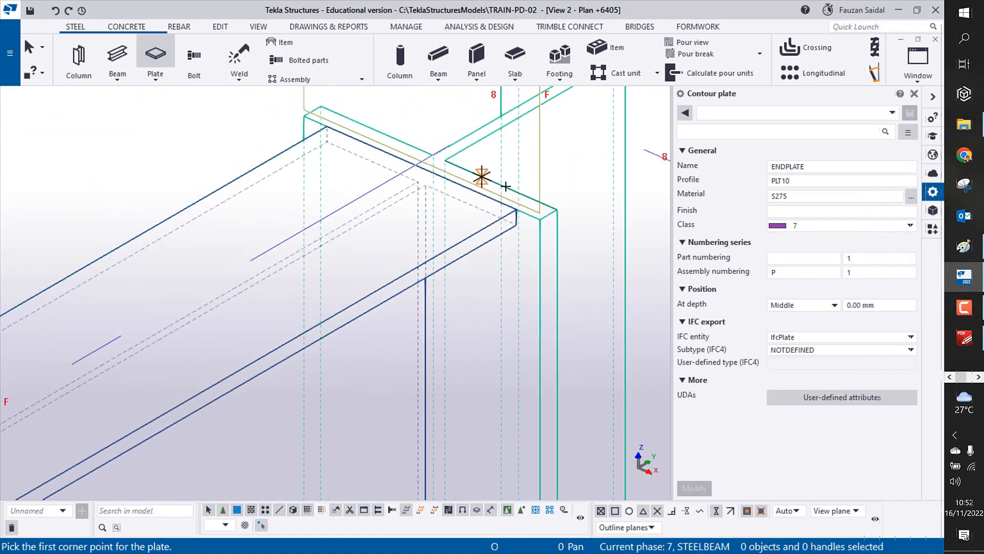
{"action": "scroll", "coordinate": [502, 248], "scroll_direction": "down", "scroll_amount": 2}
{"action": "scroll", "coordinate": [503, 246], "scroll_direction": "down", "scroll_amount": 5}
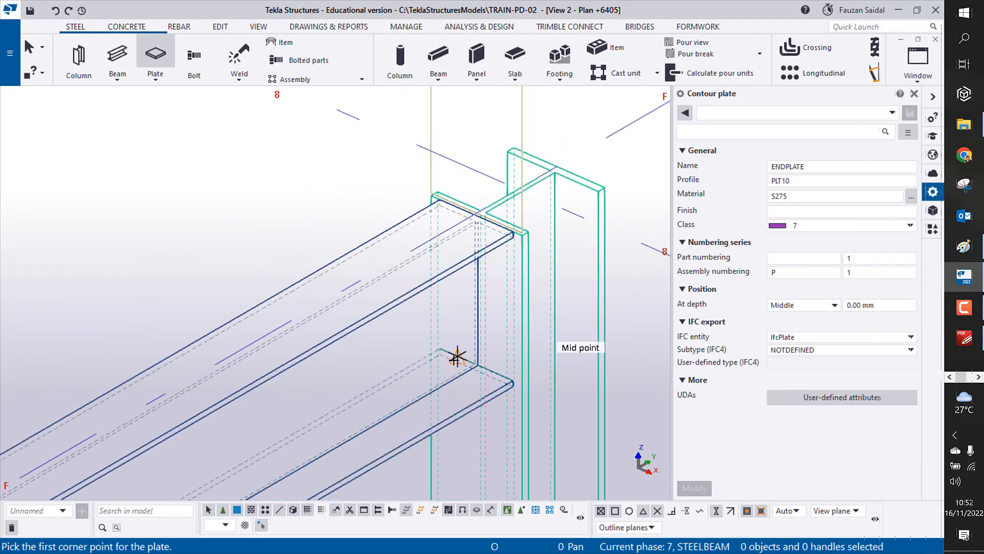
{"action": "scroll", "coordinate": [452, 360], "scroll_direction": "up", "scroll_amount": 4}
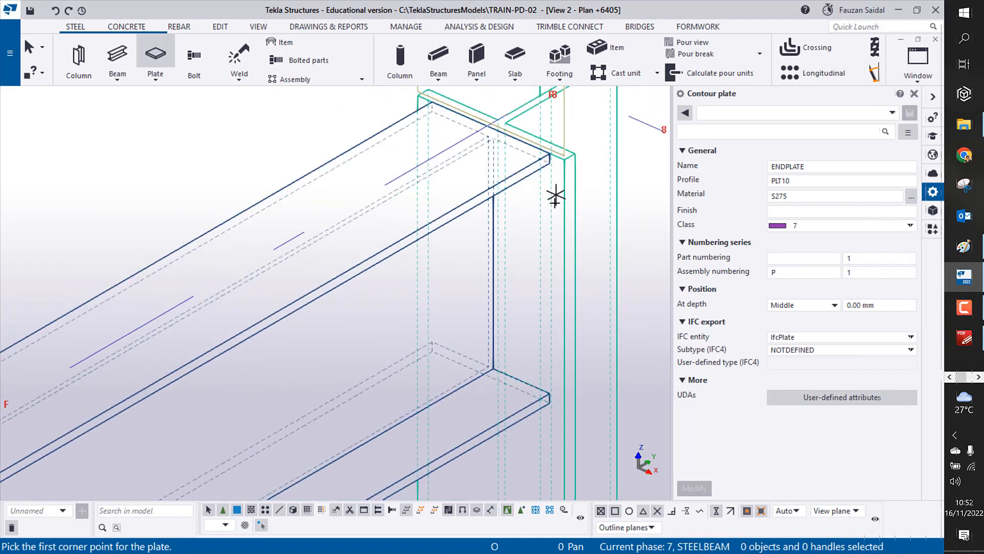
{"action": "middle_click_drag", "start_coordinate": [494, 263], "coordinate": [440, 328]}
{"action": "scroll", "coordinate": [479, 226], "scroll_direction": "up", "scroll_amount": 4}
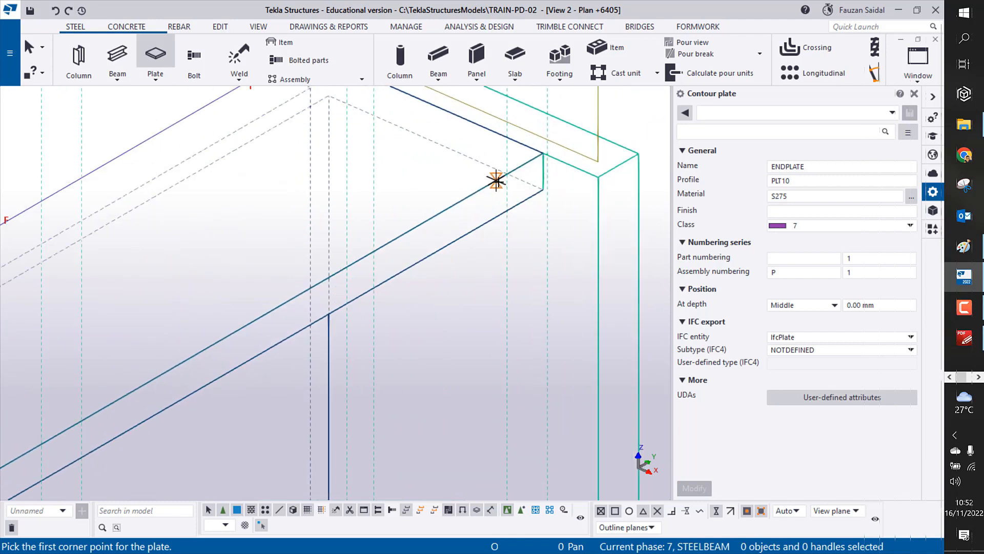
{"action": "left_click", "coordinate": [546, 149]}
Step: Pick the second and third plate corners at the bottom of the beam end's near and far sides
{"action": "scroll", "coordinate": [481, 230], "scroll_direction": "down", "scroll_amount": 3}
{"action": "scroll", "coordinate": [508, 256], "scroll_direction": "up", "scroll_amount": 6}
{"action": "scroll", "coordinate": [508, 390], "scroll_direction": "up", "scroll_amount": 3}
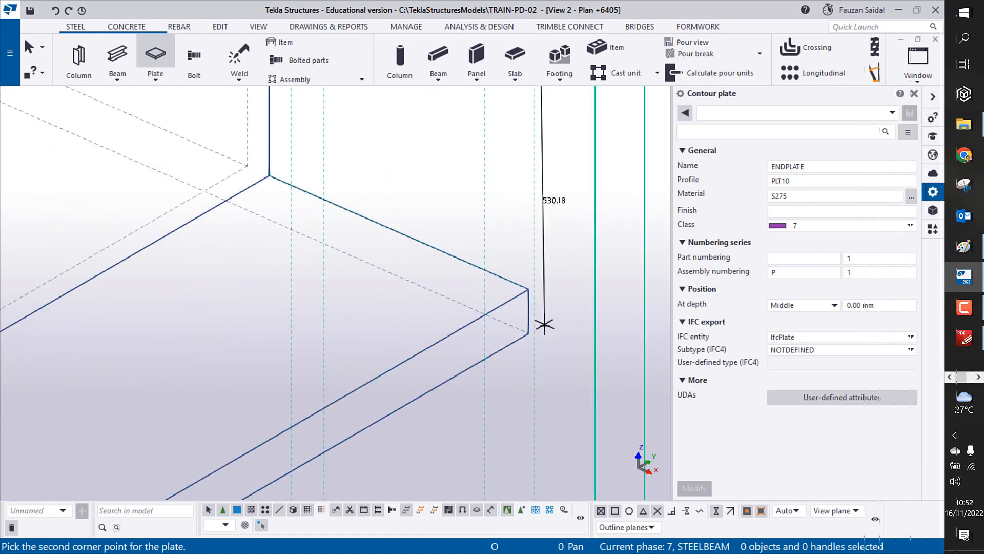
{"action": "left_click", "coordinate": [529, 333]}
{"action": "scroll", "coordinate": [501, 358], "scroll_direction": "down", "scroll_amount": 3}
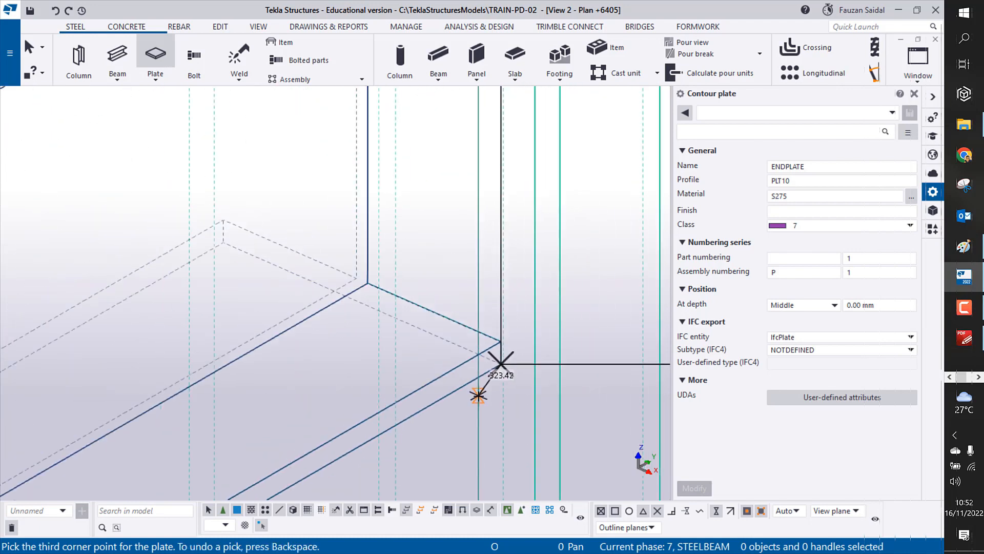
{"action": "scroll", "coordinate": [322, 304], "scroll_direction": "up", "scroll_amount": 3}
{"action": "scroll", "coordinate": [322, 303], "scroll_direction": "up", "scroll_amount": 3}
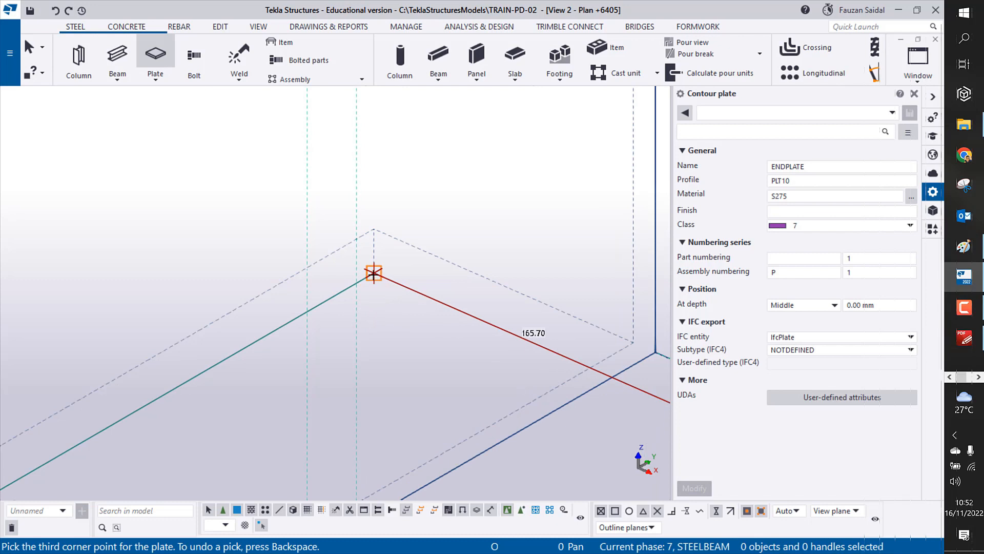
{"action": "left_click", "coordinate": [374, 273]}
Step: Pick the fourth plate corner at the top of the beam end's far side, create the plate and end the command
{"action": "scroll", "coordinate": [379, 326], "scroll_direction": "down", "scroll_amount": 3}
{"action": "scroll", "coordinate": [395, 349], "scroll_direction": "up", "scroll_amount": 5}
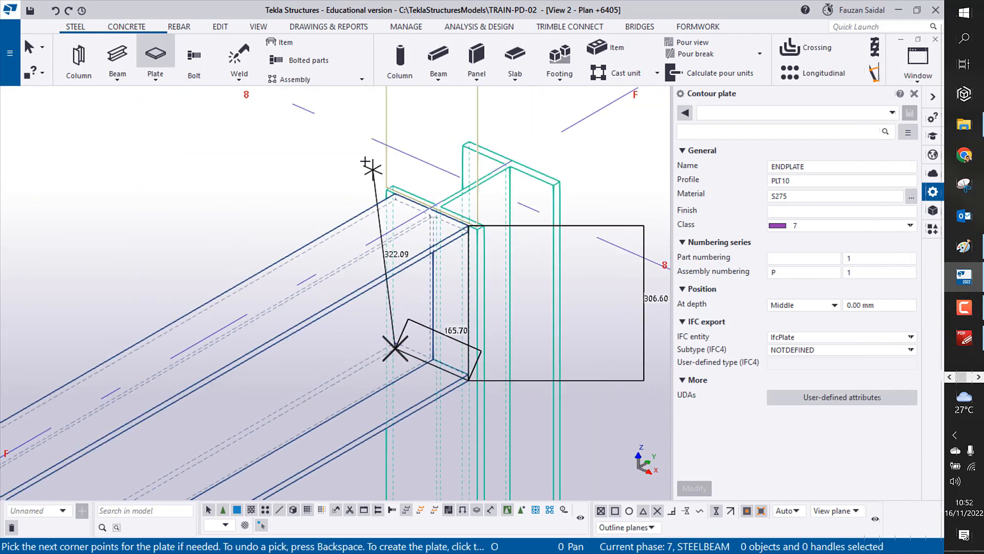
{"action": "left_click", "coordinate": [475, 255]}
{"action": "scroll", "coordinate": [205, 226], "scroll_direction": "down", "scroll_amount": 4}
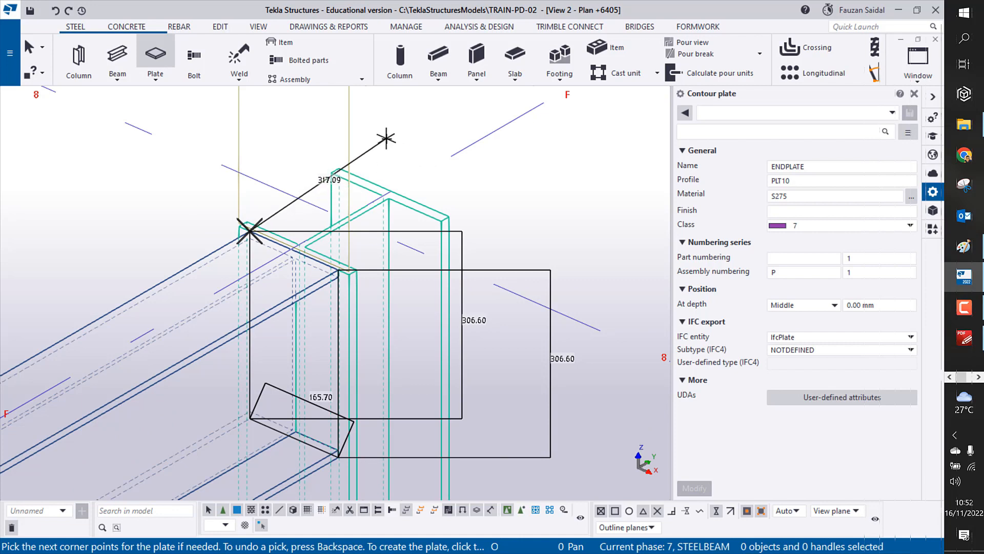
{"action": "middle_click", "coordinate": [389, 140]}
{"action": "right_click", "coordinate": [432, 125]}
{"action": "left_click", "coordinate": [464, 119]}
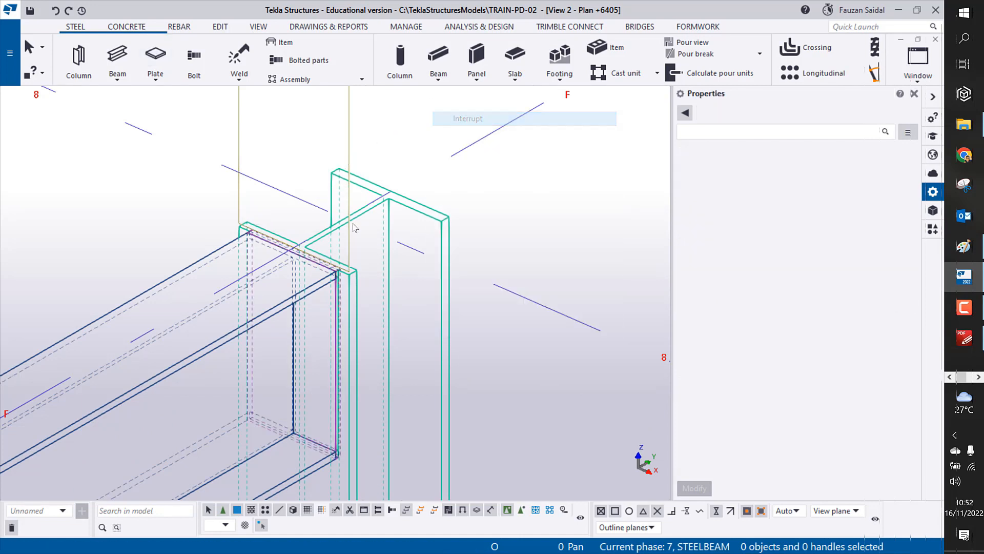
Step: Display the joint's parts in rendered representation with the beam end and column in view
{"action": "scroll", "coordinate": [327, 283], "scroll_direction": "up", "scroll_amount": 3}
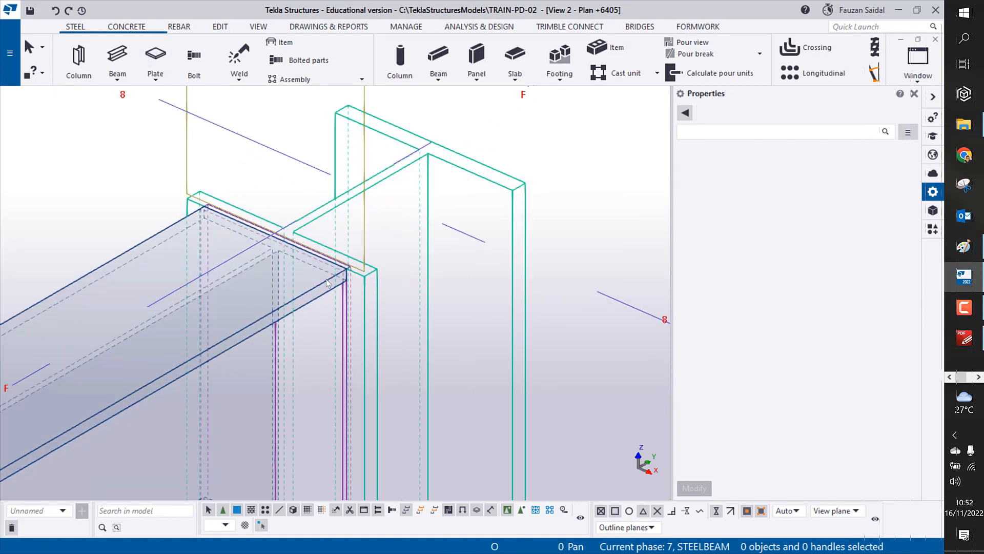
{"action": "key", "text": "ctrl+4"}
{"action": "middle_click_drag", "start_coordinate": [543, 237], "coordinate": [561, 198]}
{"action": "scroll", "coordinate": [560, 199], "scroll_direction": "down", "scroll_amount": 2}
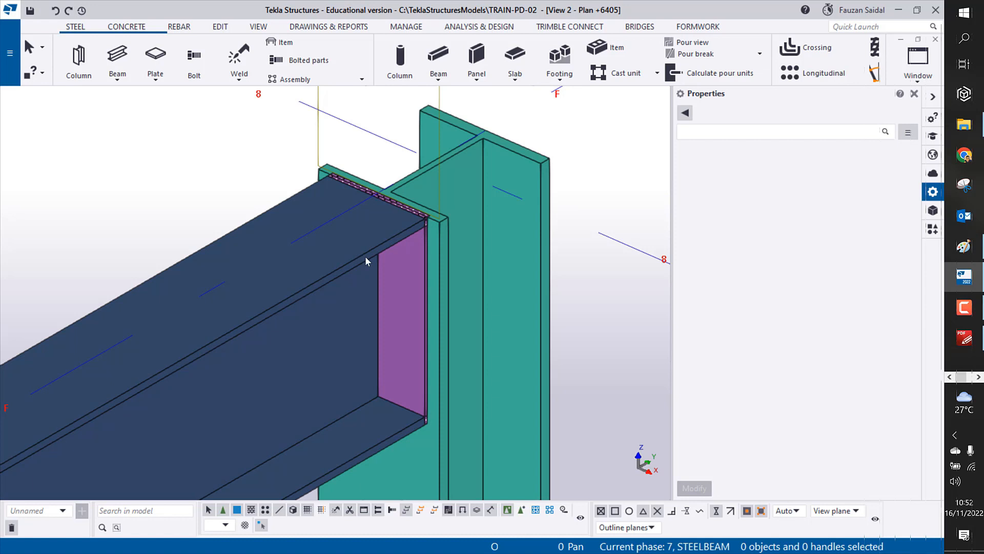
Step: Change the end plate's depth position to Behind and apply the modification
{"action": "scroll", "coordinate": [389, 267], "scroll_direction": "up", "scroll_amount": 3}
{"action": "left_click", "coordinate": [423, 241]}
{"action": "middle_click_drag", "start_coordinate": [423, 242], "coordinate": [347, 246]}
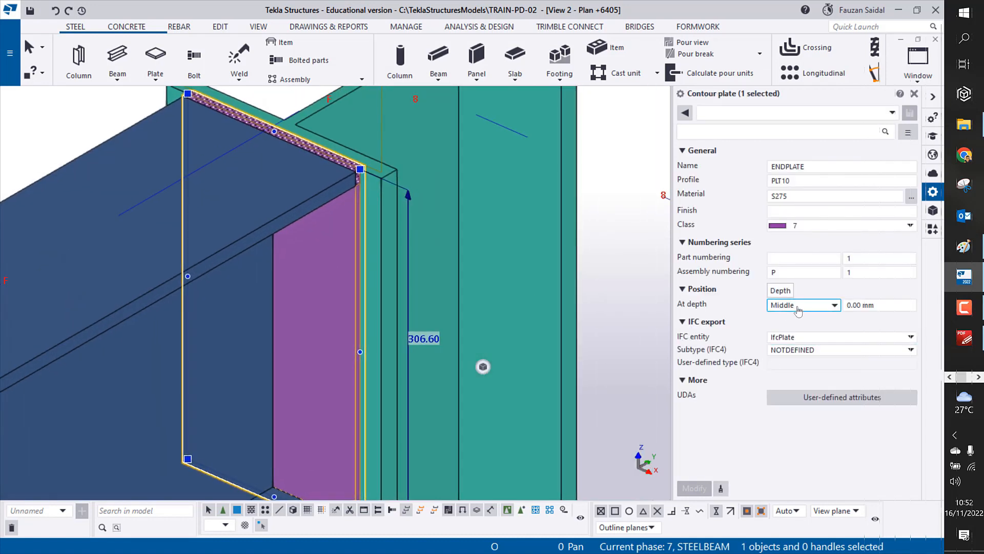
{"action": "middle_click_drag", "start_coordinate": [283, 159], "coordinate": [257, 252]}
{"action": "scroll", "coordinate": [209, 222], "scroll_direction": "up", "scroll_amount": 4}
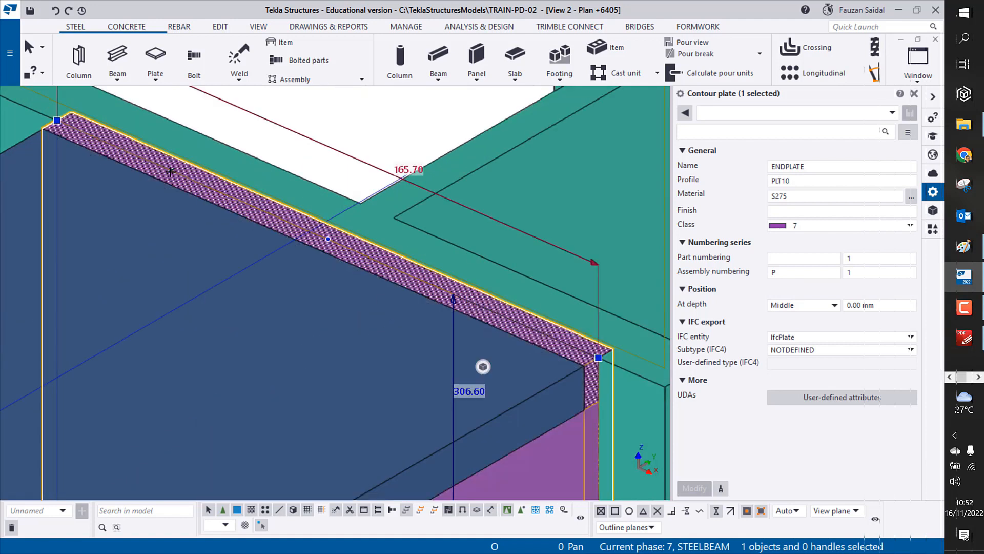
{"action": "scroll", "coordinate": [487, 317], "scroll_direction": "down", "scroll_amount": 2}
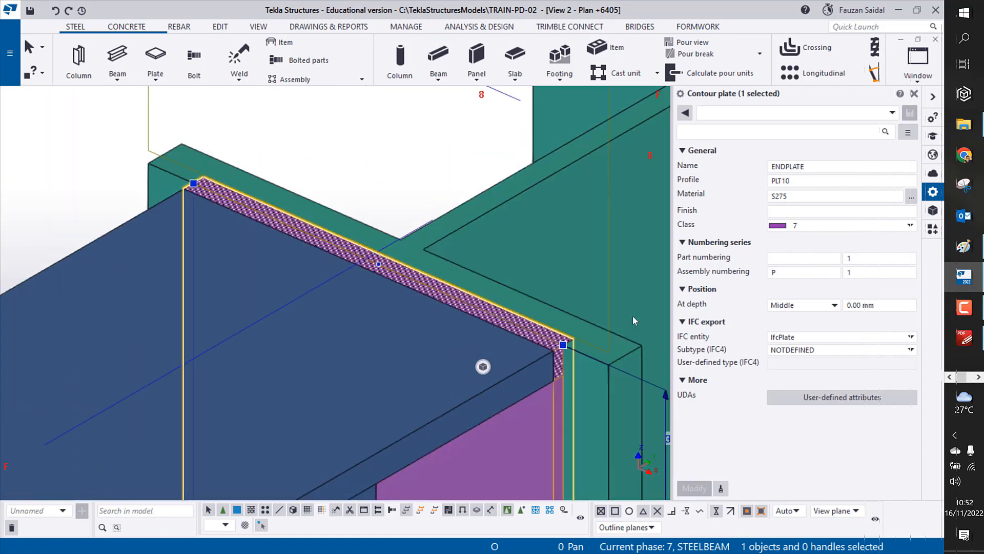
{"action": "left_click", "coordinate": [806, 305]}
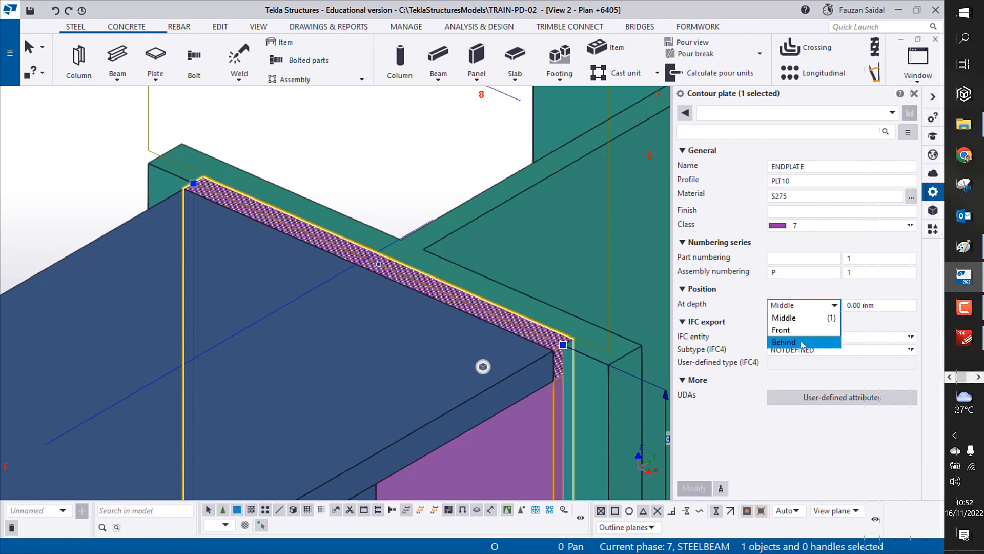
{"action": "left_click", "coordinate": [803, 343]}
{"action": "left_click", "coordinate": [695, 488]}
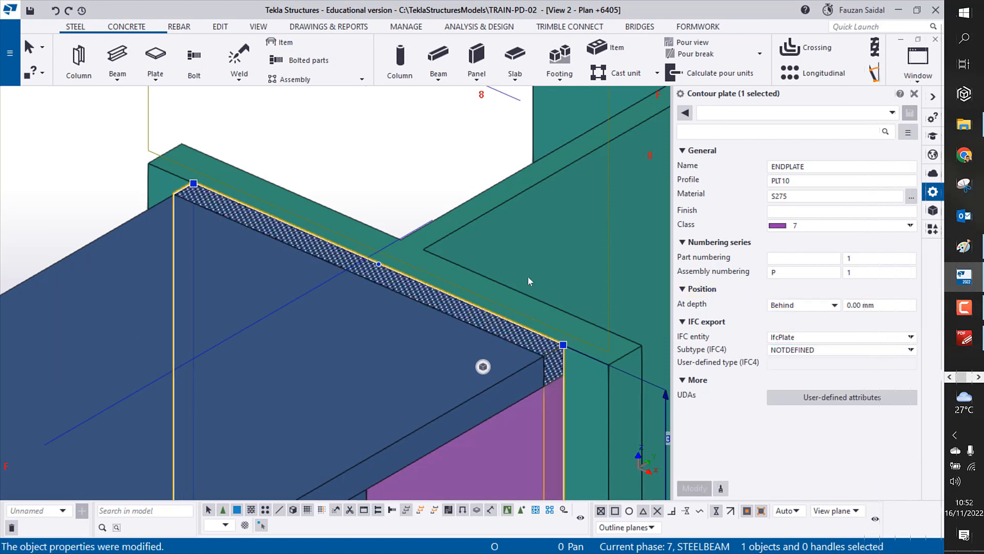
Step: Examine how the repositioned end plate sits against the beam end and column flange, selecting the plate and the beam in turn
{"action": "left_click", "coordinate": [392, 145]}
{"action": "middle_click_drag", "start_coordinate": [392, 144], "coordinate": [340, 12]}
{"action": "scroll", "coordinate": [341, 52], "scroll_direction": "down", "scroll_amount": 1}
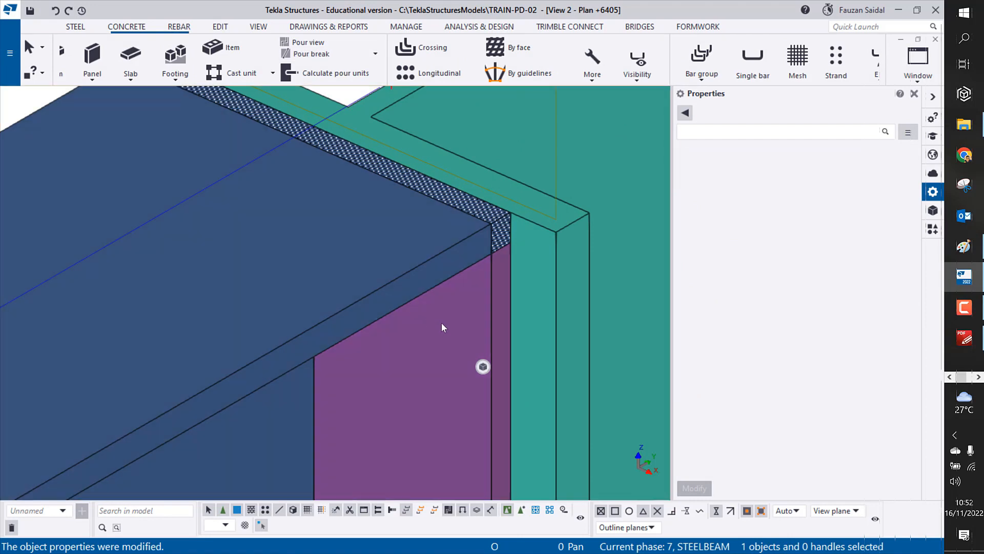
{"action": "left_click", "coordinate": [442, 327]}
{"action": "scroll", "coordinate": [443, 327], "scroll_direction": "down", "scroll_amount": 3}
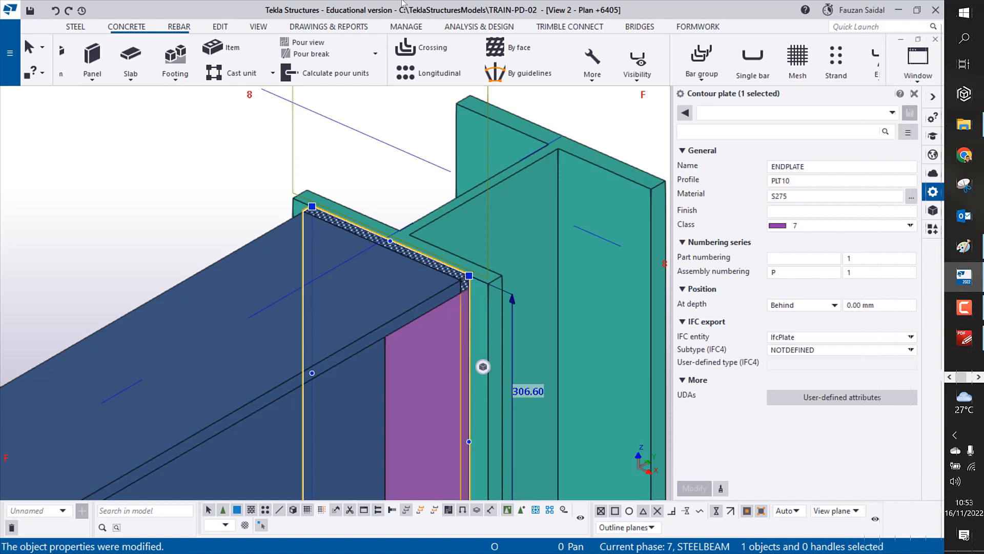
{"action": "left_click", "coordinate": [321, 165]}
{"action": "left_click", "coordinate": [380, 284]}
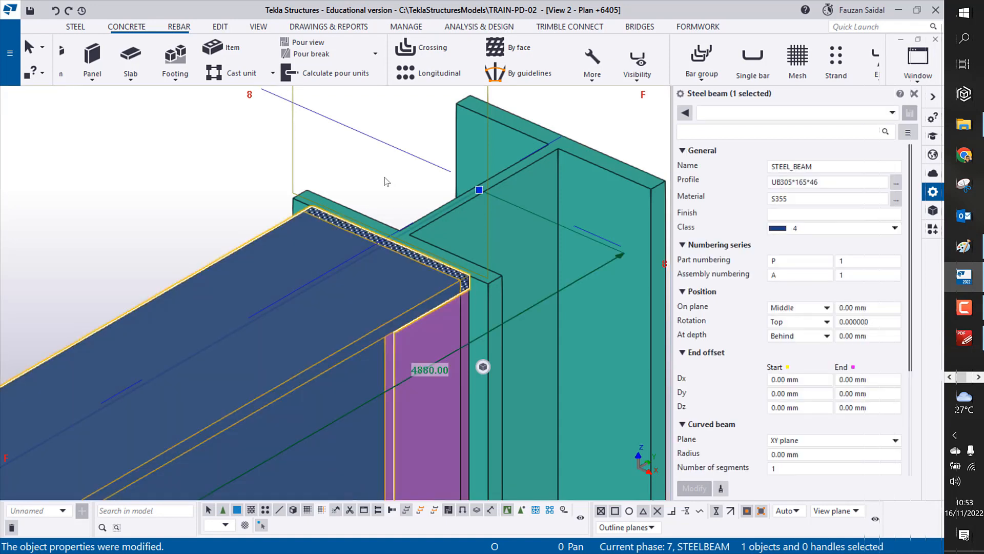
{"action": "scroll", "coordinate": [348, 164], "scroll_direction": "down", "scroll_amount": 4}
{"action": "scroll", "coordinate": [324, 283], "scroll_direction": "up", "scroll_amount": 3}
{"action": "left_click", "coordinate": [241, 144]}
{"action": "scroll", "coordinate": [382, 278], "scroll_direction": "up", "scroll_amount": 1}
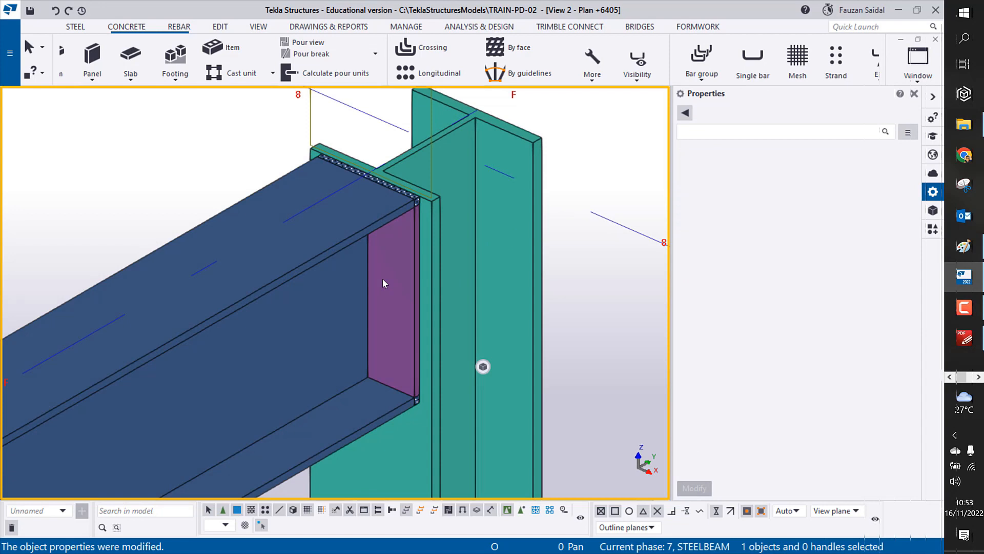
Step: Select the end plate and inspect its full outline and corner points at the beam end
{"action": "left_click", "coordinate": [384, 279]}
{"action": "left_click", "coordinate": [610, 219]}
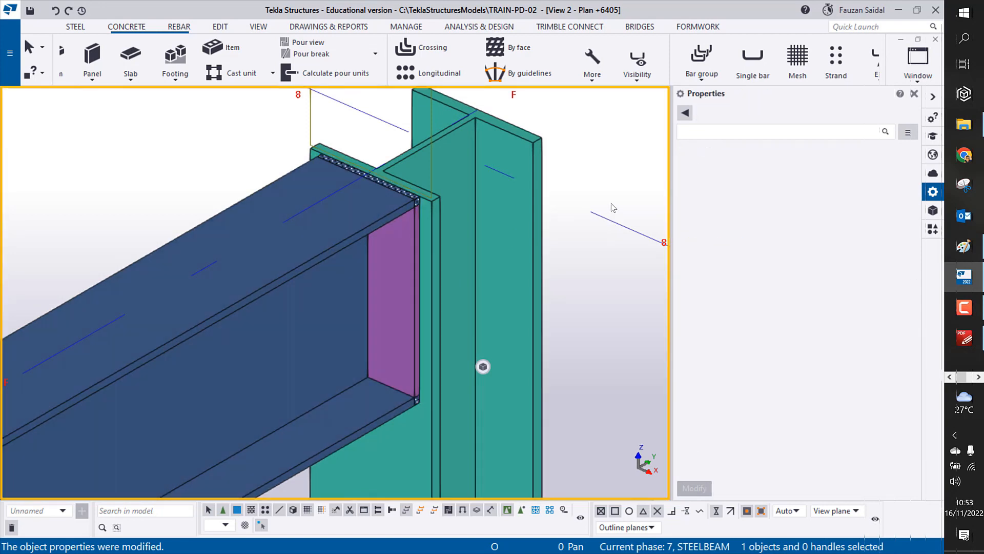
{"action": "scroll", "coordinate": [612, 216], "scroll_direction": "up", "scroll_amount": 1}
{"action": "scroll", "coordinate": [359, 284], "scroll_direction": "up", "scroll_amount": 2}
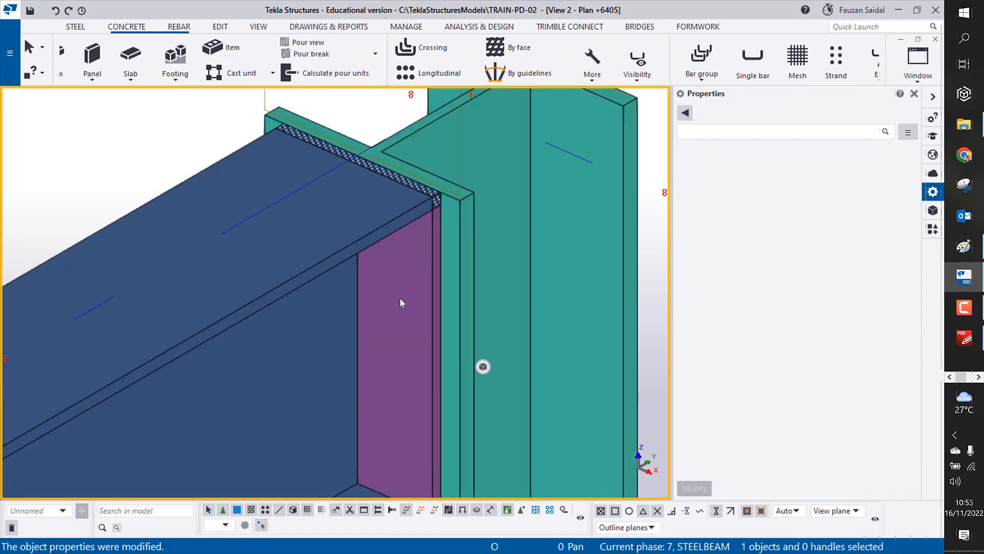
{"action": "left_click", "coordinate": [401, 301]}
{"action": "key", "text": "Escape"}
{"action": "left_click", "coordinate": [400, 316]}
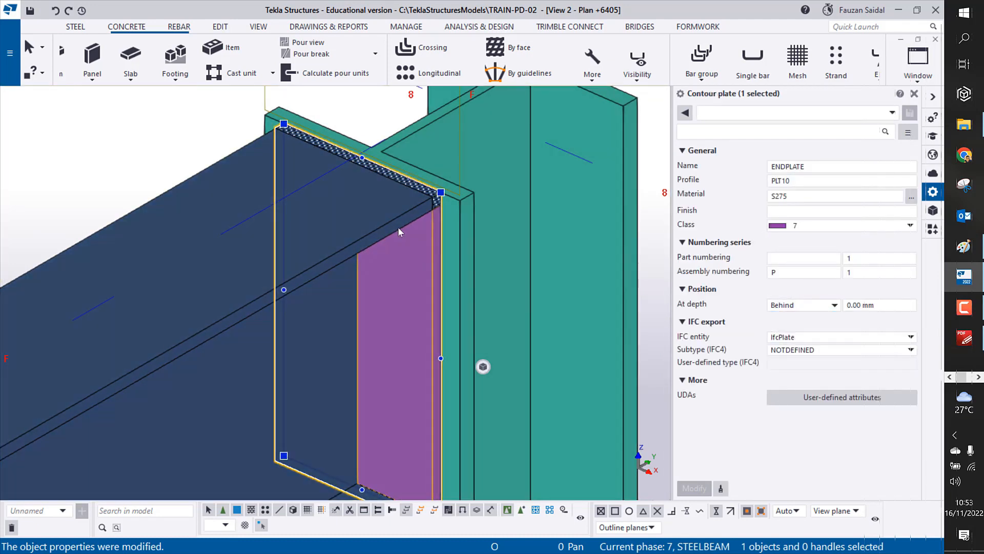
{"action": "scroll", "coordinate": [187, 191], "scroll_direction": "down", "scroll_amount": 3}
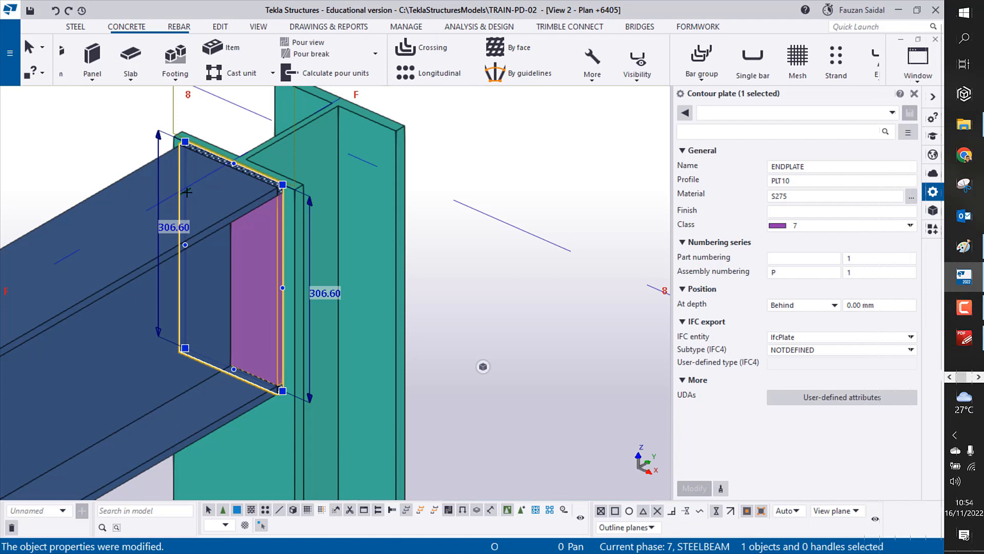
{"action": "scroll", "coordinate": [205, 220], "scroll_direction": "up", "scroll_amount": 4}
{"action": "key", "text": "Escape"}
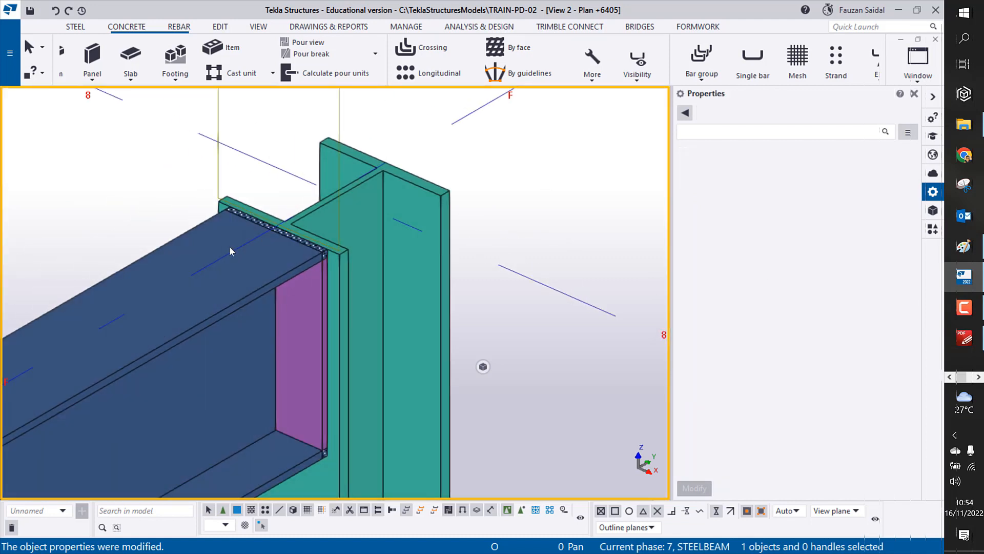
Step: Compare the beam's end with the end plate's thickness at the top flange corner to check where the two parts overlap
{"action": "scroll", "coordinate": [229, 246], "scroll_direction": "up", "scroll_amount": 2}
{"action": "left_click", "coordinate": [219, 229]}
{"action": "scroll", "coordinate": [410, 264], "scroll_direction": "up", "scroll_amount": 3}
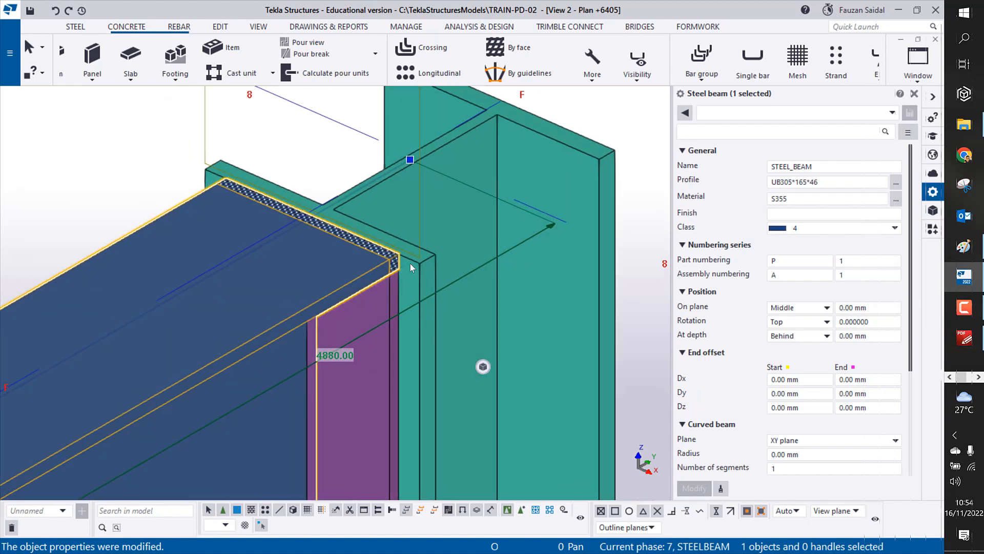
{"action": "scroll", "coordinate": [418, 263], "scroll_direction": "up", "scroll_amount": 3}
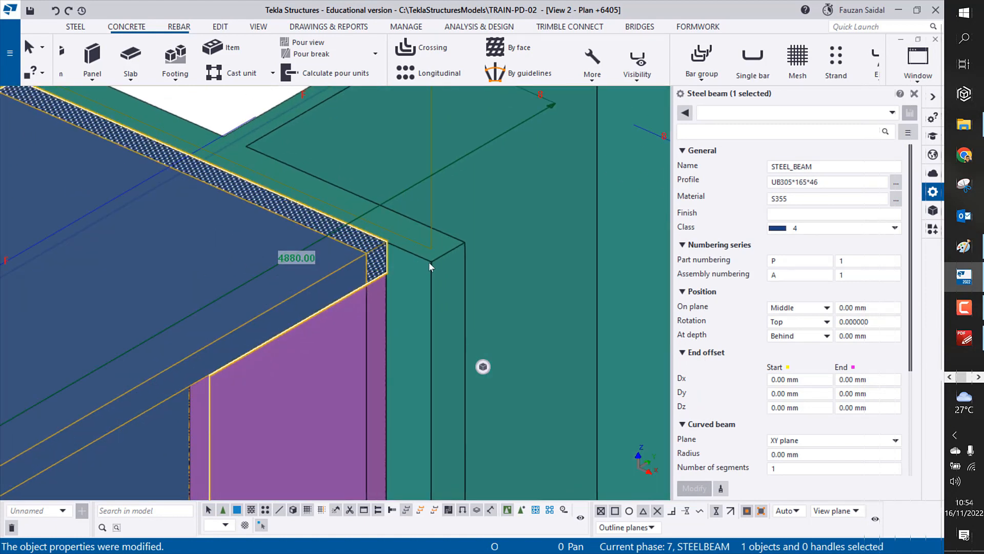
{"action": "scroll", "coordinate": [428, 261], "scroll_direction": "down", "scroll_amount": 2}
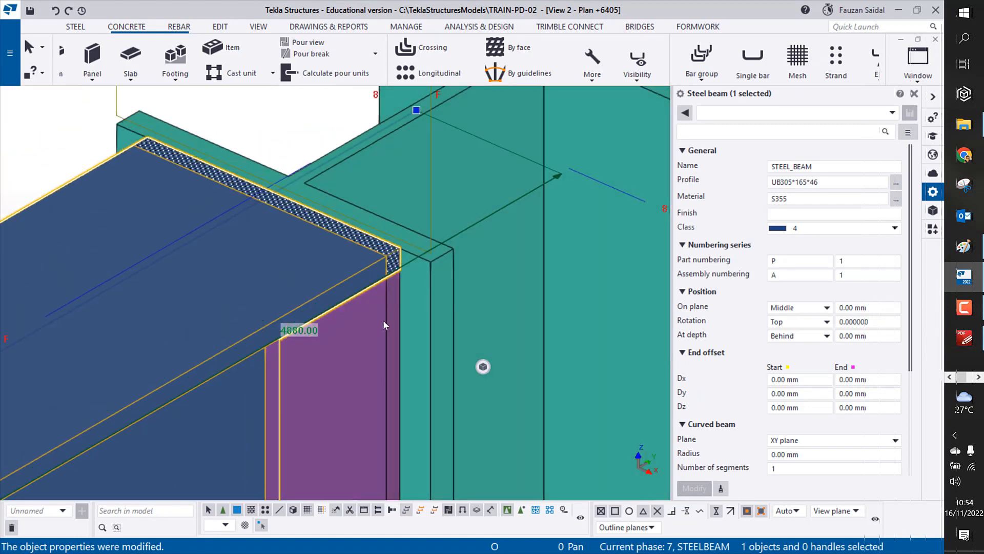
{"action": "left_click", "coordinate": [383, 320]}
{"action": "key", "text": "Escape"}
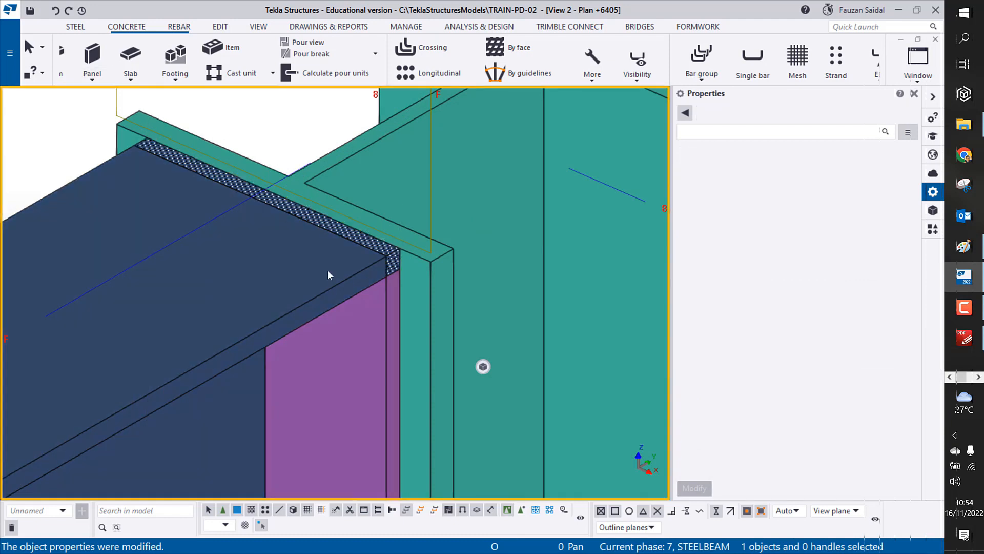
{"action": "left_click", "coordinate": [390, 265]}
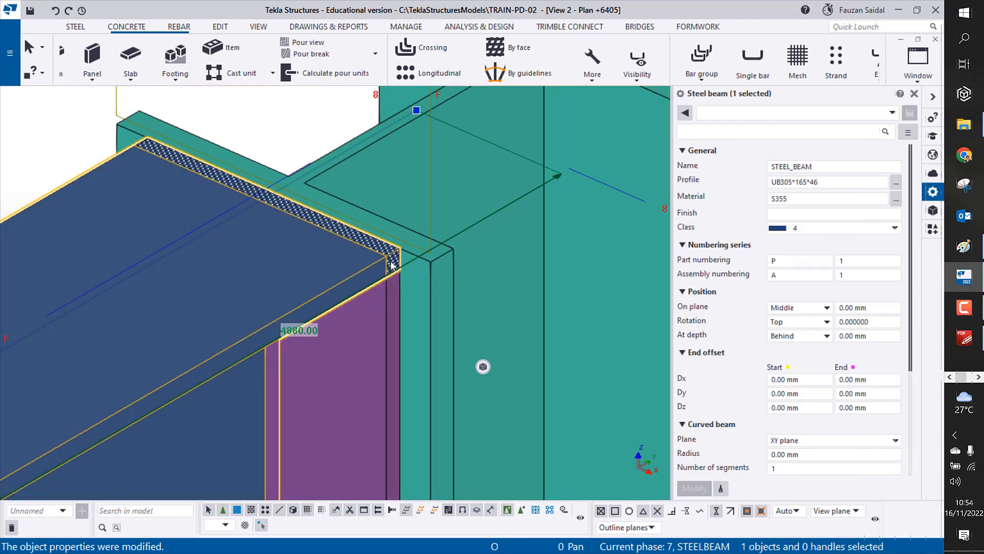
{"action": "left_click", "coordinate": [390, 309]}
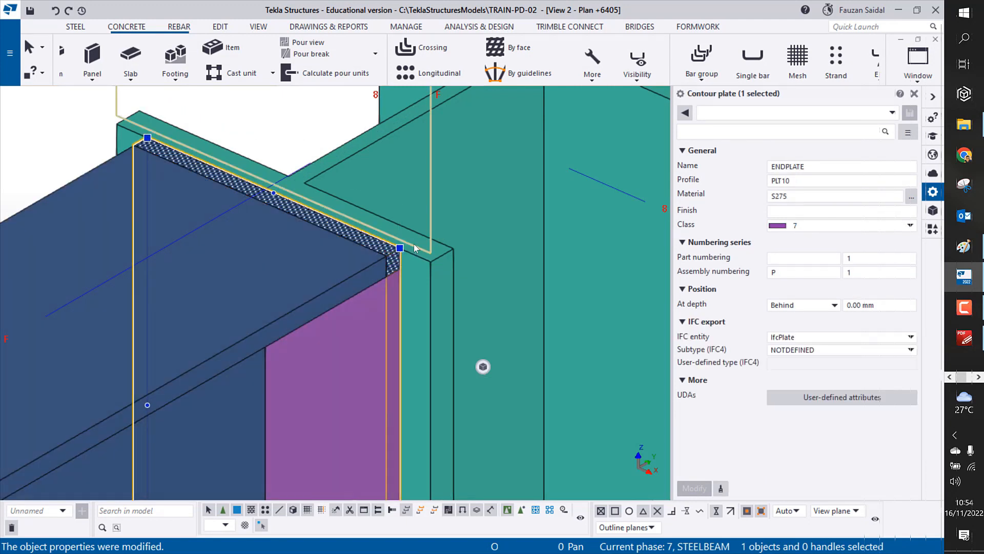
Step: Select the steel beam and examine how its end overlaps the end plate's thickness
{"action": "scroll", "coordinate": [336, 312], "scroll_direction": "down", "scroll_amount": 3}
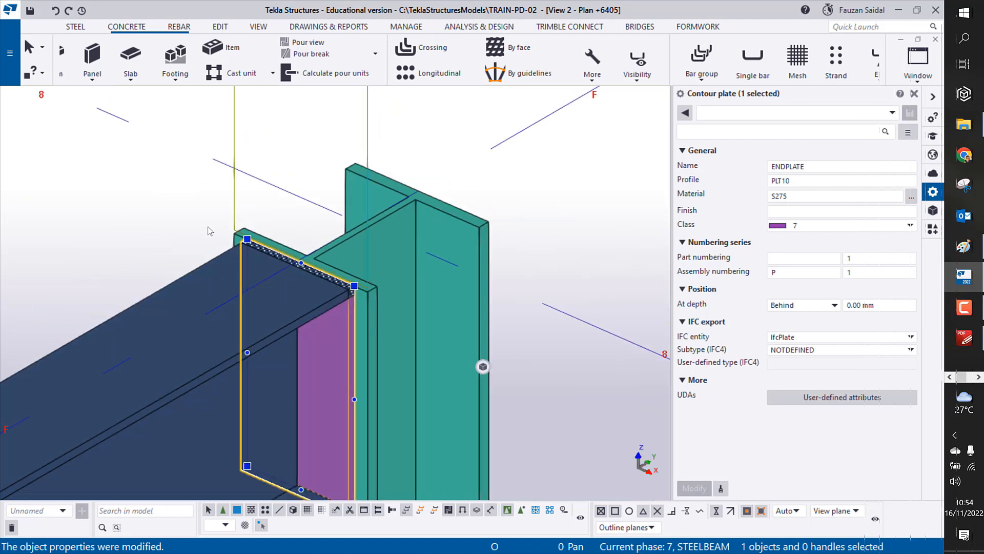
{"action": "scroll", "coordinate": [376, 304], "scroll_direction": "up", "scroll_amount": 4}
{"action": "key", "text": "Escape"}
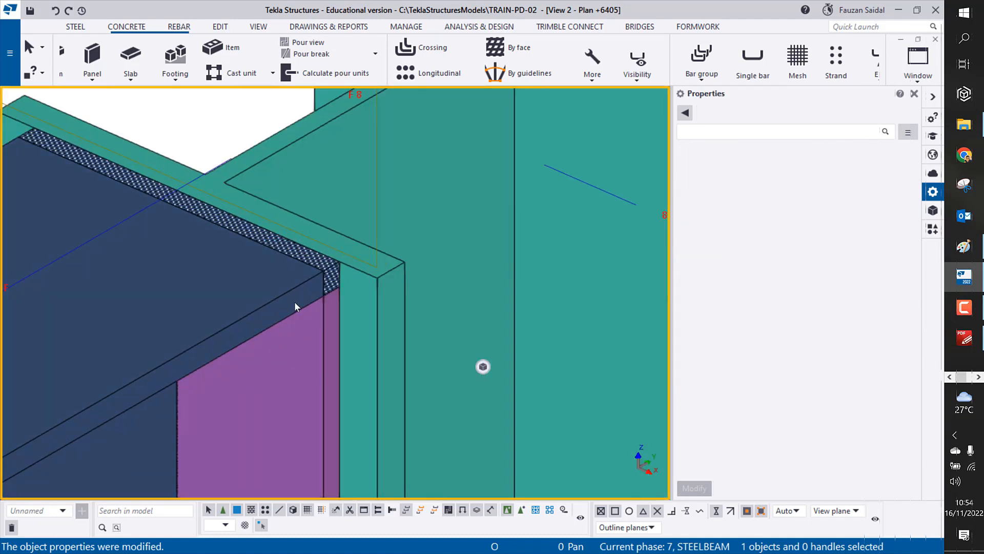
{"action": "left_click", "coordinate": [294, 301]}
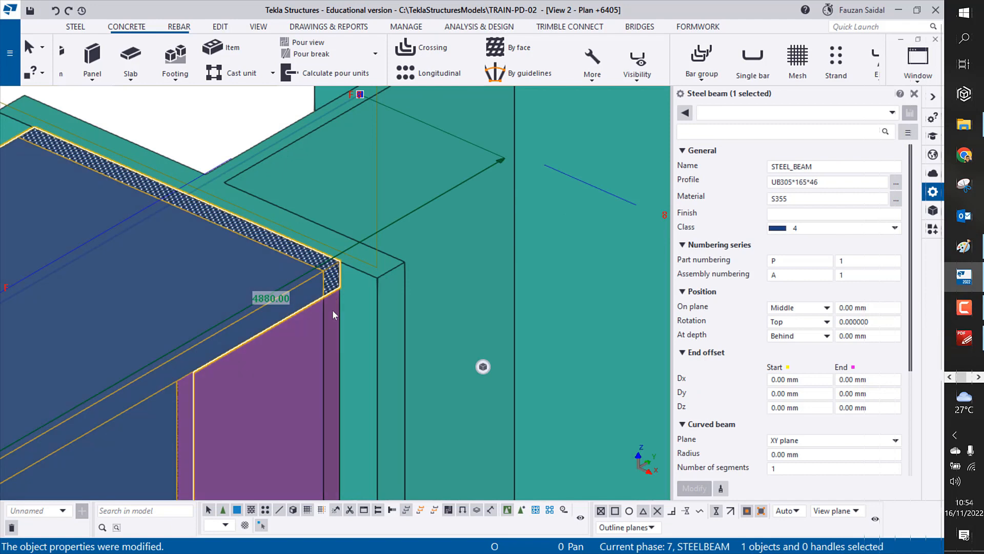
{"action": "scroll", "coordinate": [333, 345], "scroll_direction": "down", "scroll_amount": 5}
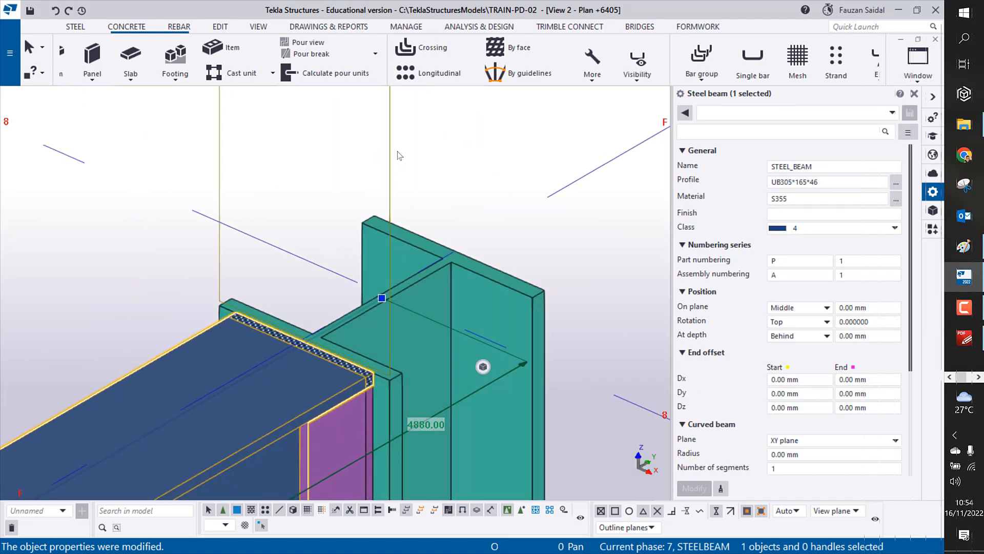
Step: Move the beam's end fitting plane from the end plate's column-side top corner to its beam-side top corner
{"action": "left_click", "coordinate": [392, 156]}
{"action": "middle_click_drag", "start_coordinate": [478, 188], "coordinate": [482, 146]}
{"action": "scroll", "coordinate": [174, 211], "scroll_direction": "up", "scroll_amount": 1}
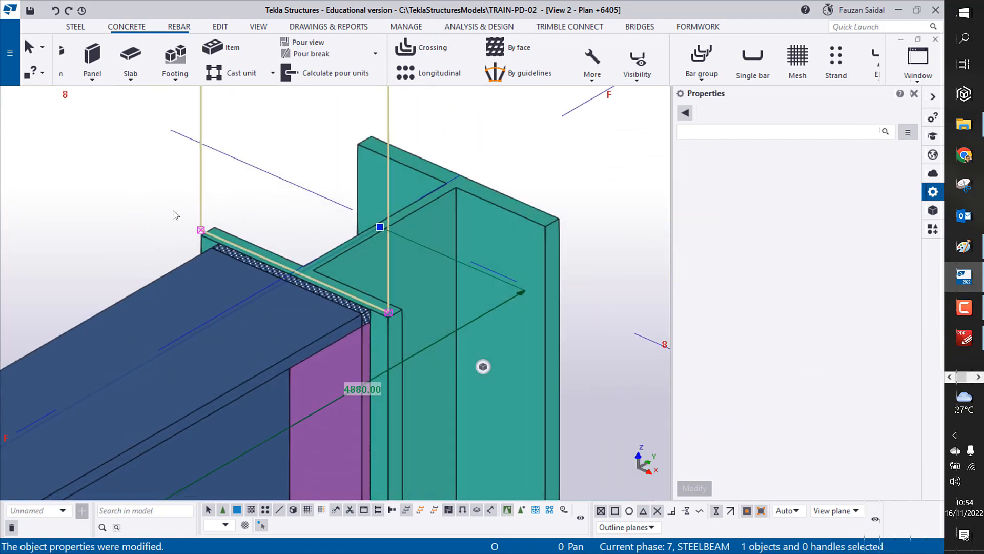
{"action": "right_click", "coordinate": [102, 176]}
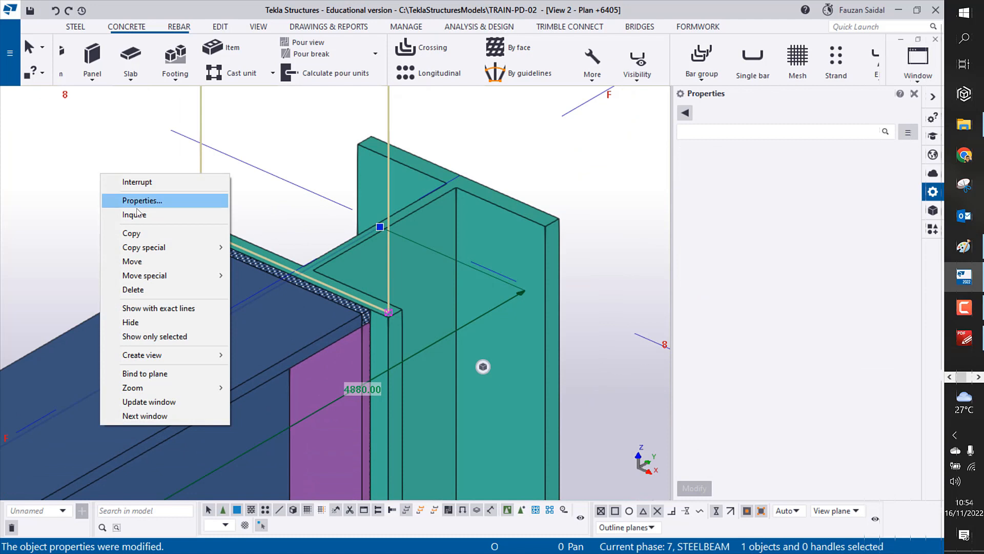
{"action": "left_click", "coordinate": [139, 261]}
{"action": "scroll", "coordinate": [407, 292], "scroll_direction": "up", "scroll_amount": 5}
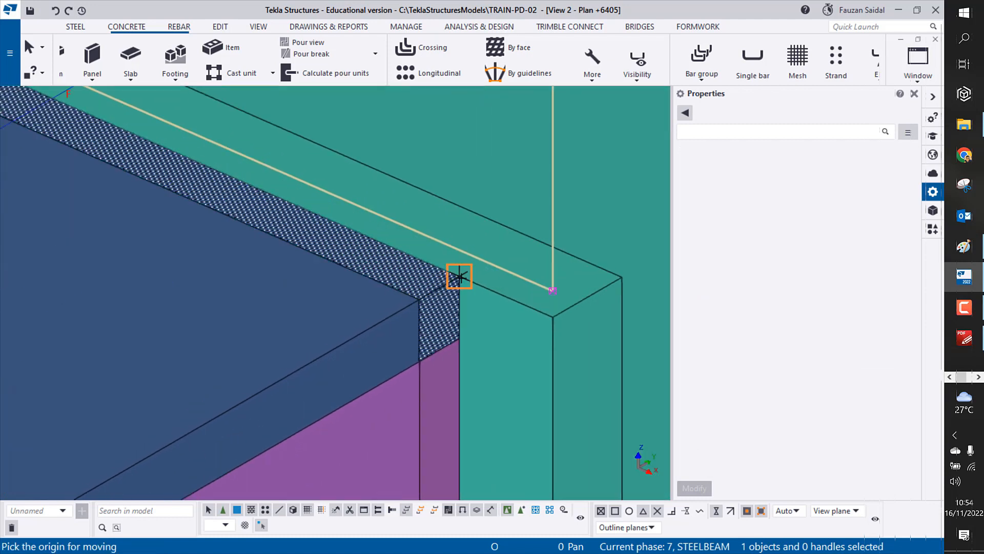
{"action": "scroll", "coordinate": [442, 308], "scroll_direction": "up", "scroll_amount": 3}
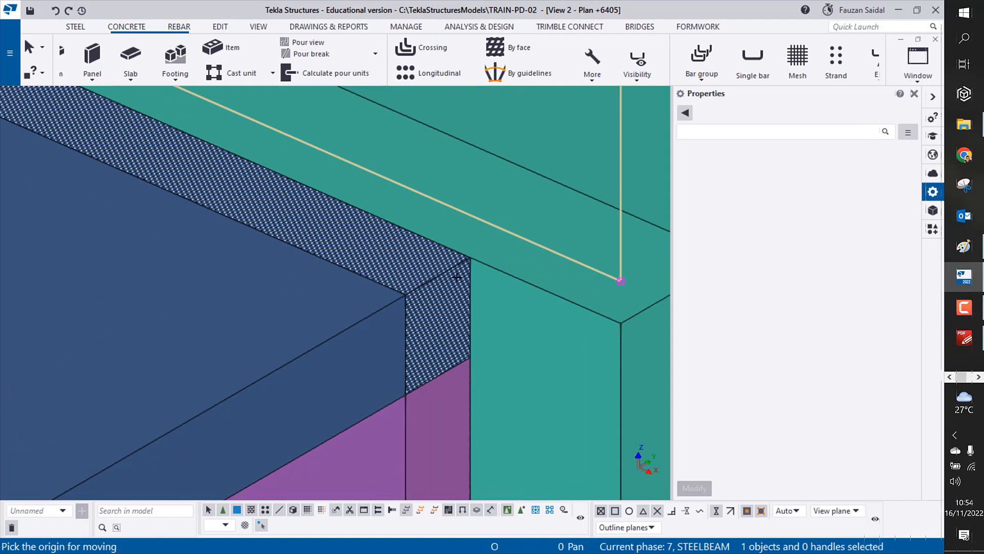
{"action": "left_click", "coordinate": [470, 257]}
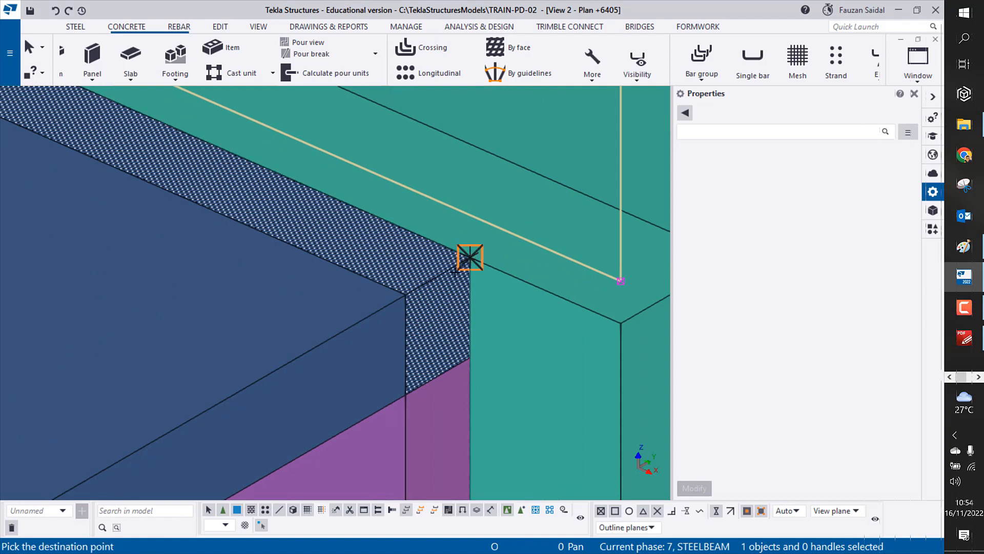
{"action": "left_click", "coordinate": [406, 294]}
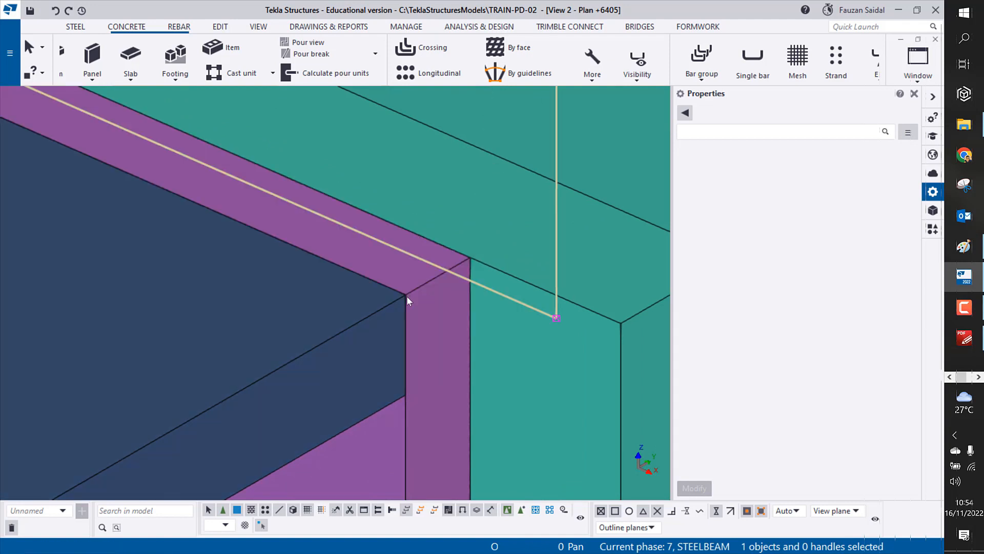
{"action": "scroll", "coordinate": [407, 296], "scroll_direction": "down", "scroll_amount": 2}
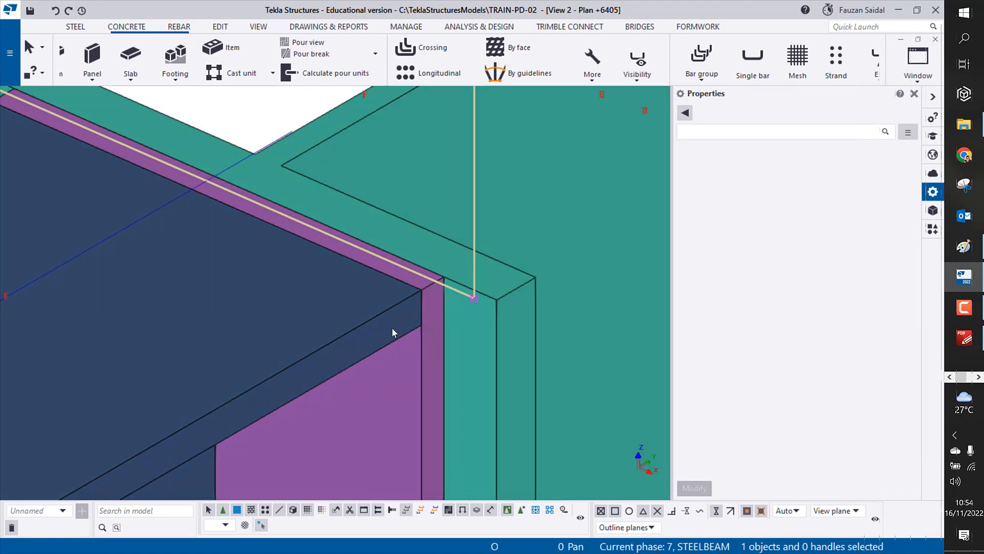
Step: Check the shortened beam end against the end plate, and undo the fitting plane move
{"action": "left_click", "coordinate": [392, 327]}
{"action": "scroll", "coordinate": [385, 319], "scroll_direction": "down", "scroll_amount": 4}
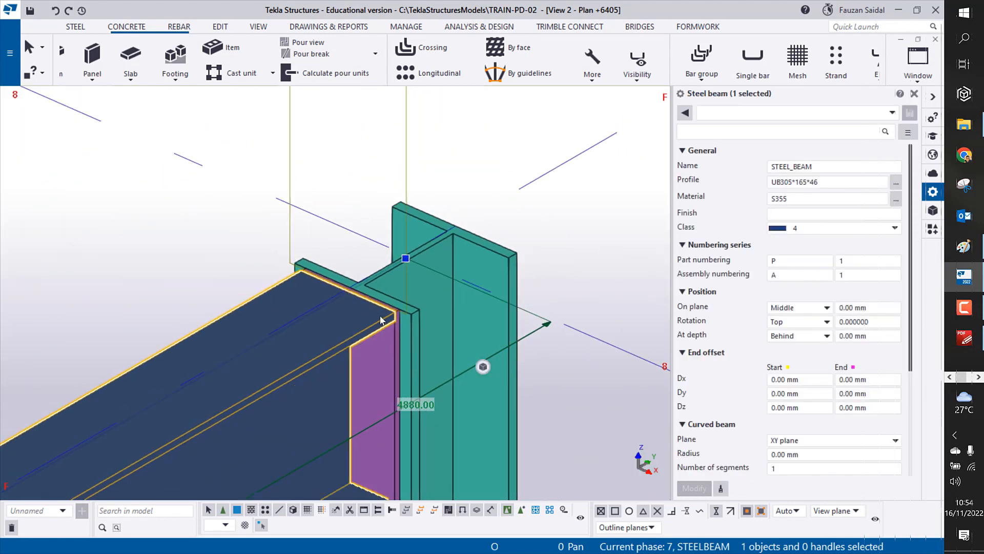
{"action": "scroll", "coordinate": [328, 389], "scroll_direction": "up", "scroll_amount": 5}
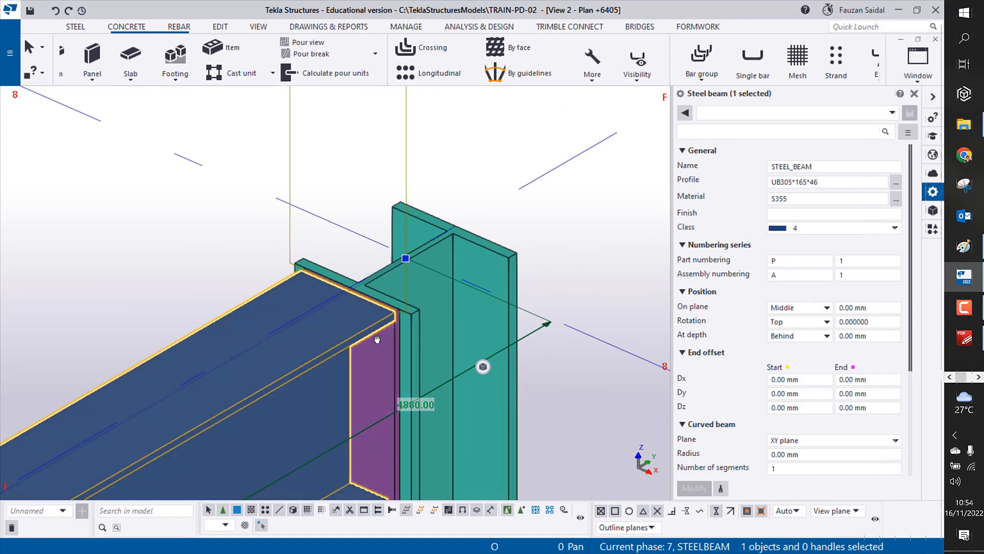
{"action": "scroll", "coordinate": [346, 442], "scroll_direction": "down", "scroll_amount": 2}
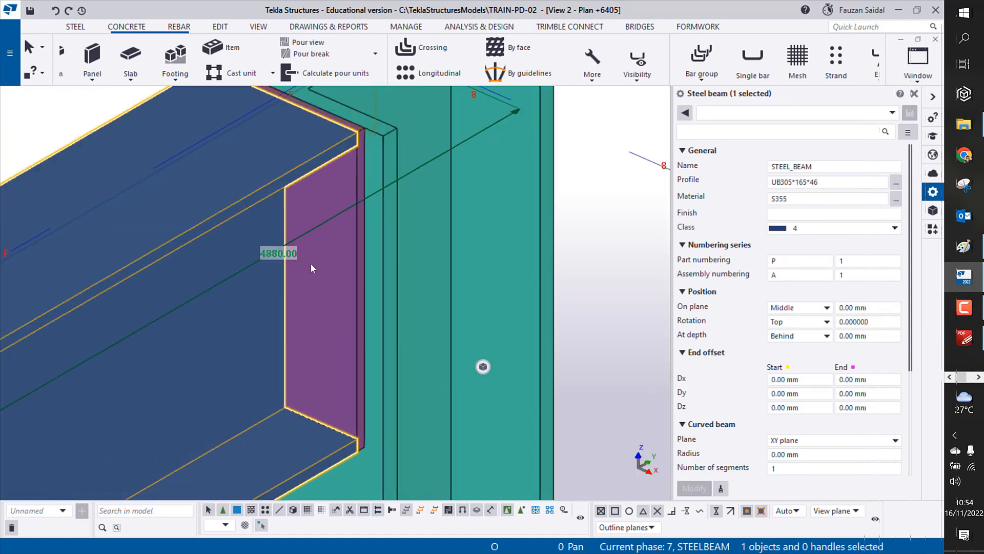
{"action": "left_click", "coordinate": [57, 11]}
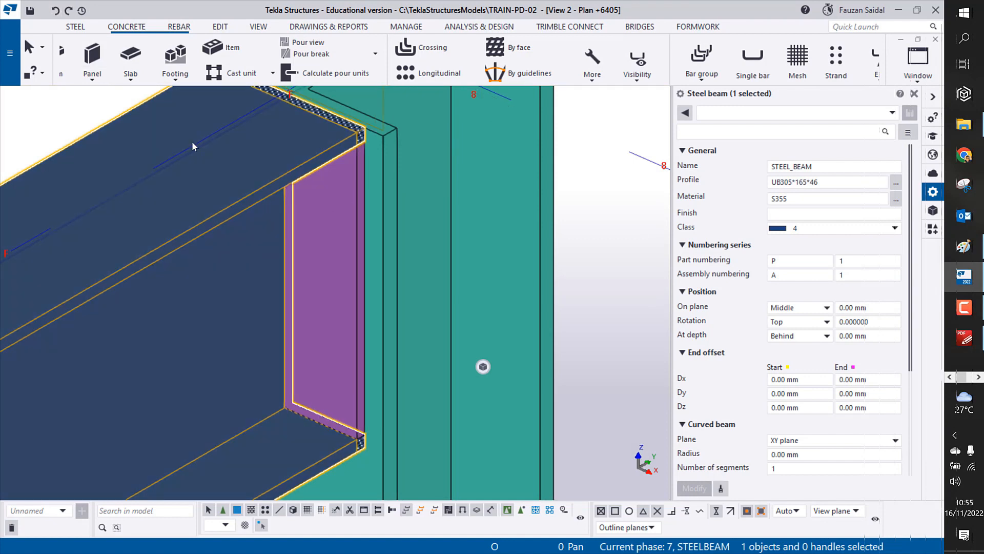
Step: Inspect the overlap at the beam's top flange corner, selecting the end plate and the steel beam in turn
{"action": "middle_click_drag", "start_coordinate": [263, 134], "coordinate": [265, 242]}
{"action": "scroll", "coordinate": [264, 242], "scroll_direction": "down", "scroll_amount": 2}
{"action": "left_click", "coordinate": [165, 177]}
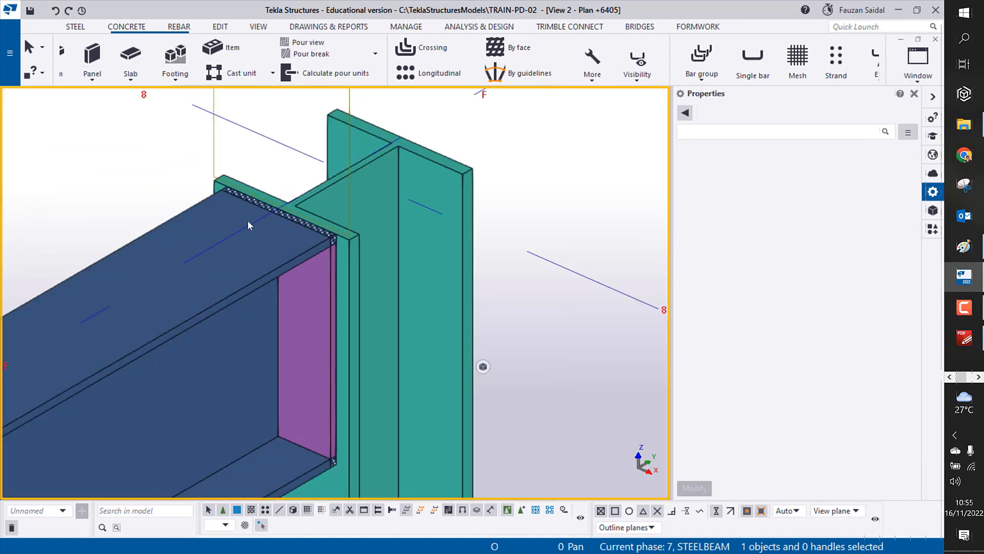
{"action": "scroll", "coordinate": [272, 223], "scroll_direction": "up", "scroll_amount": 5}
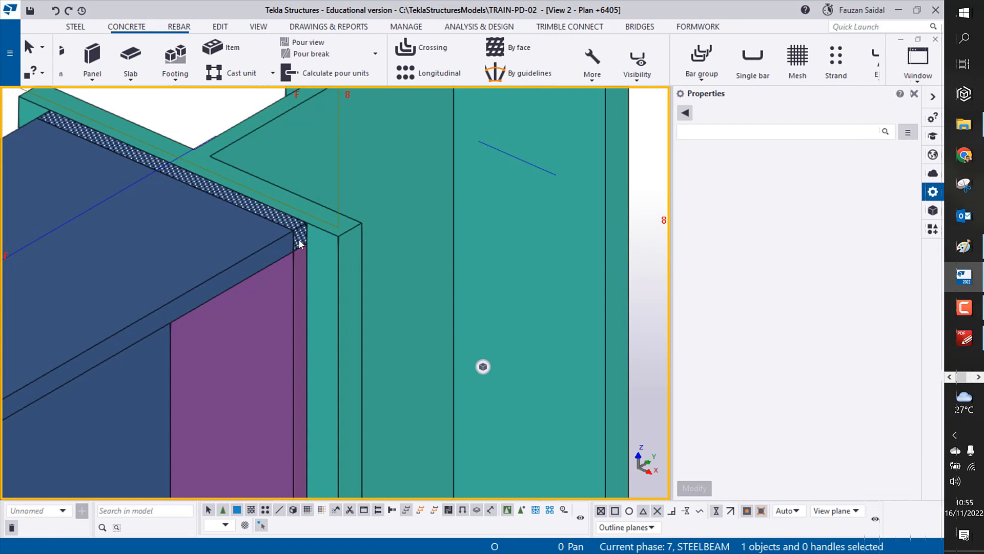
{"action": "scroll", "coordinate": [297, 277], "scroll_direction": "down", "scroll_amount": 3}
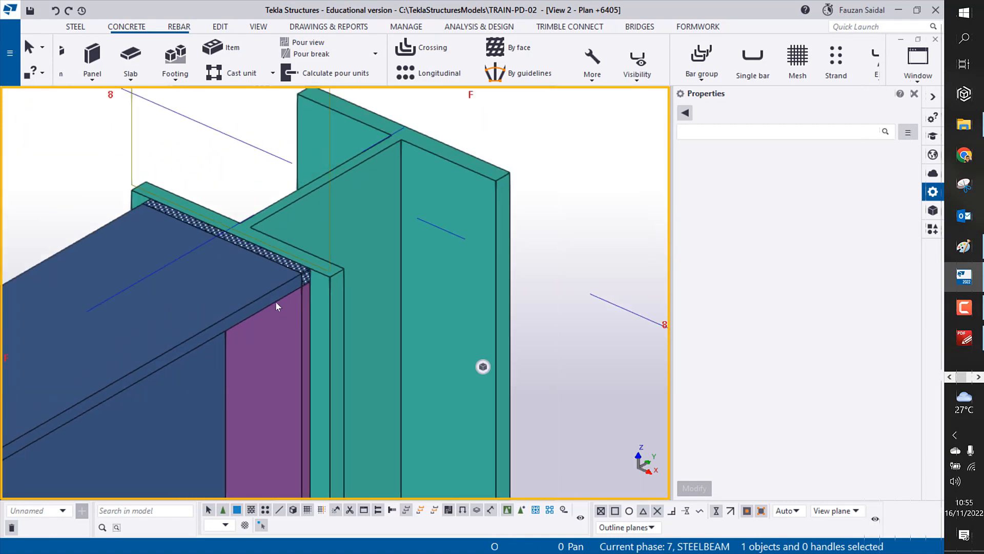
{"action": "left_click", "coordinate": [276, 304]}
{"action": "left_click", "coordinate": [281, 333]}
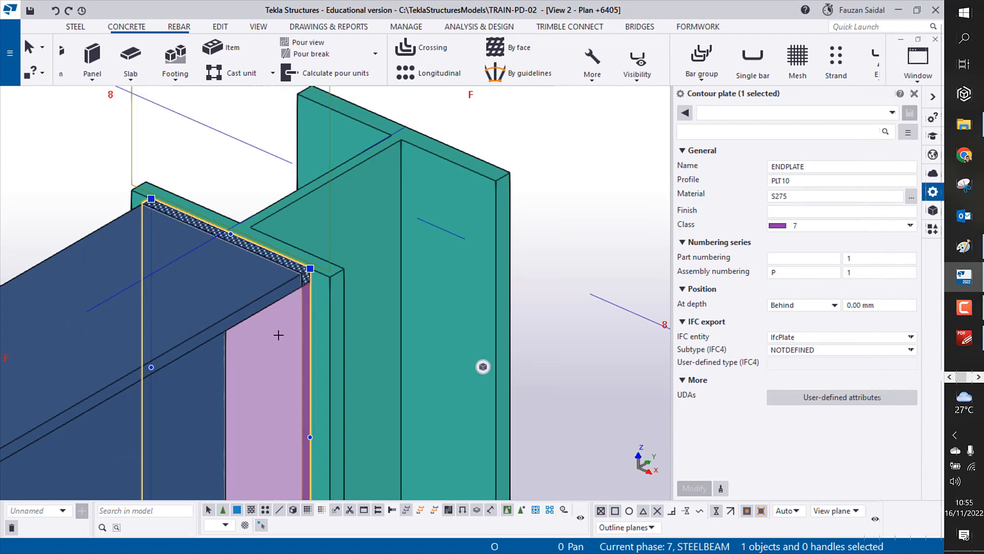
{"action": "left_click", "coordinate": [94, 195]}
{"action": "left_click", "coordinate": [134, 254]}
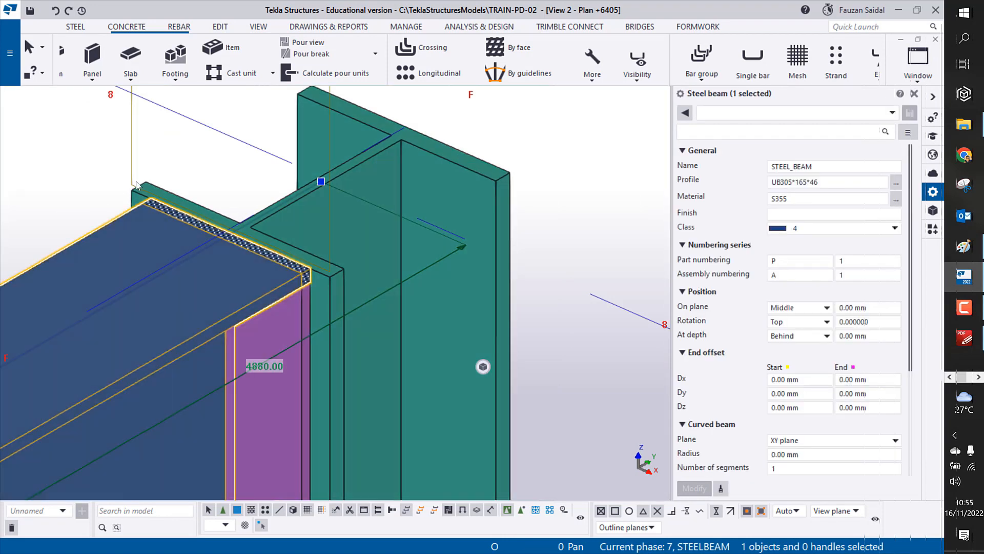
{"action": "scroll", "coordinate": [317, 286], "scroll_direction": "up", "scroll_amount": 2}
{"action": "scroll", "coordinate": [318, 286], "scroll_direction": "up", "scroll_amount": 2}
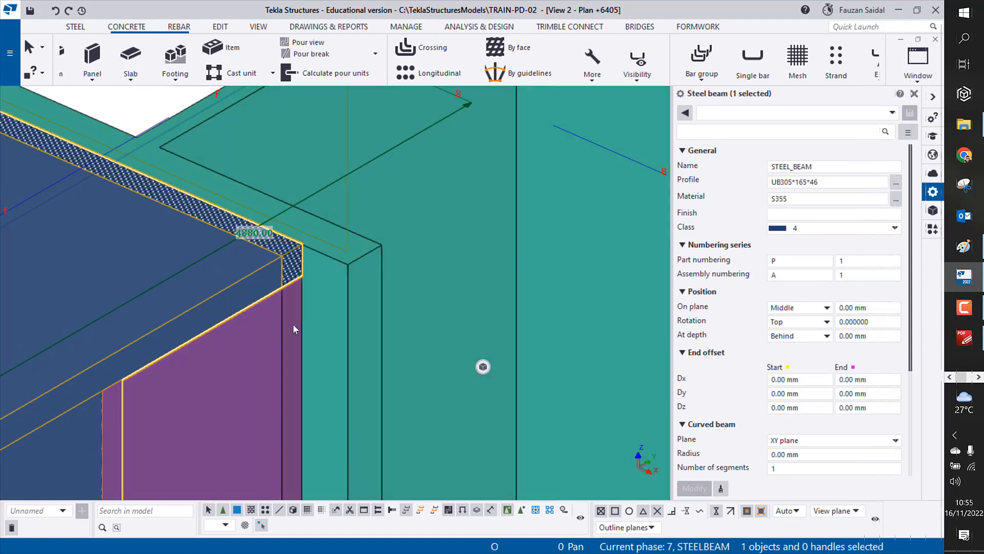
{"action": "left_click", "coordinate": [291, 298]}
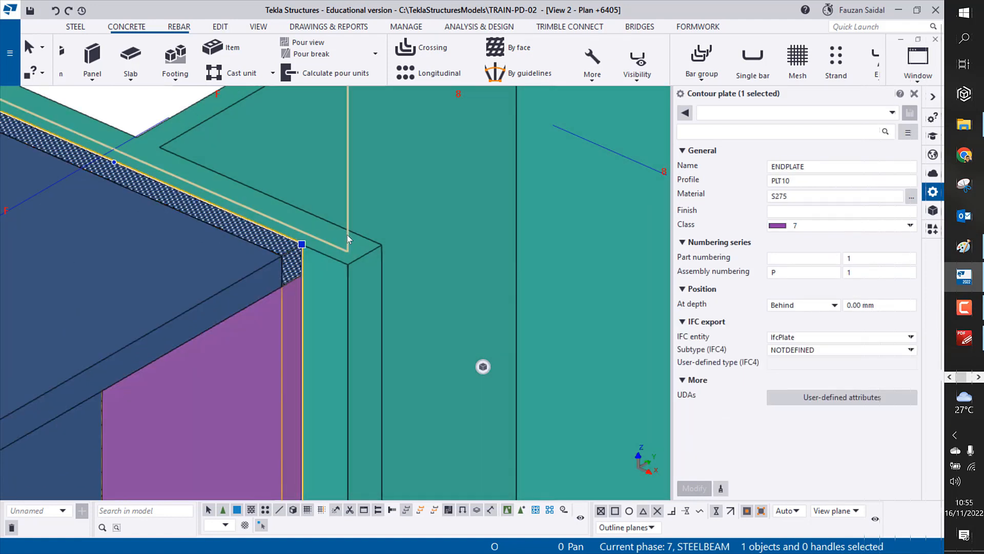
Step: Trim the beam back by the plate thickness by moving its end fitting plane from the end plate's column-side corner to its beam-side corner
{"action": "left_click", "coordinate": [347, 235]}
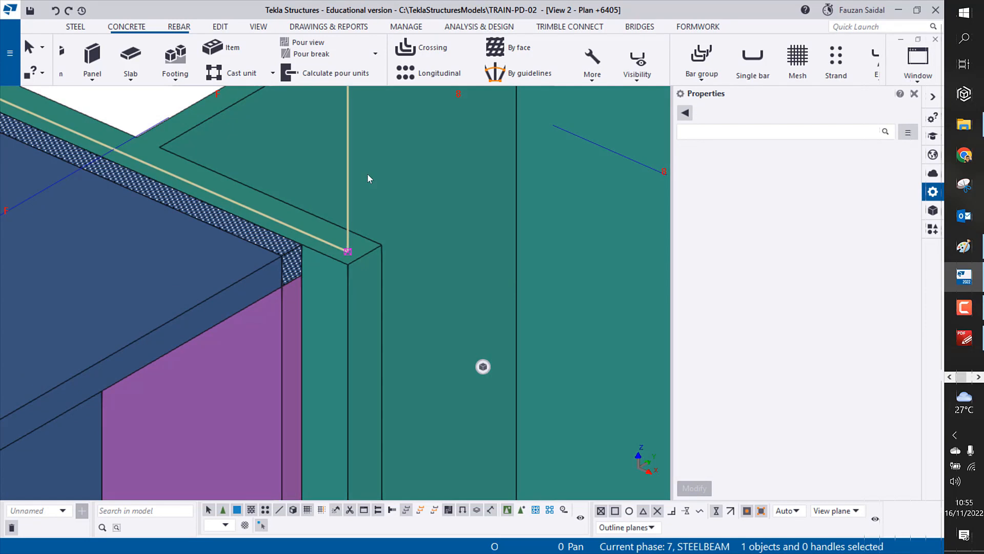
{"action": "middle_click_drag", "start_coordinate": [334, 235], "coordinate": [366, 275]}
{"action": "scroll", "coordinate": [365, 274], "scroll_direction": "down", "scroll_amount": 2}
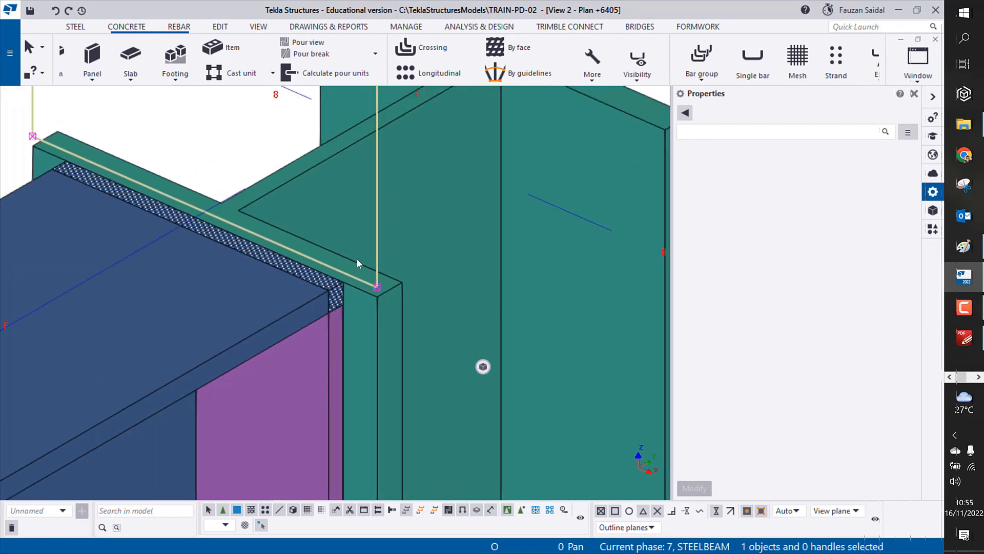
{"action": "scroll", "coordinate": [297, 250], "scroll_direction": "down", "scroll_amount": 2}
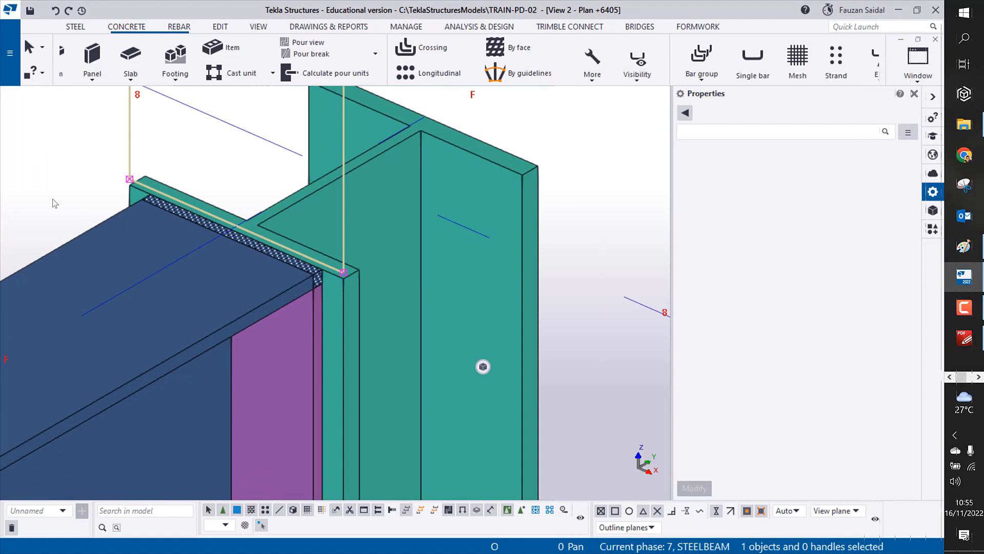
{"action": "left_click", "coordinate": [130, 147]}
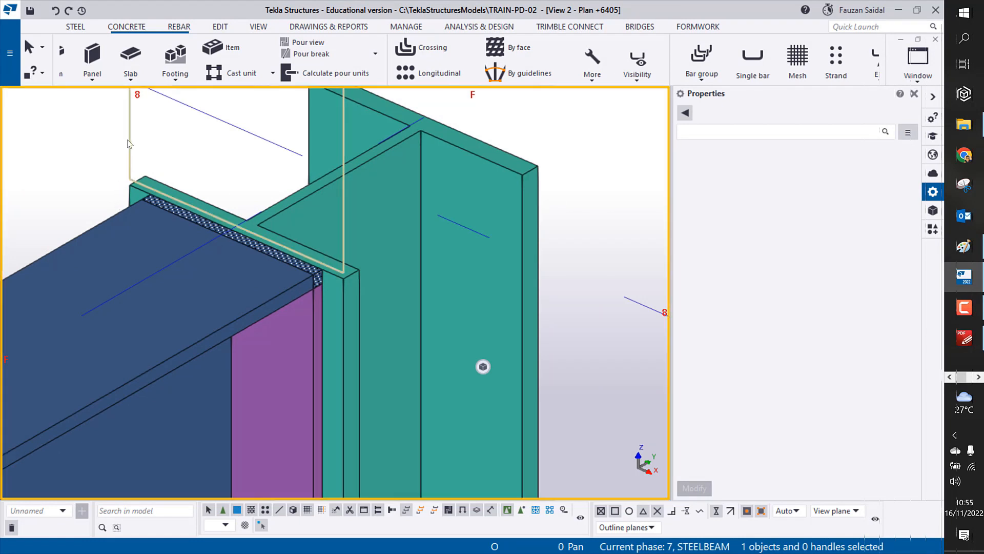
{"action": "right_click", "coordinate": [66, 155]}
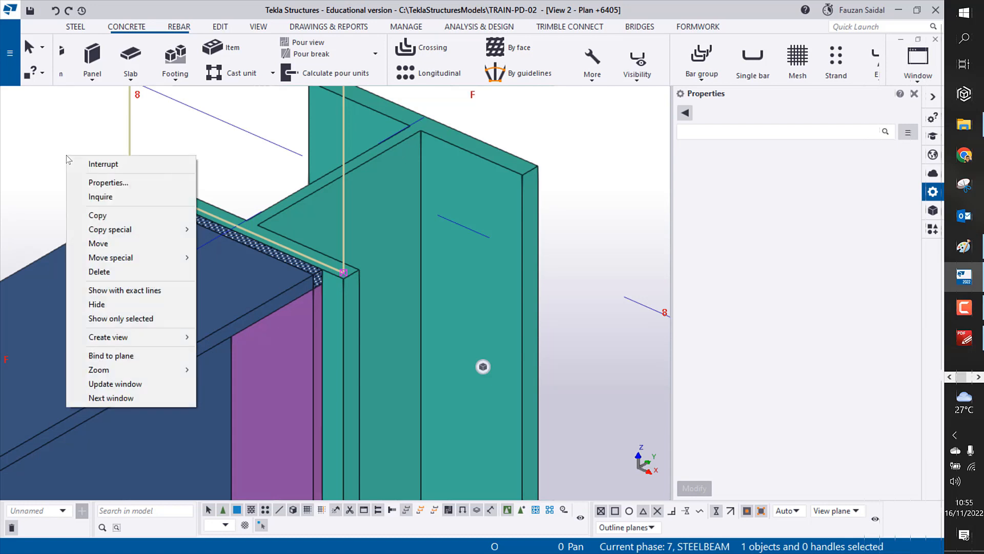
{"action": "left_click", "coordinate": [118, 245]}
{"action": "middle_click_drag", "start_coordinate": [248, 339], "coordinate": [215, 386]}
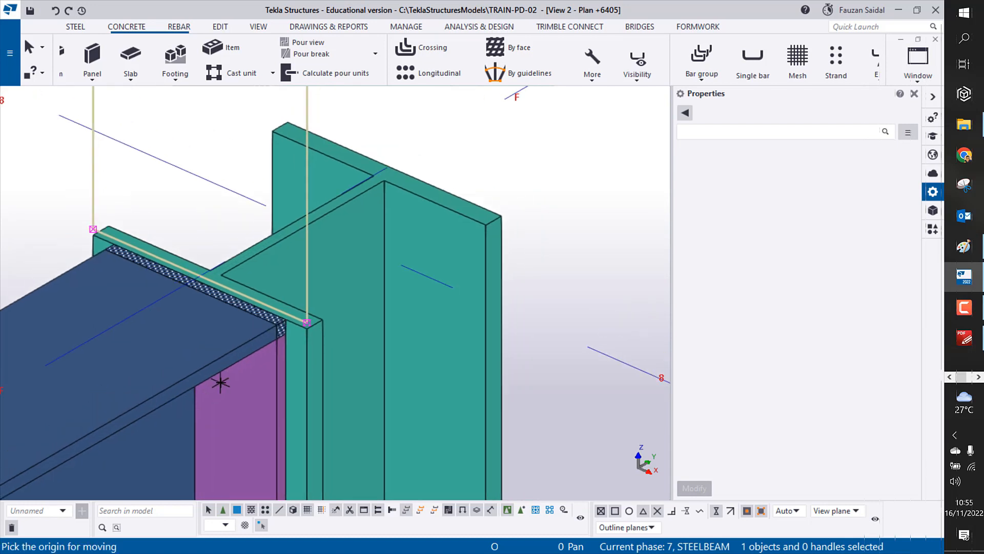
{"action": "scroll", "coordinate": [221, 382], "scroll_direction": "up", "scroll_amount": 5}
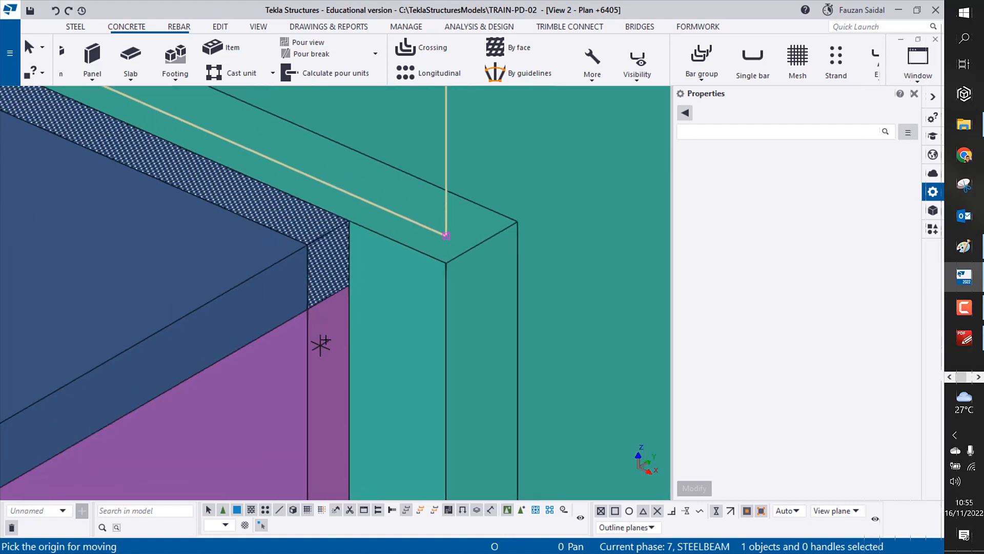
{"action": "scroll", "coordinate": [320, 343], "scroll_direction": "up", "scroll_amount": 1}
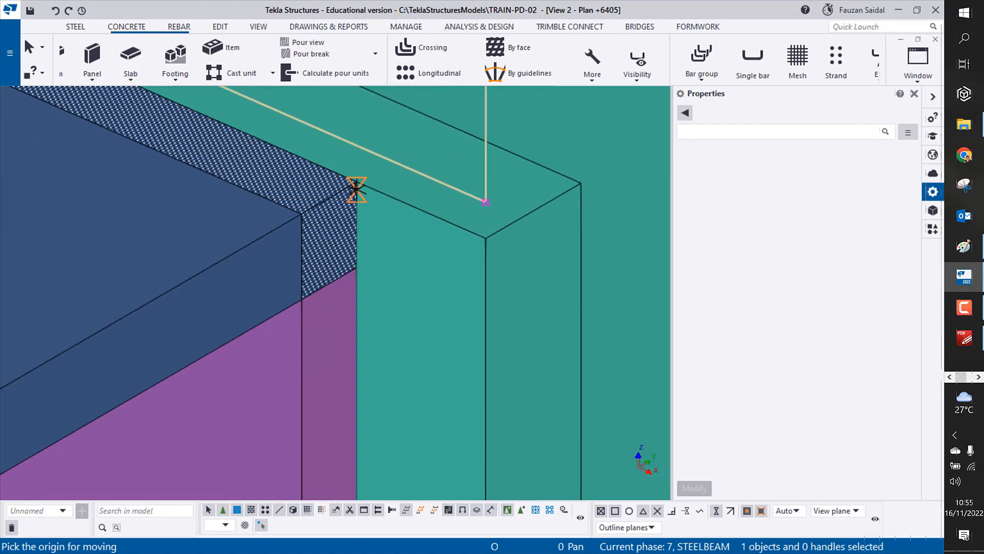
{"action": "left_click", "coordinate": [356, 188]}
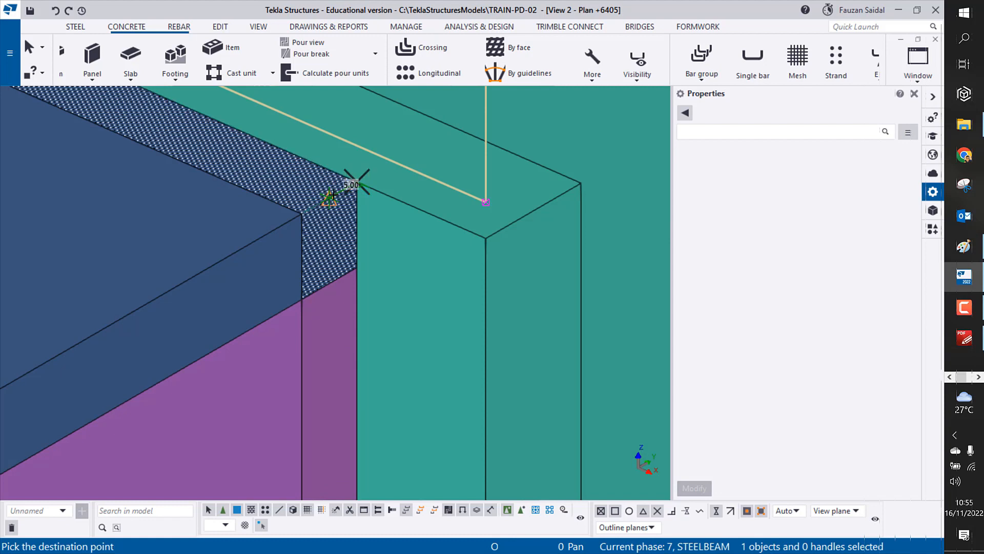
{"action": "left_click", "coordinate": [302, 214]}
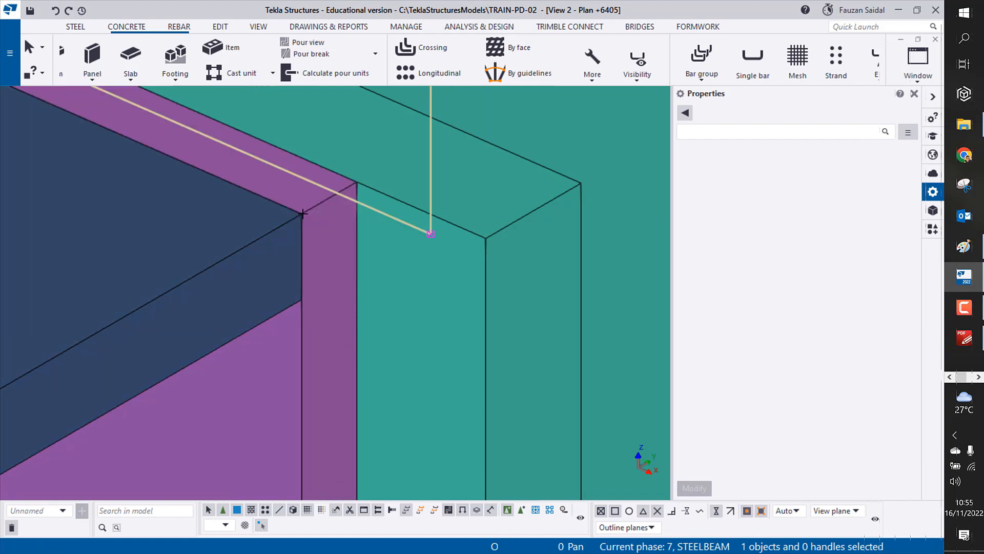
{"action": "scroll", "coordinate": [336, 291], "scroll_direction": "down", "scroll_amount": 6}
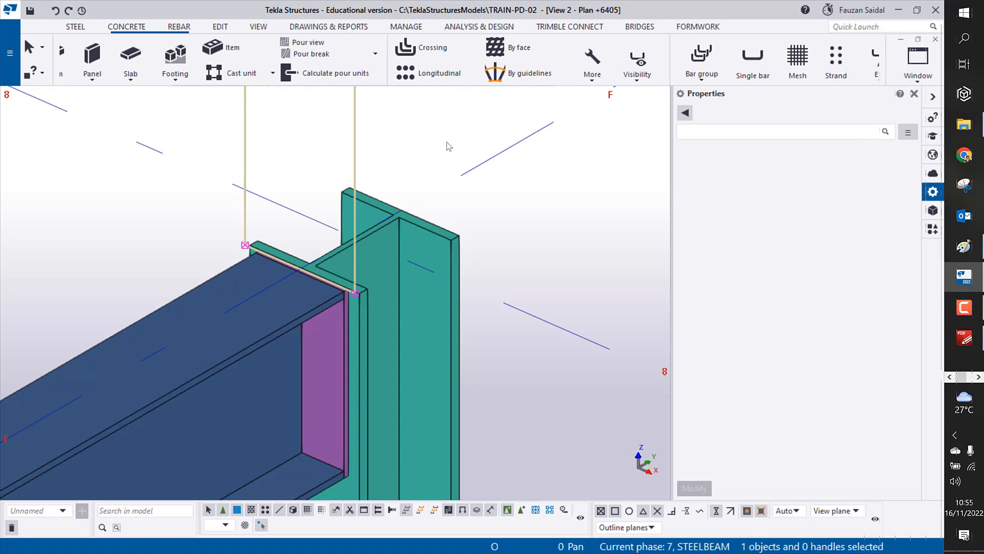
{"action": "scroll", "coordinate": [367, 325], "scroll_direction": "up", "scroll_amount": 5}
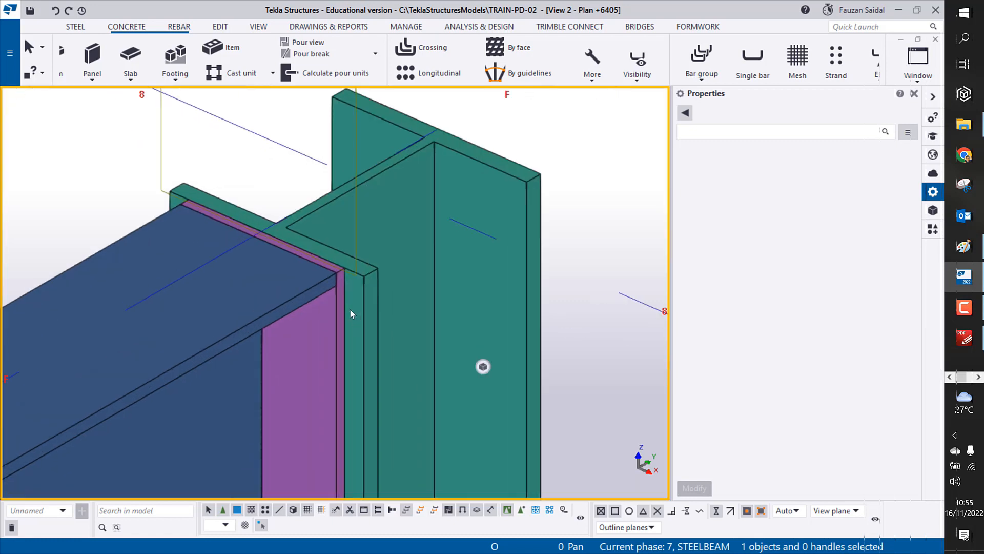
{"action": "scroll", "coordinate": [348, 297], "scroll_direction": "up", "scroll_amount": 1}
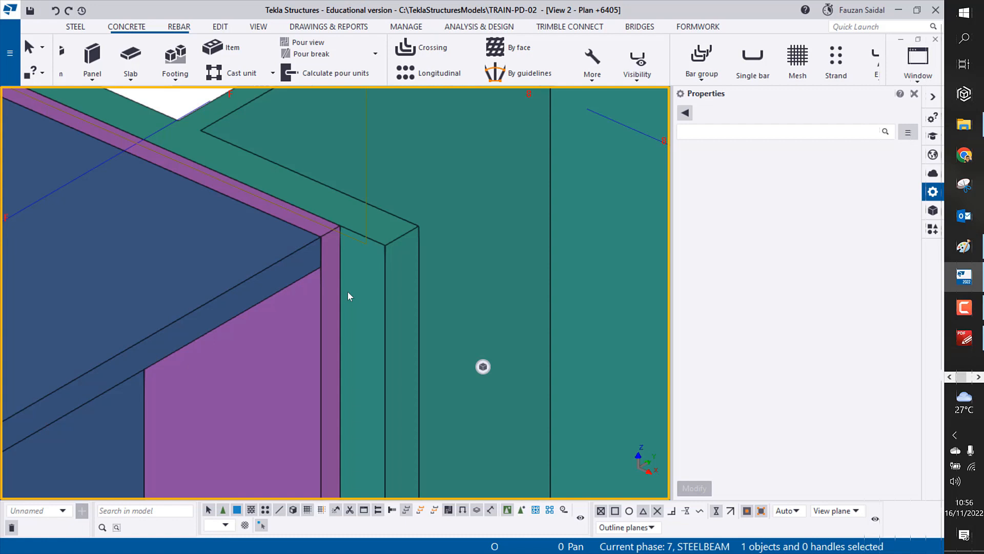
Step: Look over the trimmed beam end where it meets the column, and undo the last fitting plane move
{"action": "scroll", "coordinate": [272, 278], "scroll_direction": "down", "scroll_amount": 5}
{"action": "left_click", "coordinate": [287, 266]}
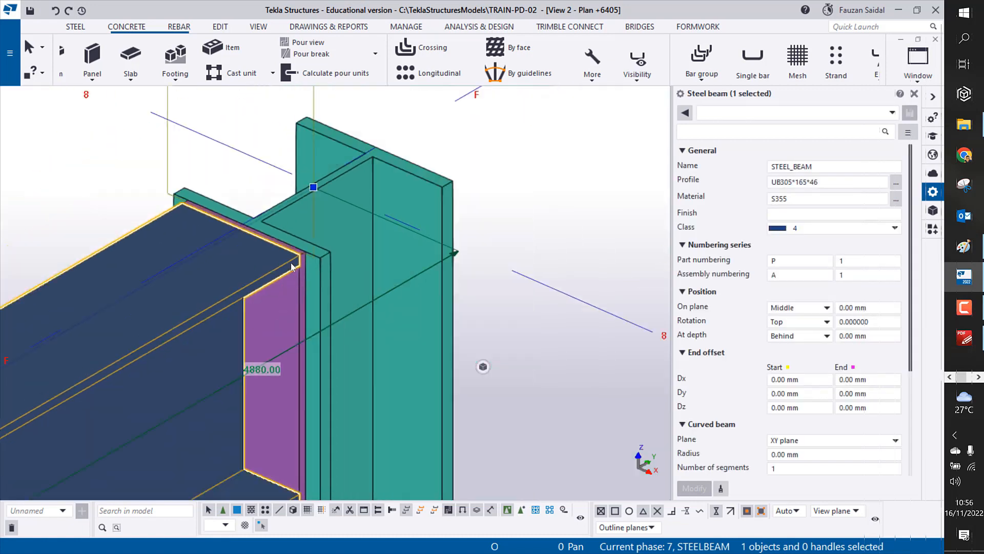
{"action": "left_click", "coordinate": [479, 146]}
{"action": "scroll", "coordinate": [443, 183], "scroll_direction": "down", "scroll_amount": 4}
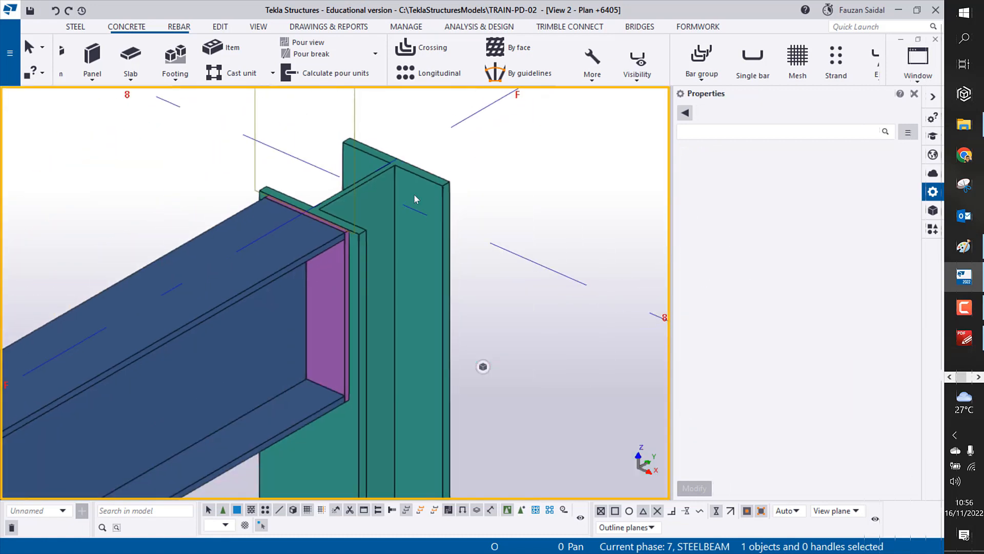
{"action": "left_click", "coordinate": [254, 164]}
{"action": "left_click", "coordinate": [209, 185]}
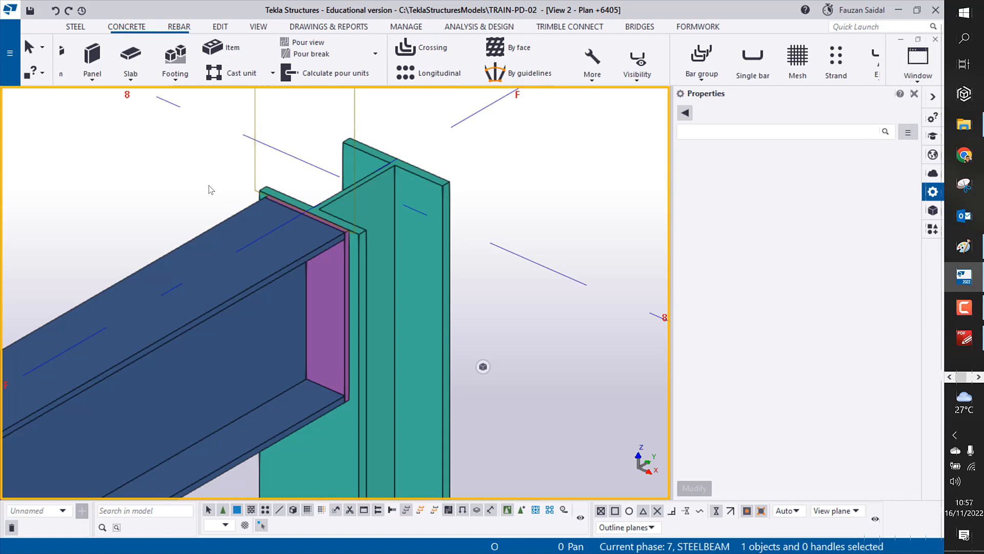
{"action": "middle_click_drag", "start_coordinate": [252, 155], "coordinate": [205, 224]}
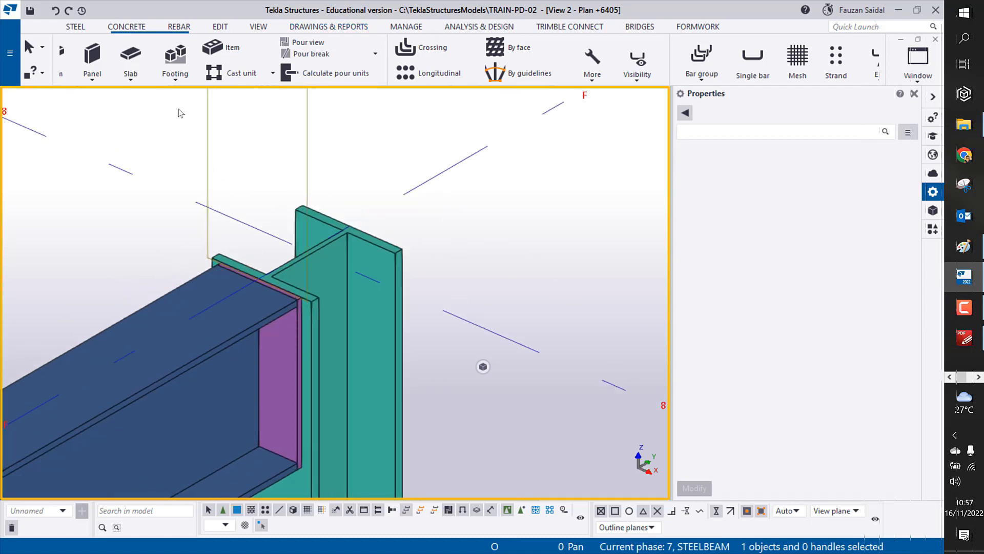
{"action": "left_click", "coordinate": [56, 11]}
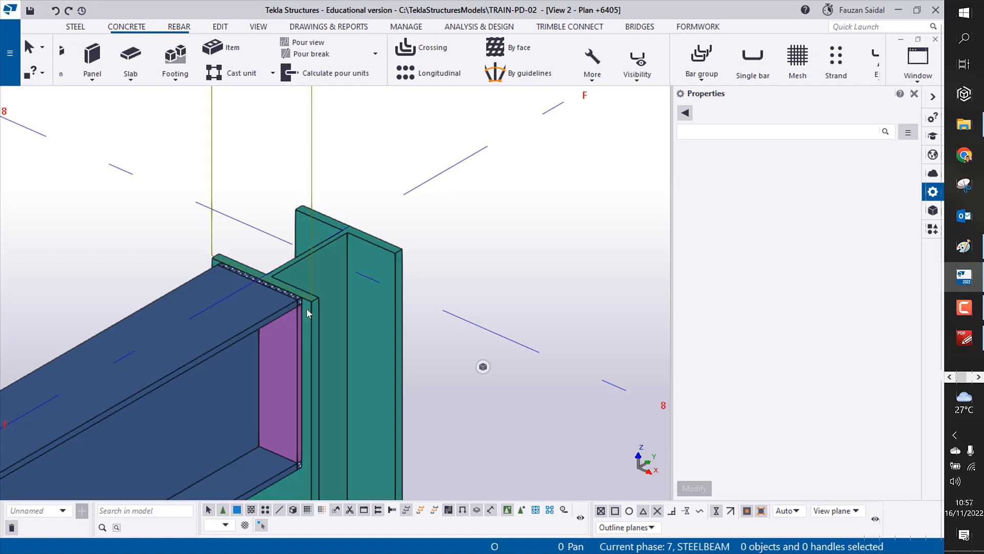
Step: Move the beam's end fitting plane back 10 mm, from the end plate's column-side top corner to its beam-side top corner
{"action": "scroll", "coordinate": [307, 304], "scroll_direction": "up", "scroll_amount": 4}
{"action": "left_click", "coordinate": [318, 285]}
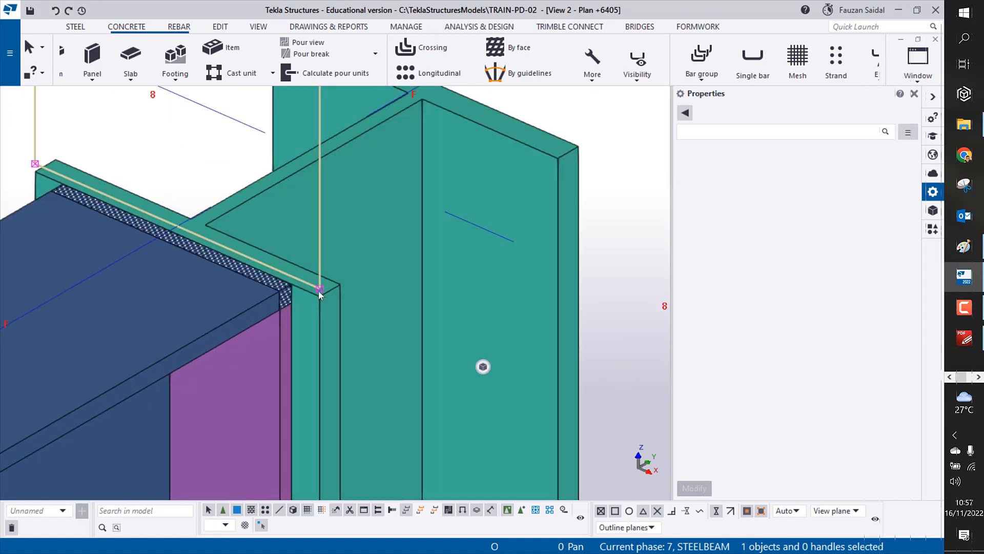
{"action": "scroll", "coordinate": [278, 302], "scroll_direction": "up", "scroll_amount": 3}
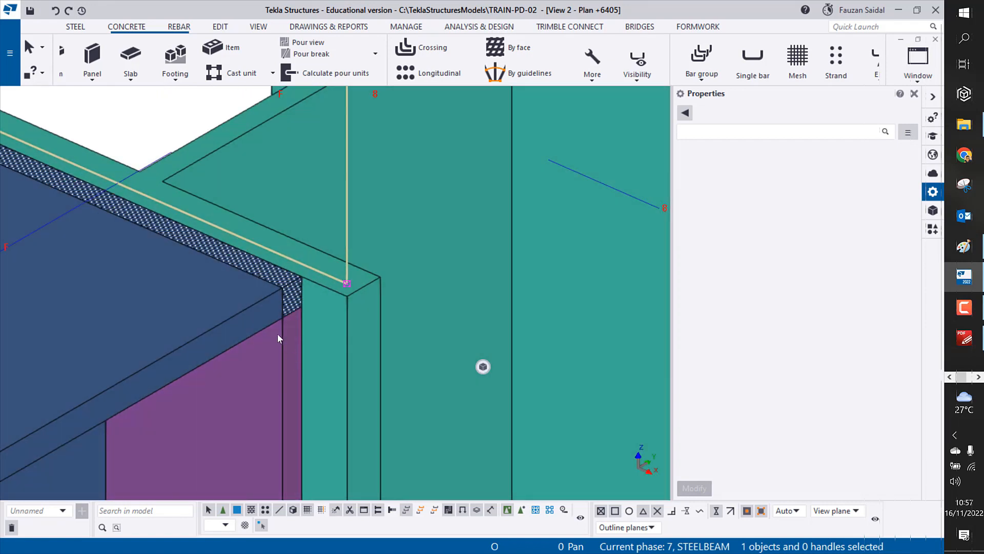
{"action": "scroll", "coordinate": [289, 336], "scroll_direction": "down", "scroll_amount": 5}
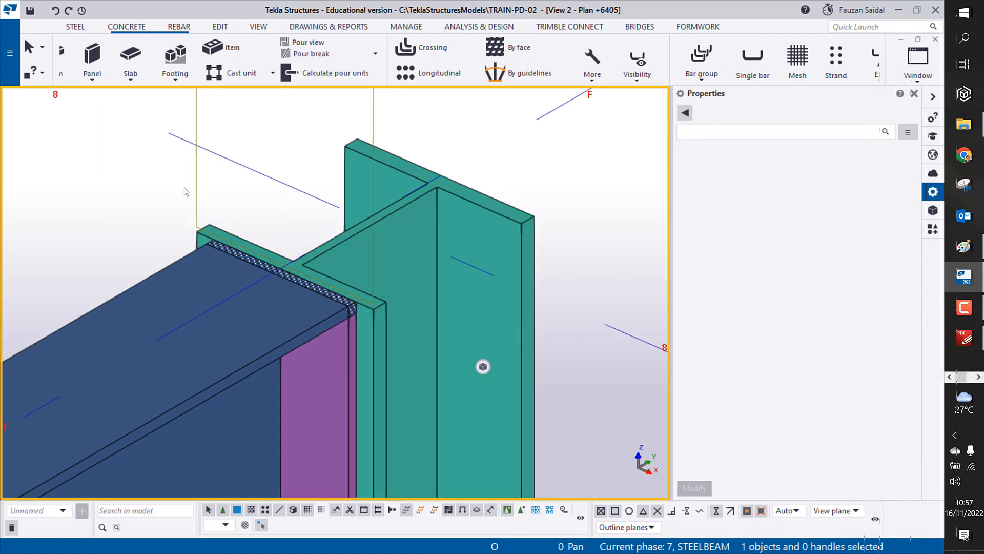
{"action": "right_click", "coordinate": [131, 183]}
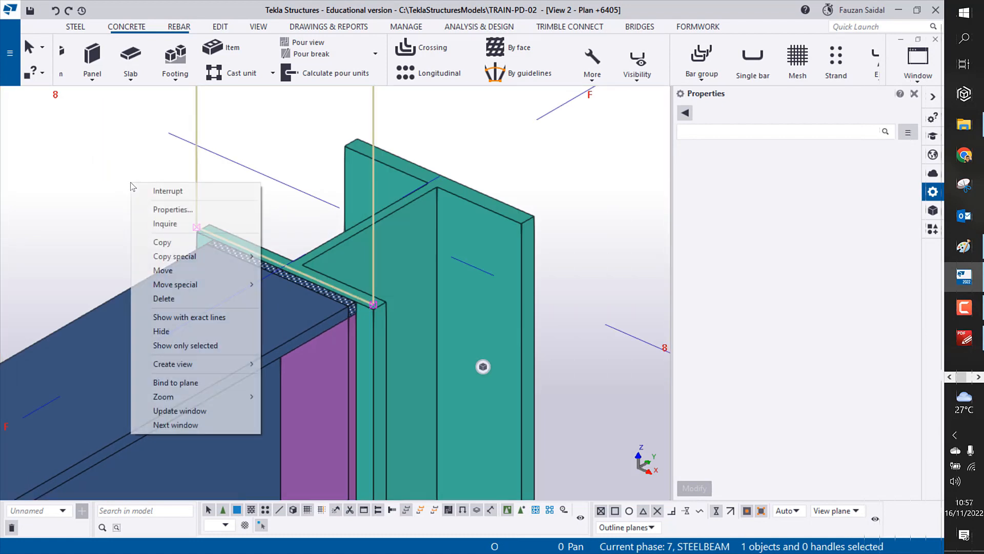
{"action": "left_click", "coordinate": [163, 270]}
{"action": "scroll", "coordinate": [341, 327], "scroll_direction": "up", "scroll_amount": 4}
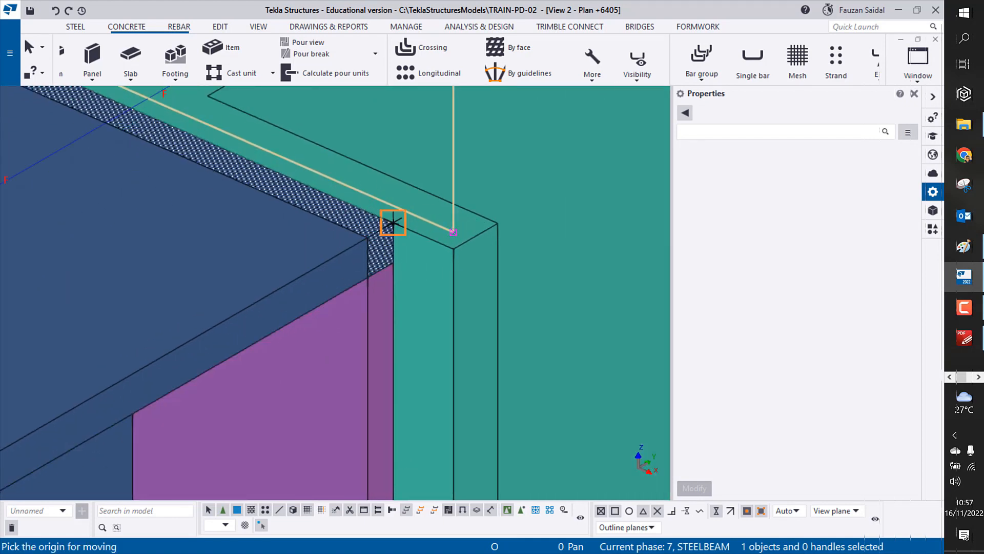
{"action": "left_click", "coordinate": [394, 222]}
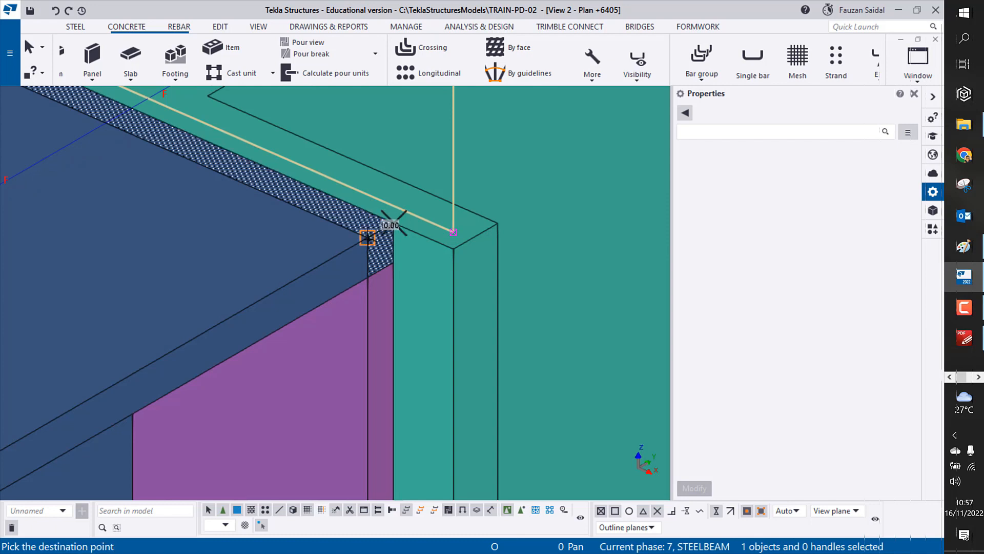
{"action": "left_click", "coordinate": [368, 238]}
{"action": "scroll", "coordinate": [342, 308], "scroll_direction": "down", "scroll_amount": 5}
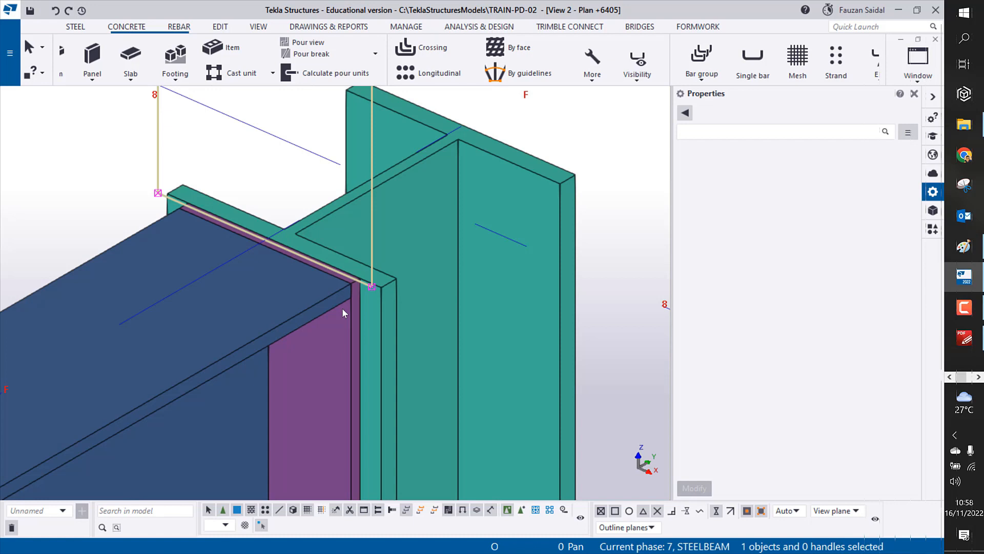
{"action": "left_click", "coordinate": [551, 127]}
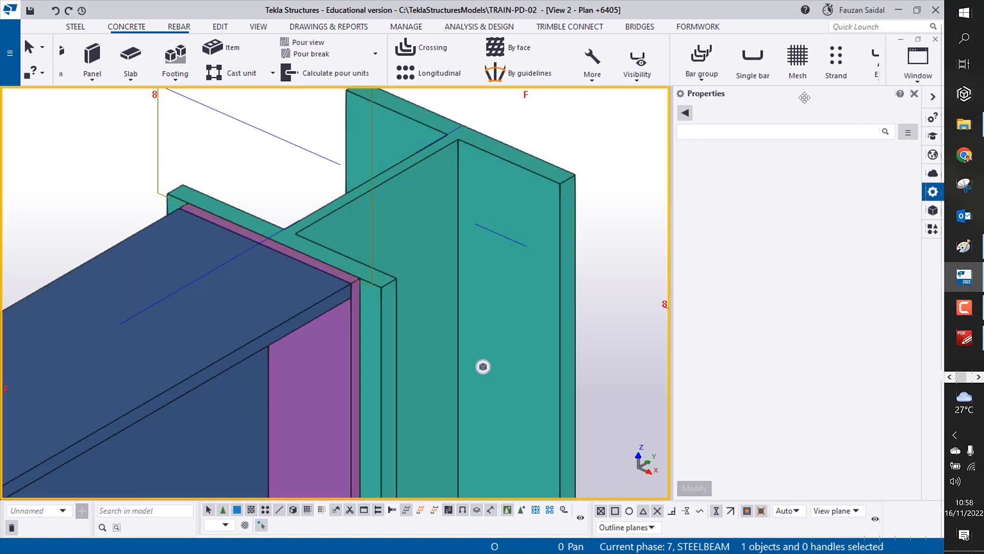
Step: Close the properties pane and check the fitting plane's position at the end plate's top corner
{"action": "left_click", "coordinate": [914, 96]}
{"action": "scroll", "coordinate": [400, 270], "scroll_direction": "up", "scroll_amount": 5}
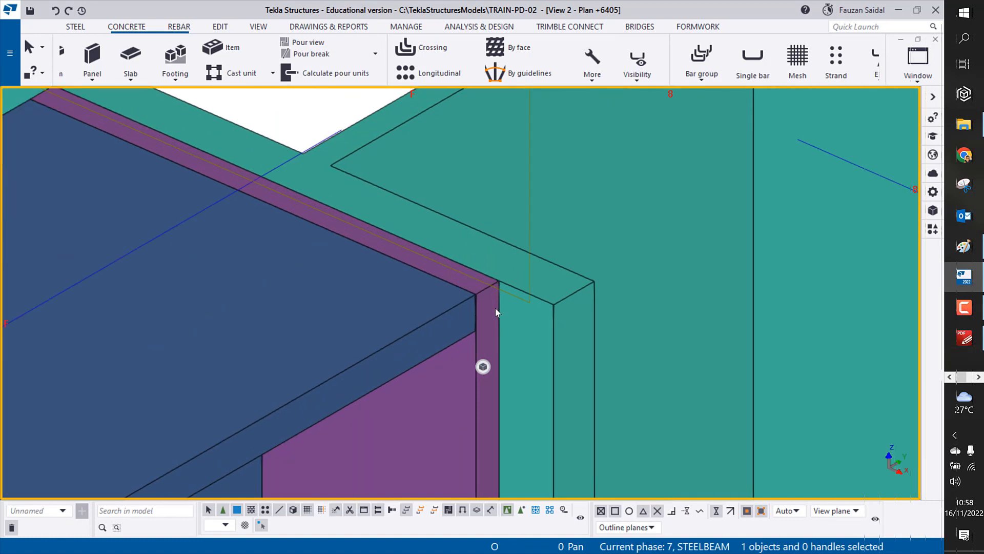
{"action": "left_click", "coordinate": [496, 290]}
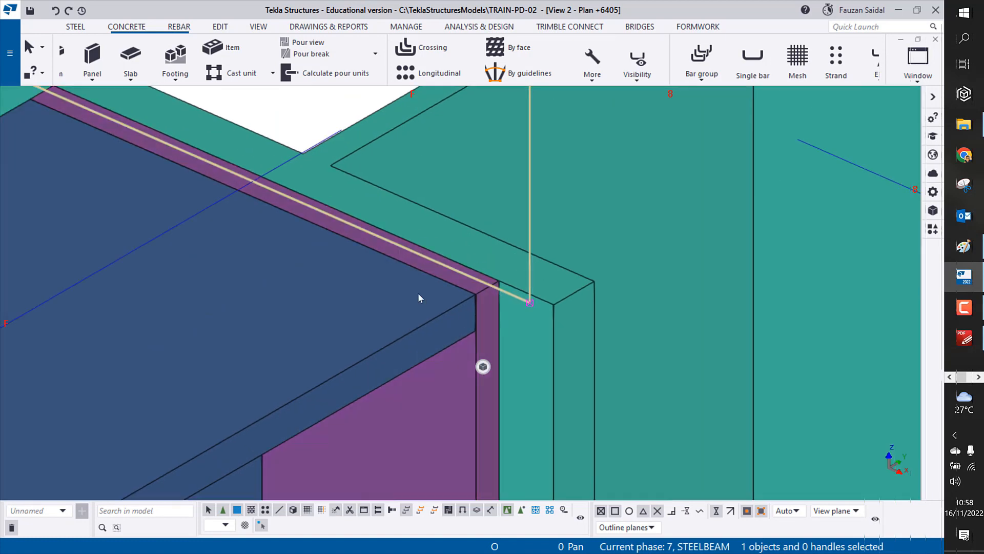
{"action": "scroll", "coordinate": [248, 235], "scroll_direction": "down", "scroll_amount": 3}
{"action": "scroll", "coordinate": [277, 239], "scroll_direction": "down", "scroll_amount": 3}
{"action": "left_click", "coordinate": [71, 186]}
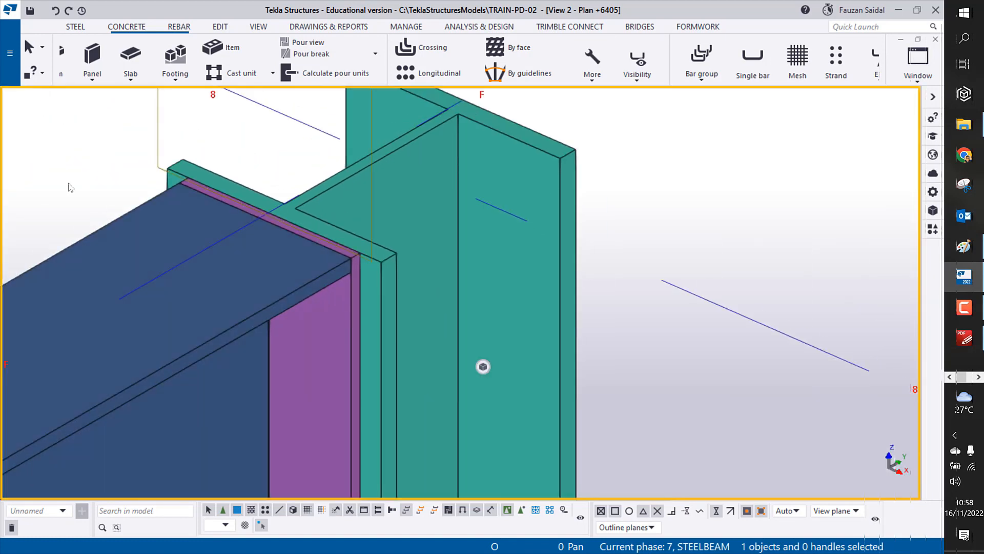
{"action": "scroll", "coordinate": [113, 192], "scroll_direction": "down", "scroll_amount": 2}
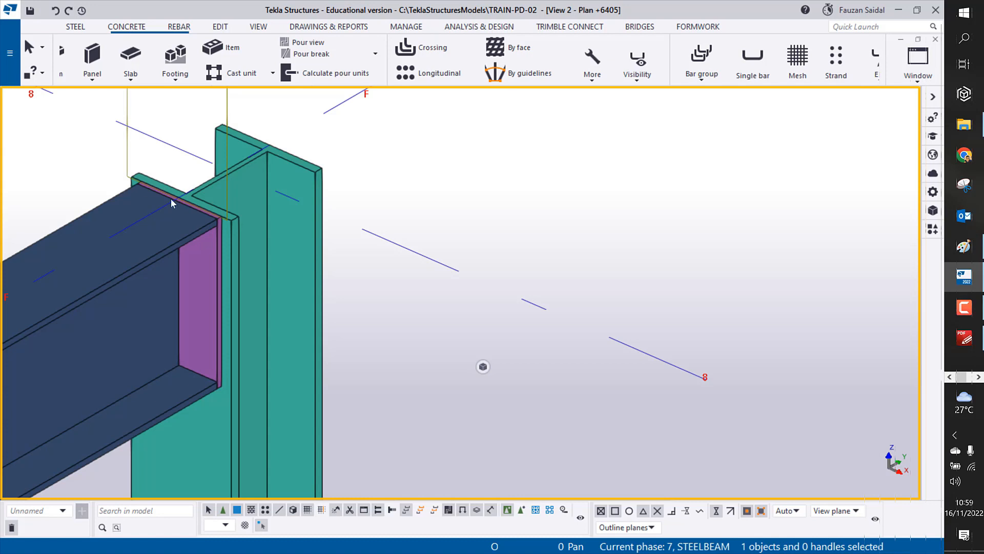
Step: Examine the beam's top flange corner against the end plate, selecting the steel beam
{"action": "middle_click_drag", "start_coordinate": [380, 215], "coordinate": [468, 257]}
{"action": "scroll", "coordinate": [282, 258], "scroll_direction": "up", "scroll_amount": 2}
{"action": "scroll", "coordinate": [281, 258], "scroll_direction": "up", "scroll_amount": 1}
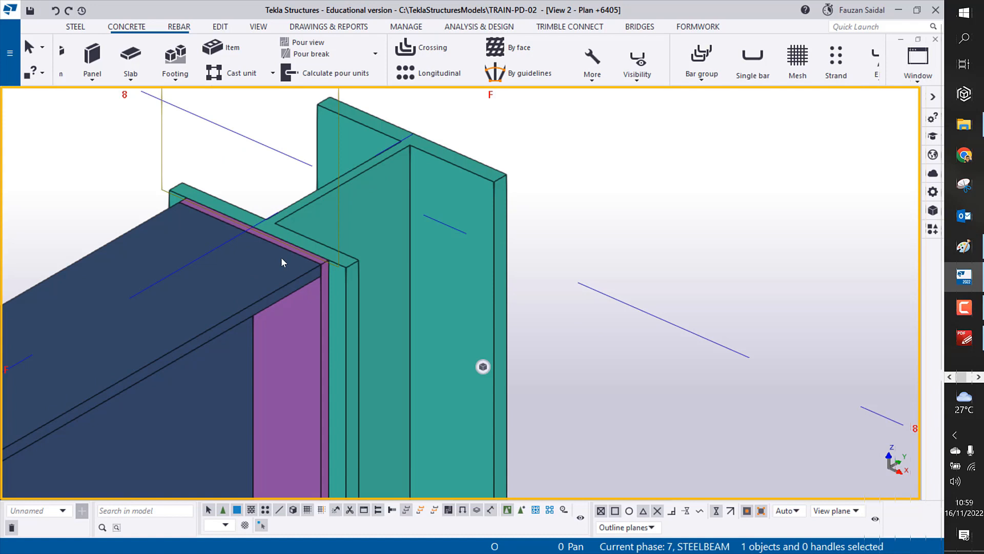
{"action": "left_click", "coordinate": [307, 293]}
{"action": "left_click", "coordinate": [309, 277]}
{"action": "left_click", "coordinate": [735, 229]}
{"action": "middle_click_drag", "start_coordinate": [782, 202], "coordinate": [821, 194]}
{"action": "scroll", "coordinate": [353, 292], "scroll_direction": "up", "scroll_amount": 2}
{"action": "scroll", "coordinate": [333, 264], "scroll_direction": "up", "scroll_amount": 2}
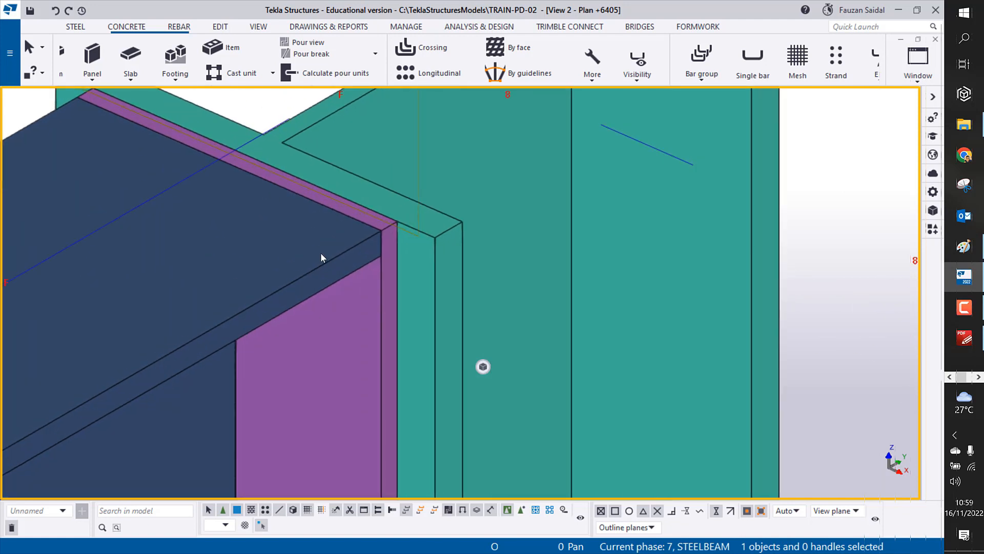
{"action": "left_click", "coordinate": [337, 250]}
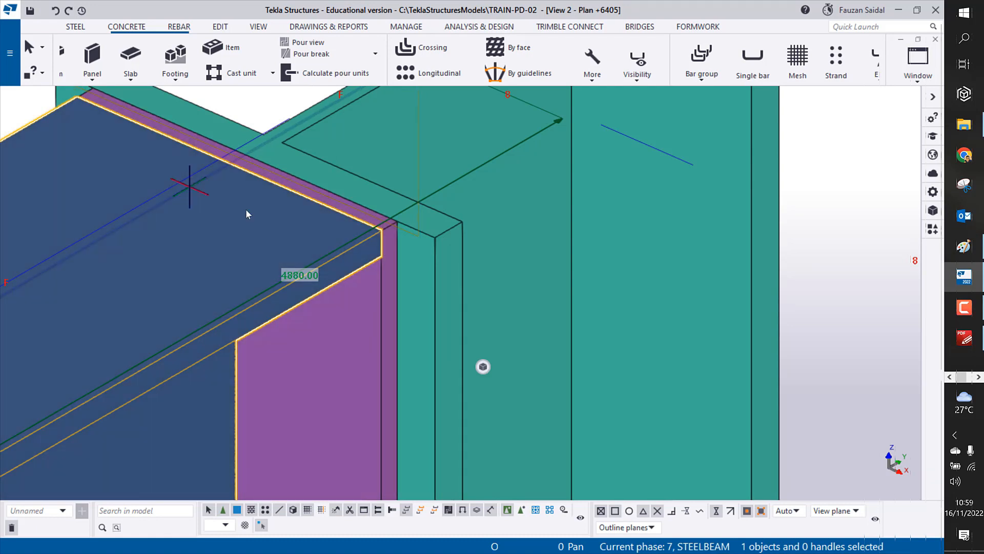
Step: Inspect the fit between beam and end plate over the connection's full depth, selecting the beam and the plate in turn
{"action": "scroll", "coordinate": [377, 249], "scroll_direction": "down", "scroll_amount": 4}
{"action": "middle_click_drag", "start_coordinate": [406, 387], "coordinate": [373, 250]}
{"action": "scroll", "coordinate": [350, 316], "scroll_direction": "up", "scroll_amount": 2}
{"action": "middle_click_drag", "start_coordinate": [347, 290], "coordinate": [404, 489]}
{"action": "scroll", "coordinate": [404, 485], "scroll_direction": "down", "scroll_amount": 2}
{"action": "scroll", "coordinate": [390, 332], "scroll_direction": "up", "scroll_amount": 3}
{"action": "left_click", "coordinate": [785, 240]}
{"action": "left_click", "coordinate": [410, 289]}
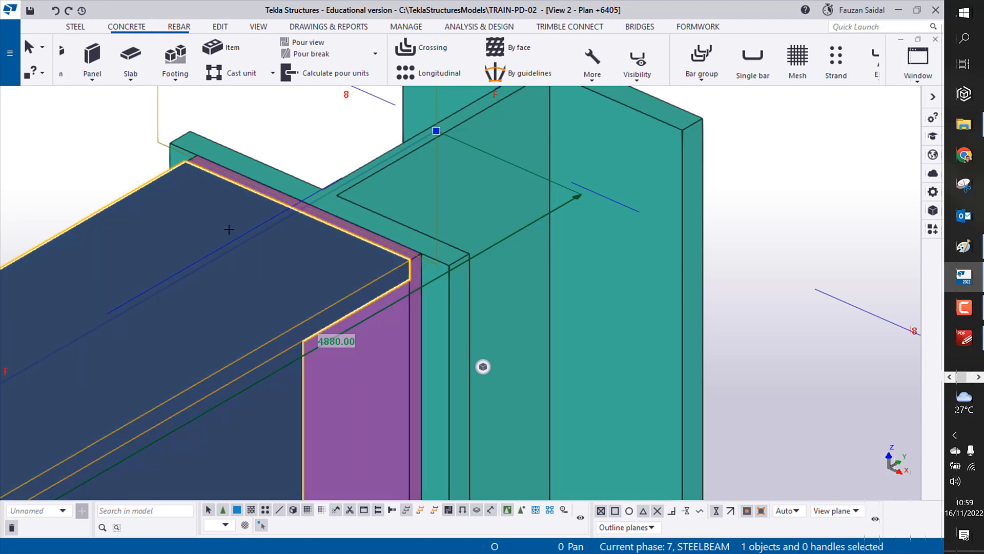
{"action": "scroll", "coordinate": [183, 217], "scroll_direction": "down", "scroll_amount": 4}
{"action": "left_click", "coordinate": [102, 174]}
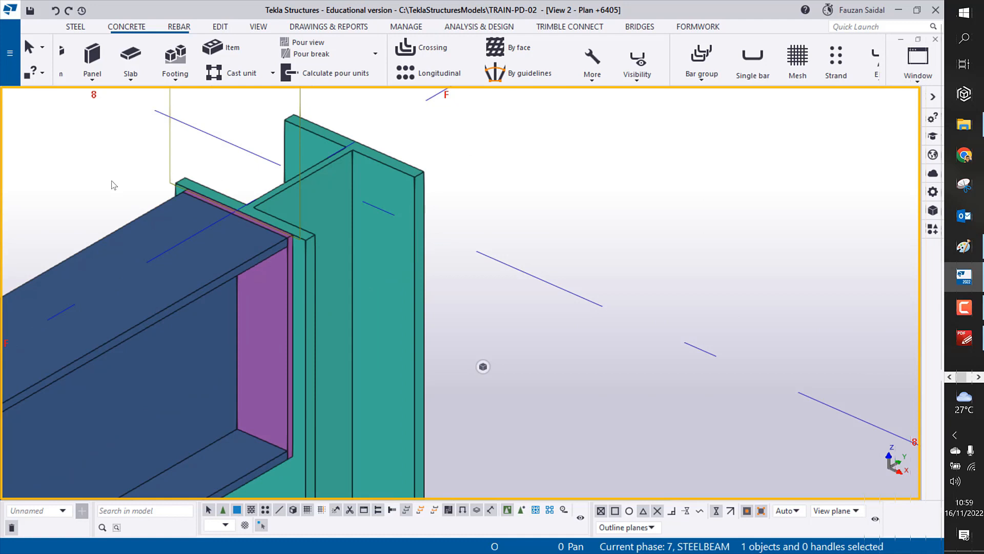
{"action": "left_click", "coordinate": [266, 325]}
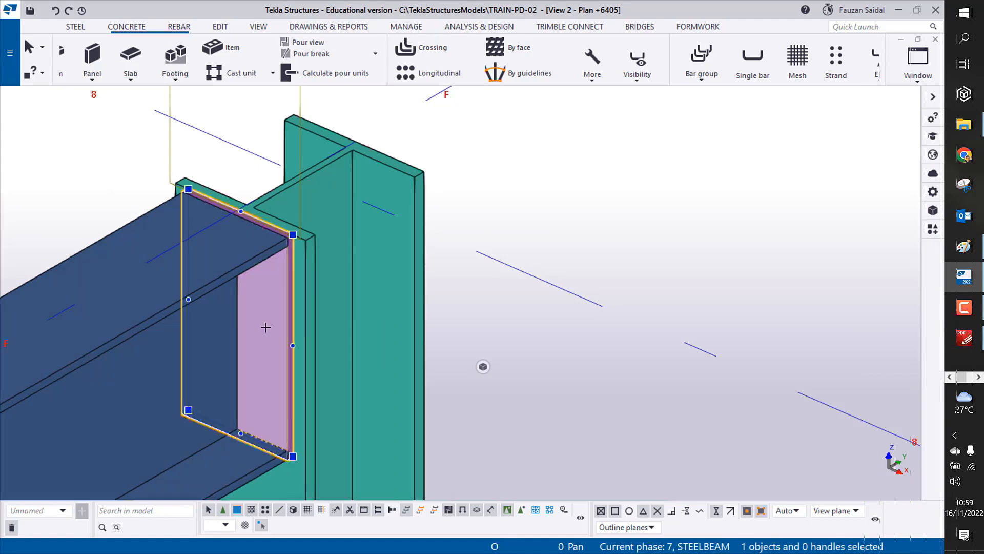
{"action": "left_click", "coordinate": [605, 234]}
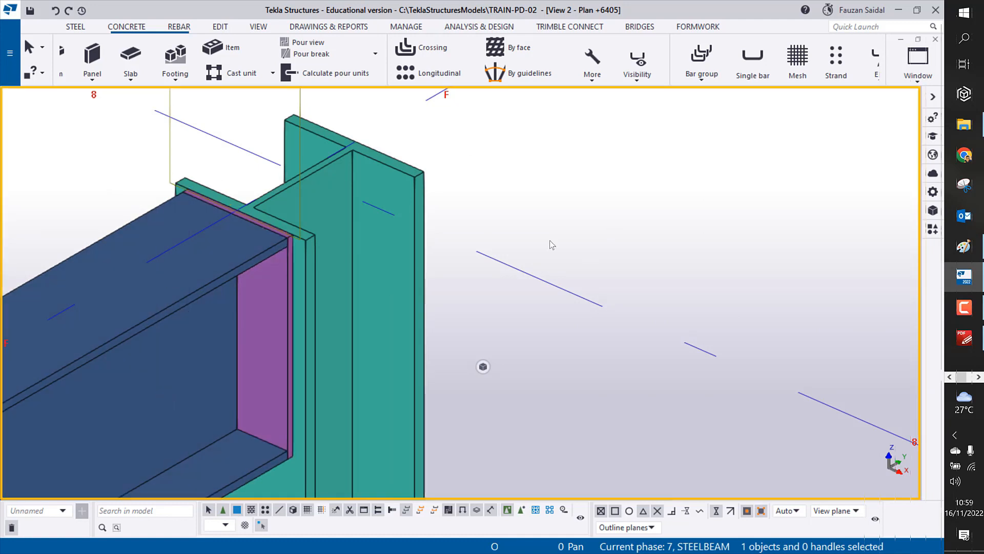
{"action": "scroll", "coordinate": [281, 294], "scroll_direction": "up", "scroll_amount": 3}
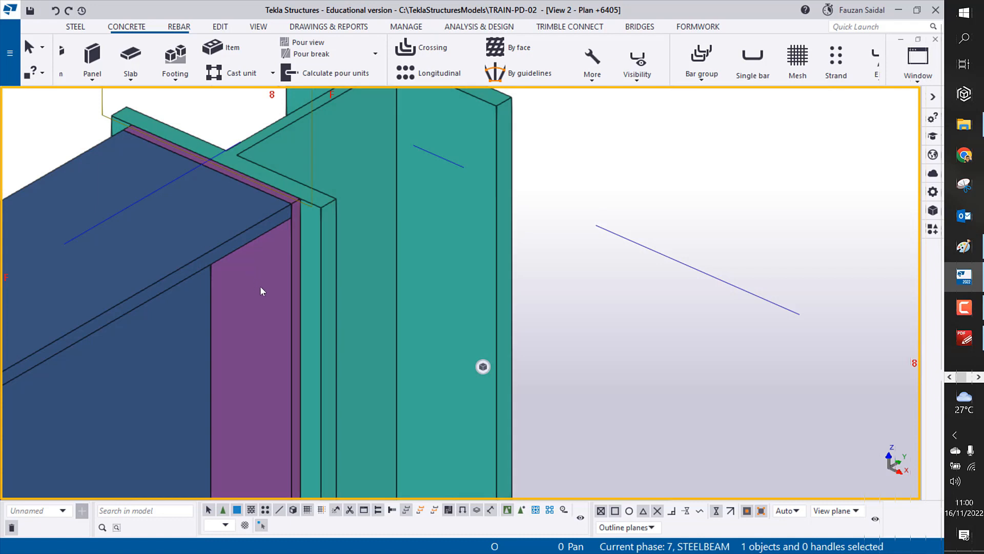
{"action": "middle_click_drag", "start_coordinate": [260, 286], "coordinate": [300, 256]}
{"action": "scroll", "coordinate": [300, 255], "scroll_direction": "down", "scroll_amount": 1}
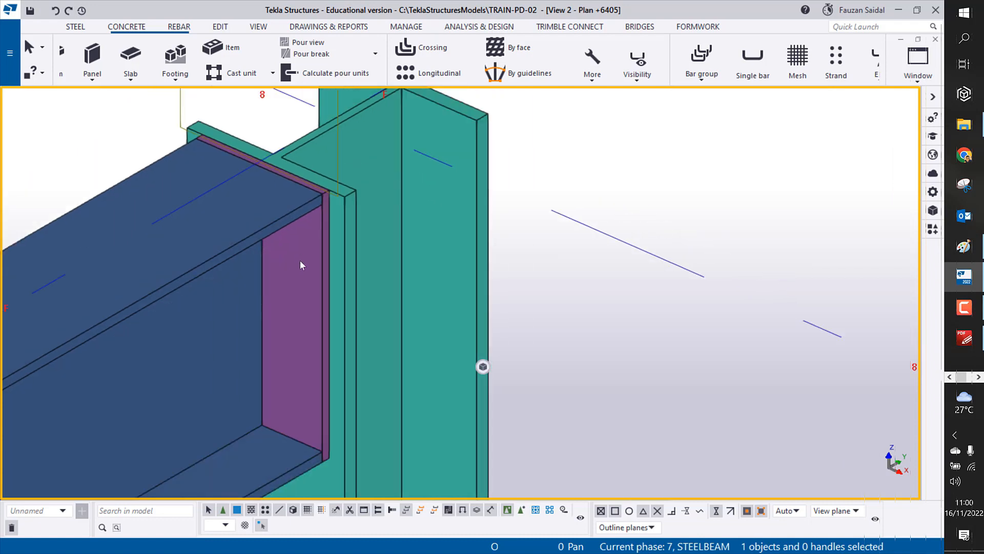
{"action": "left_click", "coordinate": [300, 263]}
{"action": "mouse_move", "coordinate": [329, 297]}
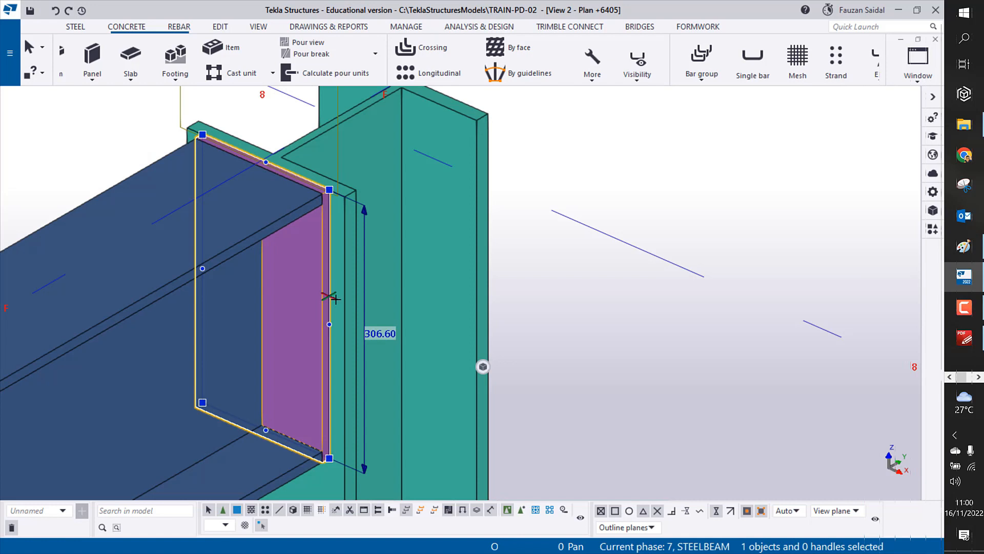
{"action": "left_click", "coordinate": [370, 333]}
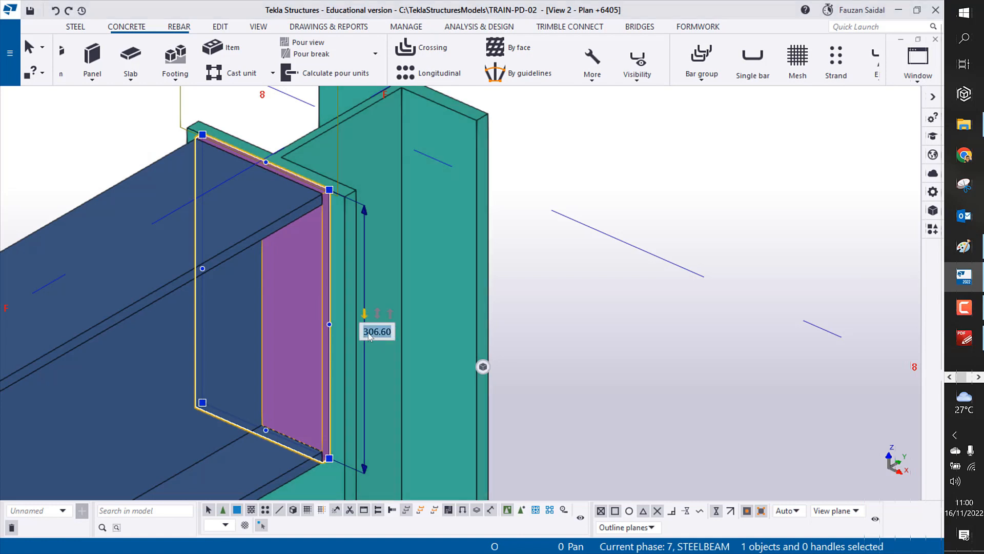
{"action": "left_click", "coordinate": [570, 291]}
{"action": "right_click", "coordinate": [547, 163]}
{"action": "left_click", "coordinate": [580, 170]}
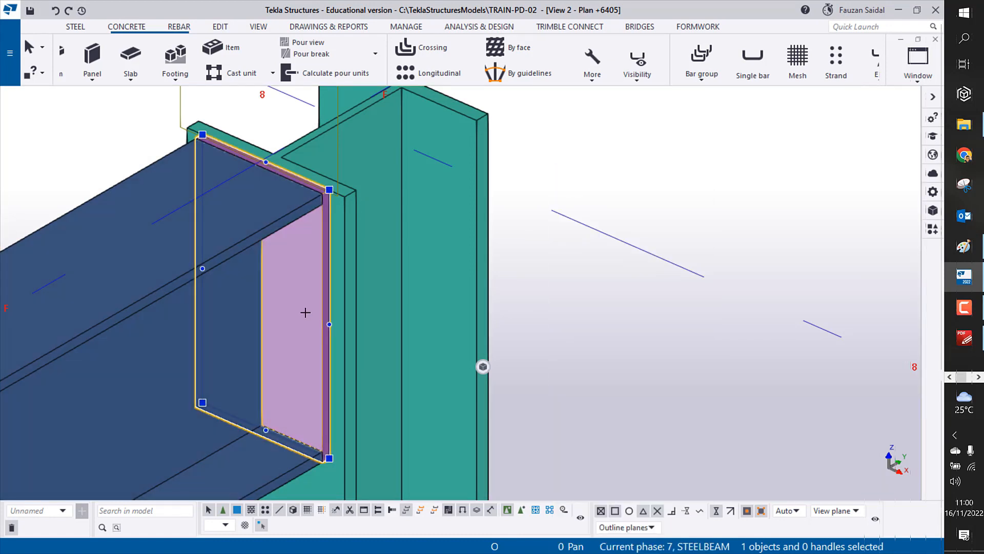
Step: Set the end plate's height to 327 mm, extending it equally at both its top and bottom edges
{"action": "mouse_move", "coordinate": [330, 306]}
{"action": "left_click", "coordinate": [379, 333]}
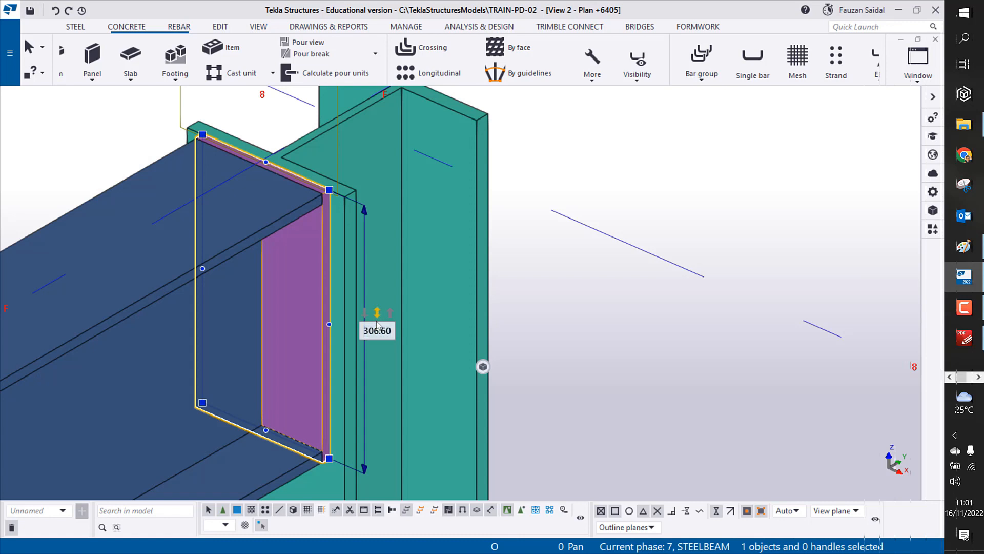
{"action": "left_click", "coordinate": [379, 330]}
{"action": "left_click_drag", "start_coordinate": [391, 331], "coordinate": [364, 331]}
{"action": "type", "text": "327"}
{"action": "key", "text": "Return"}
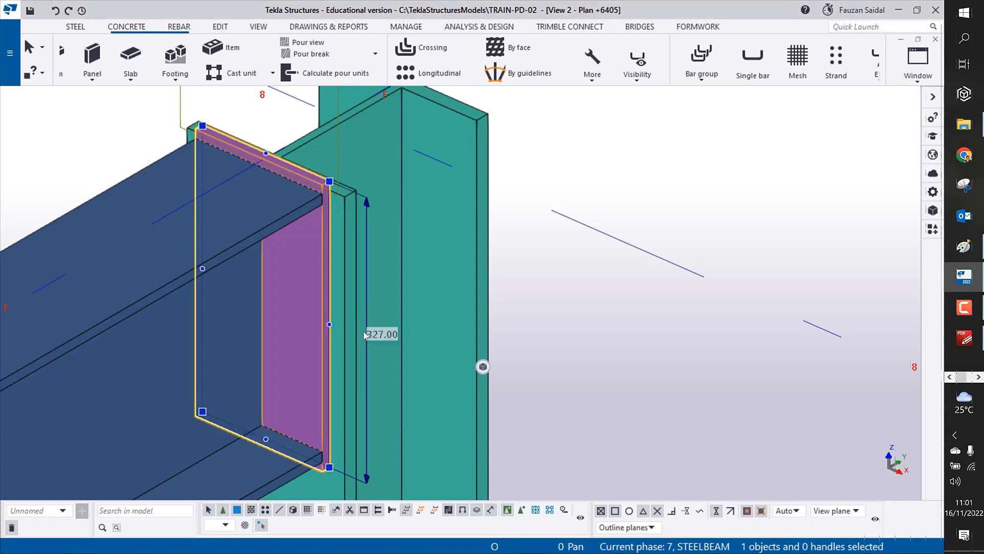
{"action": "left_click", "coordinate": [552, 299]}
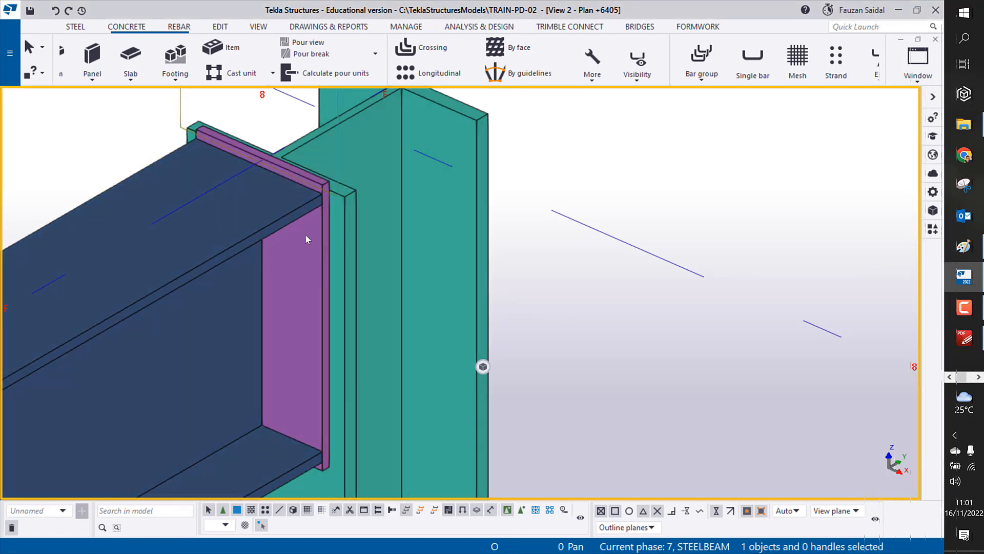
Step: Check how the end plate projects beyond the beam's top and bottom flanges, and select the plate
{"action": "scroll", "coordinate": [305, 239], "scroll_direction": "up", "scroll_amount": 5}
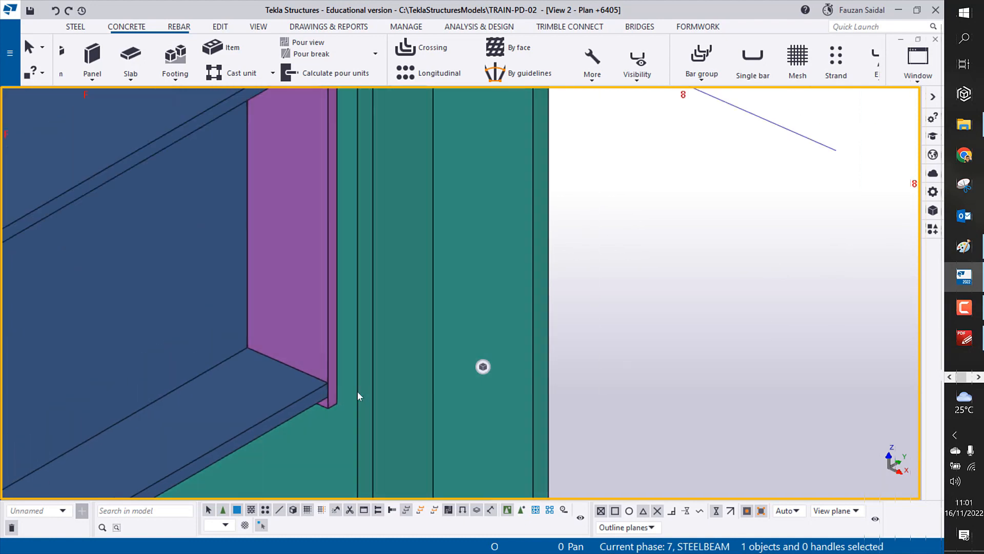
{"action": "scroll", "coordinate": [357, 392], "scroll_direction": "down", "scroll_amount": 4}
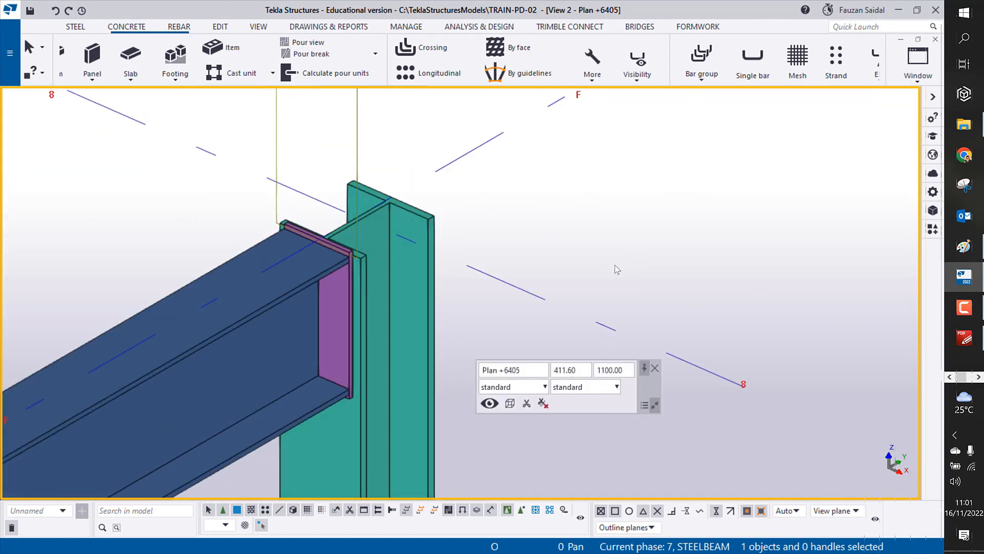
{"action": "left_click", "coordinate": [337, 310]}
{"action": "scroll", "coordinate": [277, 333], "scroll_direction": "up", "scroll_amount": 3}
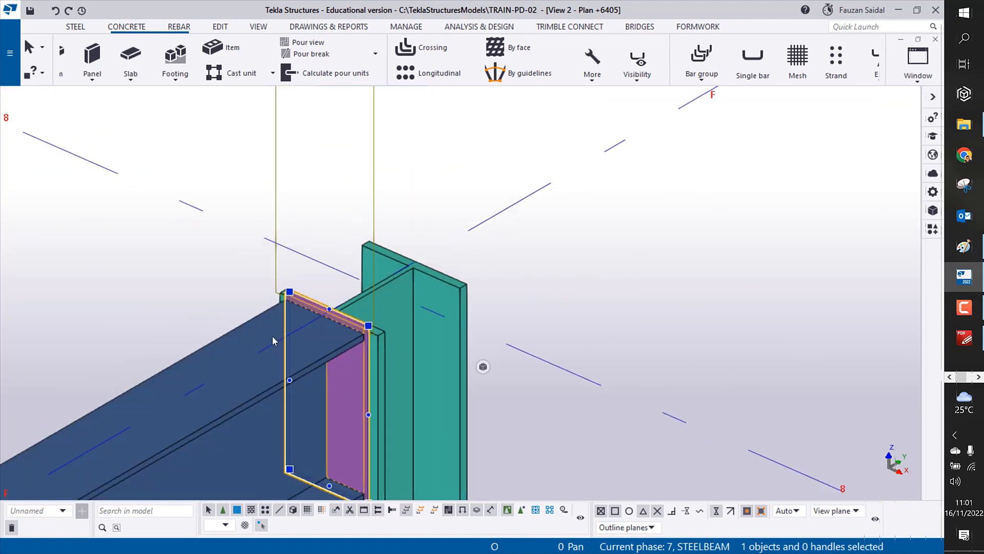
Step: Set the end plate's width to 186 mm, extending it equally at both side edges
{"action": "scroll", "coordinate": [273, 336], "scroll_direction": "up", "scroll_amount": 2}
{"action": "mouse_move", "coordinate": [378, 298]}
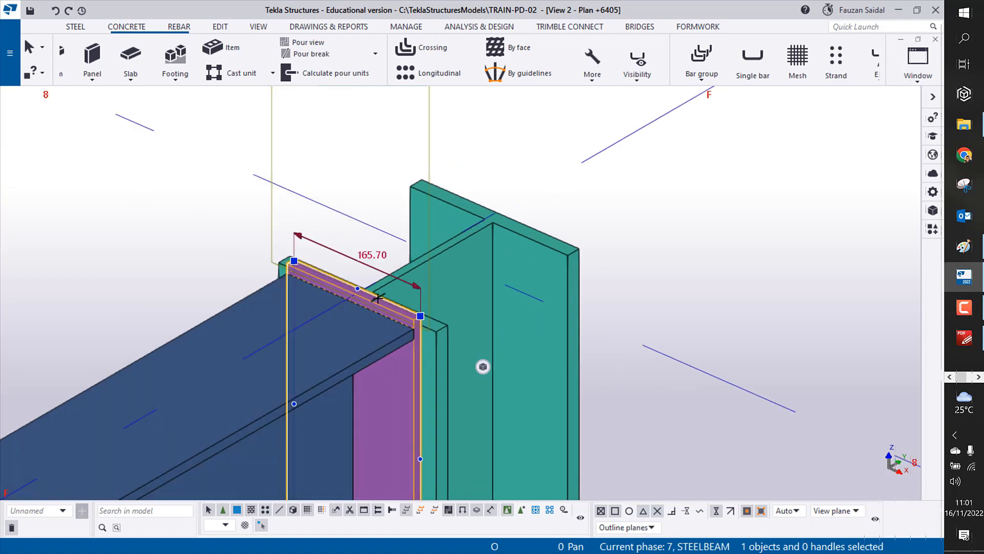
{"action": "left_click", "coordinate": [364, 260]}
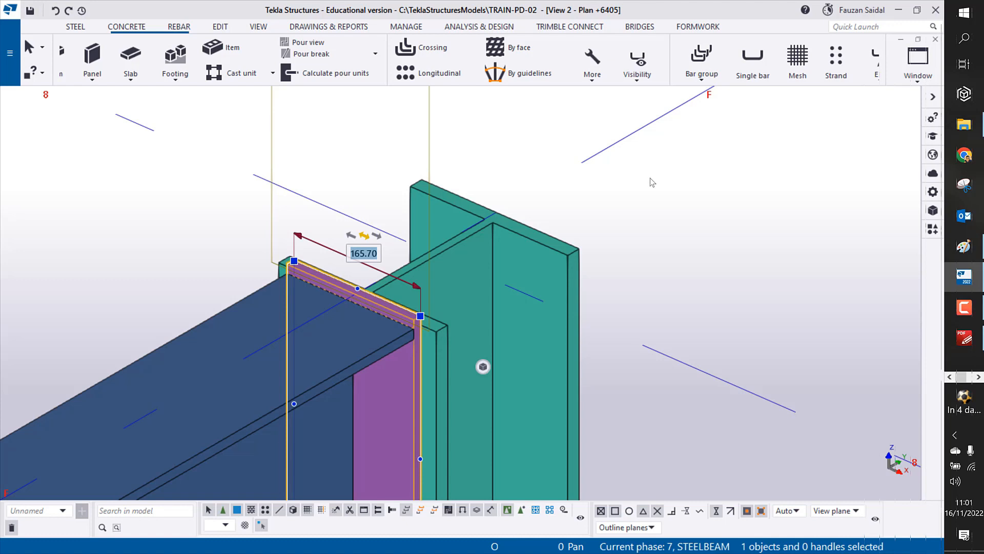
{"action": "left_click", "coordinate": [370, 253]}
{"action": "left_click_drag", "start_coordinate": [379, 254], "coordinate": [344, 259]}
{"action": "type", "text": "186"}
{"action": "key", "text": "Return"}
{"action": "left_click", "coordinate": [155, 258]}
Step: Check the end plate's width and height dimensions against the beam's flanges
{"action": "scroll", "coordinate": [250, 251], "scroll_direction": "down", "scroll_amount": 3}
{"action": "middle_click_drag", "start_coordinate": [300, 375], "coordinate": [285, 347], "text": "ctrl"}
{"action": "middle_click_drag", "start_coordinate": [199, 257], "coordinate": [259, 224], "text": "ctrl"}
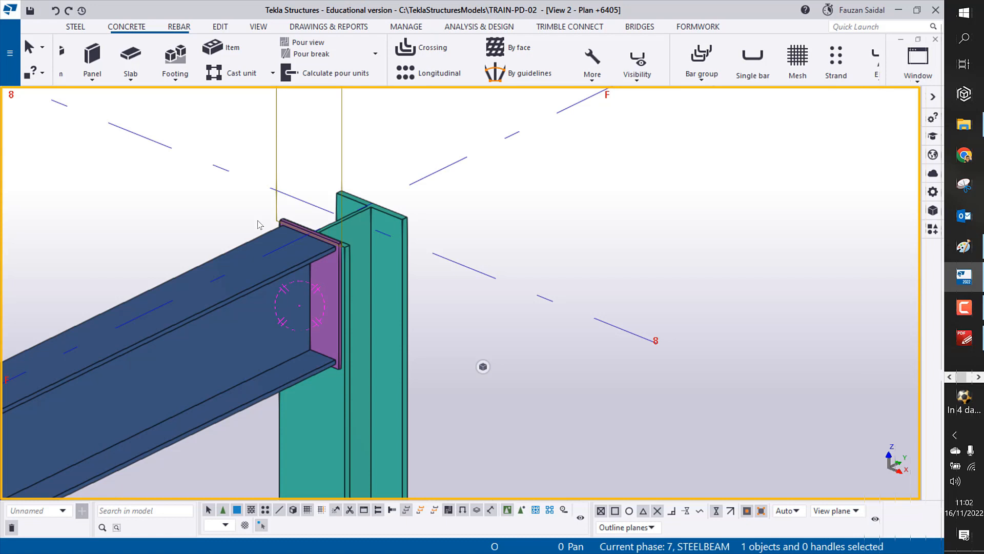
{"action": "scroll", "coordinate": [259, 226], "scroll_direction": "up", "scroll_amount": 5}
{"action": "left_click", "coordinate": [341, 235]}
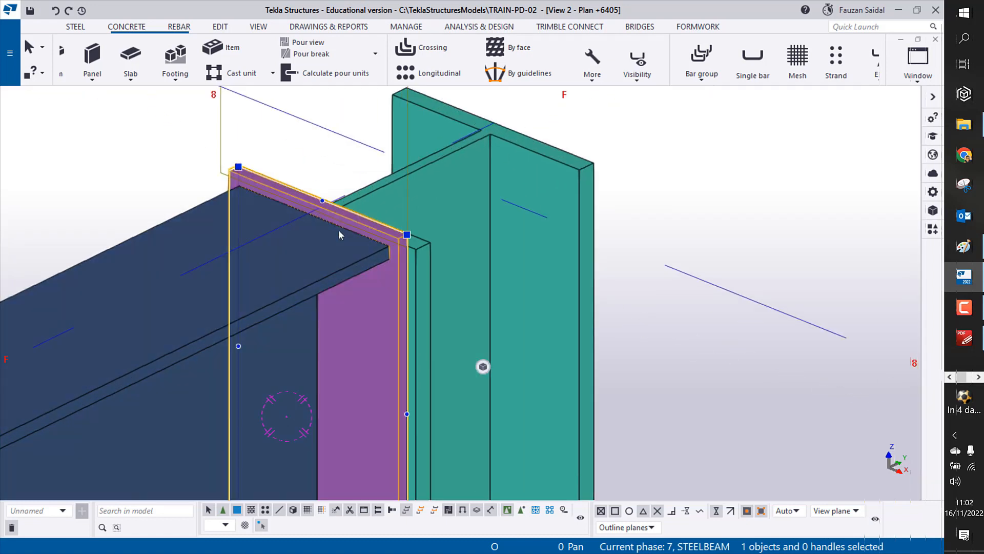
{"action": "left_click", "coordinate": [338, 167]}
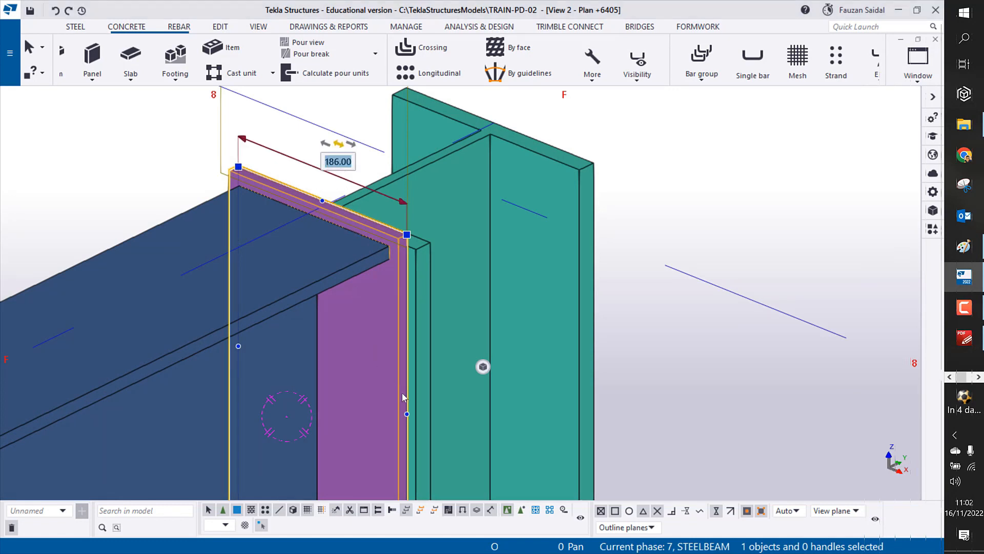
{"action": "left_click", "coordinate": [406, 390]}
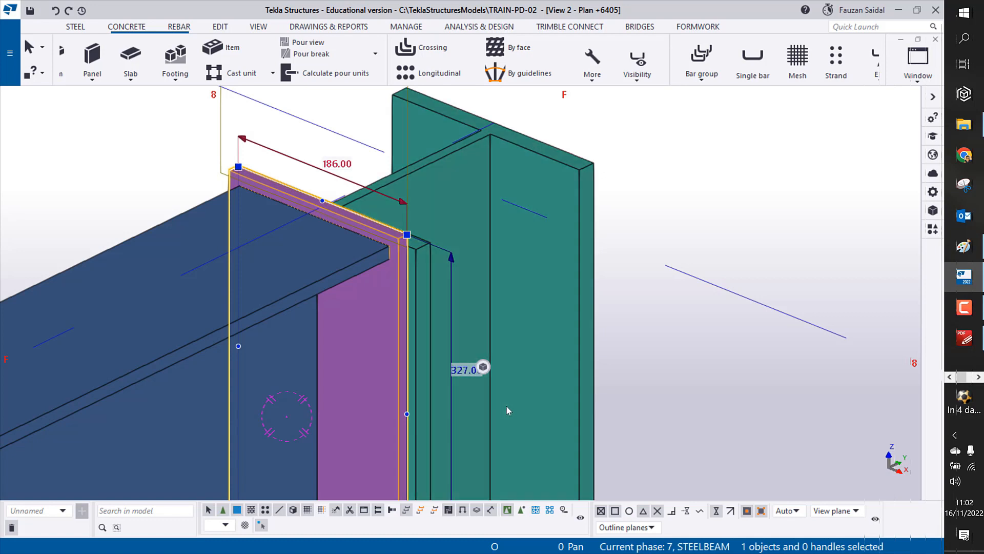
{"action": "scroll", "coordinate": [531, 388], "scroll_direction": "down", "scroll_amount": 2}
{"action": "middle_click_drag", "start_coordinate": [531, 389], "coordinate": [443, 261]}
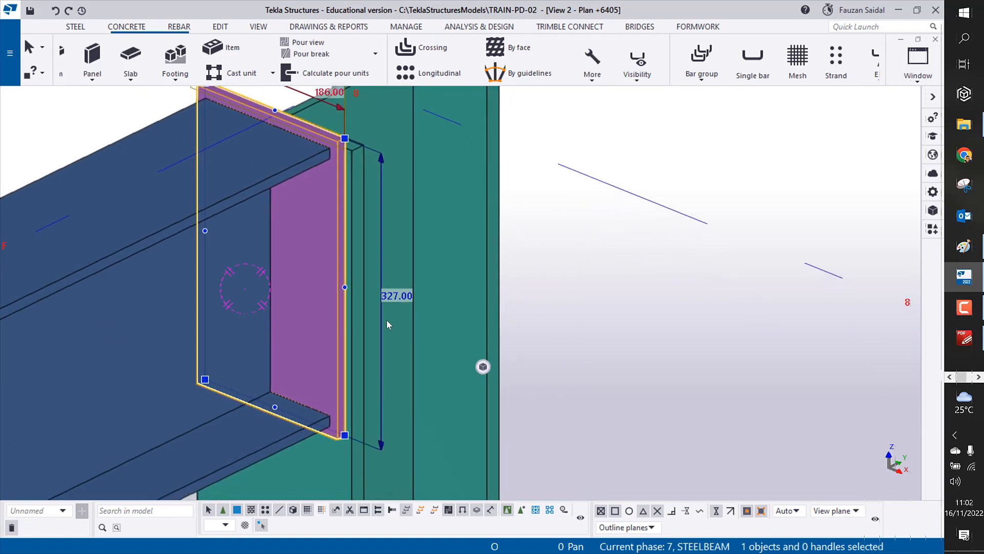
{"action": "left_click", "coordinate": [395, 295]}
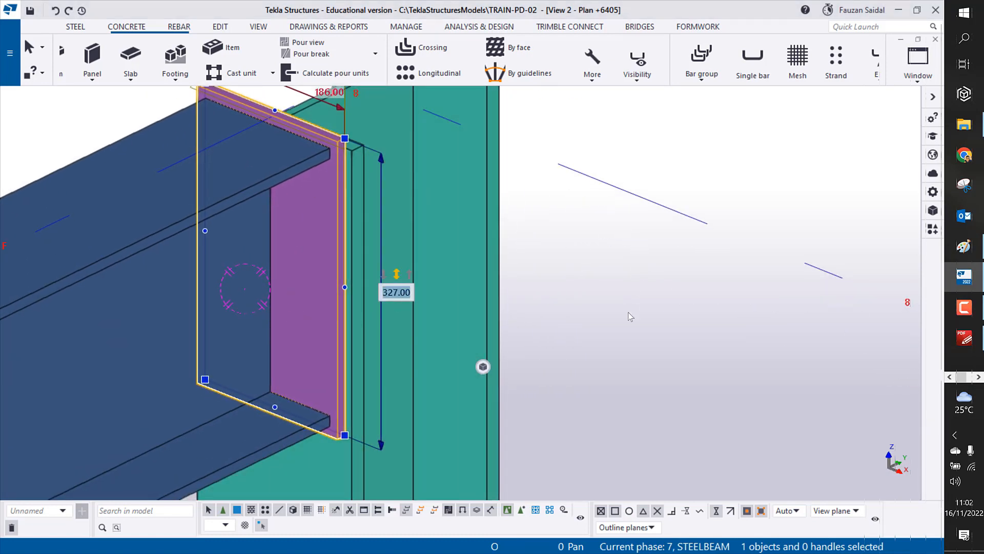
{"action": "middle_click_drag", "start_coordinate": [598, 277], "coordinate": [611, 323]}
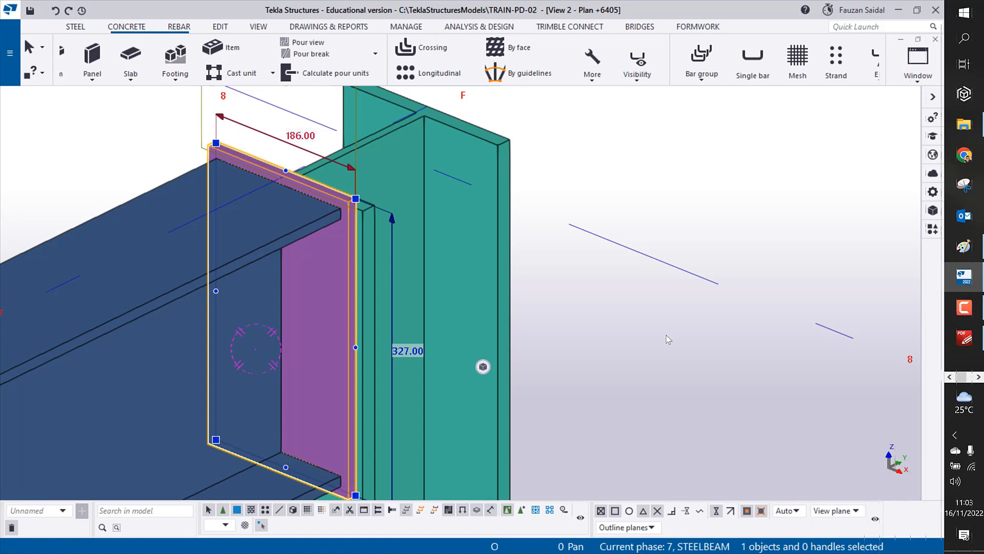
{"action": "left_click", "coordinate": [666, 222]}
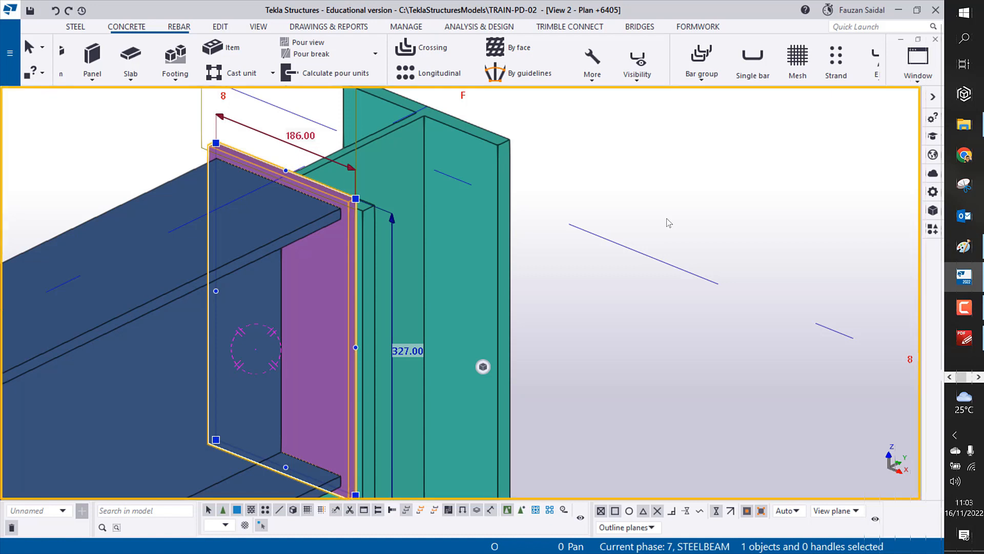
{"action": "scroll", "coordinate": [651, 219], "scroll_direction": "down", "scroll_amount": 4}
{"action": "middle_click_drag", "start_coordinate": [644, 298], "coordinate": [611, 322]}
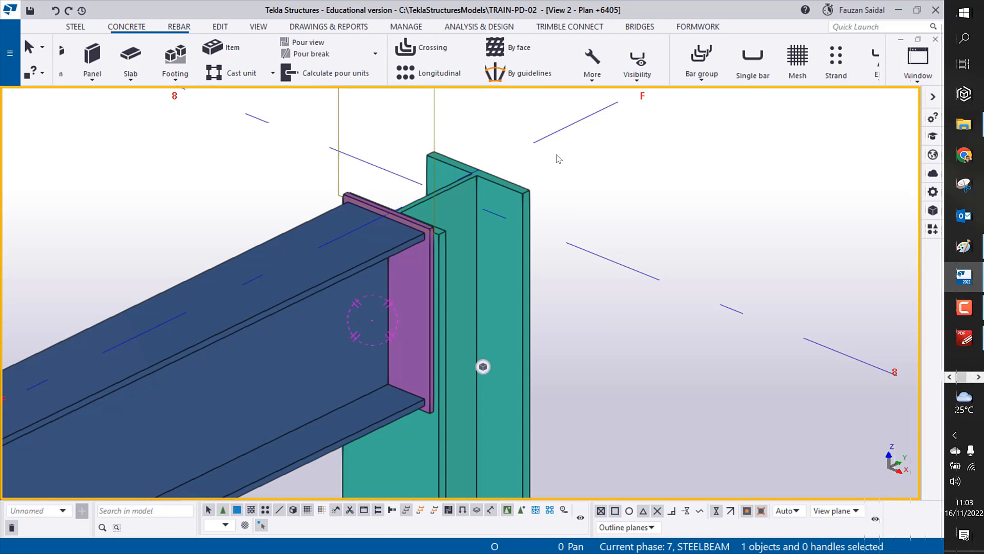
{"action": "middle_click_drag", "start_coordinate": [623, 265], "coordinate": [601, 280]}
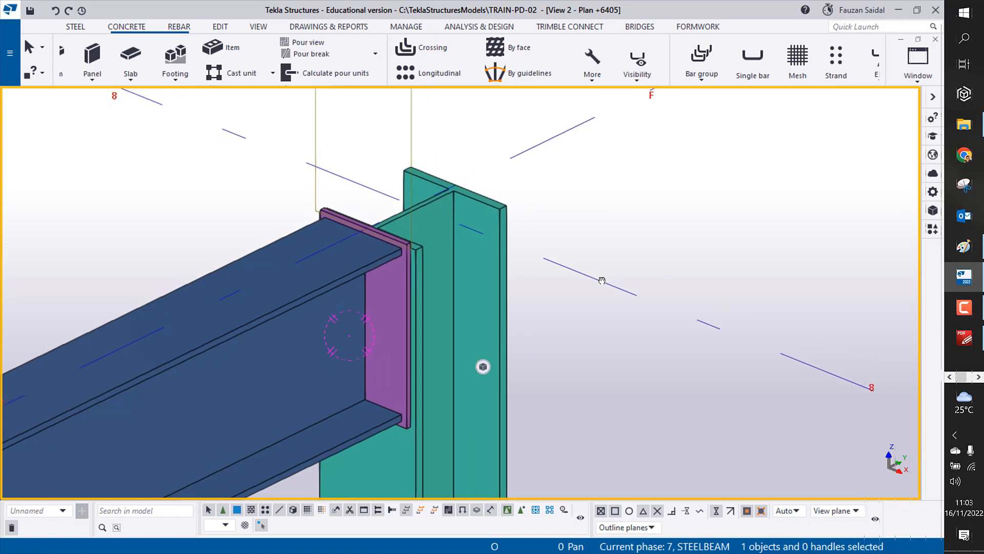
{"action": "scroll", "coordinate": [490, 305], "scroll_direction": "up", "scroll_amount": 3}
{"action": "scroll", "coordinate": [490, 304], "scroll_direction": "down", "scroll_amount": 2}
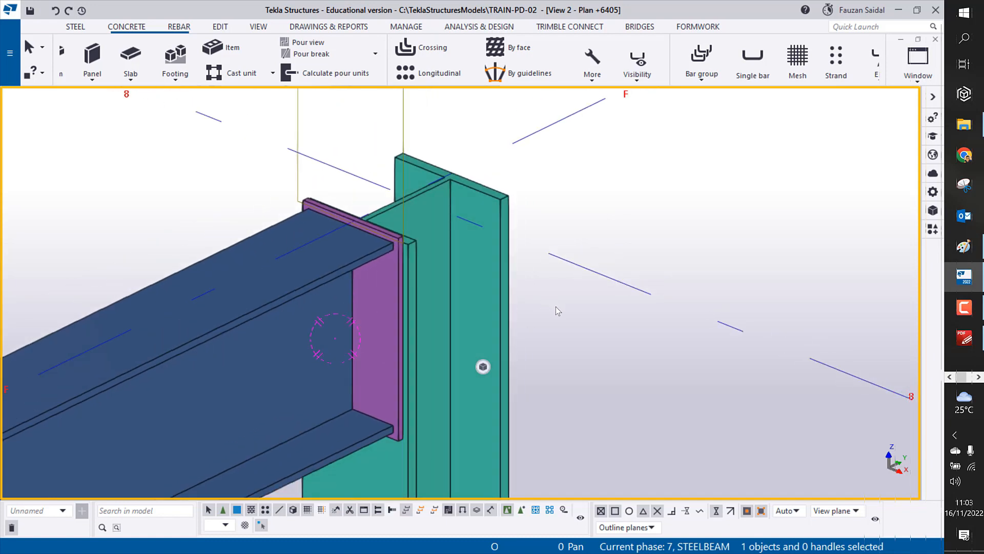
{"action": "middle_click_drag", "start_coordinate": [556, 306], "coordinate": [564, 281]}
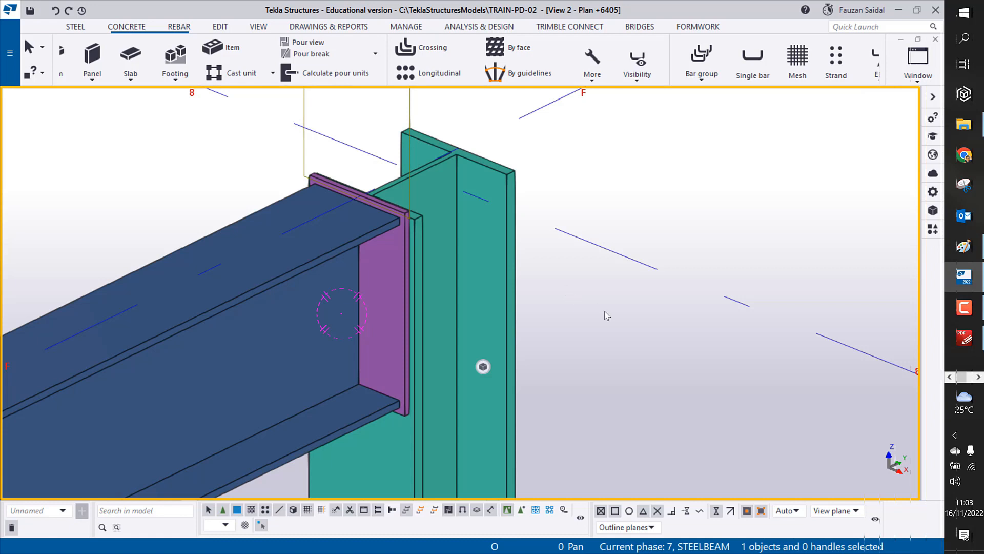
{"action": "scroll", "coordinate": [606, 314], "scroll_direction": "down", "scroll_amount": 10}
{"action": "scroll", "coordinate": [606, 315], "scroll_direction": "up", "scroll_amount": 10}
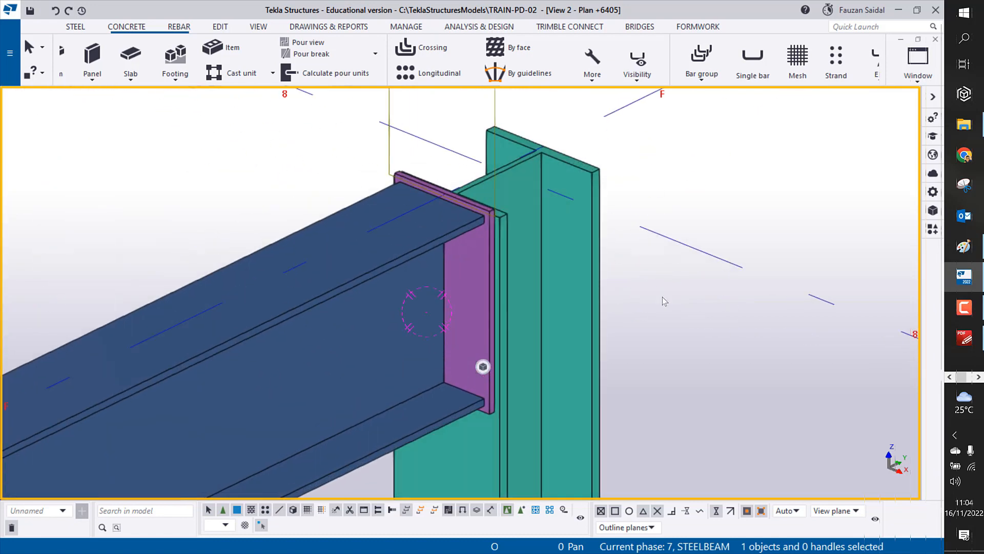
{"action": "scroll", "coordinate": [619, 268], "scroll_direction": "down", "scroll_amount": 2}
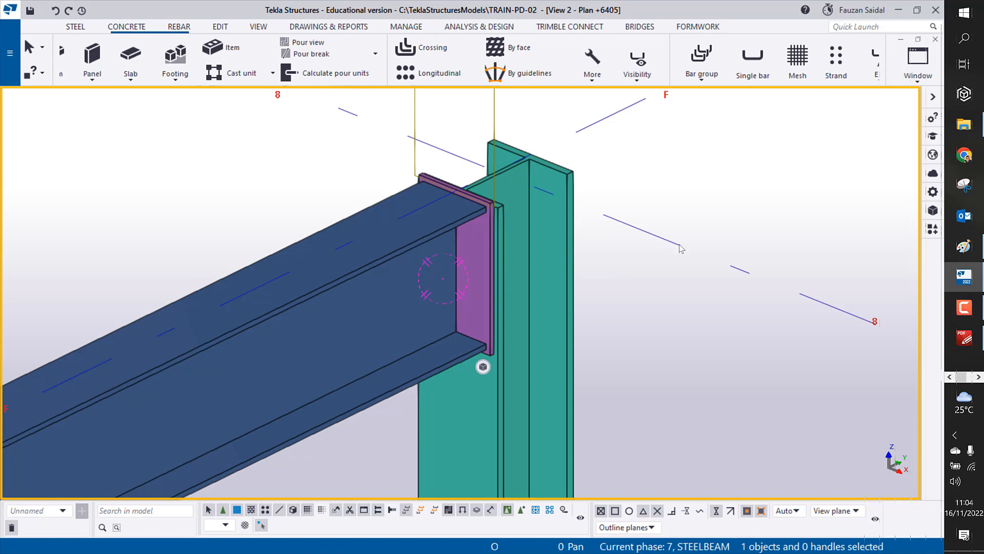
{"action": "middle_click_drag", "start_coordinate": [484, 257], "coordinate": [468, 281]}
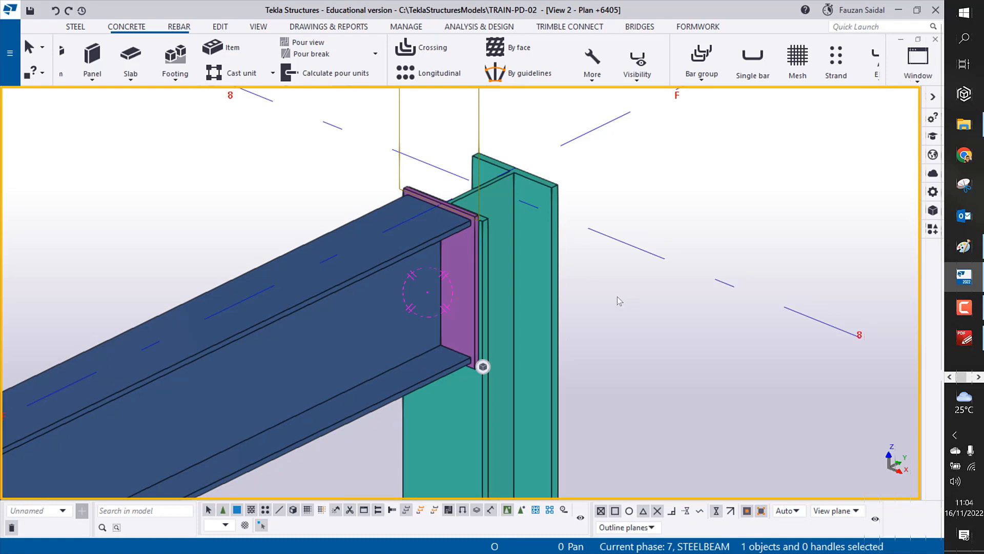
{"action": "middle_click_drag", "start_coordinate": [599, 331], "coordinate": [600, 336]}
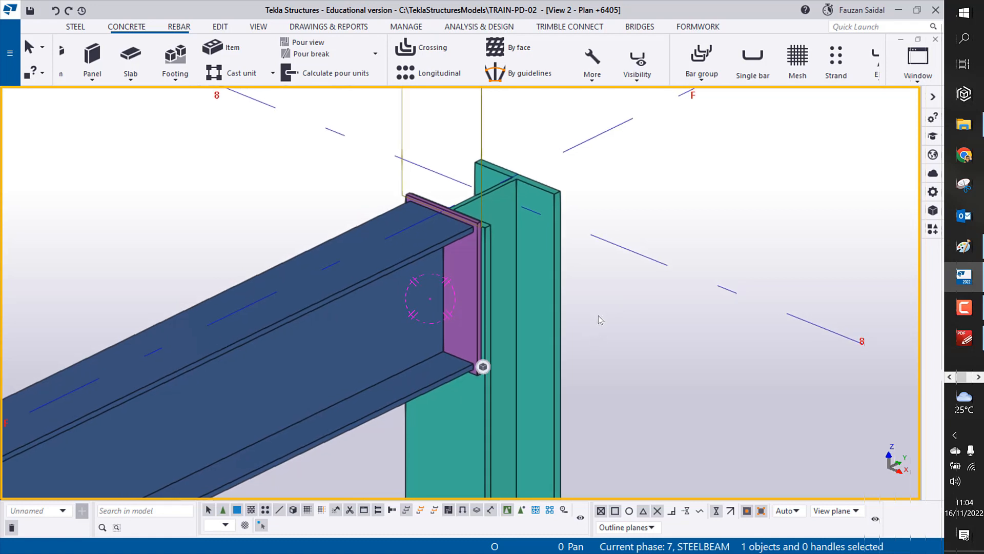
Step: Inspect the connection part by part, selecting the end plate, the column and the steel beam in turn
{"action": "scroll", "coordinate": [604, 312], "scroll_direction": "up", "scroll_amount": 3}
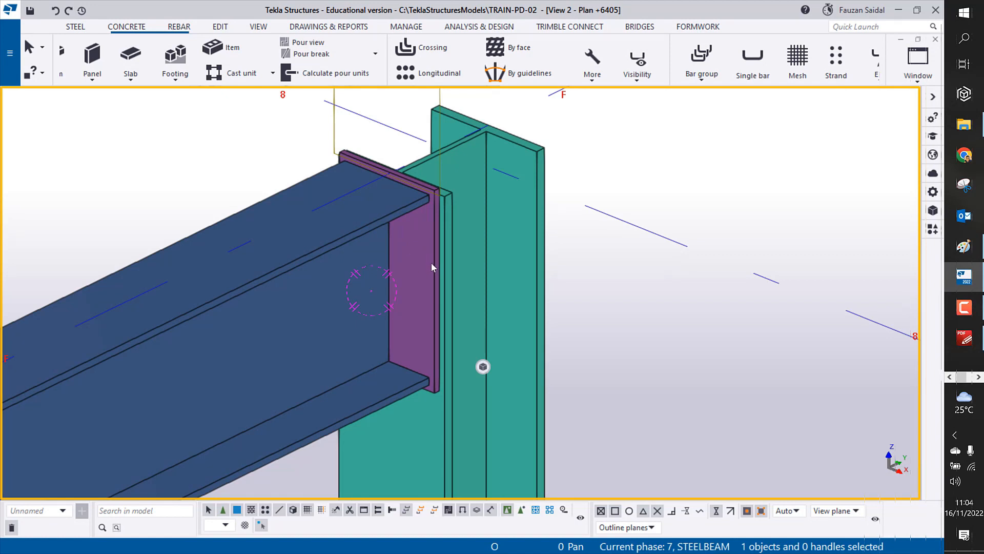
{"action": "left_click", "coordinate": [432, 263]}
{"action": "left_click", "coordinate": [528, 236]}
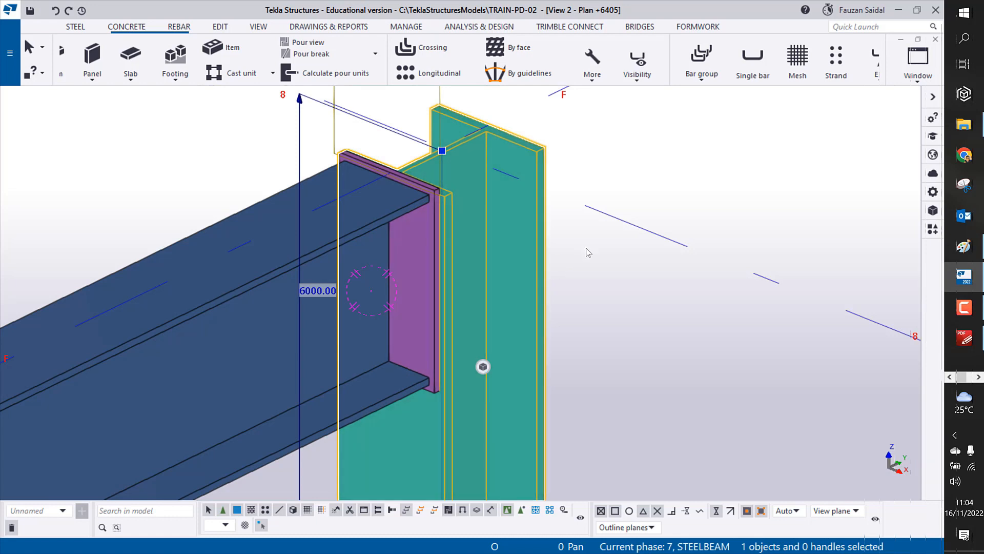
{"action": "left_click", "coordinate": [581, 253]}
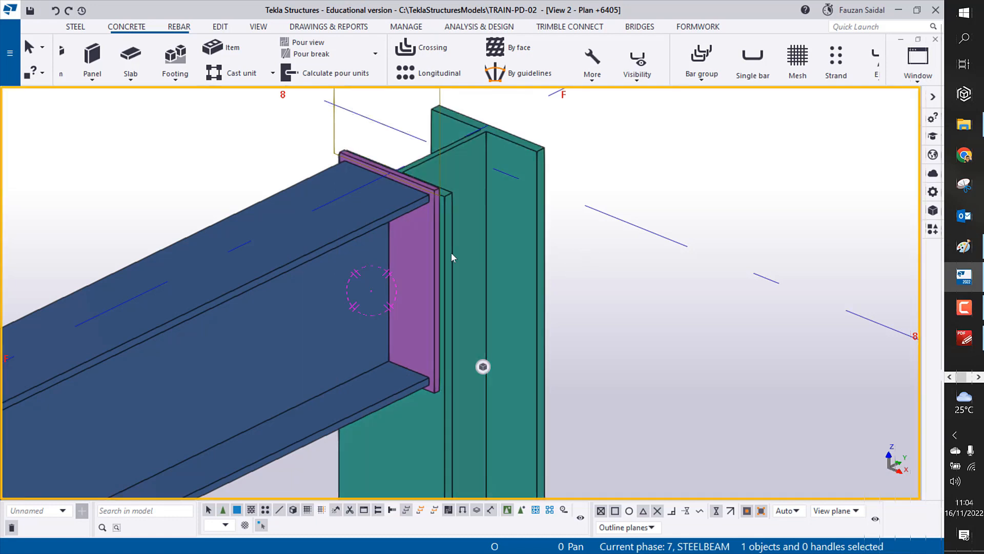
{"action": "left_click", "coordinate": [431, 261]}
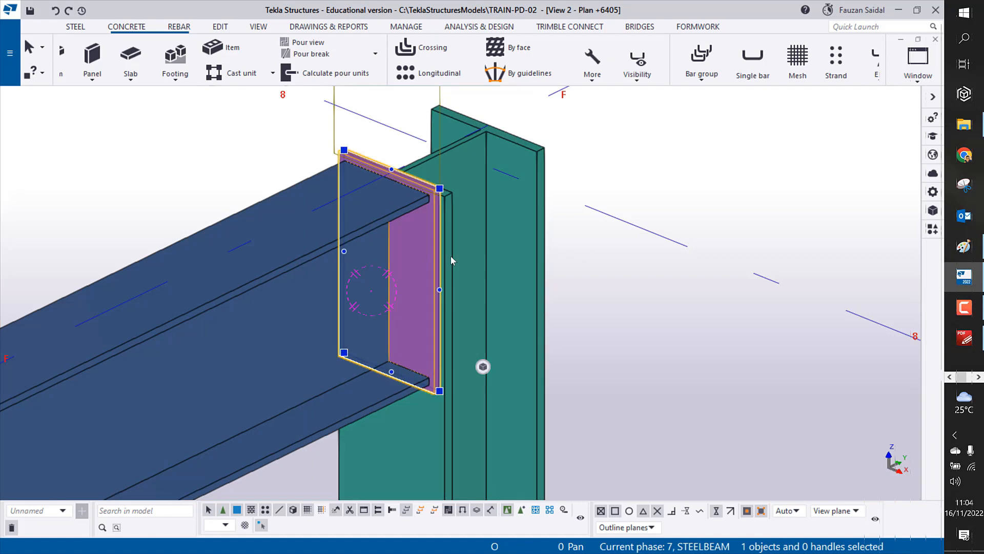
{"action": "left_click", "coordinate": [634, 276]}
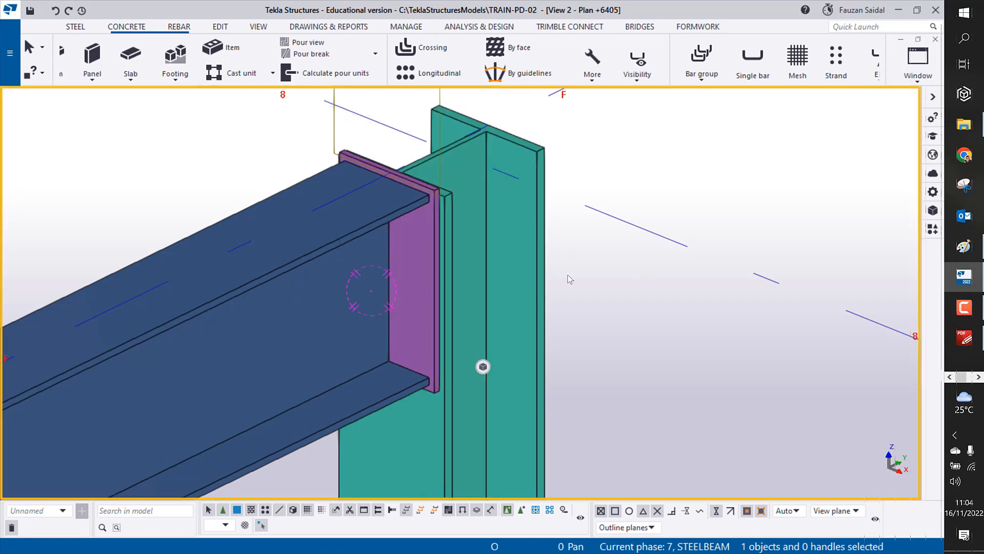
{"action": "left_click", "coordinate": [420, 252]}
{"action": "left_click", "coordinate": [275, 277]}
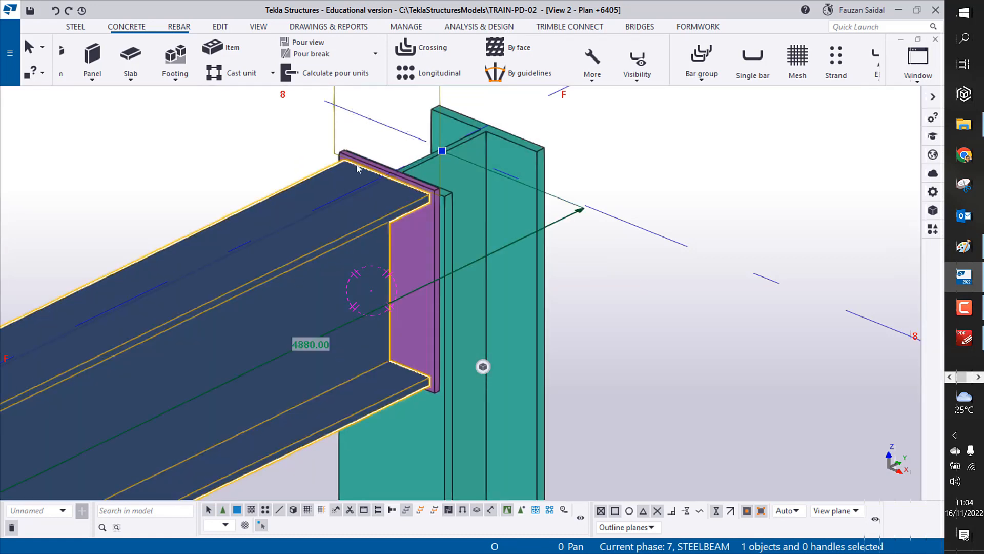
{"action": "left_click", "coordinate": [645, 367]}
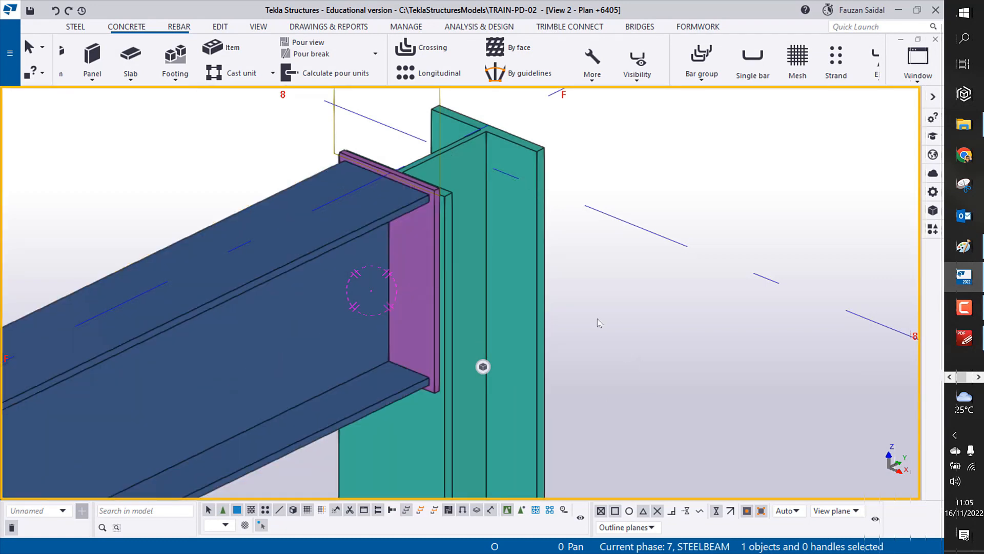
Step: Switch to Paint and start a new blank drawing, discarding the existing sketch without saving it
{"action": "left_click", "coordinate": [972, 254]}
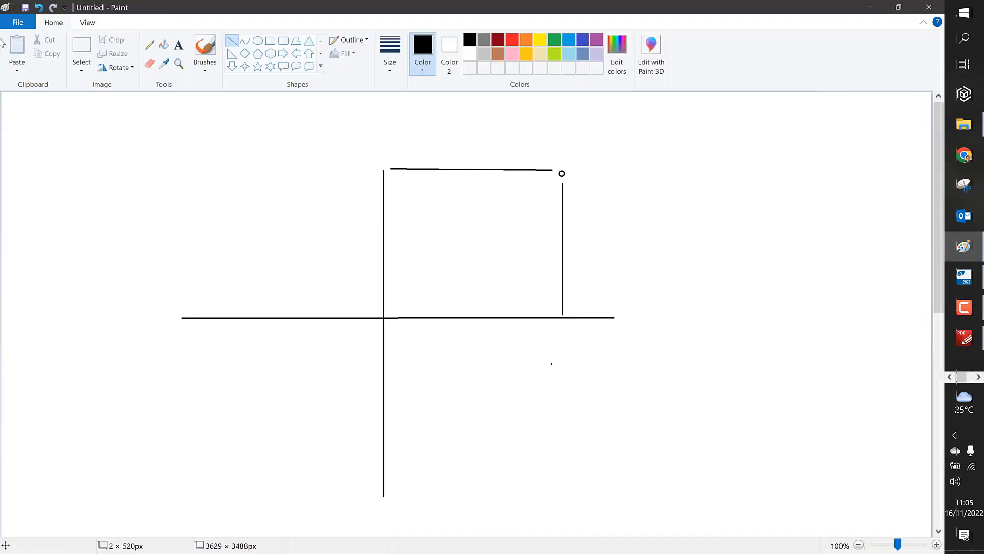
{"action": "left_click", "coordinate": [20, 24]}
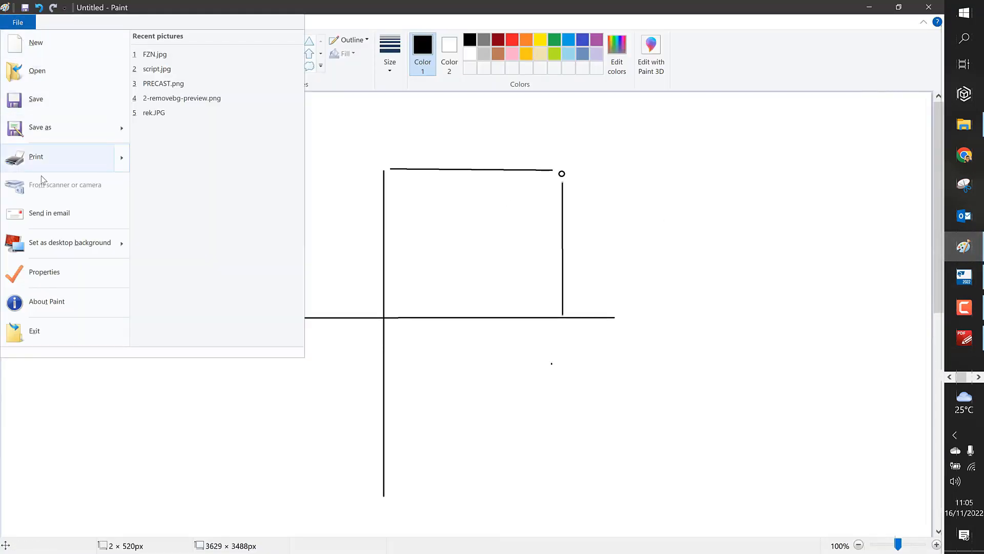
{"action": "left_click", "coordinate": [41, 47]}
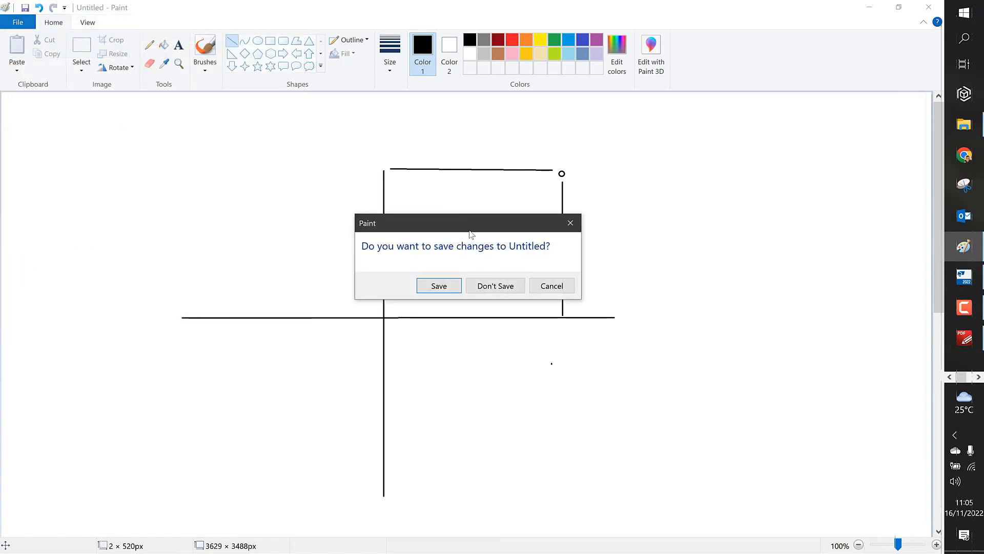
{"action": "left_click", "coordinate": [497, 286]}
Step: Draw a tall rectangle for the column face and a shorter, slightly narrower rectangle inside its upper part for the end plate
{"action": "left_click", "coordinate": [269, 42]}
{"action": "left_click_drag", "start_coordinate": [332, 159], "coordinate": [534, 540]}
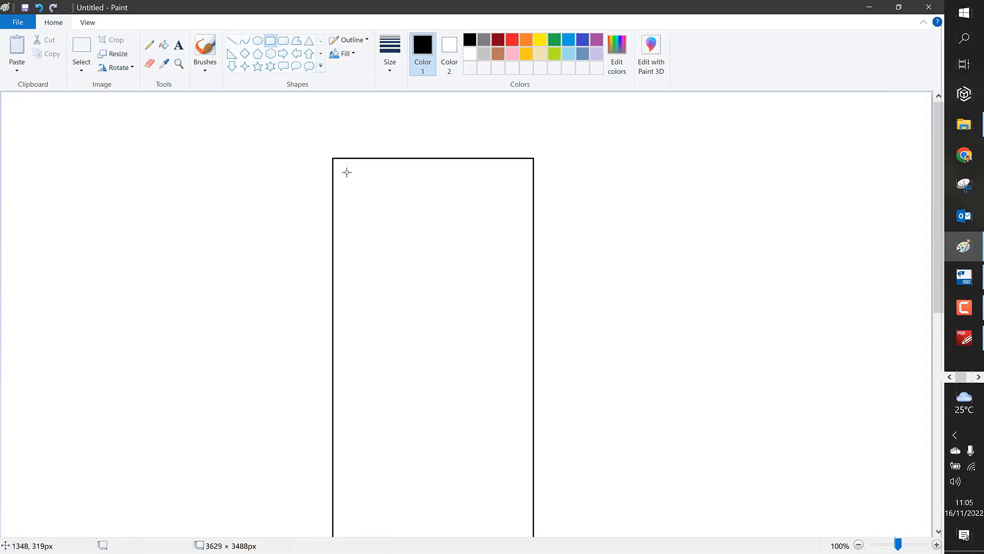
{"action": "mouse_move", "coordinate": [343, 171]}
{"action": "left_mouse_down"}
{"action": "mouse_move", "coordinate": [507, 470]}
{"action": "mouse_move", "coordinate": [522, 469]}
{"action": "left_mouse_up"}
{"action": "left_click", "coordinate": [585, 405]}
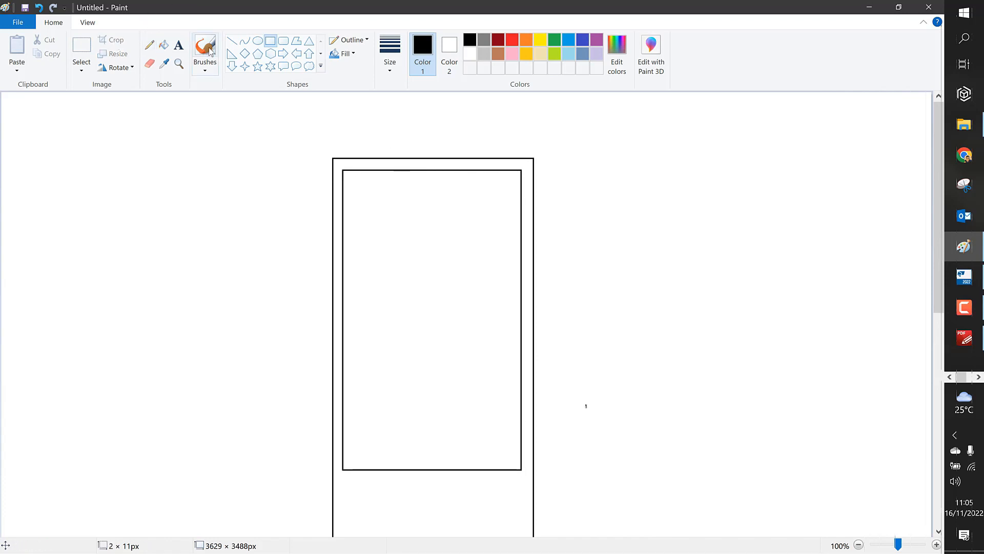
Step: Draw a thin horizontal rectangle near the end plate's upper edge as the beam's top flange, and copy it near the lower edge
{"action": "left_click_drag", "start_coordinate": [372, 196], "coordinate": [493, 210]}
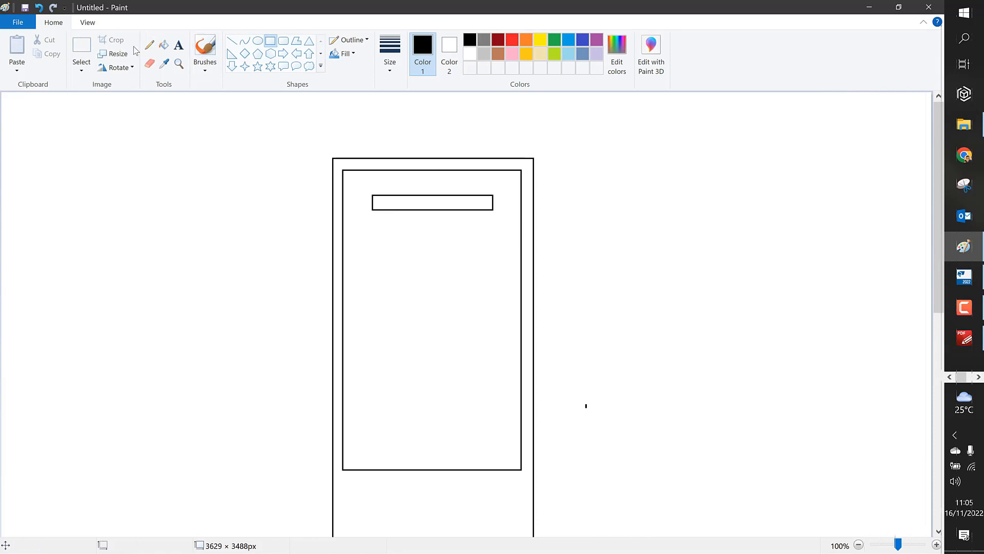
{"action": "left_click", "coordinate": [81, 46]}
{"action": "left_click_drag", "start_coordinate": [309, 184], "coordinate": [565, 231]}
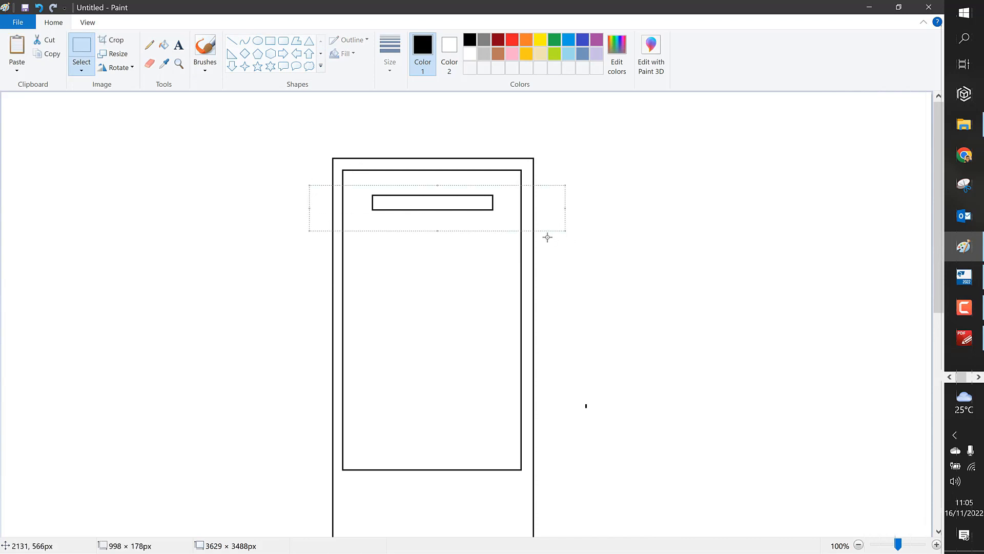
{"action": "key", "text": "ctrl+c"}
{"action": "key", "text": "ctrl+v"}
{"action": "left_click_drag", "start_coordinate": [123, 112], "coordinate": [431, 441]}
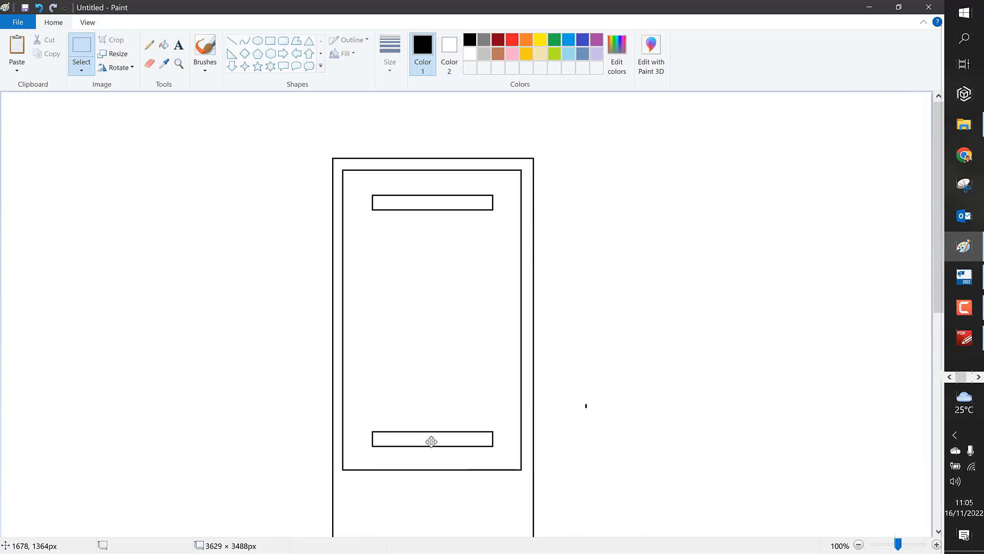
{"action": "left_click", "coordinate": [558, 389]}
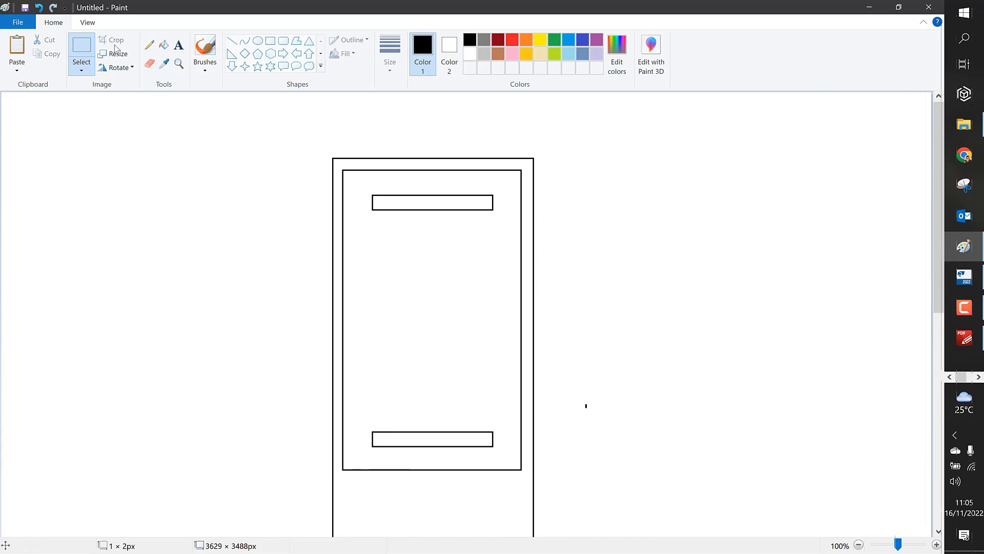
Step: Draw a narrow vertical rectangle, about 42 × 904 px, joining the two flanges at their centres as the beam web
{"action": "left_click", "coordinate": [268, 42]}
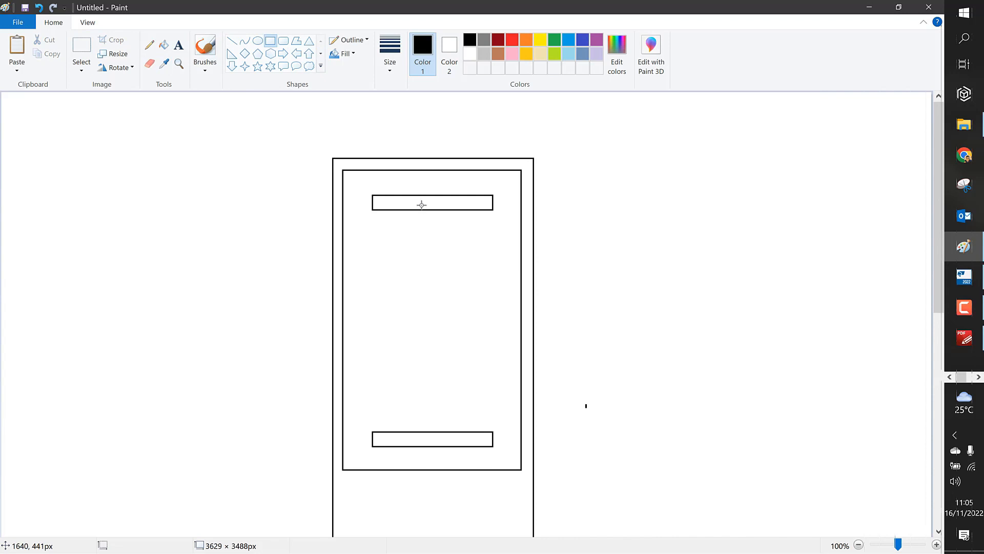
{"action": "left_click_drag", "start_coordinate": [427, 205], "coordinate": [437, 437]}
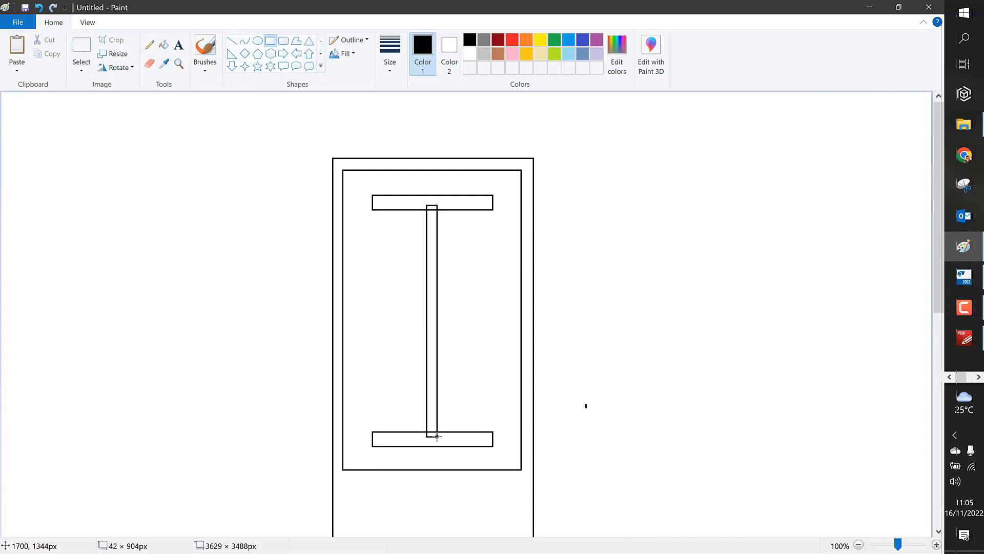
{"action": "left_click", "coordinate": [503, 149]}
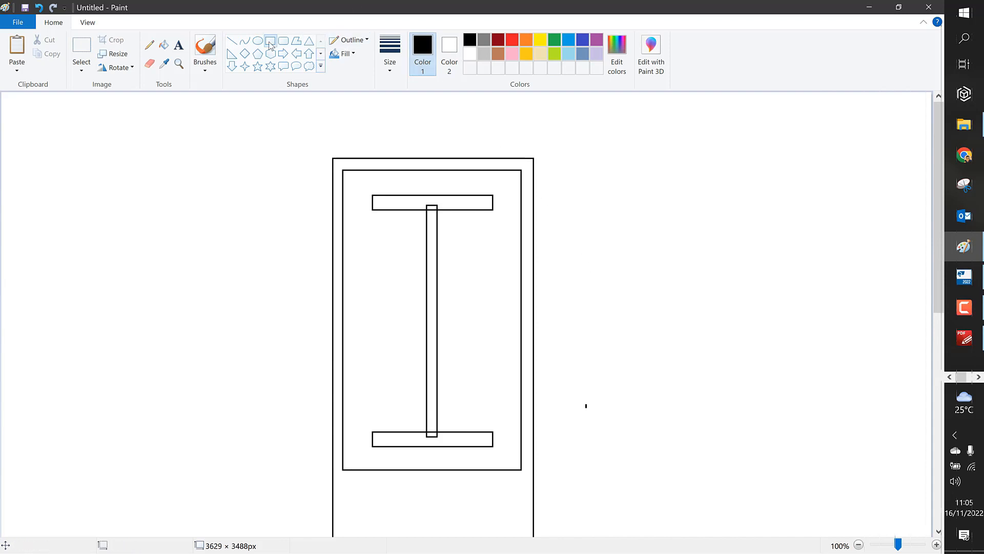
Step: Fill both flanges and the web with black, including the small overlap areas where they meet
{"action": "left_click", "coordinate": [164, 45]}
{"action": "left_click", "coordinate": [405, 203]}
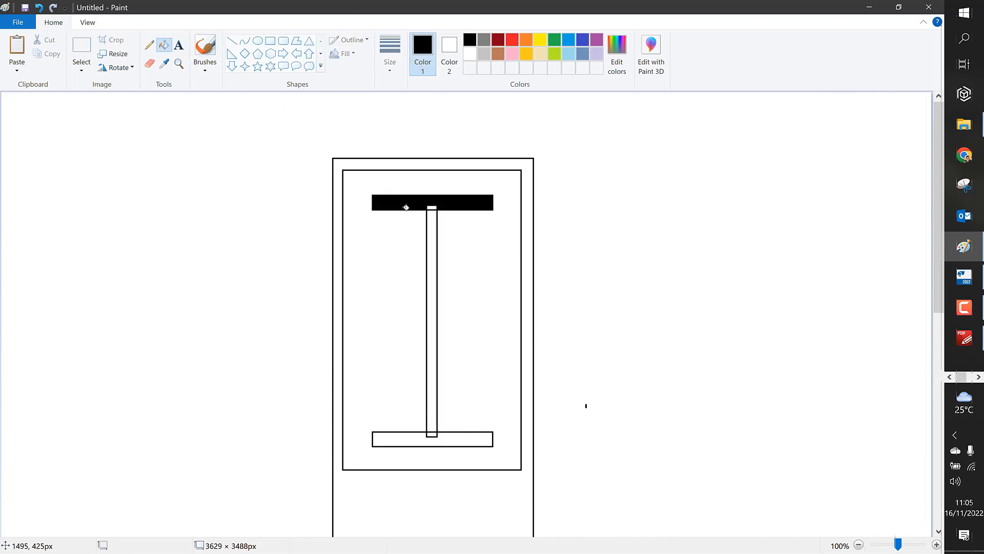
{"action": "left_click", "coordinate": [433, 218]}
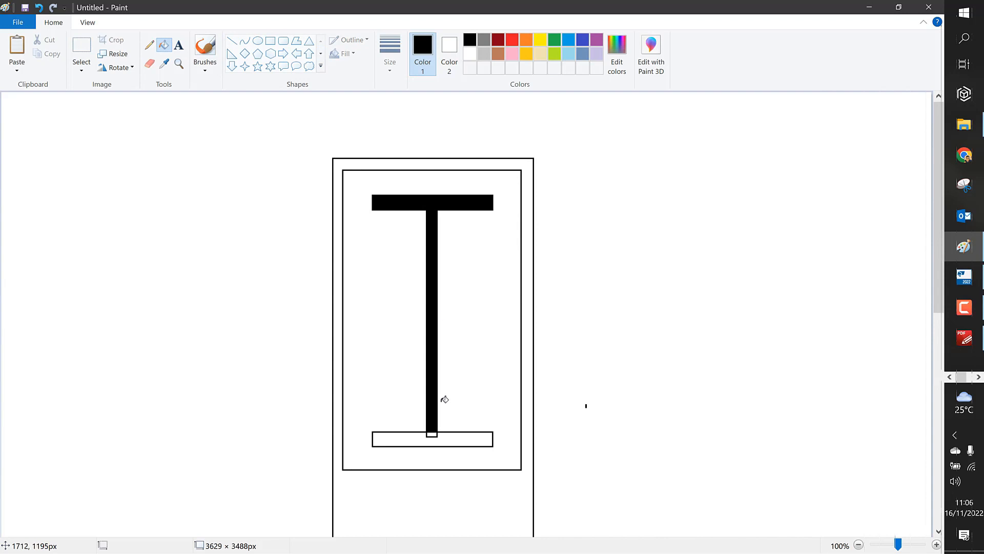
{"action": "left_click", "coordinate": [455, 439]}
{"action": "left_click", "coordinate": [431, 434]}
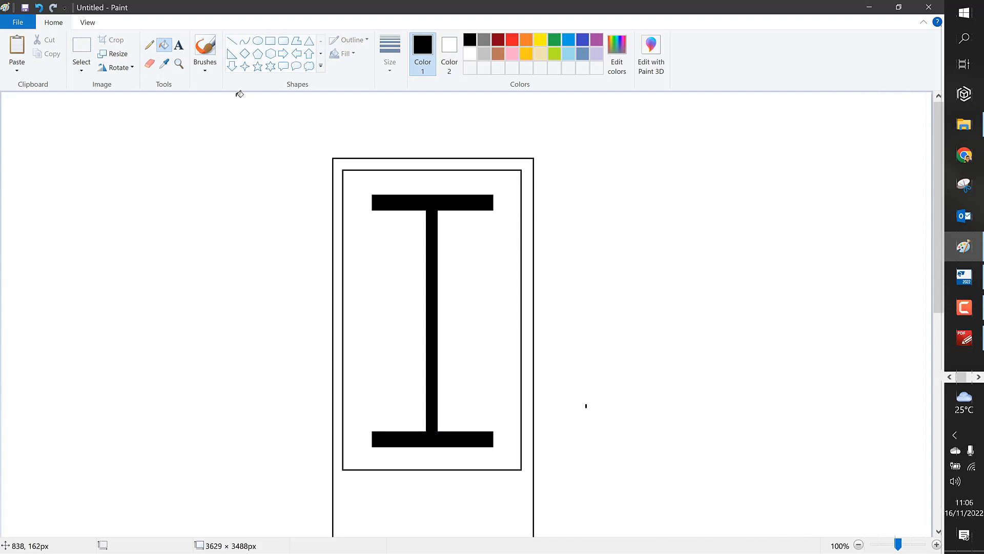
Step: Draw a bolt symbol left of the web below the top flange: a circle about 86 × 84 px with crossing centre lines
{"action": "left_click", "coordinate": [258, 41]}
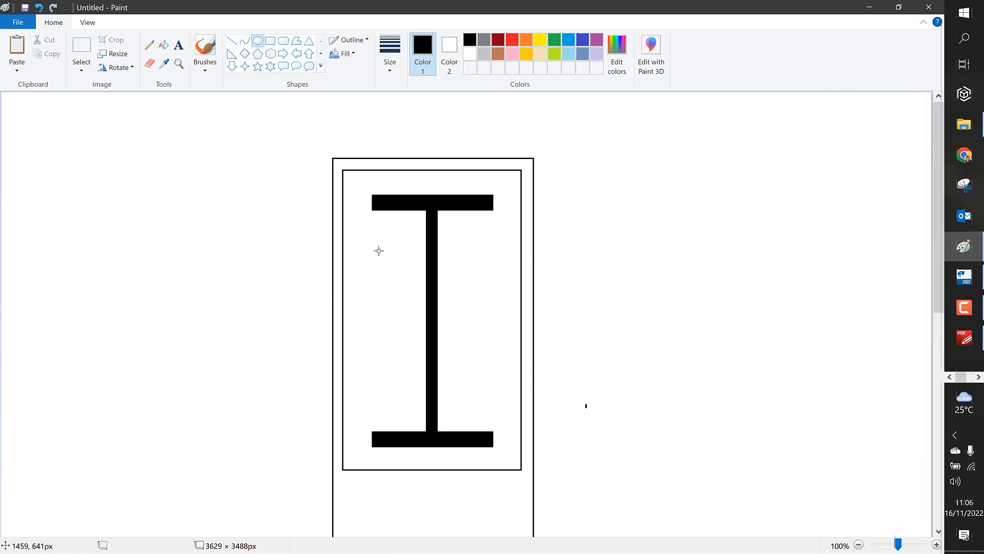
{"action": "left_click_drag", "start_coordinate": [376, 249], "coordinate": [399, 269]}
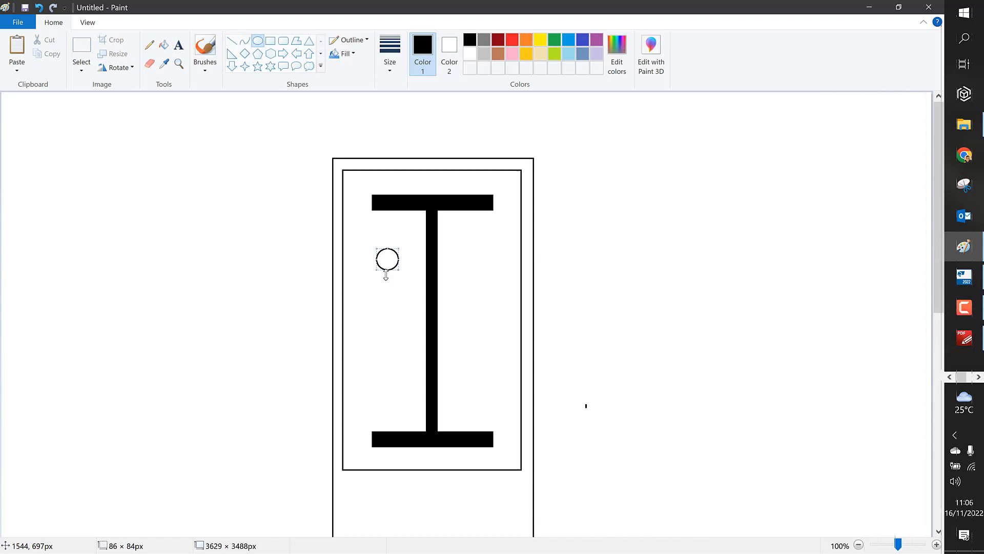
{"action": "left_click", "coordinate": [232, 41]}
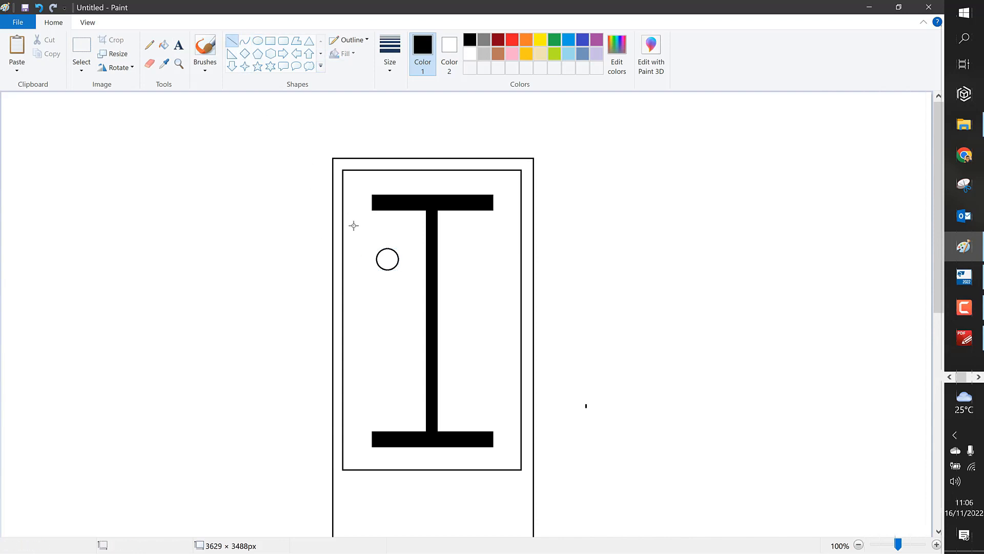
{"action": "mouse_move", "coordinate": [387, 244]}
{"action": "left_mouse_down"}
{"action": "mouse_move", "coordinate": [387, 275]}
{"action": "mouse_move", "coordinate": [377, 259]}
{"action": "mouse_move", "coordinate": [403, 260]}
{"action": "left_mouse_up"}
Step: Copy the bolt symbol and place the copy at the same height on the right side of the web
{"action": "left_click", "coordinate": [82, 45]}
{"action": "left_click_drag", "start_coordinate": [361, 239], "coordinate": [409, 289]}
{"action": "key", "text": "ctrl+c"}
{"action": "key", "text": "ctrl+v"}
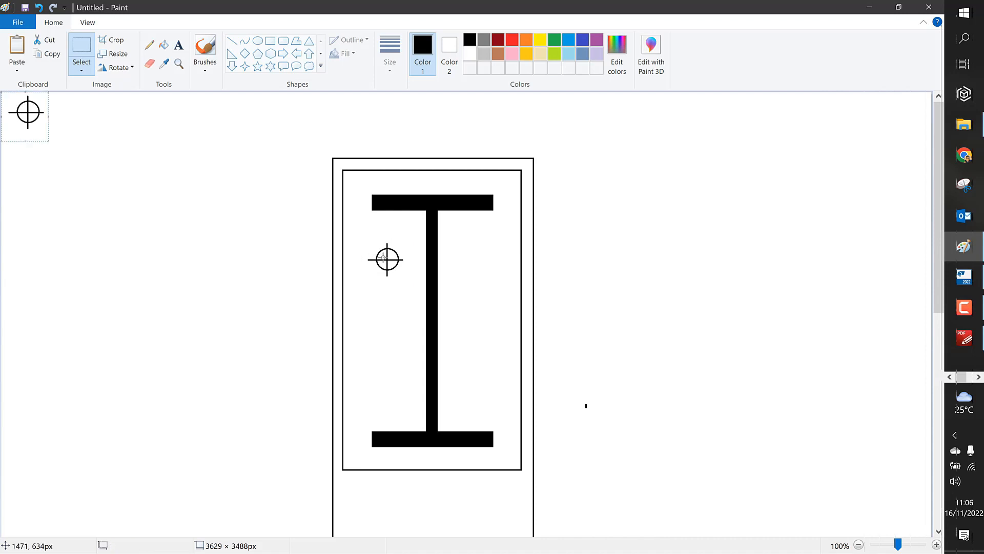
{"action": "left_click_drag", "start_coordinate": [33, 112], "coordinate": [487, 259]}
{"action": "left_click", "coordinate": [586, 272]}
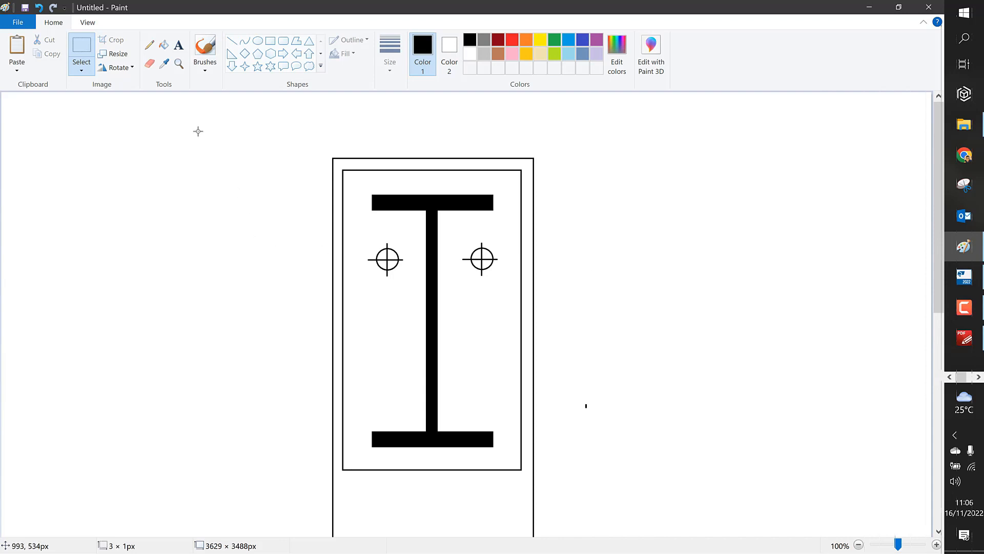
Step: Copy the row of two bolts and place two copies below it, making three bolt rows between the flanges
{"action": "left_click", "coordinate": [79, 61]}
{"action": "left_click_drag", "start_coordinate": [273, 238], "coordinate": [580, 283]}
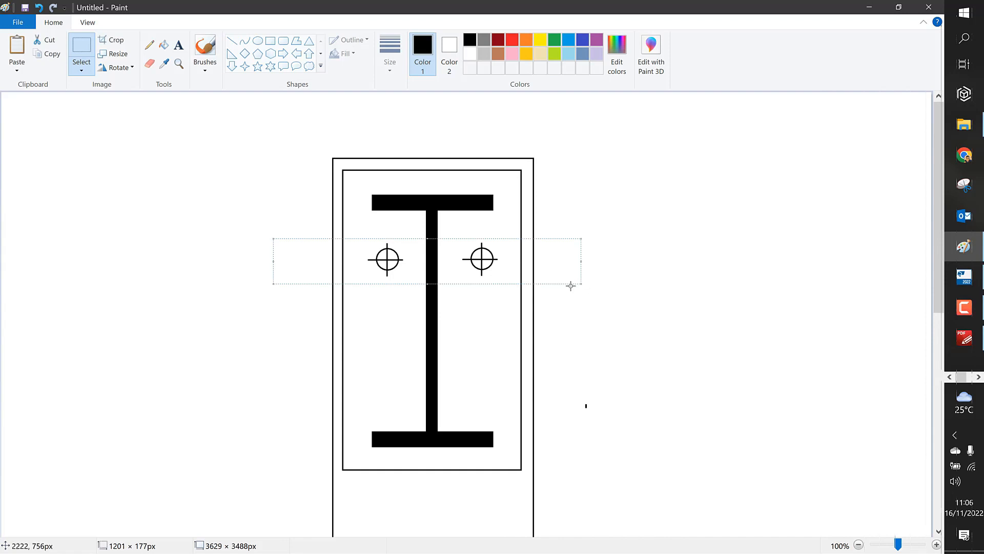
{"action": "key", "text": "ctrl+c"}
{"action": "key", "text": "ctrl+v"}
{"action": "left_click_drag", "start_coordinate": [159, 113], "coordinate": [431, 327]}
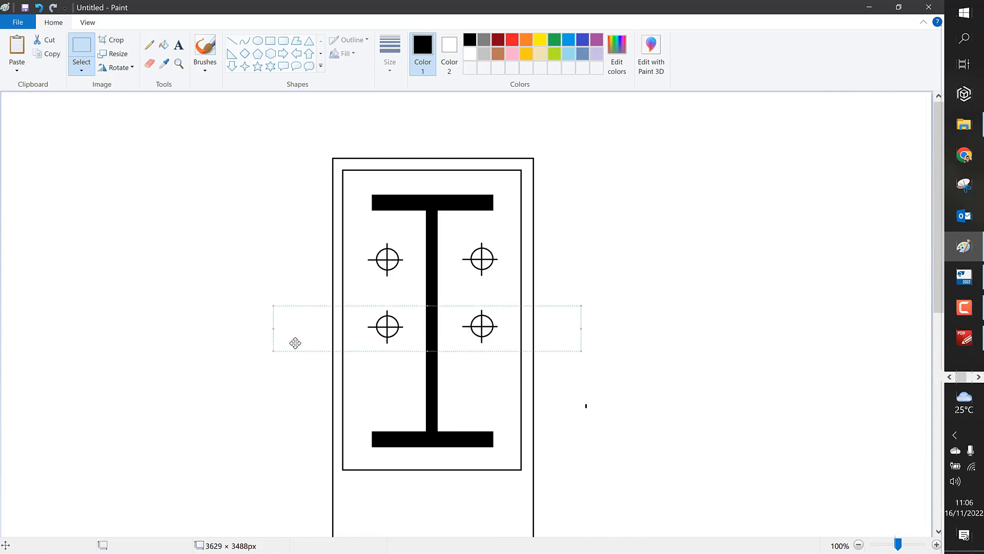
{"action": "key", "text": "ctrl+v"}
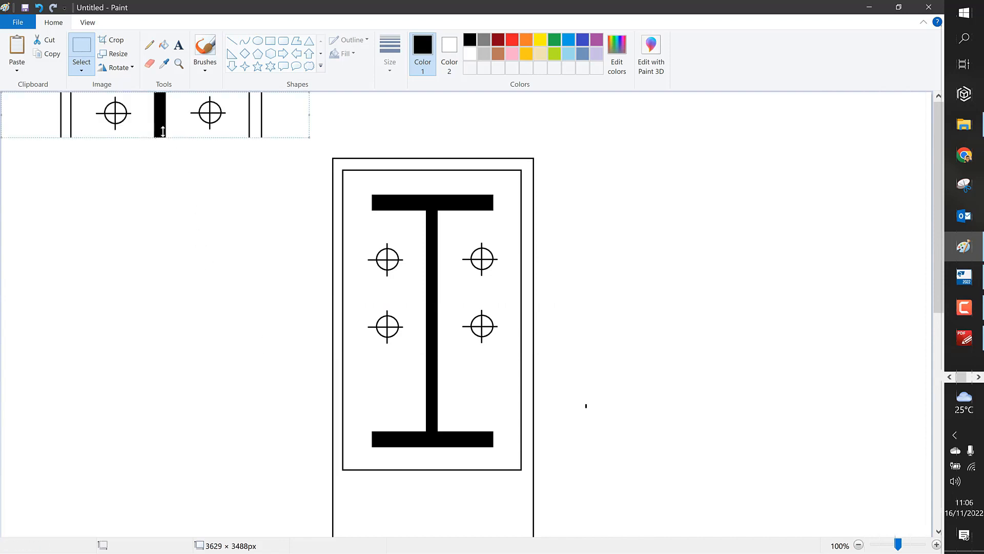
{"action": "mouse_move", "coordinate": [159, 114]}
{"action": "left_mouse_down"}
{"action": "mouse_move", "coordinate": [414, 410]}
{"action": "mouse_move", "coordinate": [429, 381]}
{"action": "left_mouse_up"}
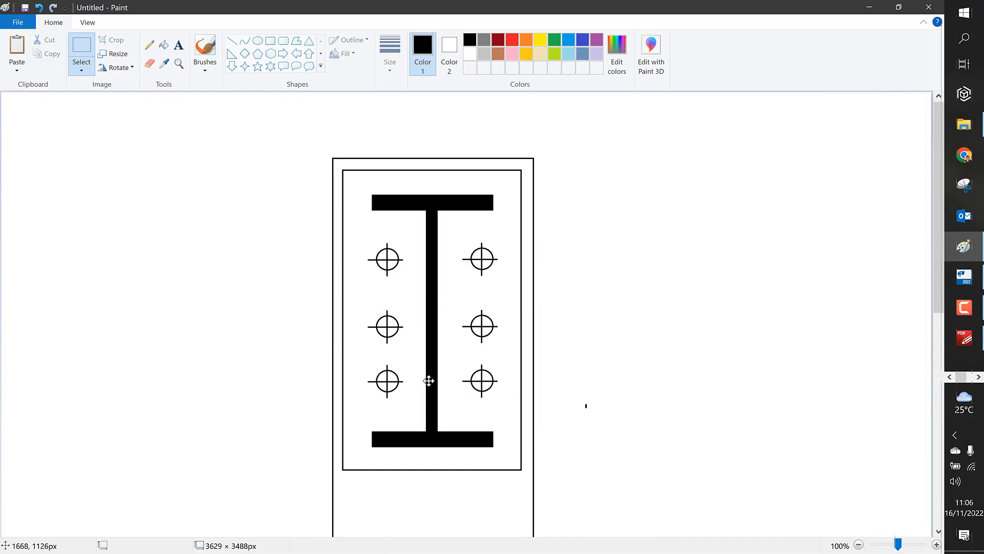
{"action": "left_click", "coordinate": [649, 318]}
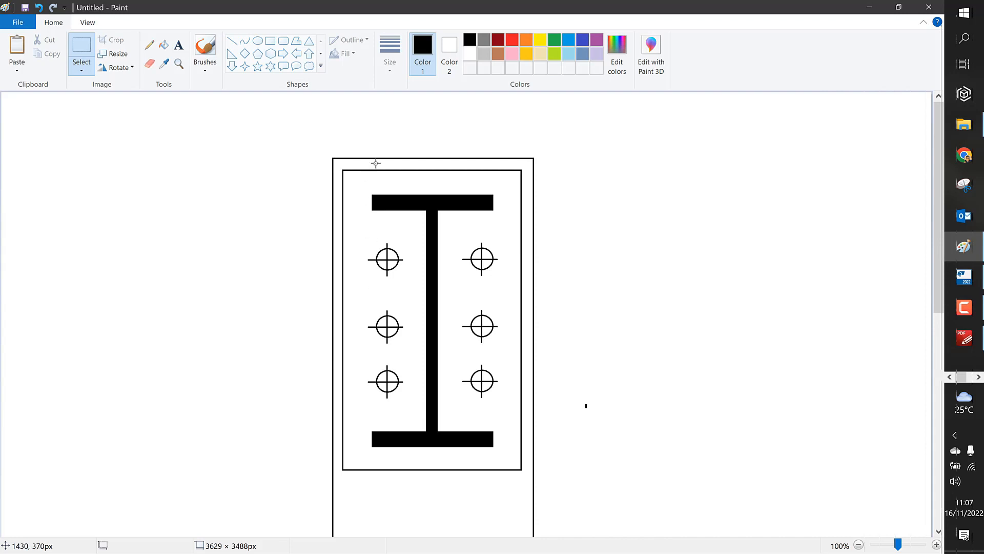
Step: Mark the midpoints of the end plate's top and bottom edges with small red circles
{"action": "left_click", "coordinate": [512, 41]}
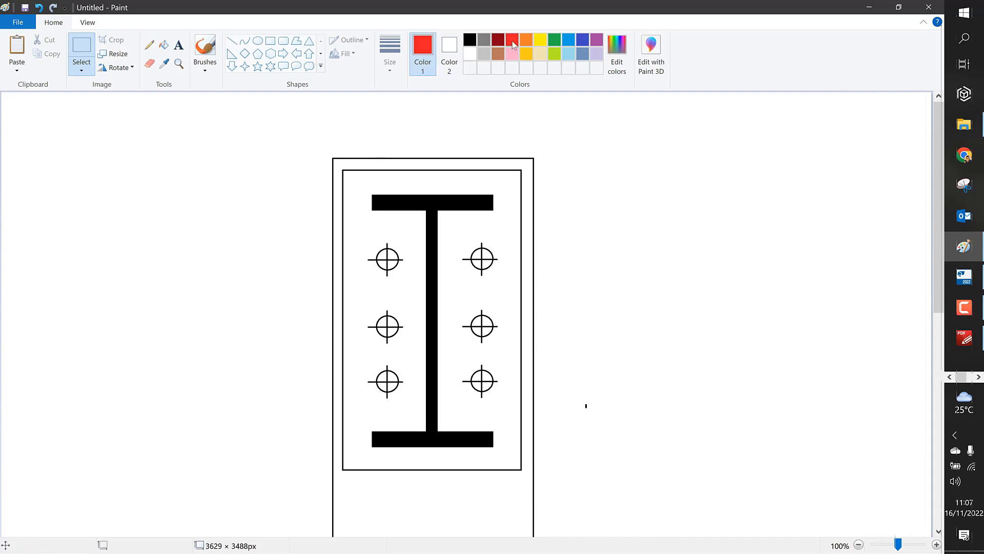
{"action": "left_click", "coordinate": [261, 43]}
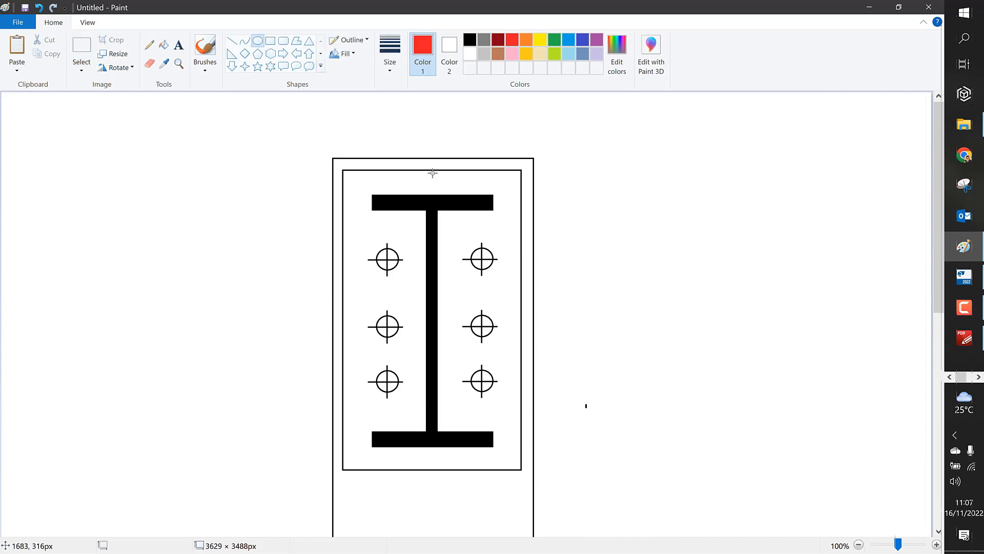
{"action": "left_click_drag", "start_coordinate": [428, 168], "coordinate": [431, 173]}
{"action": "left_click_drag", "start_coordinate": [430, 466], "coordinate": [435, 474]}
{"action": "left_click", "coordinate": [621, 387]}
{"action": "left_click_drag", "start_coordinate": [427, 167], "coordinate": [433, 175]}
{"action": "left_click", "coordinate": [595, 244]}
Step: Add red text labels, 1 above the upper marked point and 2 below the lower one
{"action": "left_click", "coordinate": [179, 45]}
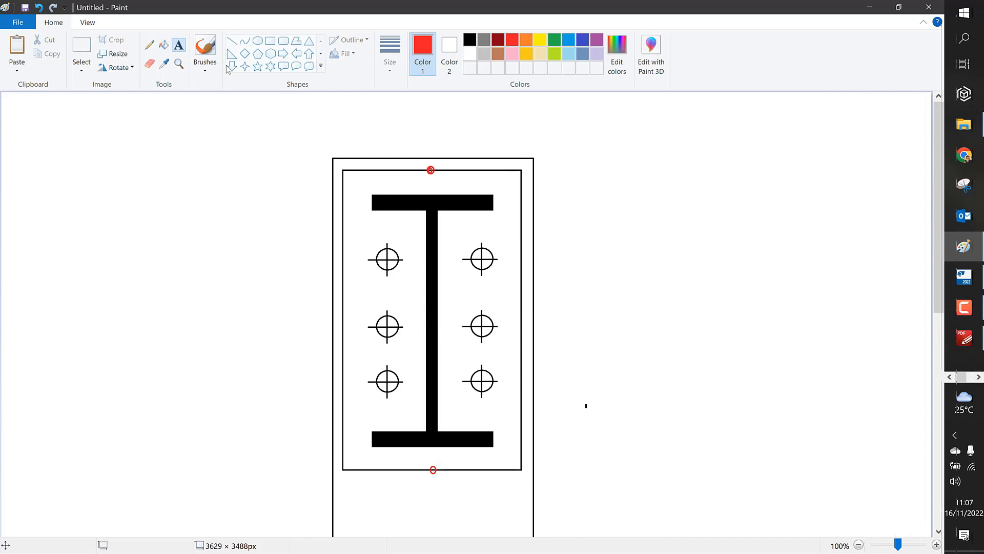
{"action": "left_click", "coordinate": [424, 138]}
{"action": "type", "text": "1"}
{"action": "left_click", "coordinate": [437, 494]}
{"action": "left_click", "coordinate": [433, 491]}
{"action": "type", "text": "2"}
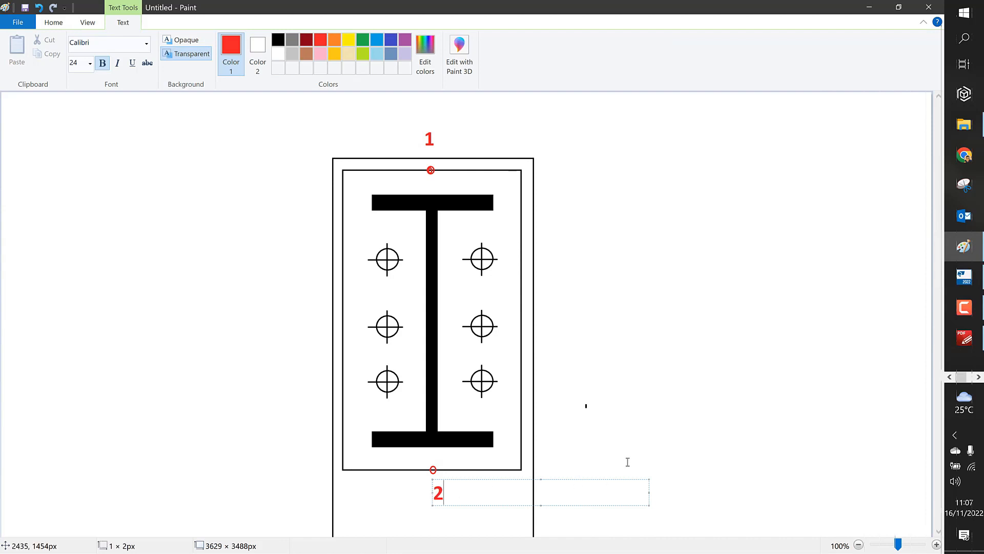
{"action": "left_click", "coordinate": [623, 409]}
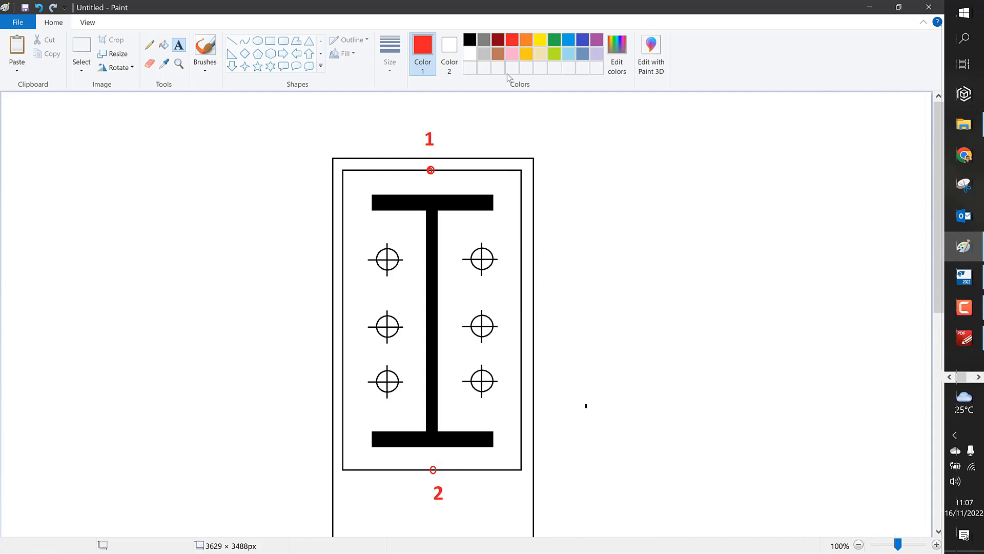
Step: Draw red horizontal lines through the three bolt rows, extended beyond the plate, and cross them with one vertical dimension line
{"action": "left_click", "coordinate": [230, 42]}
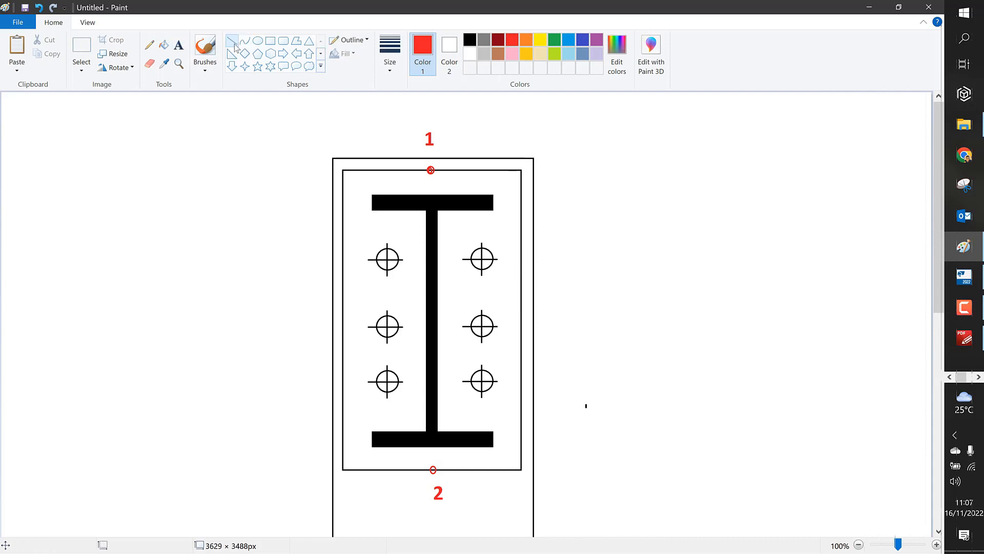
{"action": "left_click_drag", "start_coordinate": [482, 258], "coordinate": [241, 262]}
{"action": "left_click_drag", "start_coordinate": [240, 262], "coordinate": [240, 261]}
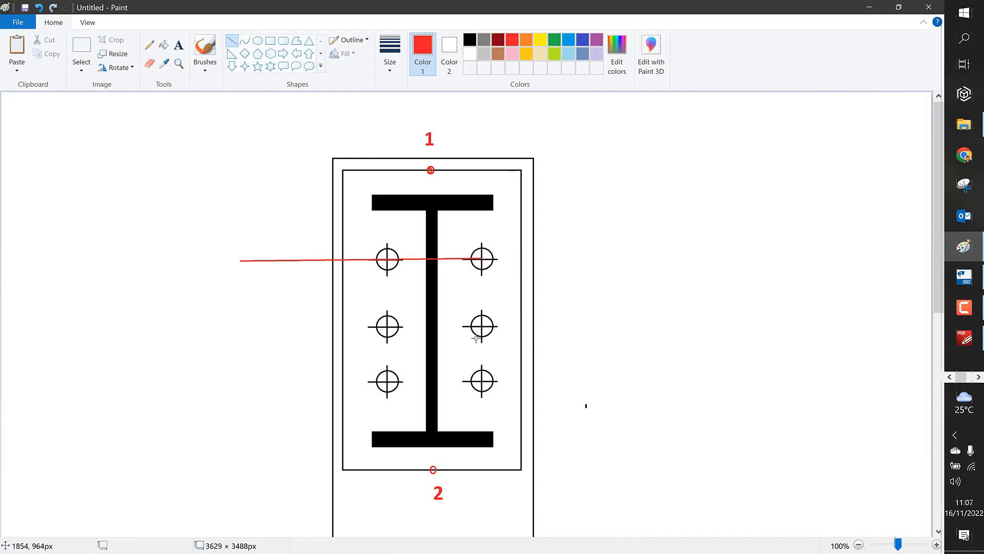
{"action": "left_click_drag", "start_coordinate": [481, 326], "coordinate": [243, 328]}
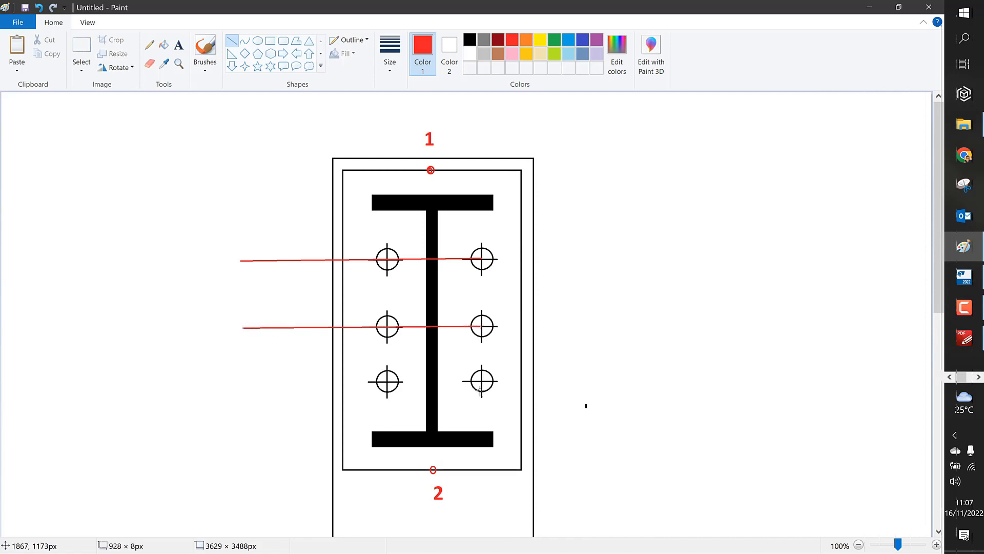
{"action": "left_click_drag", "start_coordinate": [481, 382], "coordinate": [242, 383]}
{"action": "left_click_drag", "start_coordinate": [263, 248], "coordinate": [266, 395]}
{"action": "left_click", "coordinate": [243, 427]}
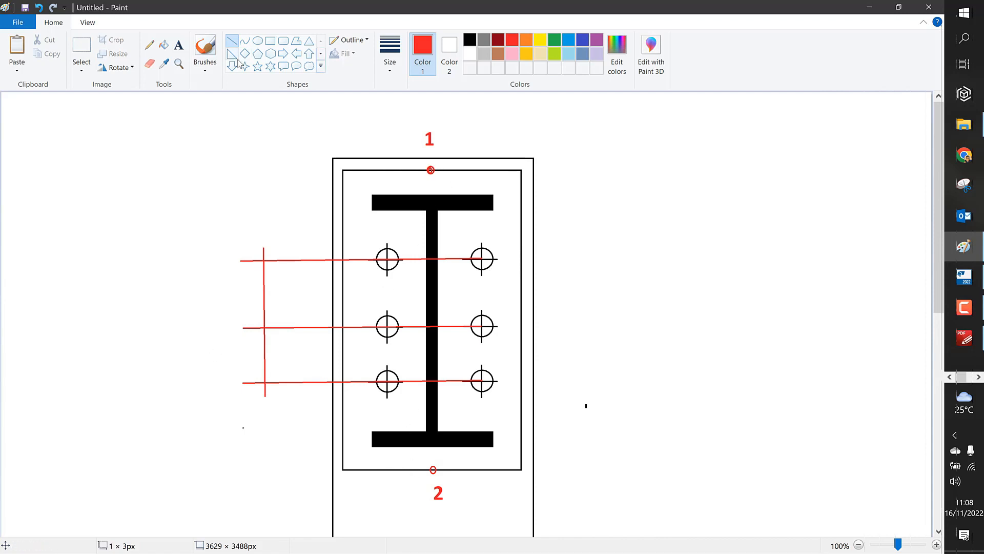
Step: Label the vertical dimension line between the bolt rows with a red text X
{"action": "left_click", "coordinate": [179, 45]}
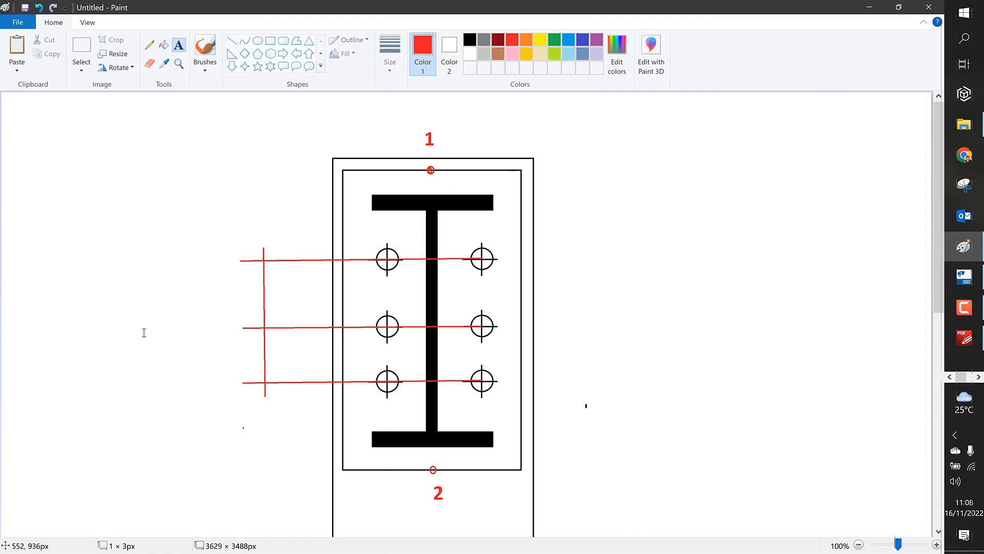
{"action": "left_click", "coordinate": [189, 317]}
{"action": "type", "text": "X"}
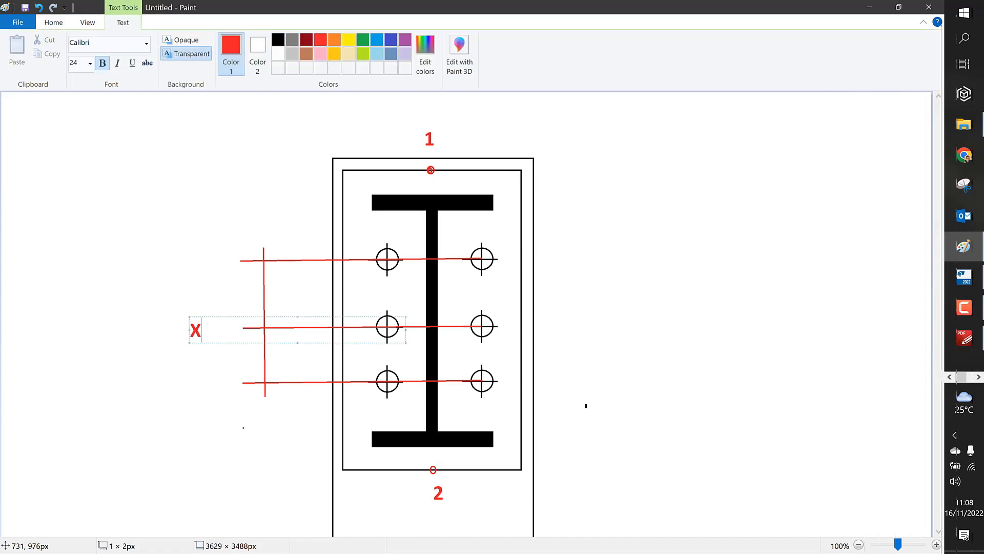
{"action": "left_click", "coordinate": [226, 395]}
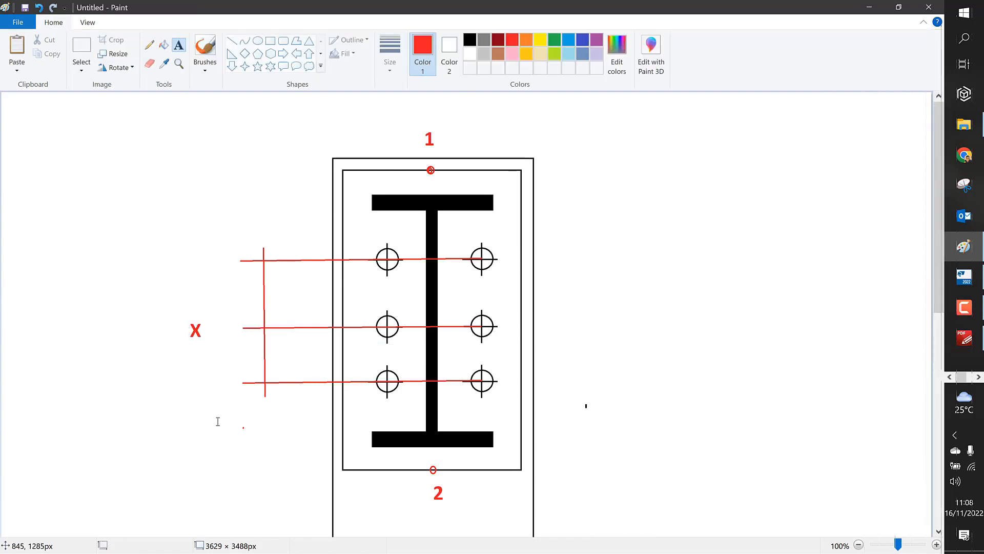
Step: Draw red vertical lines up through both bolt columns and cross them with a horizontal dimension line above the plate
{"action": "left_click", "coordinate": [231, 41]}
{"action": "mouse_move", "coordinate": [388, 382]}
{"action": "left_mouse_down"}
{"action": "mouse_move", "coordinate": [379, 111]}
{"action": "mouse_move", "coordinate": [388, 98]}
{"action": "left_mouse_up"}
{"action": "left_click_drag", "start_coordinate": [481, 394], "coordinate": [482, 102]}
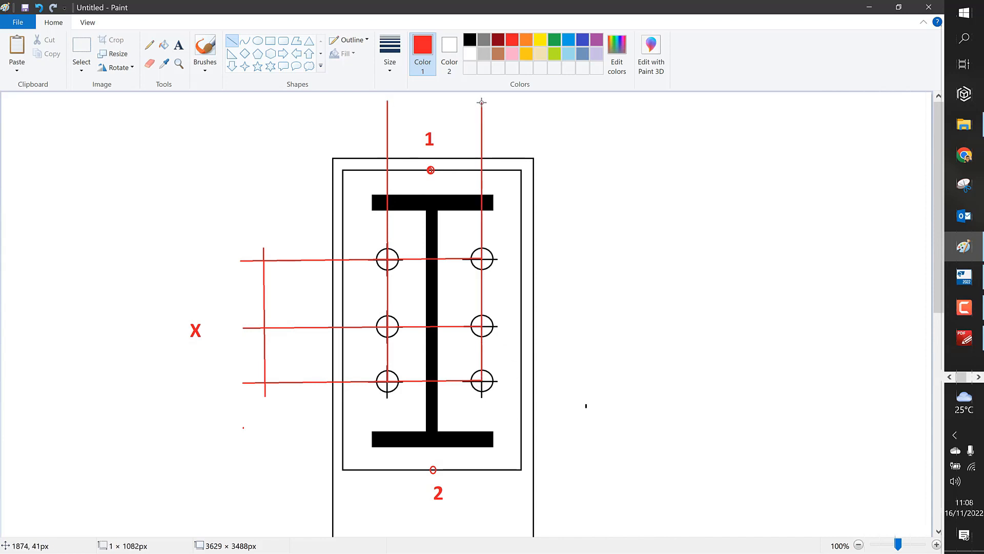
{"action": "left_click_drag", "start_coordinate": [373, 114], "coordinate": [491, 112]}
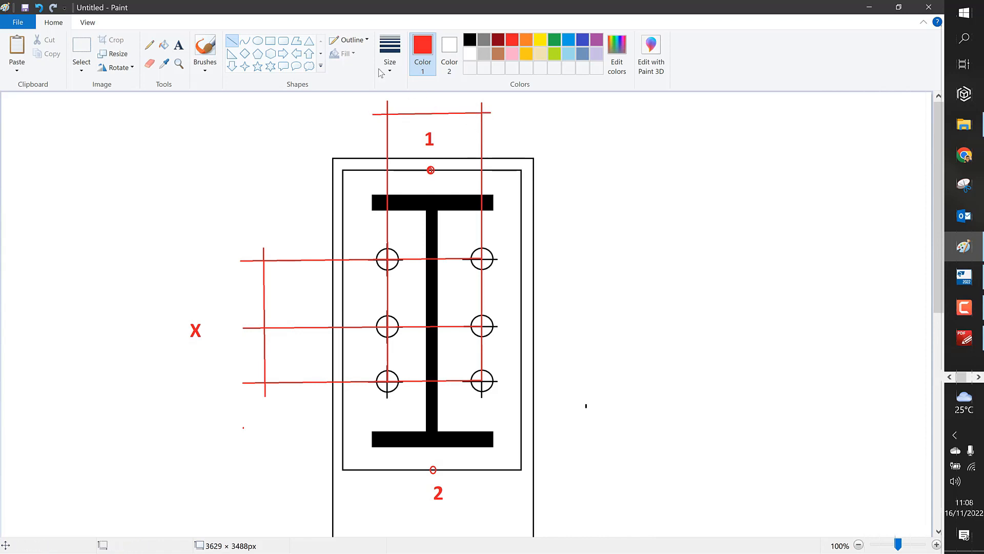
Step: Label the horizontal dimension line between the bolt columns with a red text Y
{"action": "left_click", "coordinate": [178, 46]}
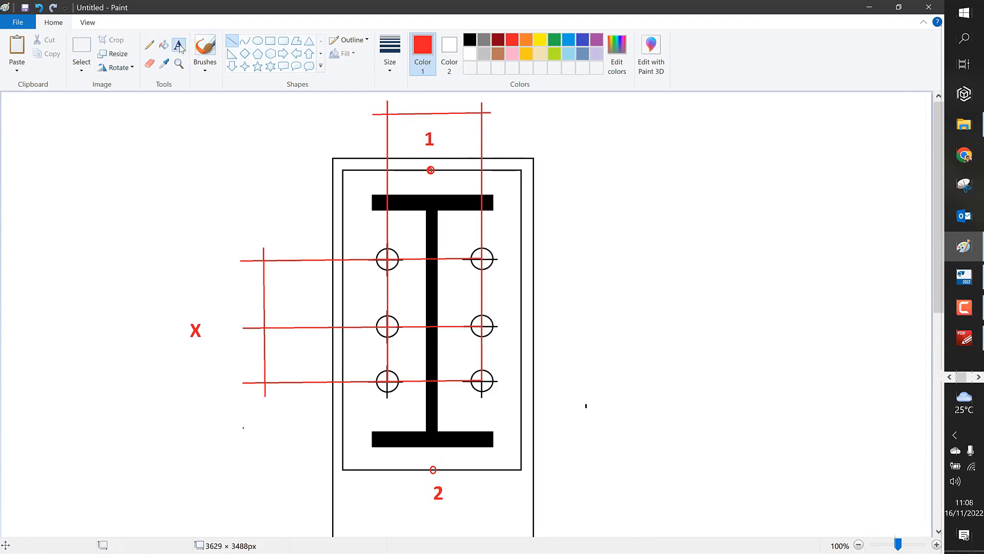
{"action": "left_click", "coordinate": [426, 99]}
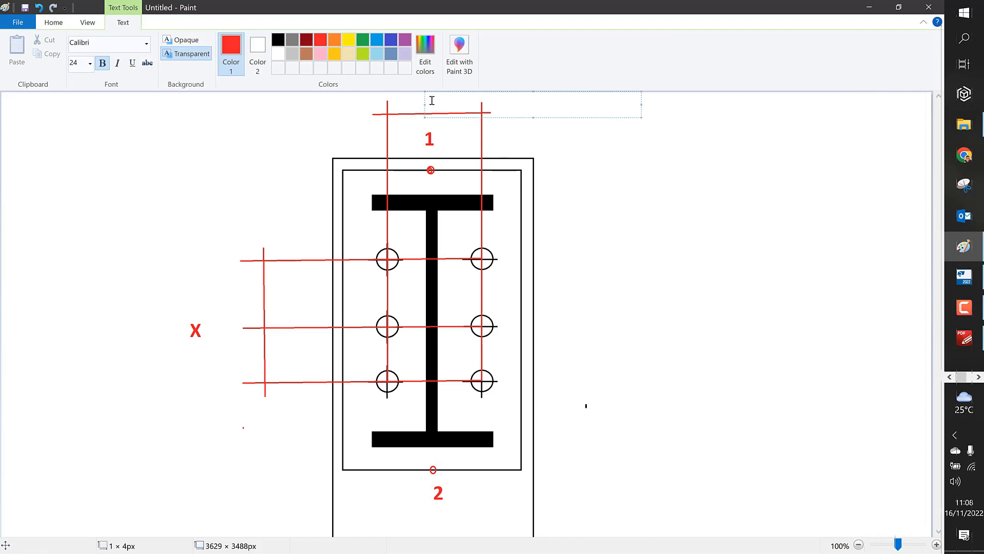
{"action": "type", "text": "Y"}
{"action": "left_click", "coordinate": [551, 137]}
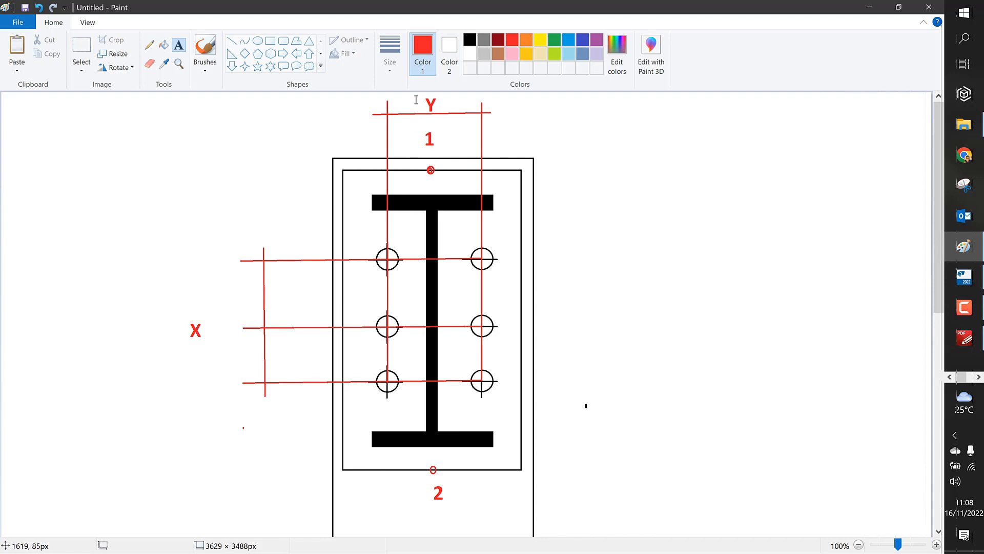
{"action": "left_click", "coordinate": [588, 167]}
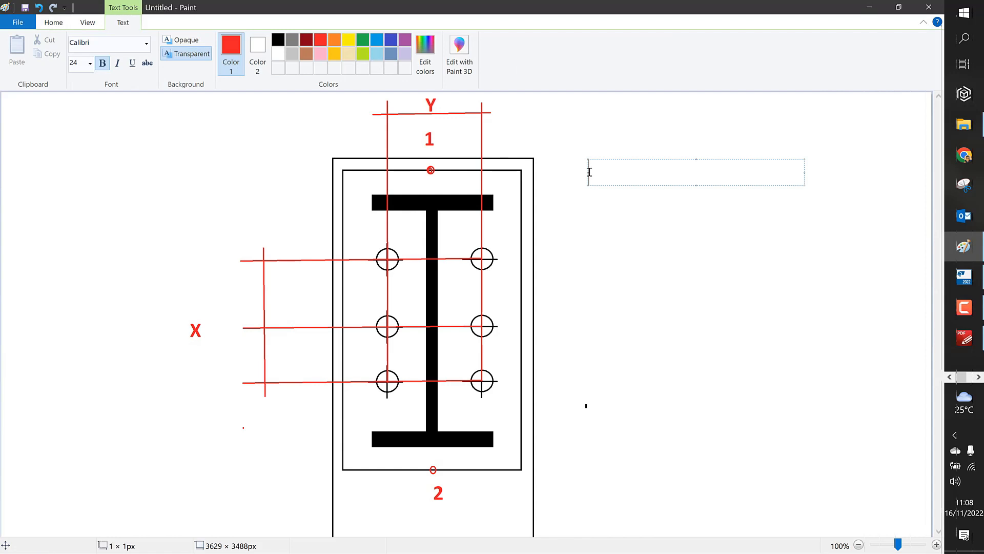
{"action": "left_click", "coordinate": [618, 264]}
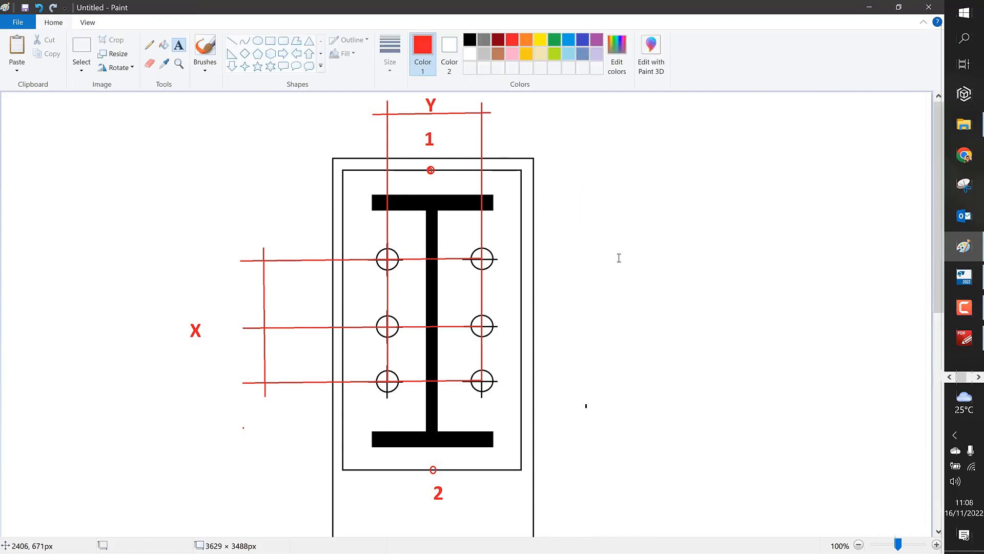
{"action": "scroll", "coordinate": [618, 254], "scroll_direction": "down", "scroll_amount": 4}
{"action": "scroll", "coordinate": [618, 251], "scroll_direction": "up", "scroll_amount": 4}
Step: Switch to Tekla Structures, start the steel Bolt command and display the bolt properties
{"action": "left_click", "coordinate": [872, 8]}
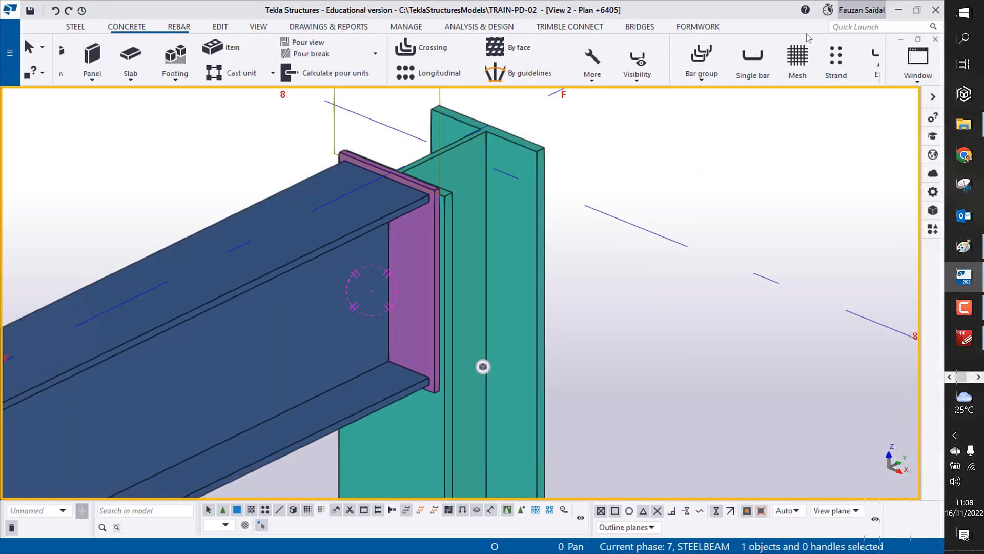
{"action": "middle_click_drag", "start_coordinate": [606, 229], "coordinate": [626, 304]}
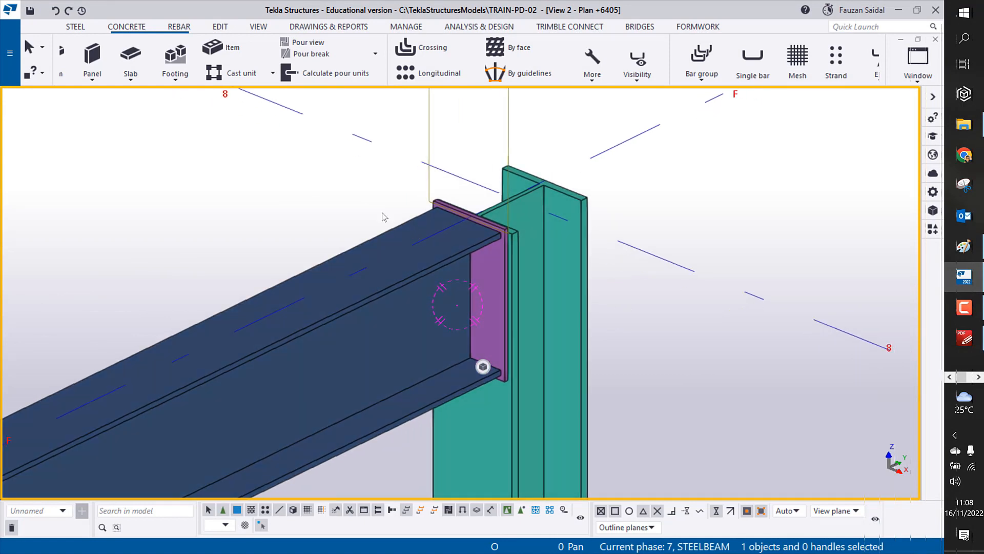
{"action": "middle_click_drag", "start_coordinate": [353, 218], "coordinate": [321, 227]}
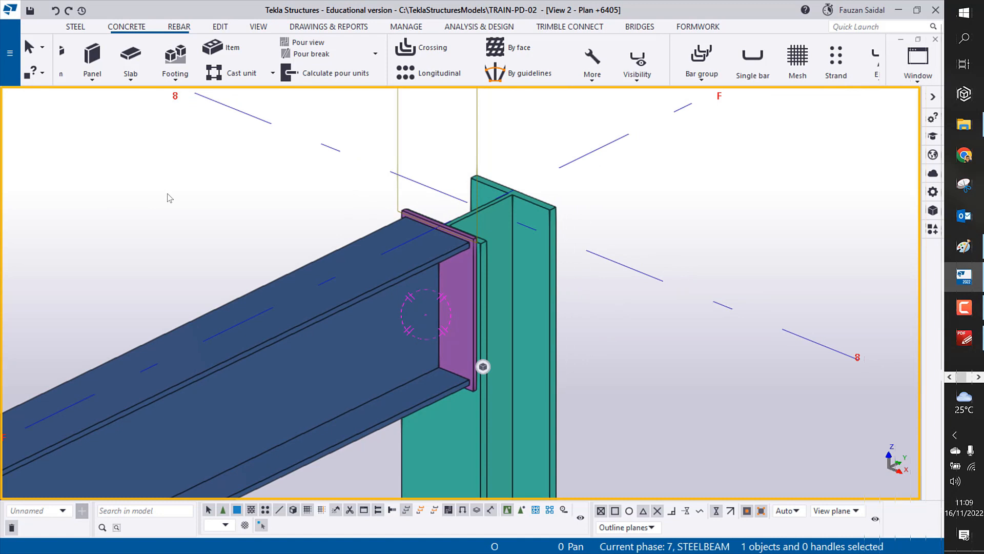
{"action": "left_click", "coordinate": [75, 26]}
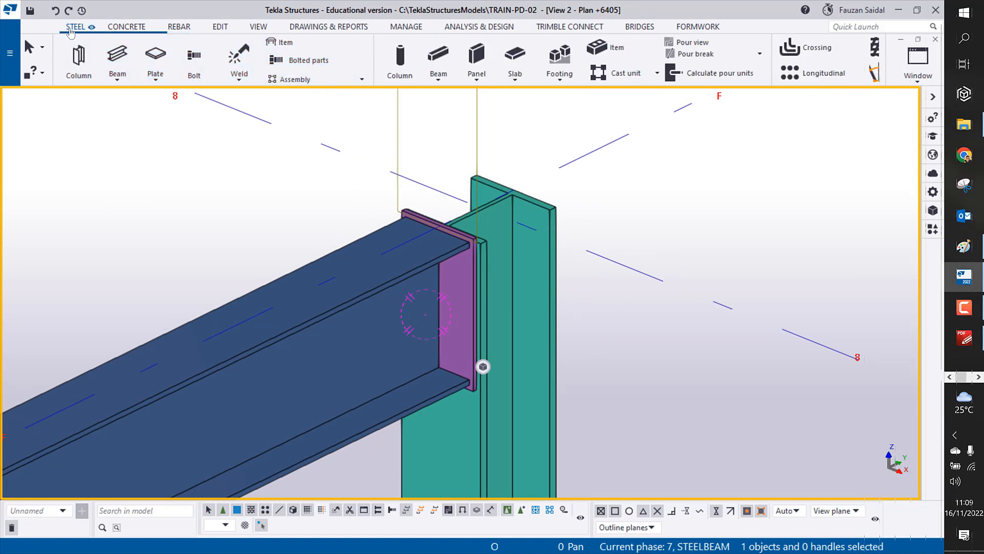
{"action": "left_click", "coordinate": [194, 62]}
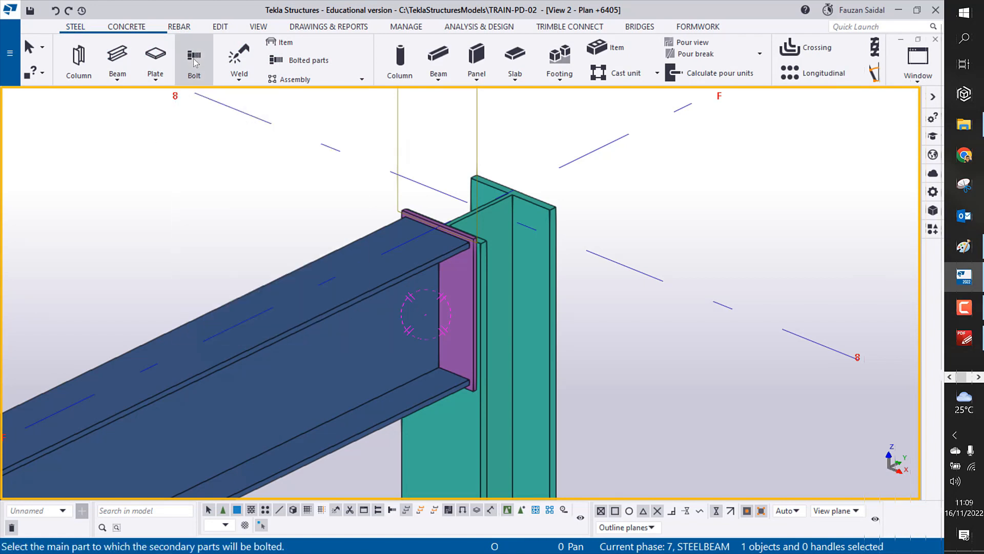
{"action": "left_click", "coordinate": [933, 192]}
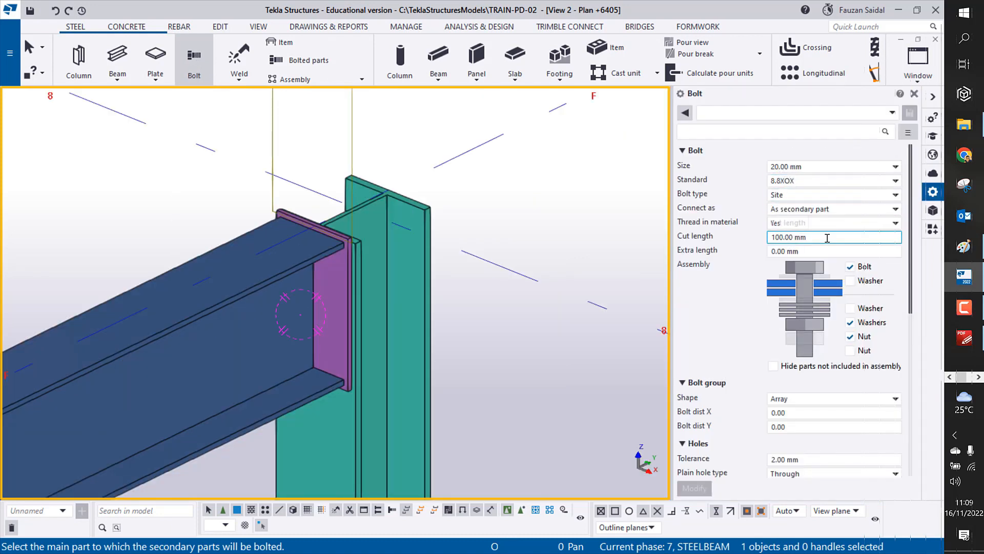
Step: Compare the bolt sizes offered by the 8.8XOX and A325N standards, ending with the standard set back to 8.8XOX
{"action": "left_click", "coordinate": [890, 166]}
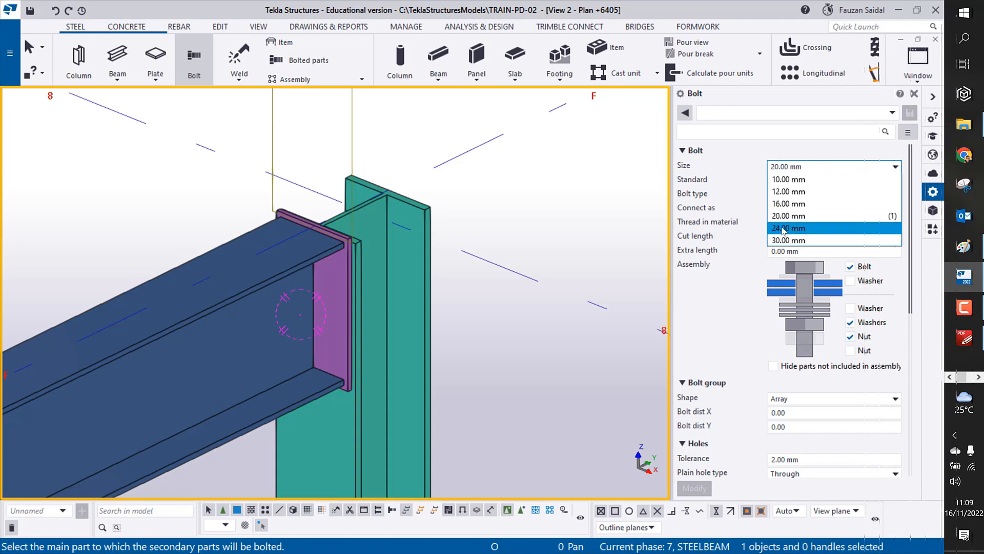
{"action": "left_click", "coordinate": [728, 292]}
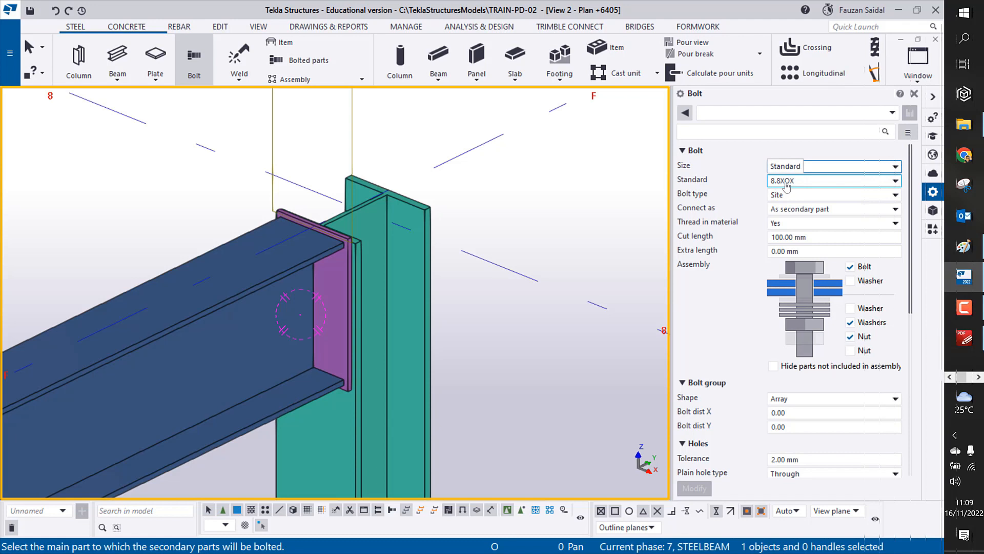
{"action": "left_click", "coordinate": [800, 167]}
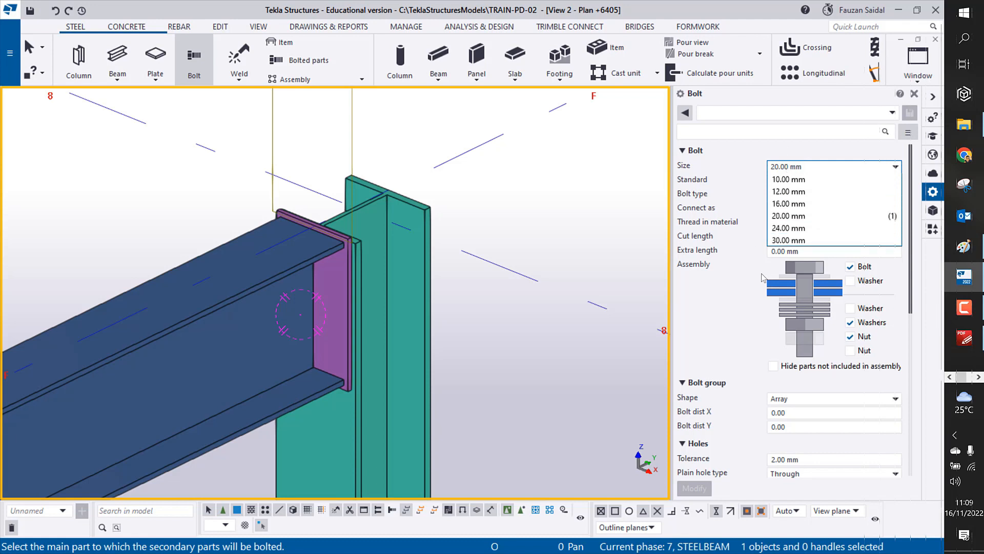
{"action": "left_click", "coordinate": [729, 295]}
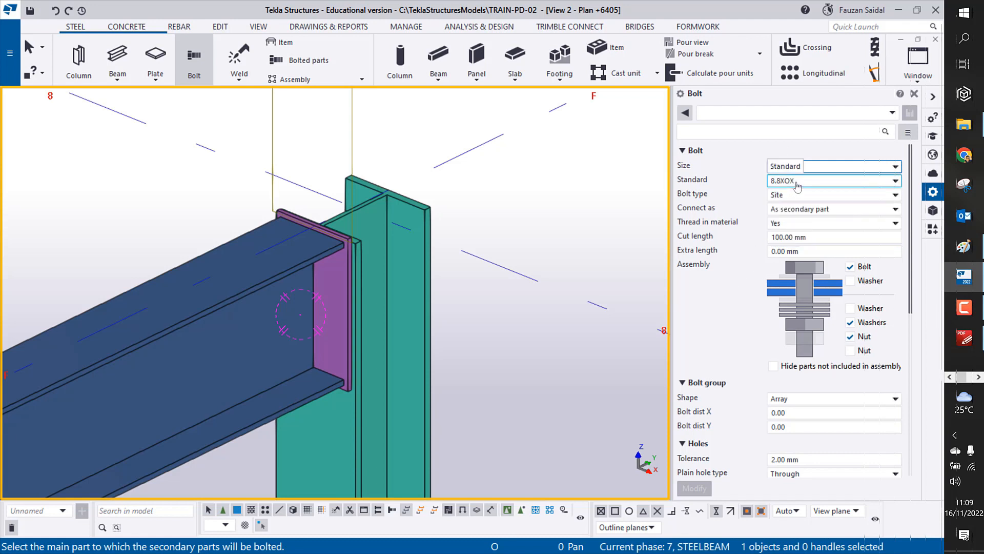
{"action": "left_click", "coordinate": [798, 181]}
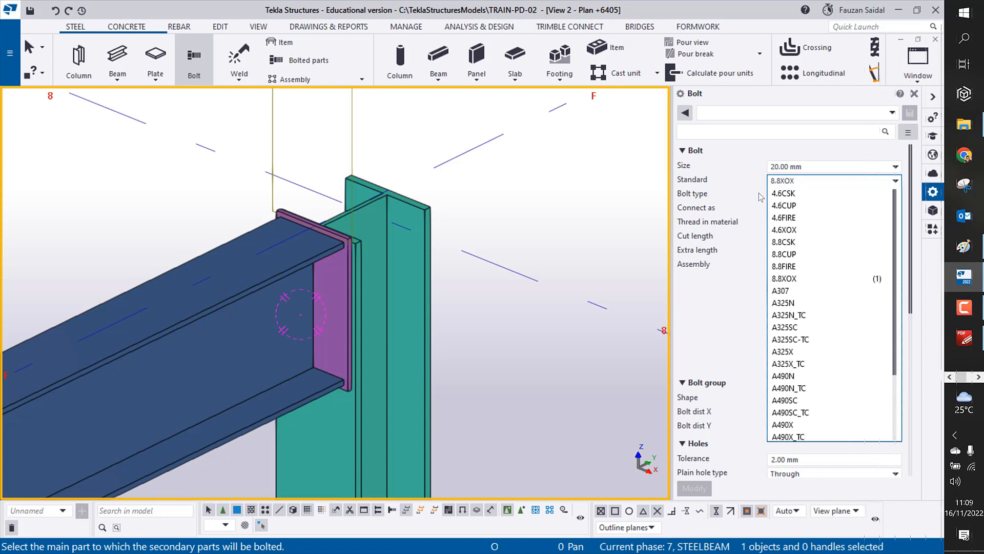
{"action": "left_click", "coordinate": [798, 303]}
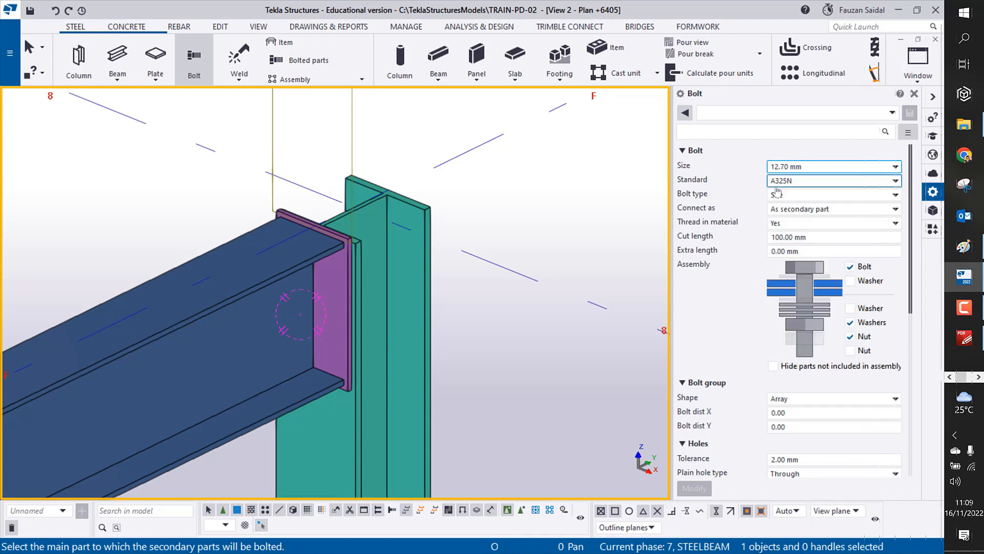
{"action": "left_click", "coordinate": [824, 168]}
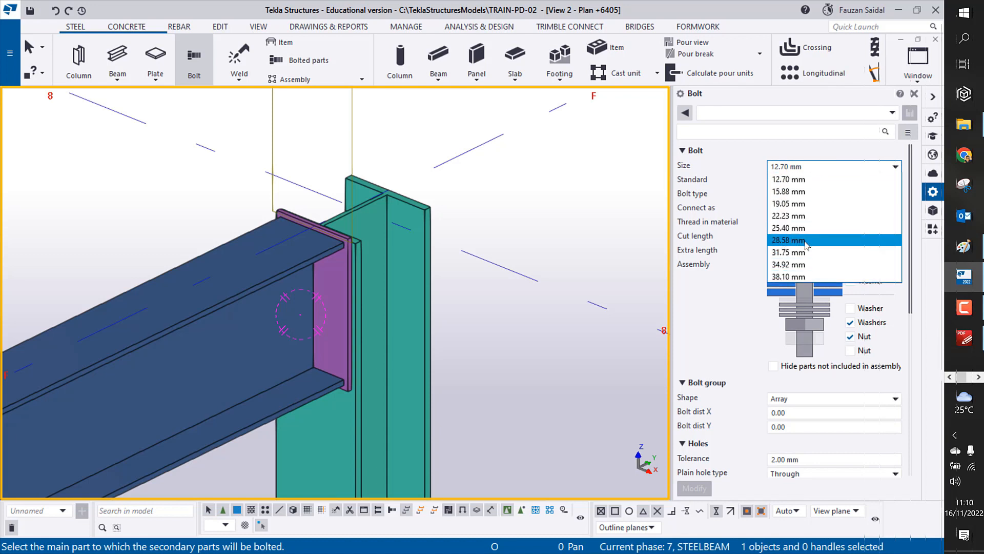
{"action": "left_click", "coordinate": [913, 289]}
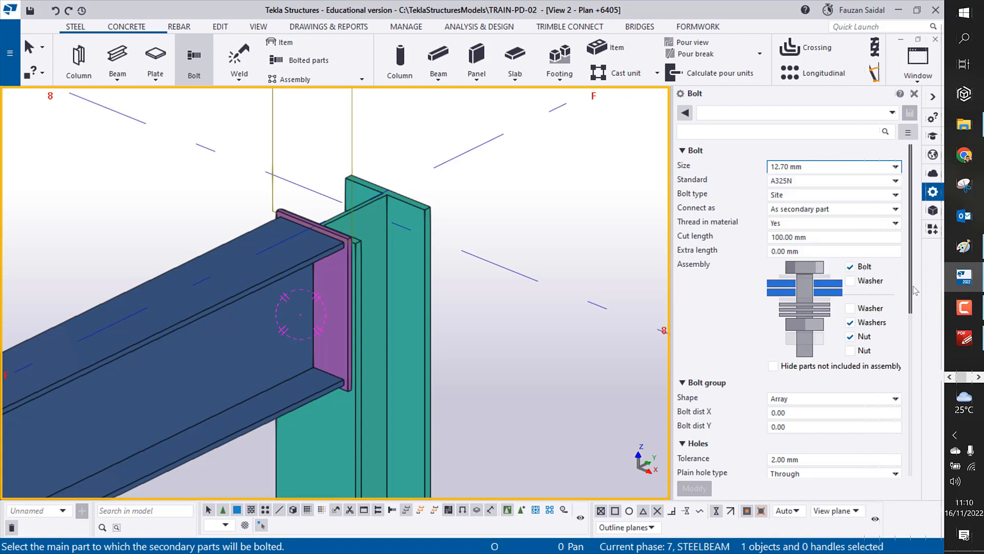
{"action": "left_click", "coordinate": [790, 181]}
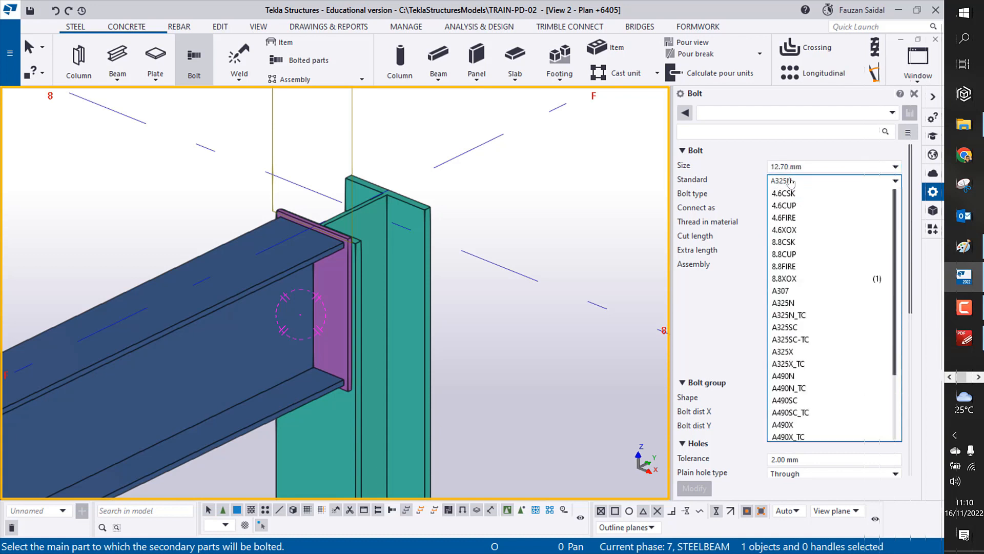
{"action": "left_click", "coordinate": [794, 280]}
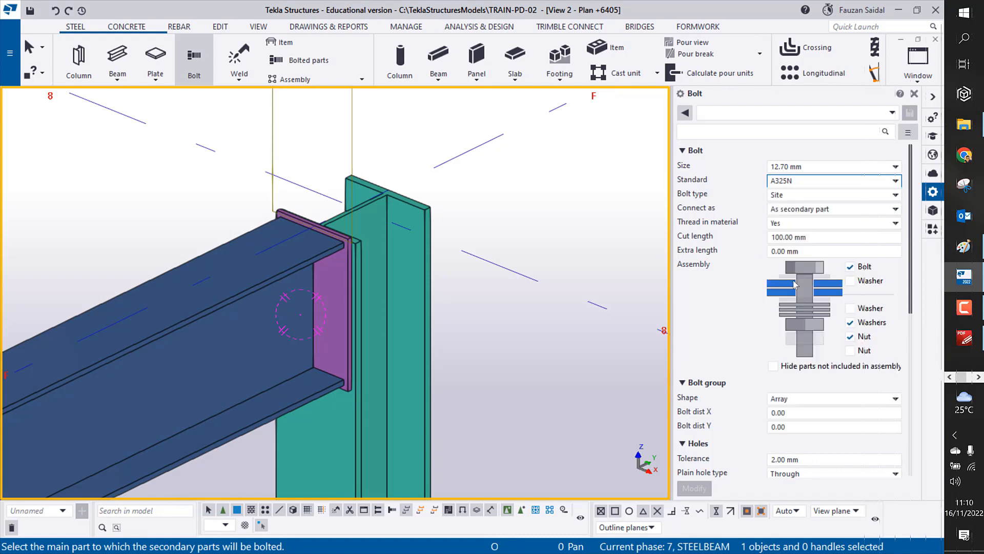
{"action": "left_click", "coordinate": [824, 169]}
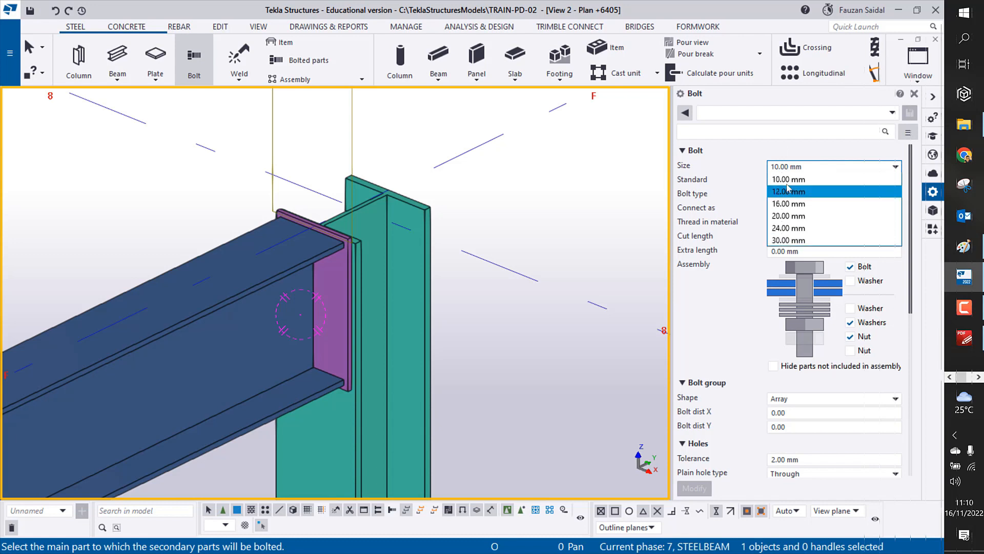
{"action": "left_click", "coordinate": [725, 302]}
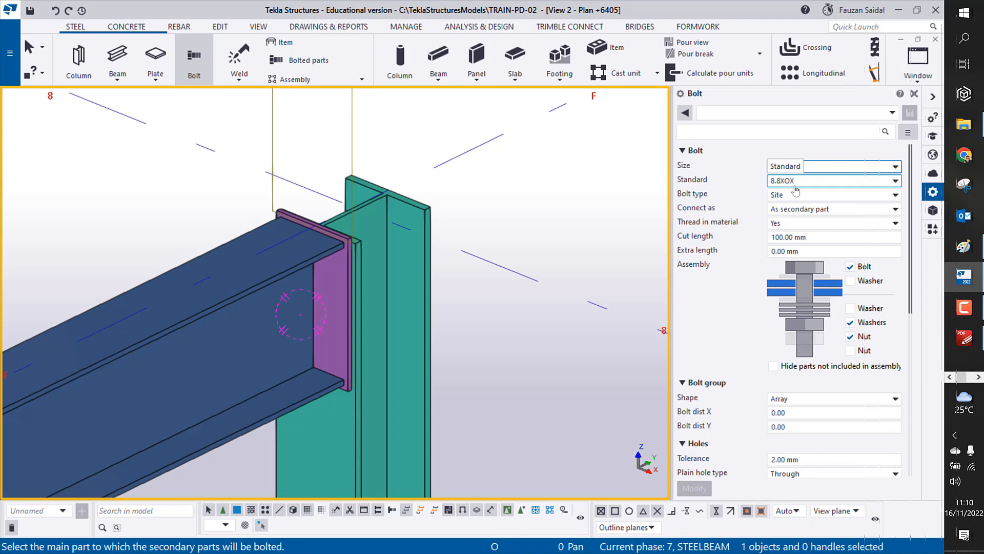
Step: Set the bolt size to 16.00 mm and the bolt type to Workshop
{"action": "left_click", "coordinate": [805, 169]}
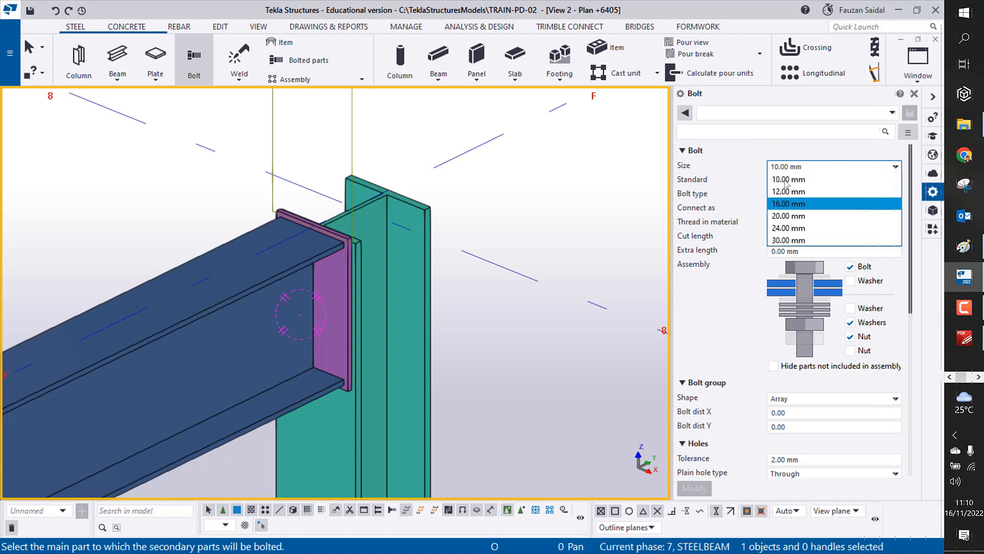
{"action": "left_click", "coordinate": [785, 203]}
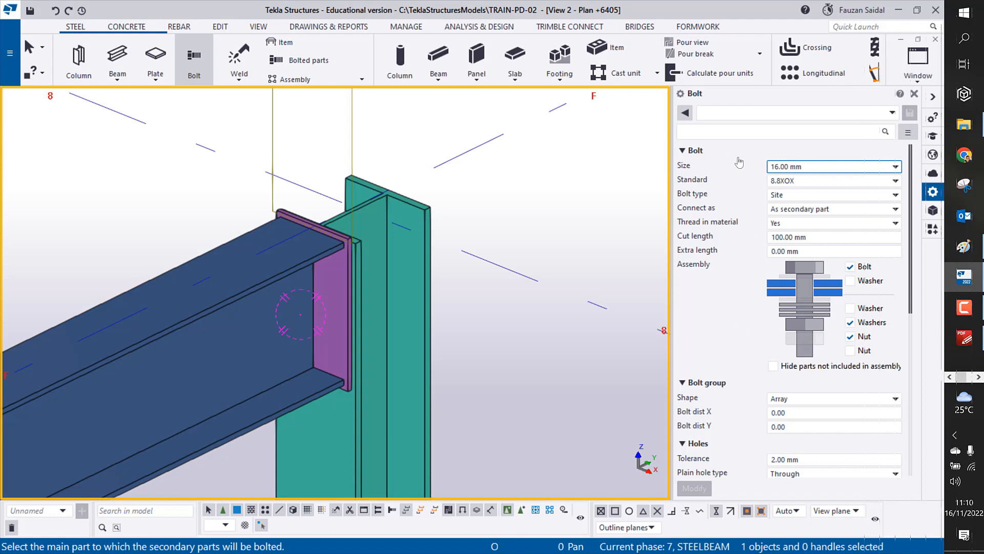
{"action": "left_click", "coordinate": [786, 197]}
{"action": "left_click", "coordinate": [781, 216]}
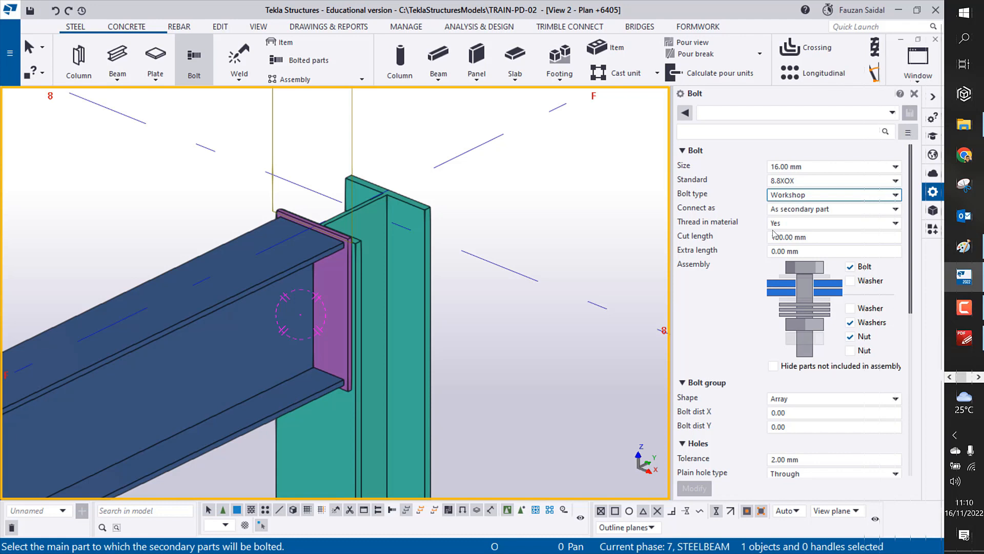
Step: Set the bolt type to Site
{"action": "scroll", "coordinate": [774, 233], "scroll_direction": "down", "scroll_amount": 3}
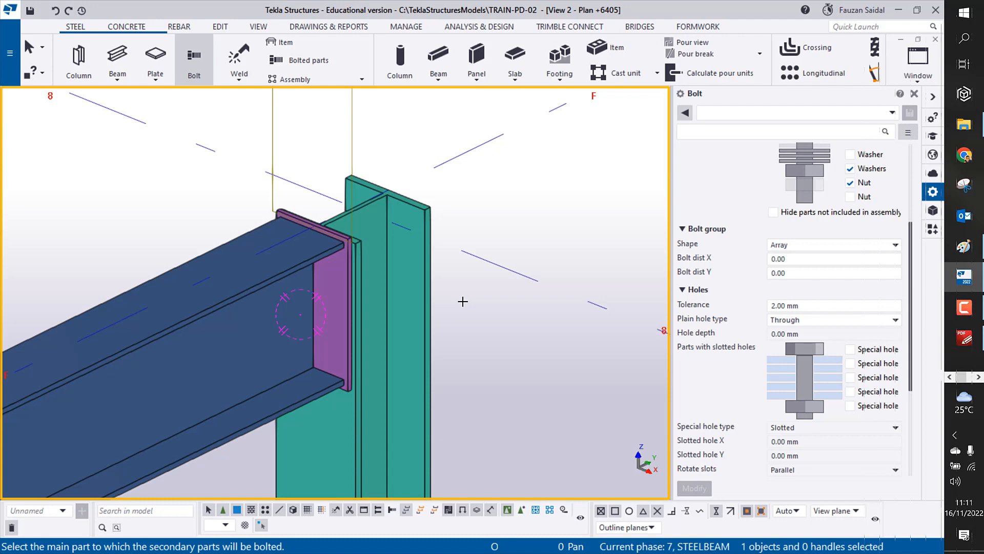
{"action": "left_click", "coordinate": [798, 259]}
{"action": "scroll", "coordinate": [796, 246], "scroll_direction": "up", "scroll_amount": 5}
{"action": "left_click", "coordinate": [795, 195]}
{"action": "left_click", "coordinate": [791, 208]}
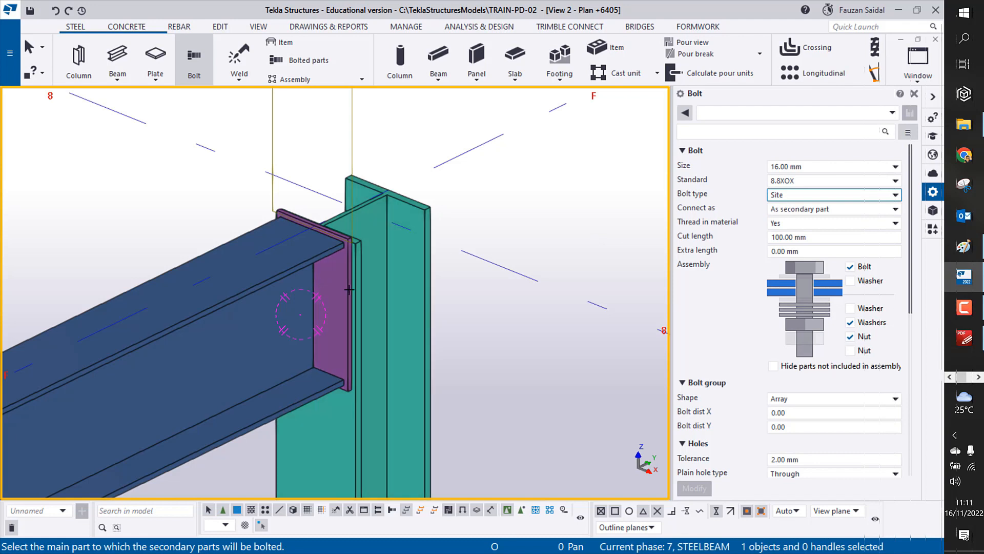
Step: Include the washer directly under the bolt head in the bolt assembly
{"action": "scroll", "coordinate": [360, 287], "scroll_direction": "down", "scroll_amount": 2}
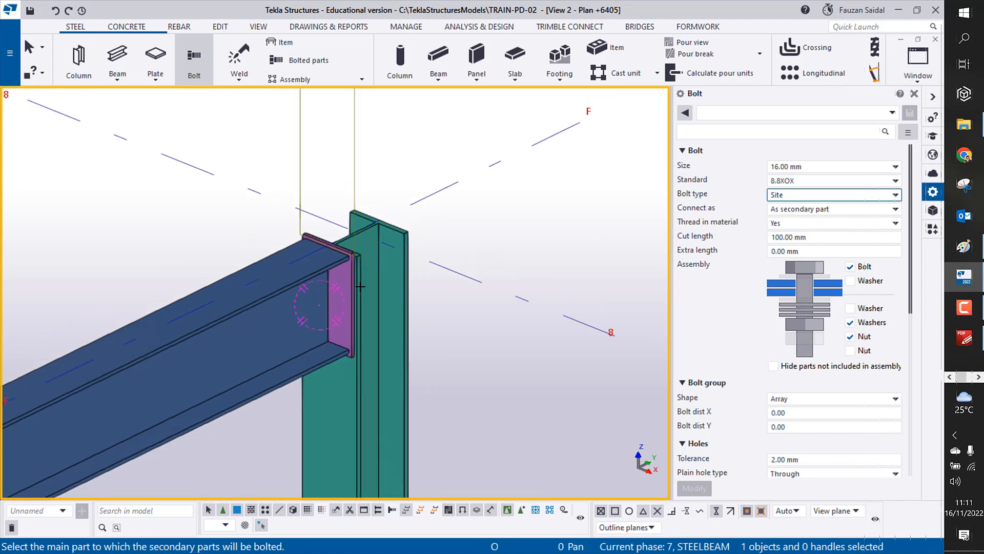
{"action": "scroll", "coordinate": [397, 336], "scroll_direction": "down", "scroll_amount": 3}
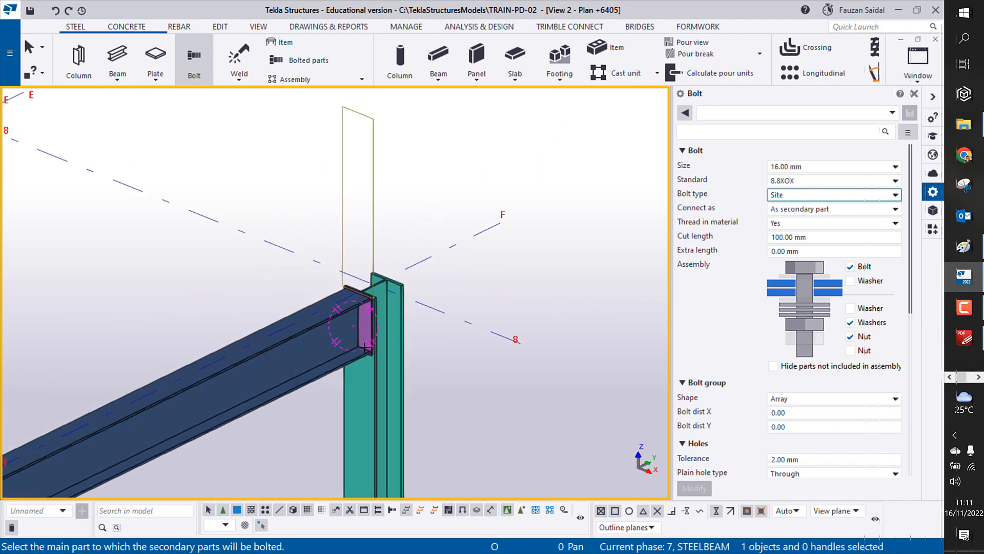
{"action": "scroll", "coordinate": [365, 348], "scroll_direction": "up", "scroll_amount": 2}
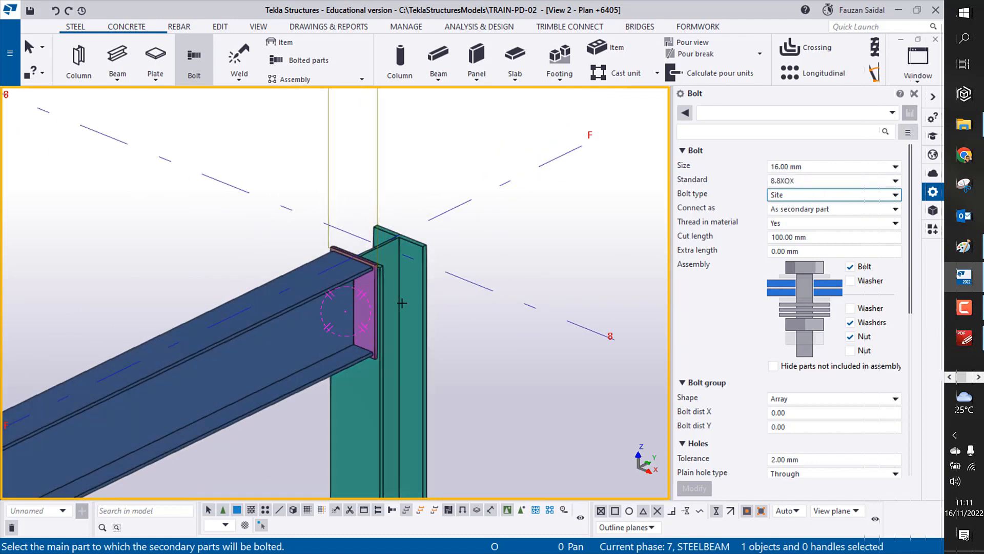
{"action": "scroll", "coordinate": [388, 304], "scroll_direction": "up", "scroll_amount": 3}
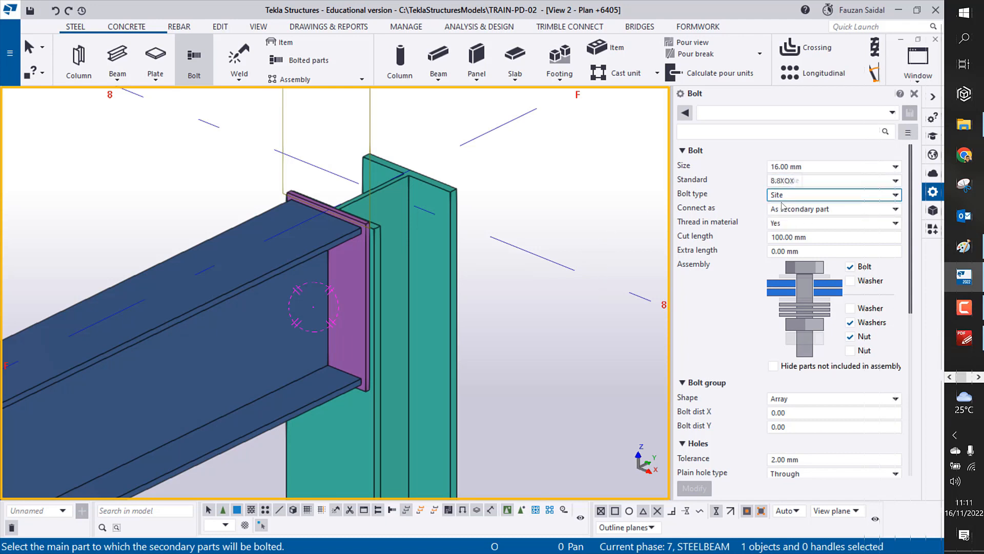
{"action": "middle_click_drag", "start_coordinate": [574, 233], "coordinate": [563, 215]}
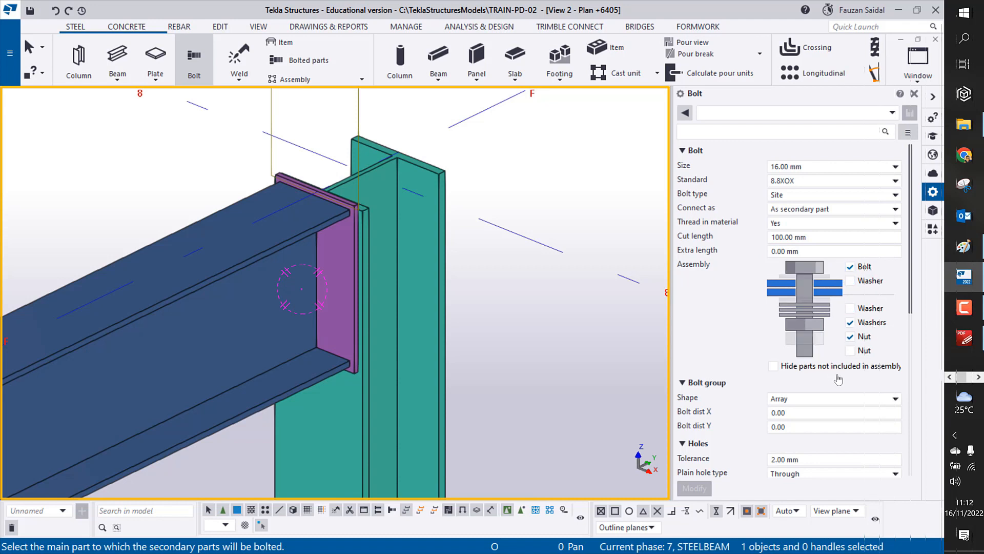
{"action": "left_click", "coordinate": [851, 281]}
{"action": "scroll", "coordinate": [717, 328], "scroll_direction": "down", "scroll_amount": 3}
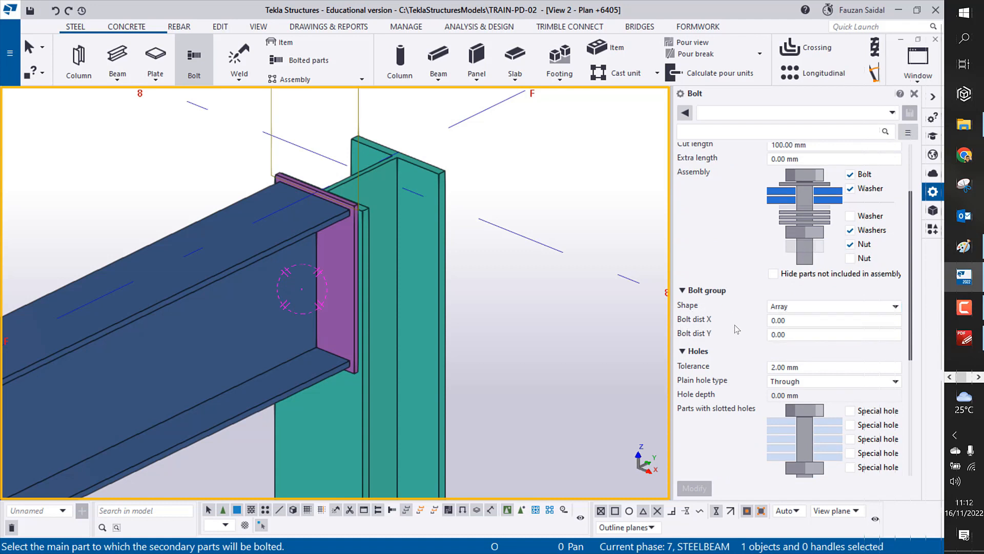
Step: Switch to Paint to check the X and Y bolt spacing on the sketch, and return to Tekla Structures
{"action": "left_click", "coordinate": [974, 343]}
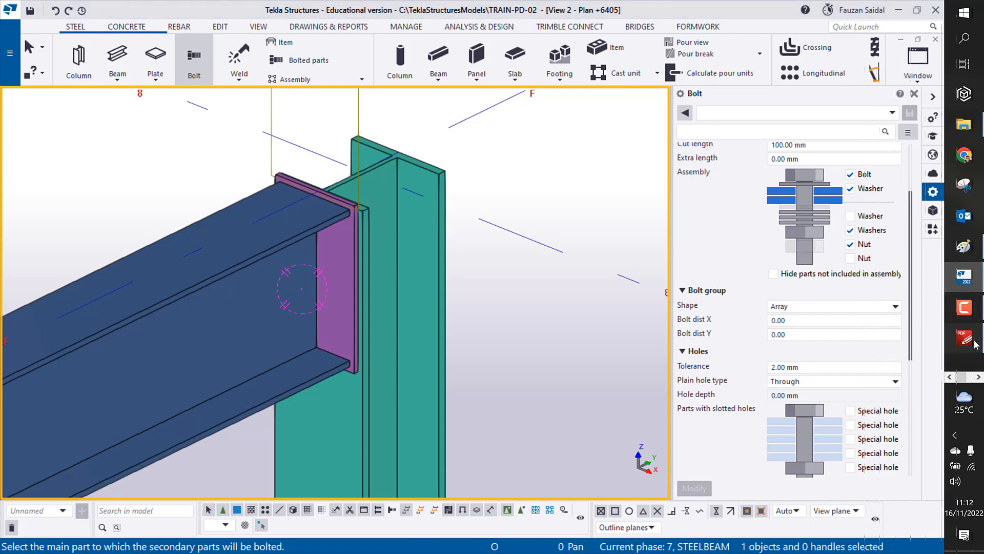
{"action": "left_click", "coordinate": [974, 343]}
{"action": "left_click", "coordinate": [963, 246]}
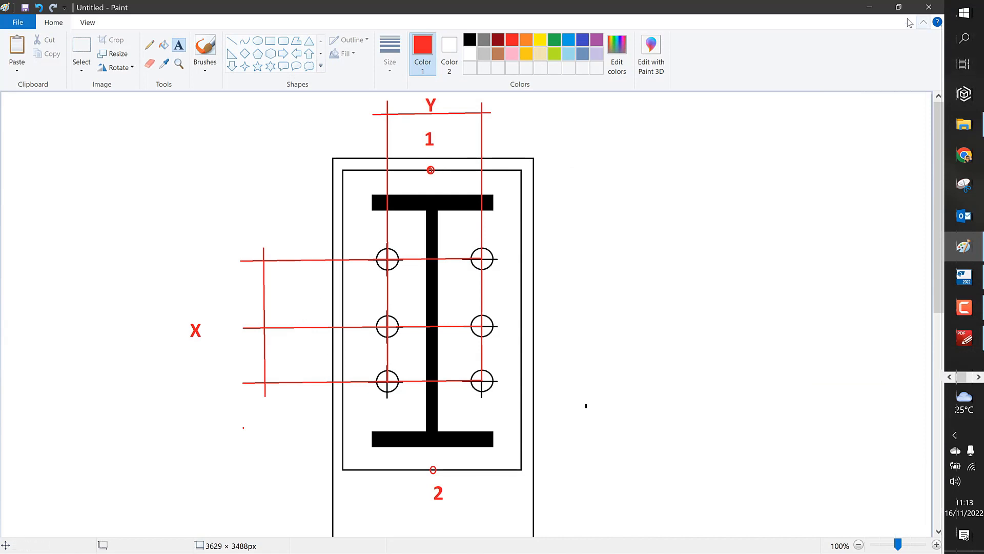
{"action": "left_click", "coordinate": [871, 8]}
Step: Set the bolt group's Bolt dist X to 2*60, checking the X spacing against the Paint sketch
{"action": "left_click", "coordinate": [821, 320]}
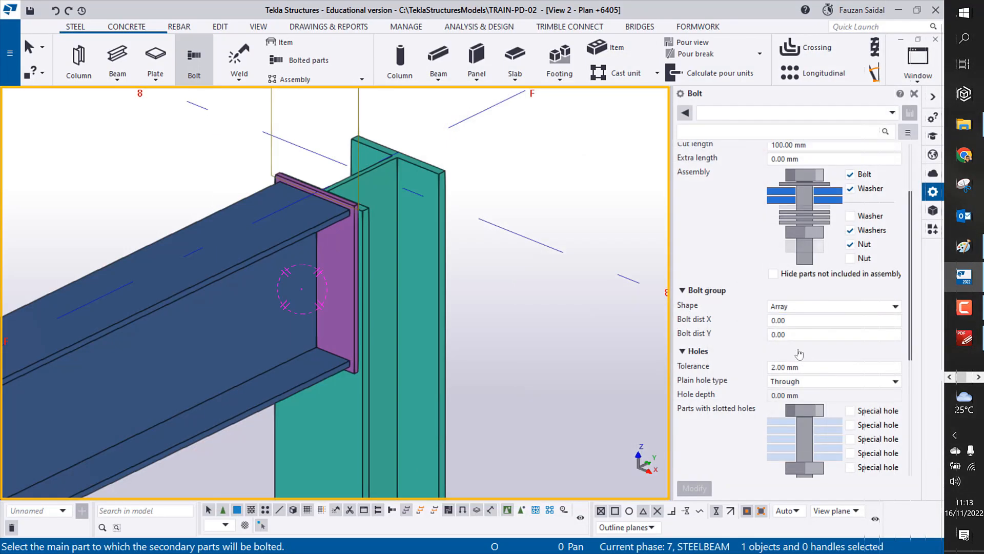
{"action": "double_click", "coordinate": [802, 319]}
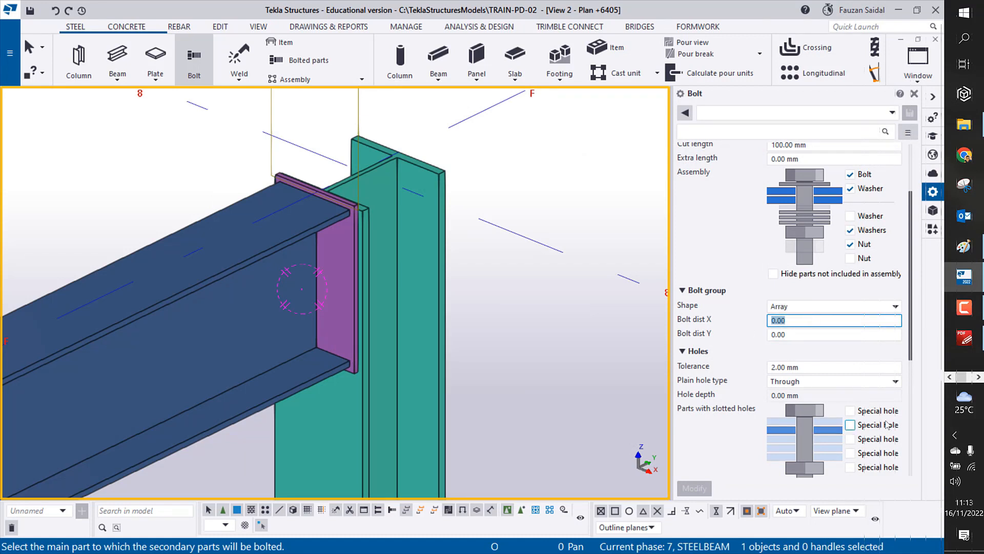
{"action": "mouse_move", "coordinate": [968, 342]}
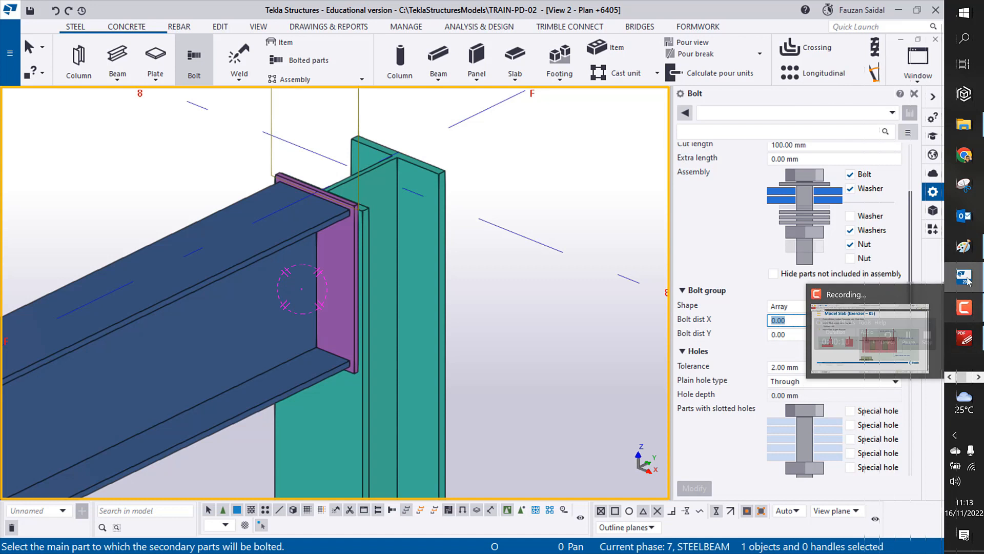
{"action": "left_click", "coordinate": [964, 246]}
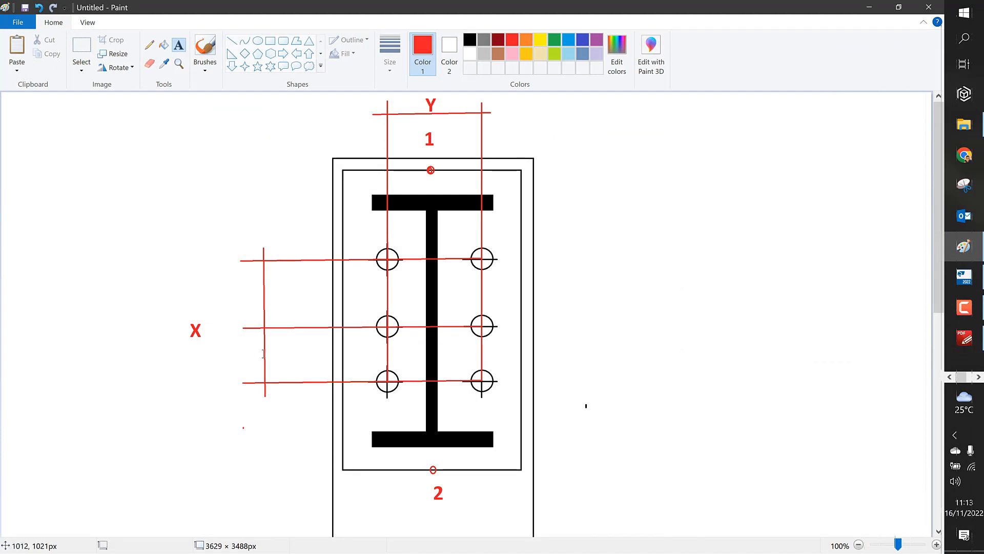
{"action": "left_click", "coordinate": [961, 276]}
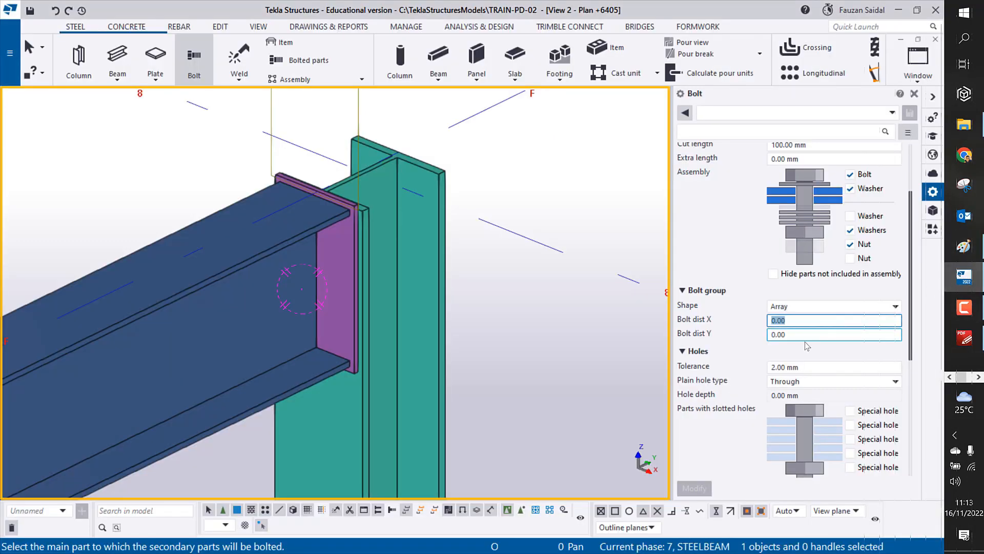
{"action": "left_click_drag", "start_coordinate": [732, 323], "coordinate": [688, 331]}
{"action": "type", "text": "2*"}
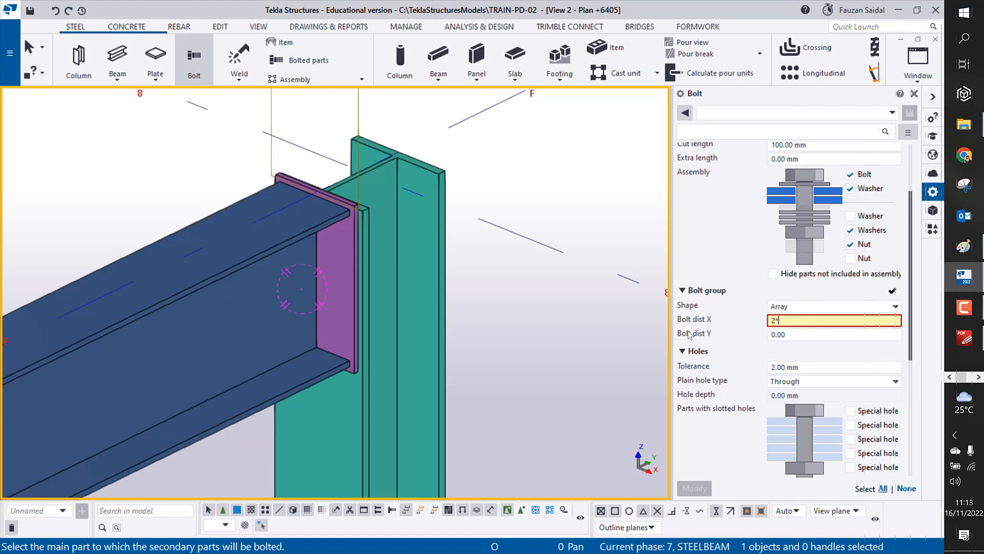
{"action": "type", "text": "60"}
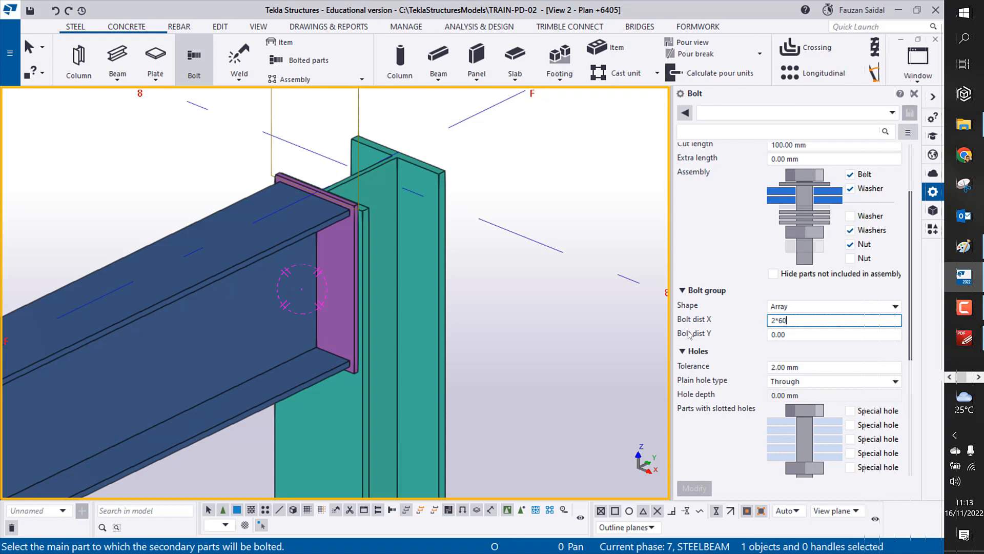
{"action": "key", "text": "Tab"}
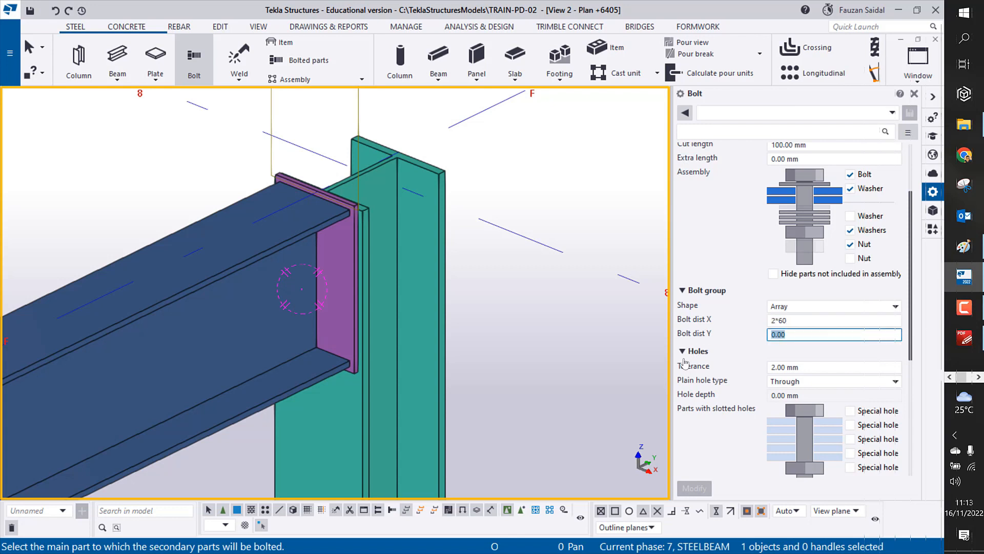
Step: Set Bolt dist Y to 80, check the Y spacing on the Paint sketch, and return to Tekla Structures
{"action": "type", "text": "8"}
{"action": "left_click", "coordinate": [964, 337]}
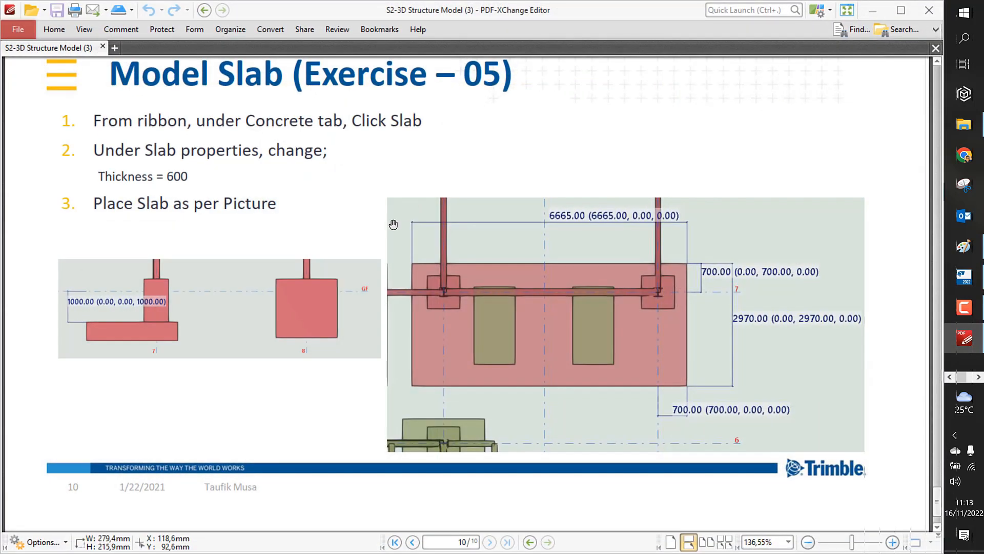
{"action": "left_click", "coordinate": [965, 248]}
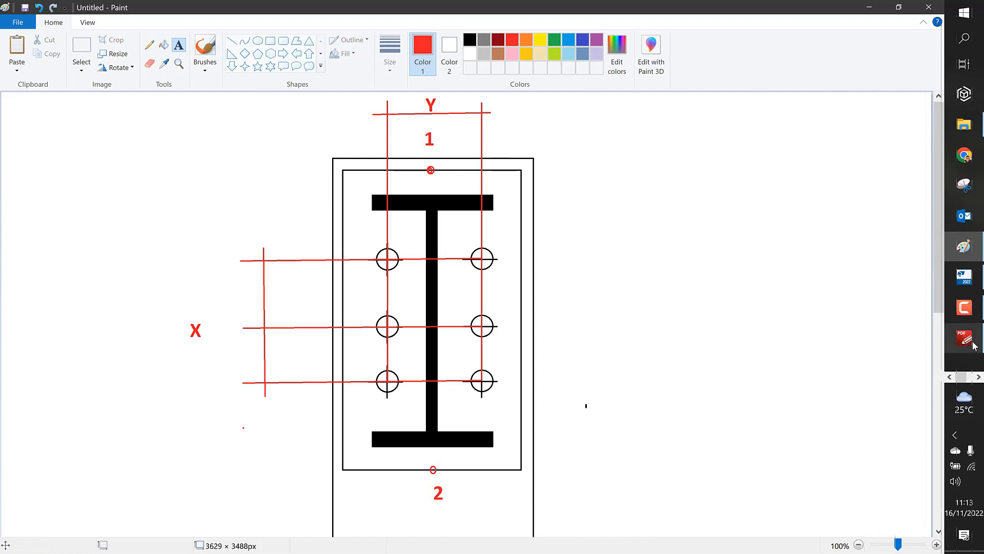
{"action": "left_click", "coordinate": [964, 277]}
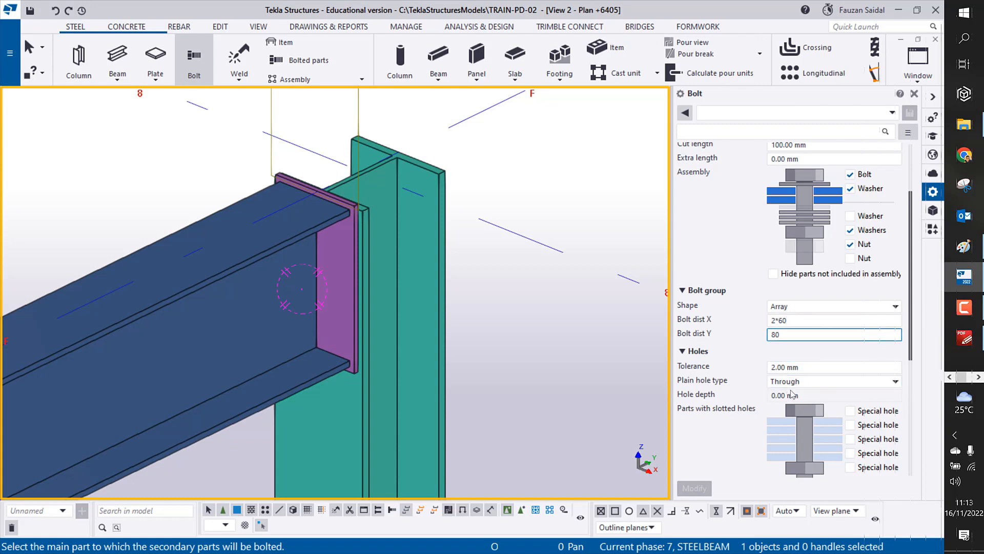
Step: Review the bolt hole tolerance and plain hole type along with the remaining bolt properties
{"action": "left_click", "coordinate": [803, 368]}
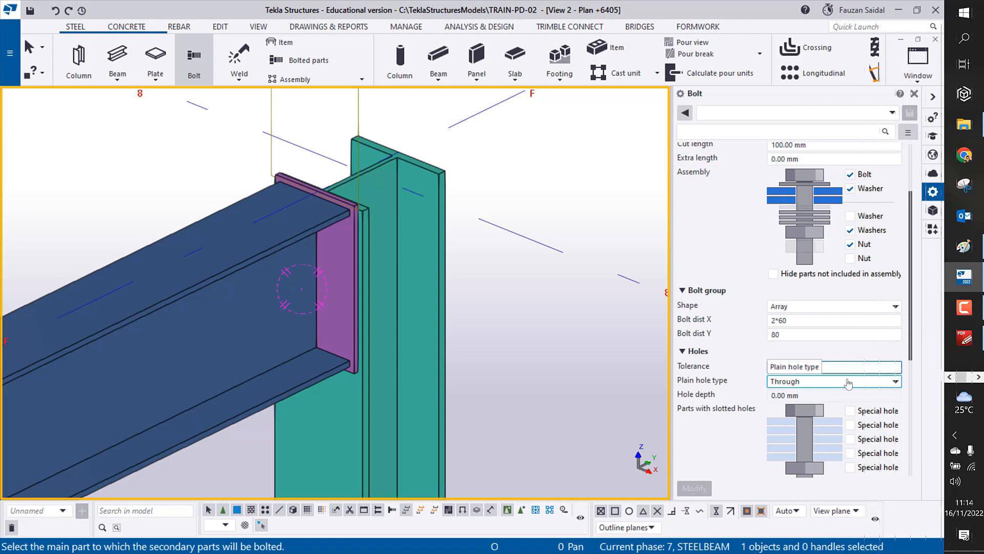
{"action": "scroll", "coordinate": [794, 387], "scroll_direction": "down", "scroll_amount": 1}
{"action": "scroll", "coordinate": [792, 384], "scroll_direction": "down", "scroll_amount": 2}
{"action": "scroll", "coordinate": [774, 348], "scroll_direction": "up", "scroll_amount": 5}
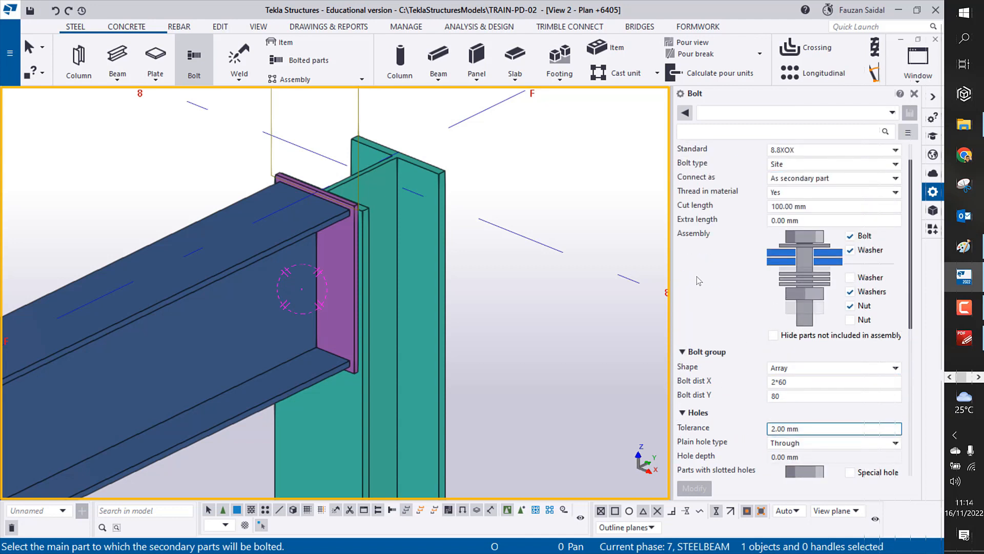
Step: Select the beam's end plate as the main part for the bolt connection
{"action": "middle_click_drag", "start_coordinate": [520, 210], "coordinate": [567, 227]}
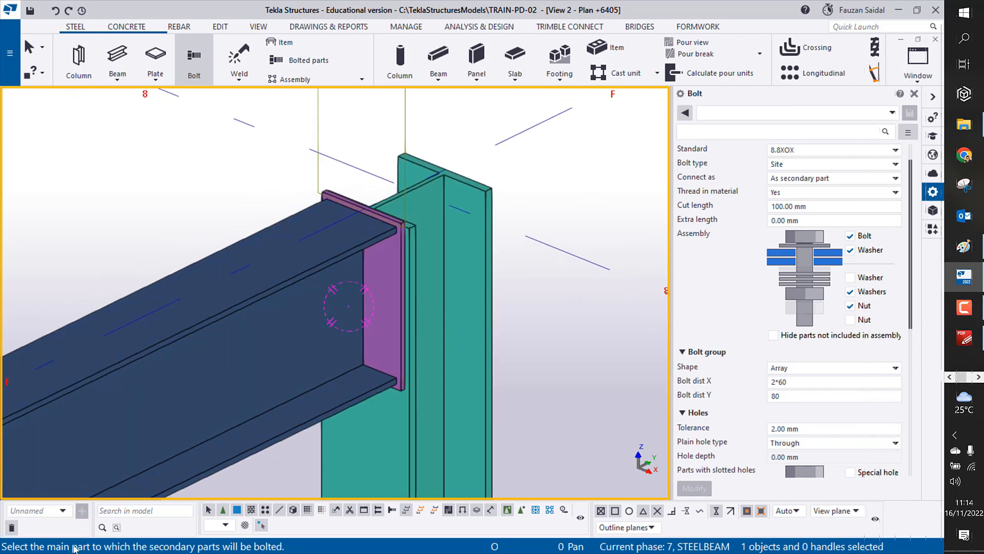
{"action": "mouse_move", "coordinate": [547, 167]}
{"action": "middle_mouse_down"}
{"action": "mouse_move", "coordinate": [536, 184]}
{"action": "mouse_move", "coordinate": [531, 174]}
{"action": "middle_mouse_up"}
{"action": "scroll", "coordinate": [222, 323], "scroll_direction": "up", "scroll_amount": 2}
{"action": "middle_click_drag", "start_coordinate": [204, 162], "coordinate": [93, 141]}
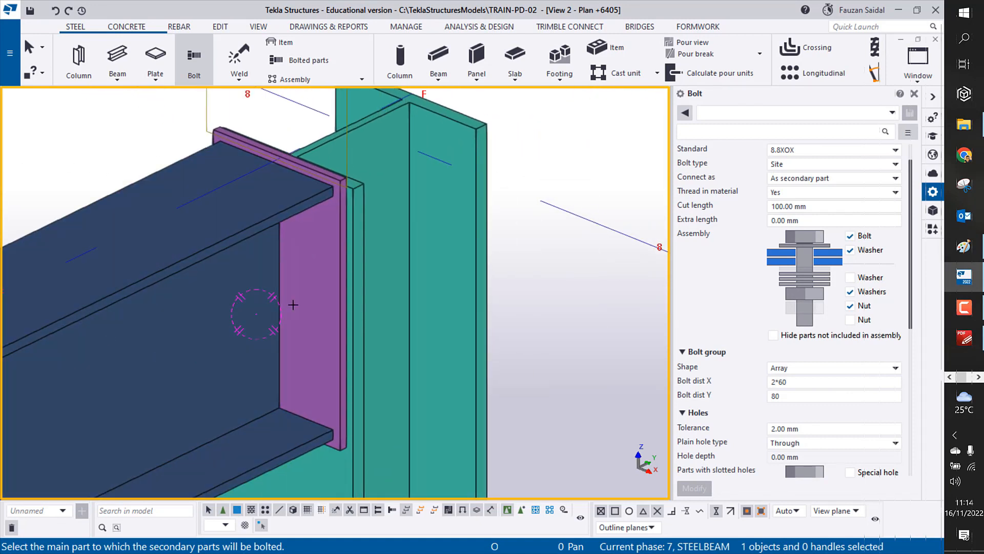
{"action": "left_click", "coordinate": [331, 264]}
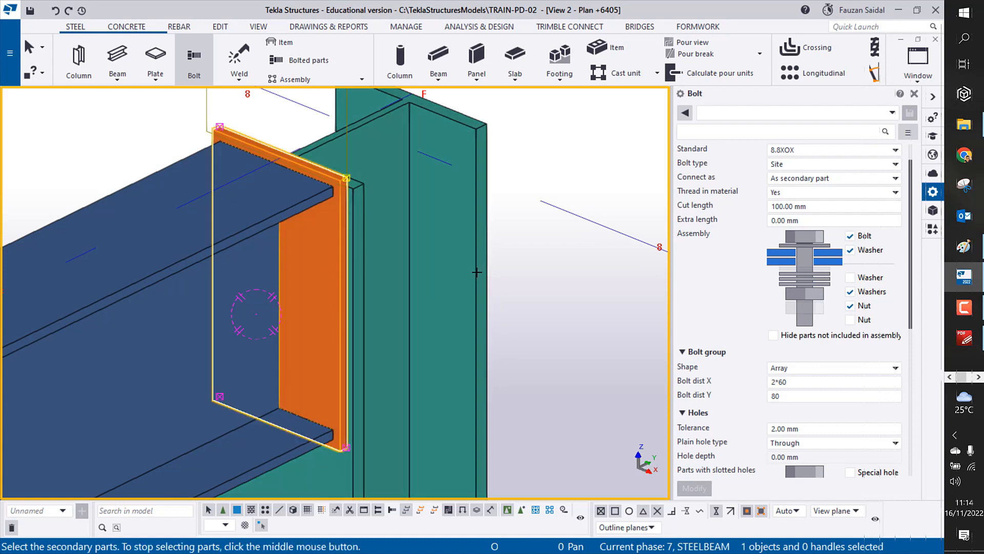
Step: Select the column as the secondary part and finish the part selection
{"action": "scroll", "coordinate": [544, 290], "scroll_direction": "down", "scroll_amount": 4}
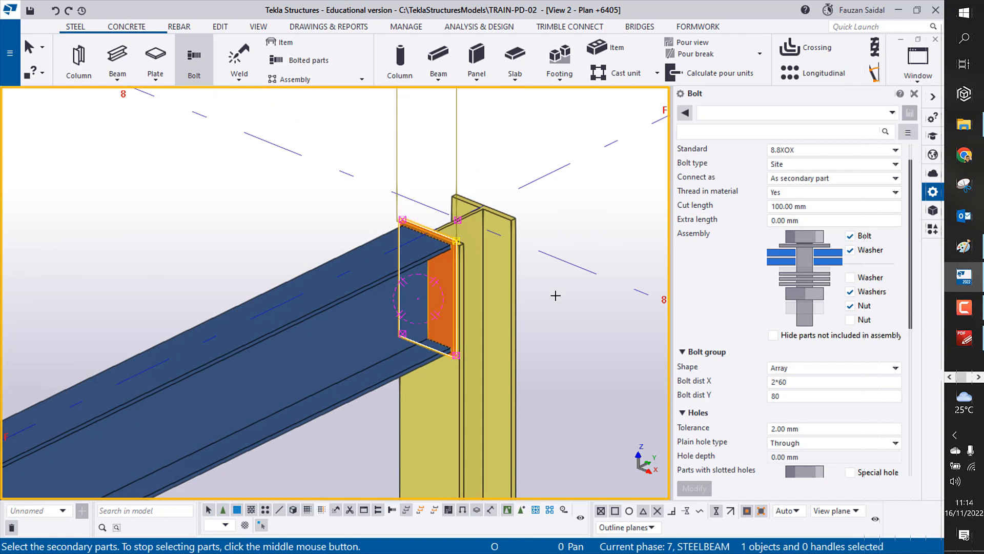
{"action": "middle_click_drag", "start_coordinate": [556, 295], "coordinate": [517, 316]}
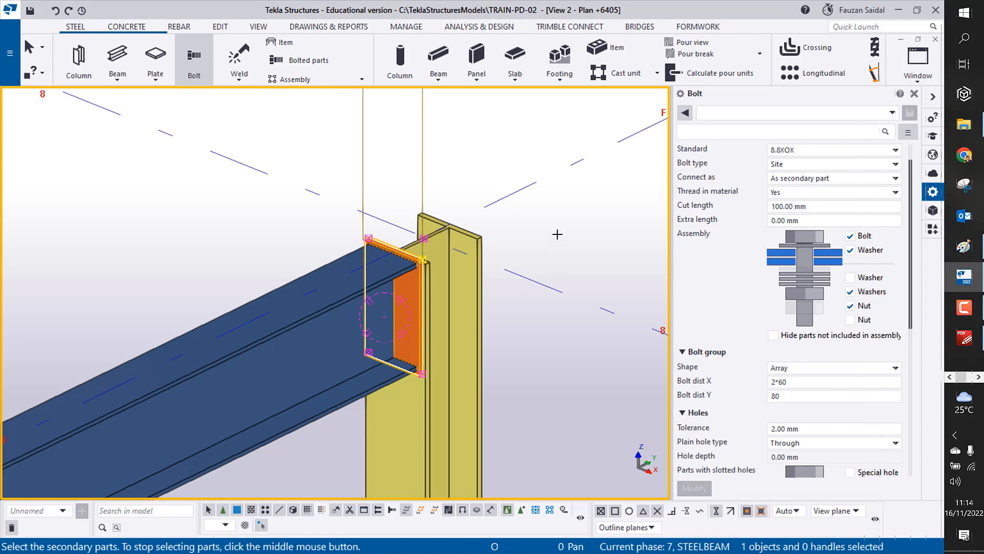
{"action": "scroll", "coordinate": [551, 312], "scroll_direction": "up", "scroll_amount": 1}
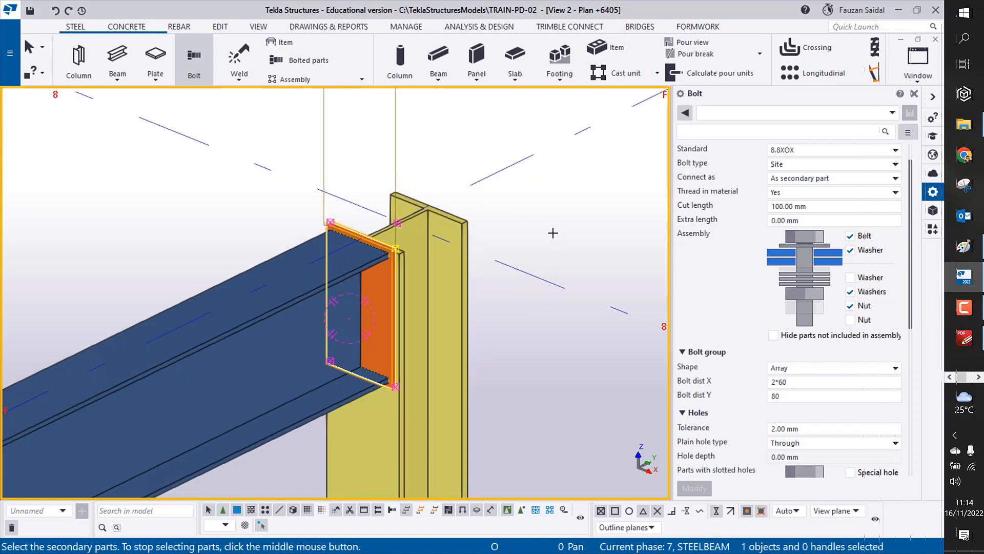
{"action": "middle_click", "coordinate": [553, 233]}
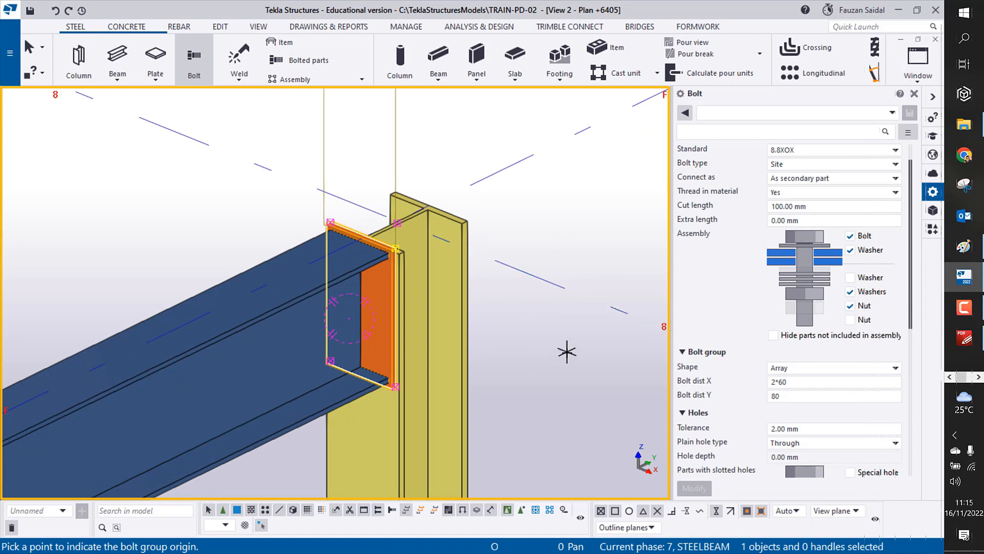
Step: Pick the midpoint of the end plate's upper edge as the bolt group origin
{"action": "middle_click_drag", "start_coordinate": [567, 351], "coordinate": [573, 325]}
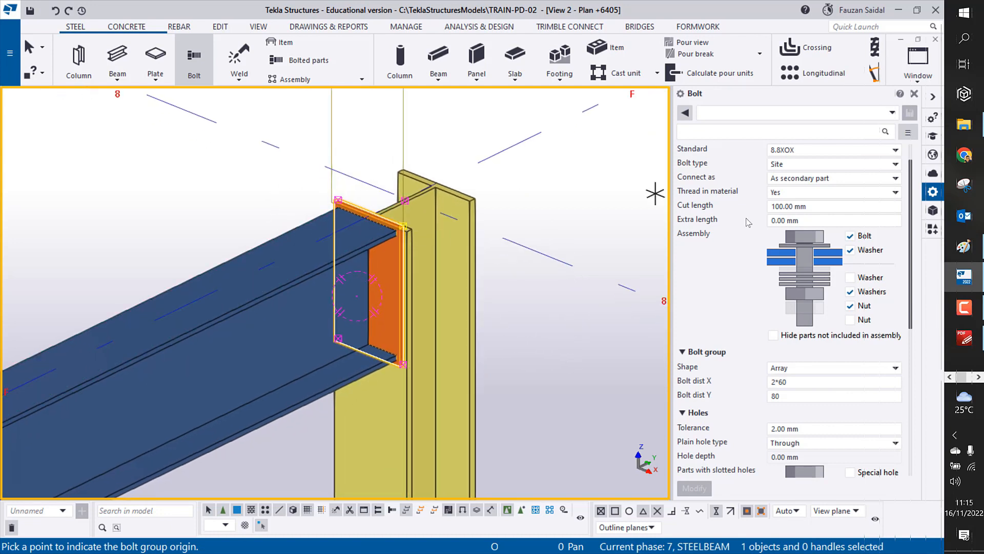
{"action": "scroll", "coordinate": [248, 198], "scroll_direction": "up", "scroll_amount": 5}
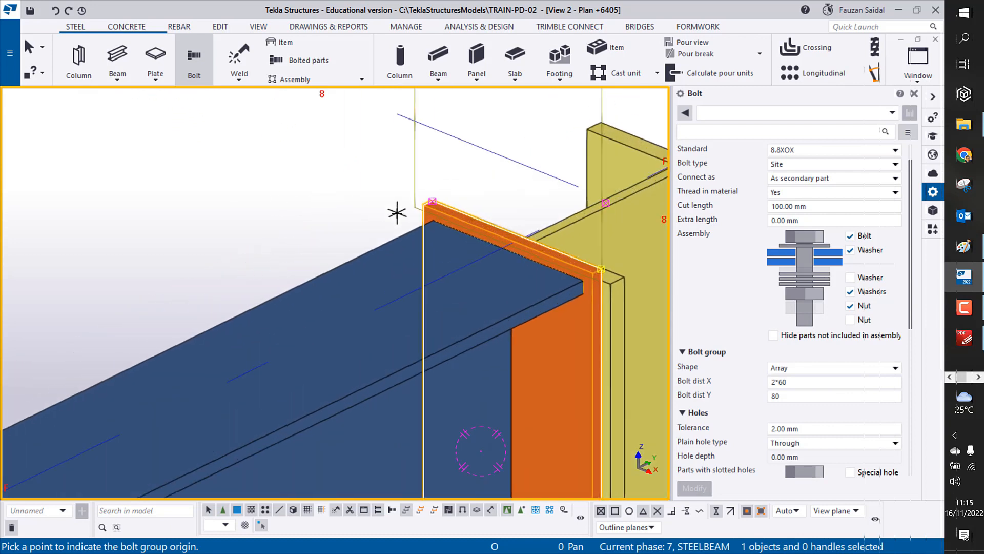
{"action": "middle_click_drag", "start_coordinate": [288, 211], "coordinate": [177, 192]}
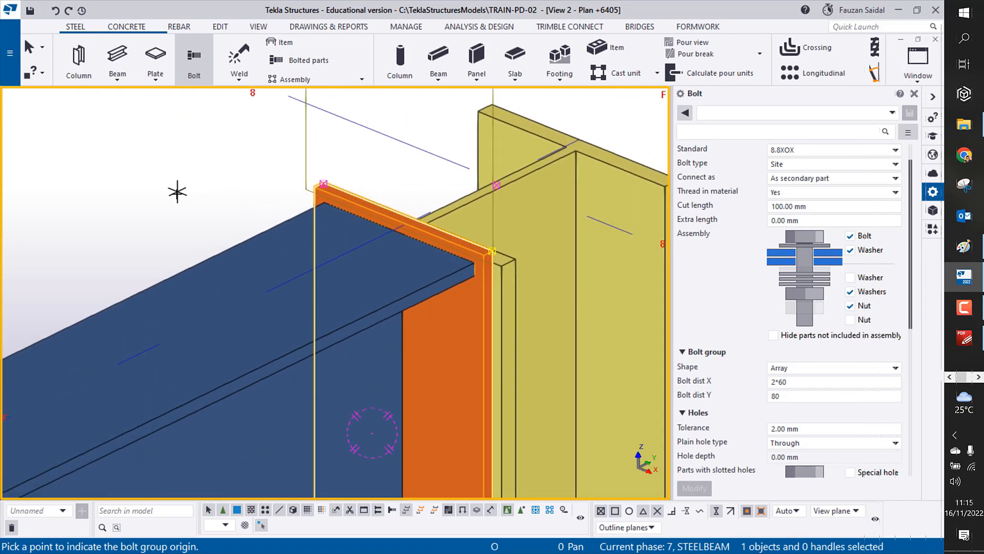
{"action": "scroll", "coordinate": [225, 209], "scroll_direction": "up", "scroll_amount": 2}
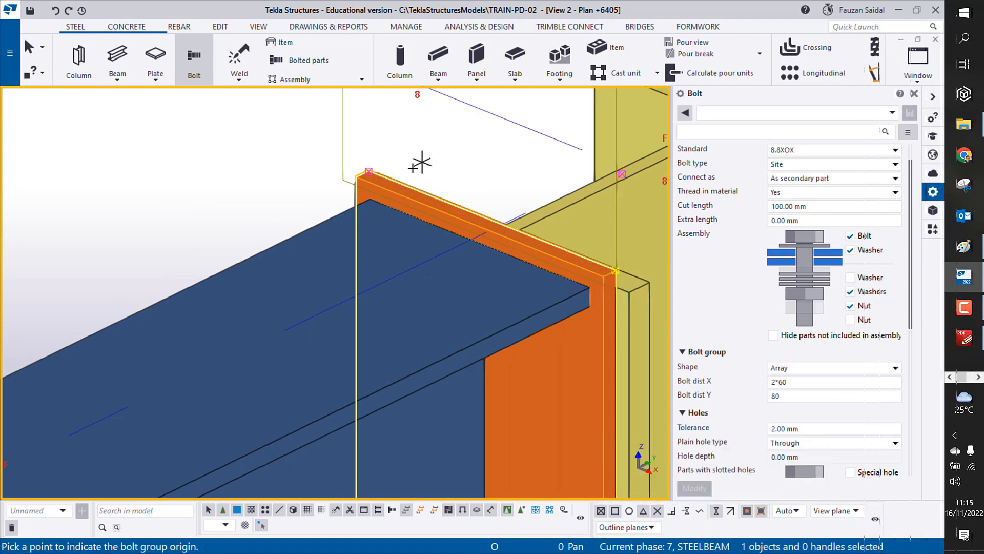
{"action": "scroll", "coordinate": [421, 162], "scroll_direction": "up", "scroll_amount": 2}
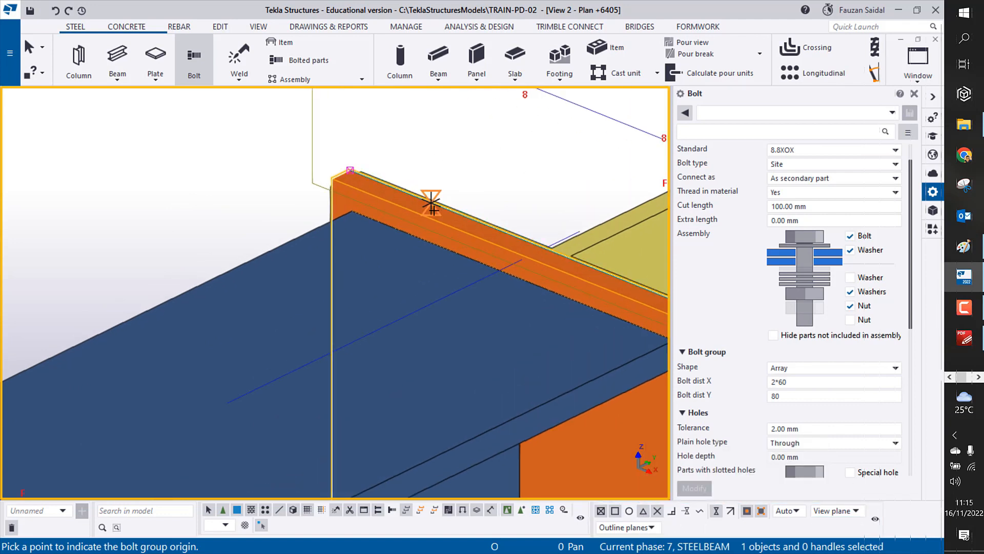
{"action": "left_click", "coordinate": [514, 252]}
Step: Pick the midpoint of the end plate's lower edge as the bolt group x-axis direction and end the Bolt command
{"action": "scroll", "coordinate": [461, 230], "scroll_direction": "down", "scroll_amount": 5}
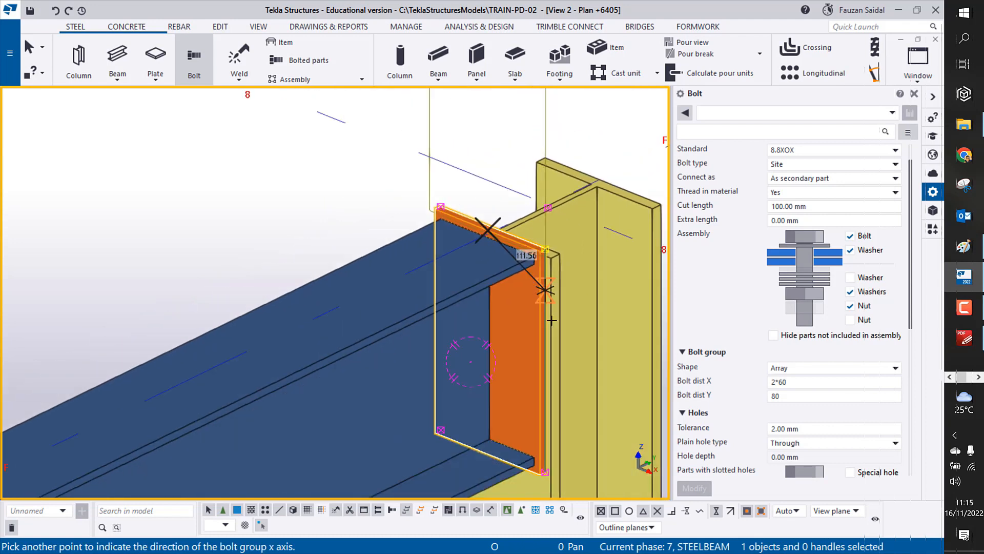
{"action": "middle_click_drag", "start_coordinate": [499, 313], "coordinate": [423, 324], "text": "ctrl"}
{"action": "scroll", "coordinate": [423, 324], "scroll_direction": "up", "scroll_amount": 5}
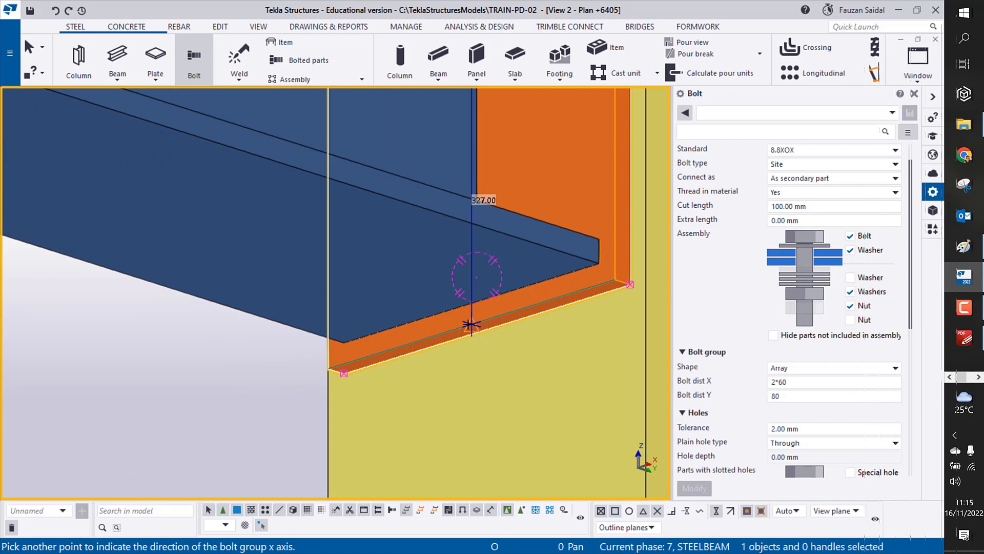
{"action": "left_click", "coordinate": [472, 324]}
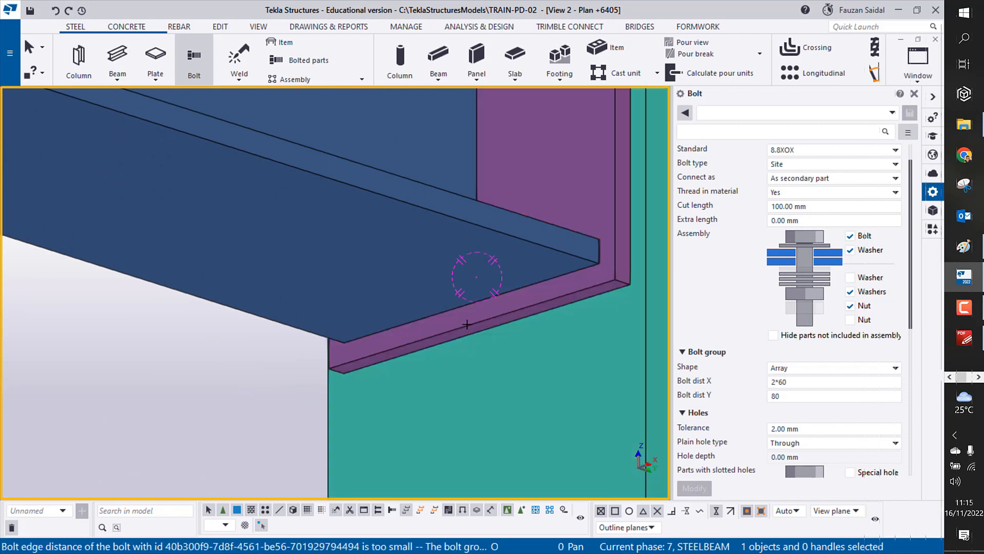
{"action": "scroll", "coordinate": [467, 324], "scroll_direction": "down", "scroll_amount": 6}
{"action": "middle_click_drag", "start_coordinate": [462, 276], "coordinate": [490, 363], "text": "ctrl"}
{"action": "scroll", "coordinate": [457, 193], "scroll_direction": "up", "scroll_amount": 4}
{"action": "right_click", "coordinate": [441, 137]}
{"action": "left_click", "coordinate": [463, 145]}
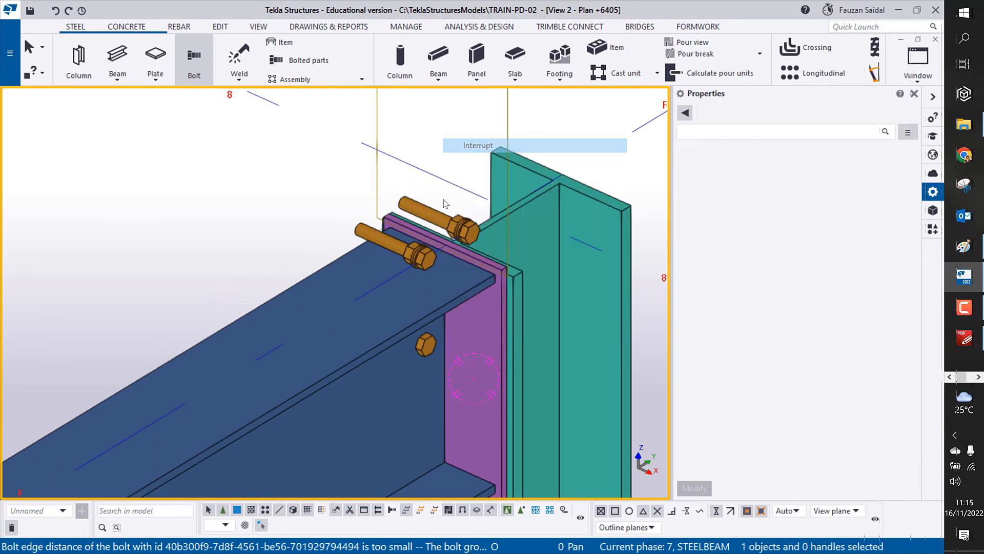
Step: Set the new bolt group's rotation to Top, apply the change and deselect the group
{"action": "left_click", "coordinate": [452, 225]}
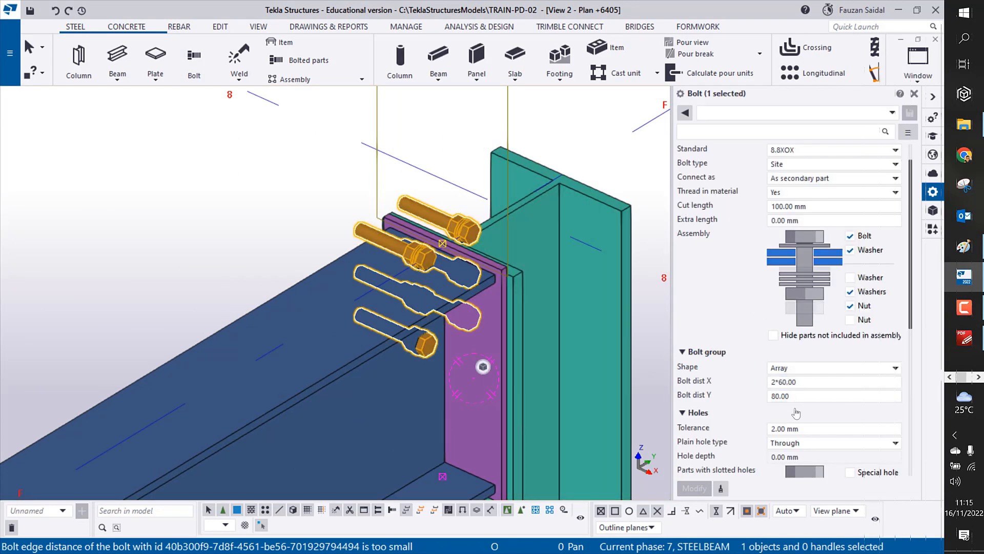
{"action": "scroll", "coordinate": [797, 416], "scroll_direction": "down", "scroll_amount": 3}
{"action": "scroll", "coordinate": [796, 415], "scroll_direction": "up", "scroll_amount": 4}
{"action": "scroll", "coordinate": [782, 298], "scroll_direction": "down", "scroll_amount": 4}
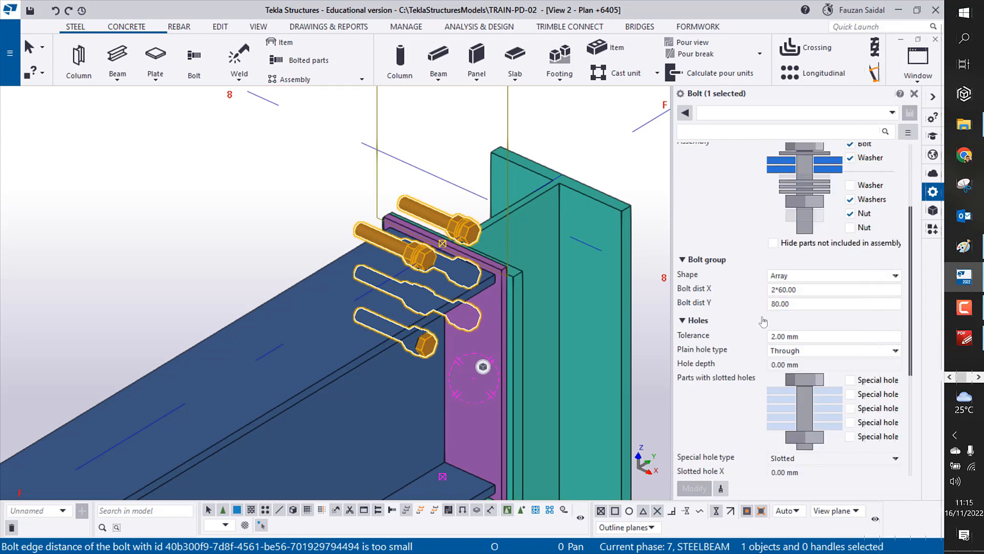
{"action": "scroll", "coordinate": [769, 333], "scroll_direction": "down", "scroll_amount": 4}
{"action": "scroll", "coordinate": [771, 351], "scroll_direction": "down", "scroll_amount": 2}
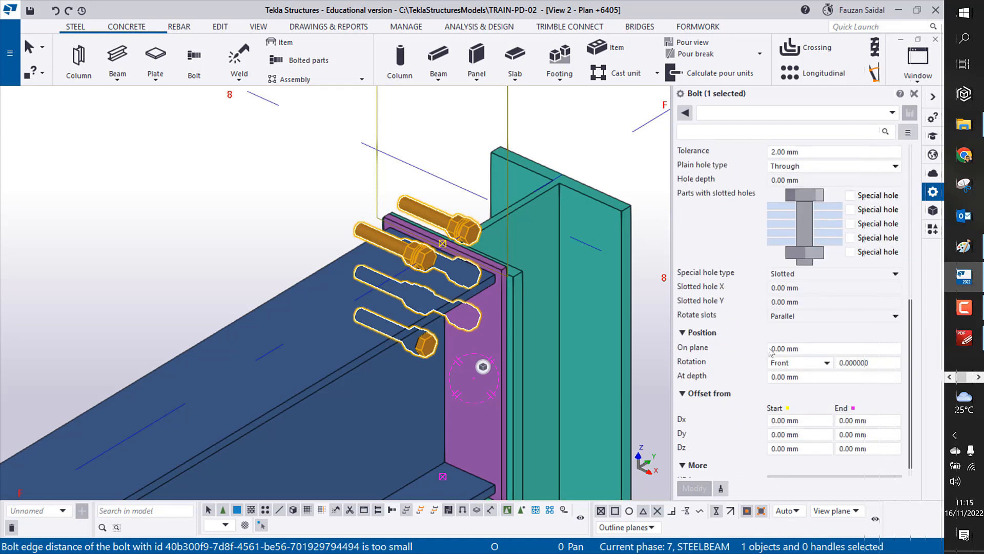
{"action": "left_click", "coordinate": [792, 365]}
{"action": "left_click", "coordinate": [779, 387]}
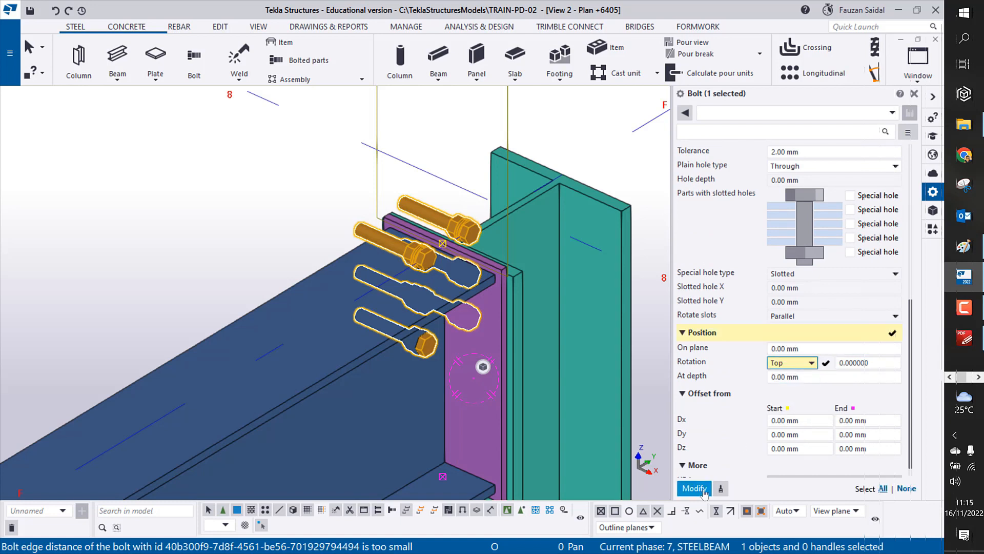
{"action": "left_click", "coordinate": [697, 488]}
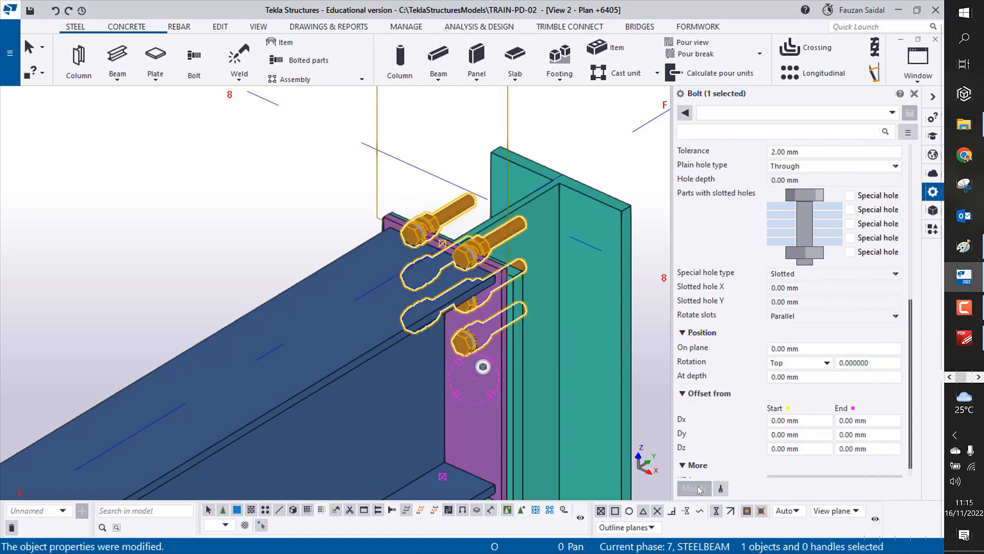
{"action": "left_click", "coordinate": [347, 199]}
Step: Set the bolt group's start offset Dx to 70 mm and apply it
{"action": "scroll", "coordinate": [472, 335], "scroll_direction": "down", "scroll_amount": 2}
{"action": "middle_click_drag", "start_coordinate": [533, 328], "coordinate": [414, 263]}
{"action": "scroll", "coordinate": [409, 247], "scroll_direction": "up", "scroll_amount": 2}
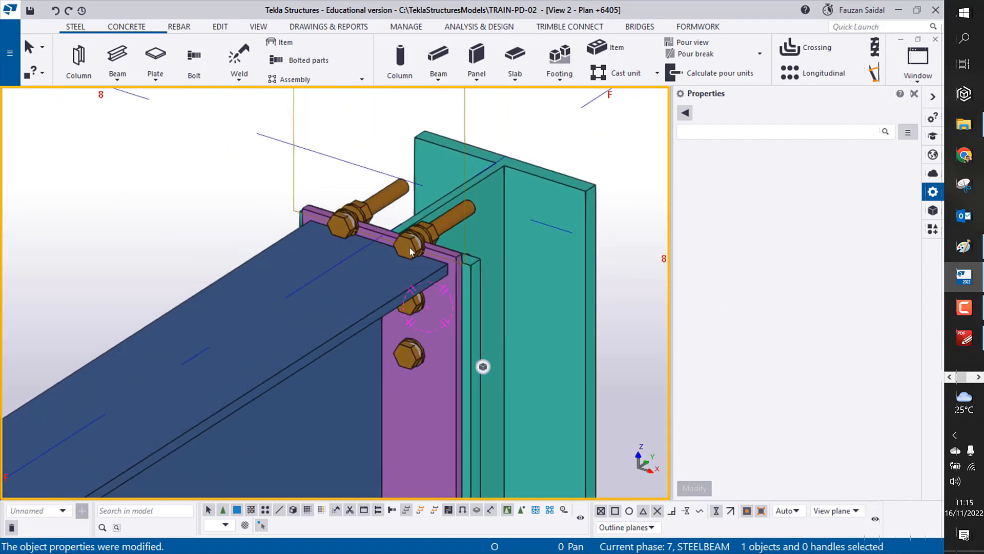
{"action": "left_click", "coordinate": [381, 238]}
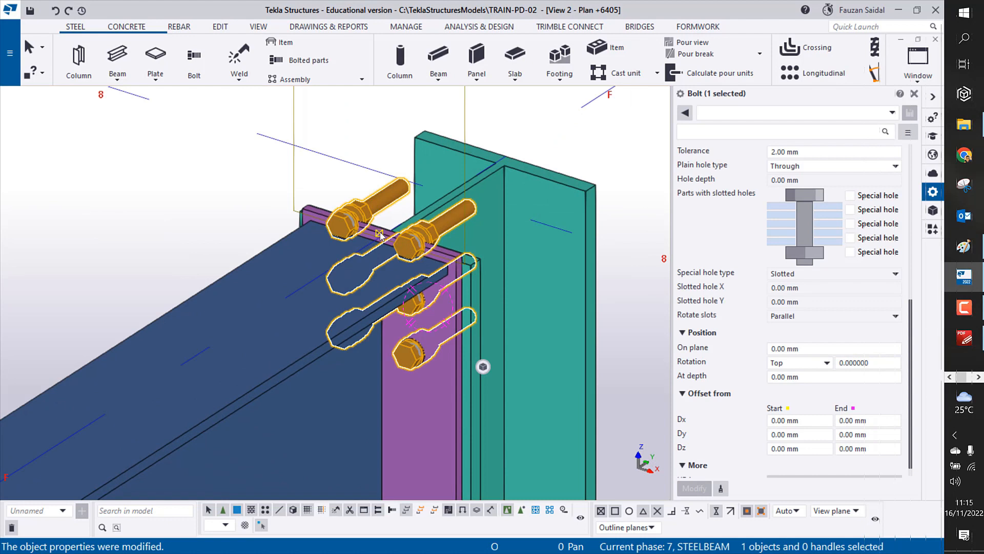
{"action": "left_click", "coordinate": [814, 421]}
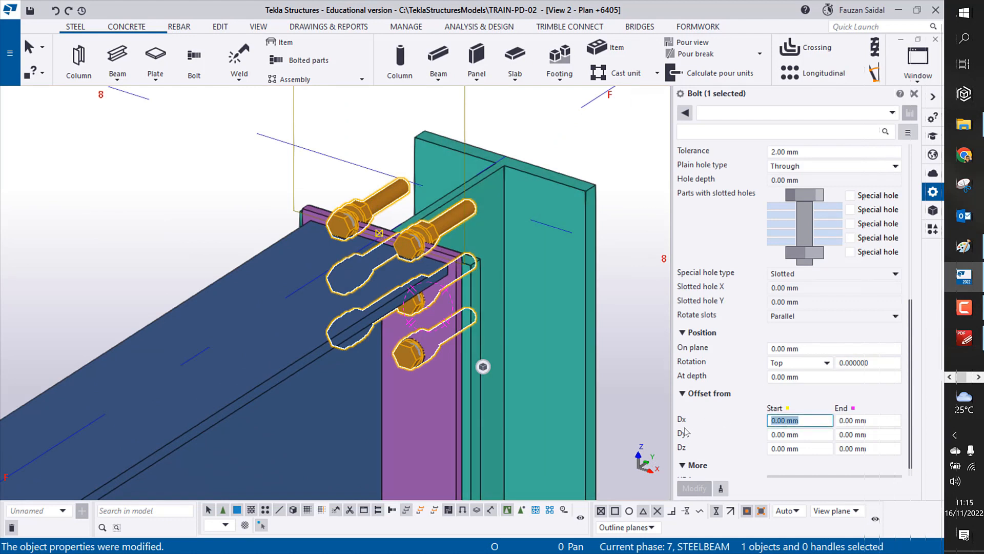
{"action": "type", "text": "70"}
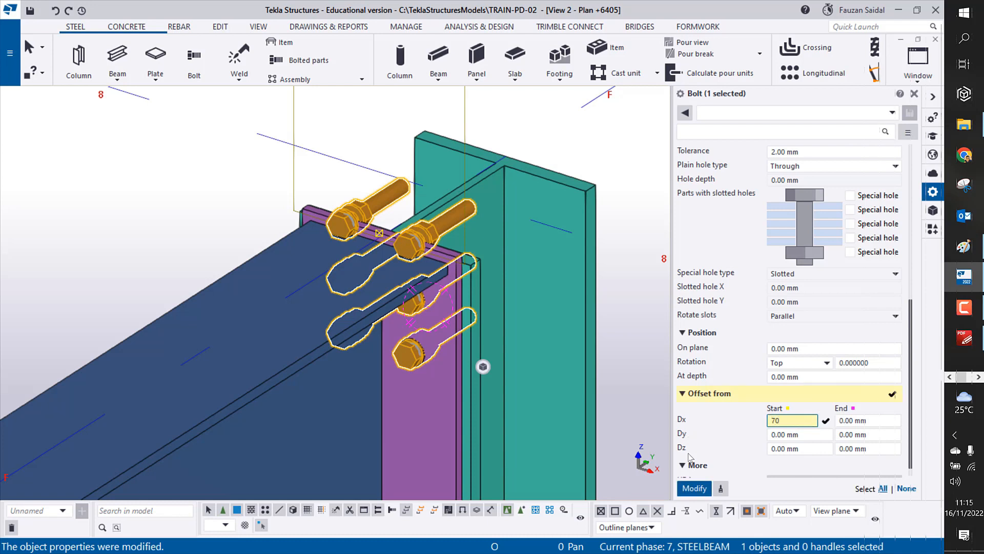
{"action": "left_click", "coordinate": [694, 488]}
{"action": "left_click", "coordinate": [353, 184]}
Step: Change the bolt group's Bolt dist X to 3*60 and apply it
{"action": "scroll", "coordinate": [380, 358], "scroll_direction": "down", "scroll_amount": 2}
{"action": "middle_click_drag", "start_coordinate": [382, 358], "coordinate": [405, 308], "text": "ctrl"}
{"action": "scroll", "coordinate": [389, 318], "scroll_direction": "up", "scroll_amount": 5}
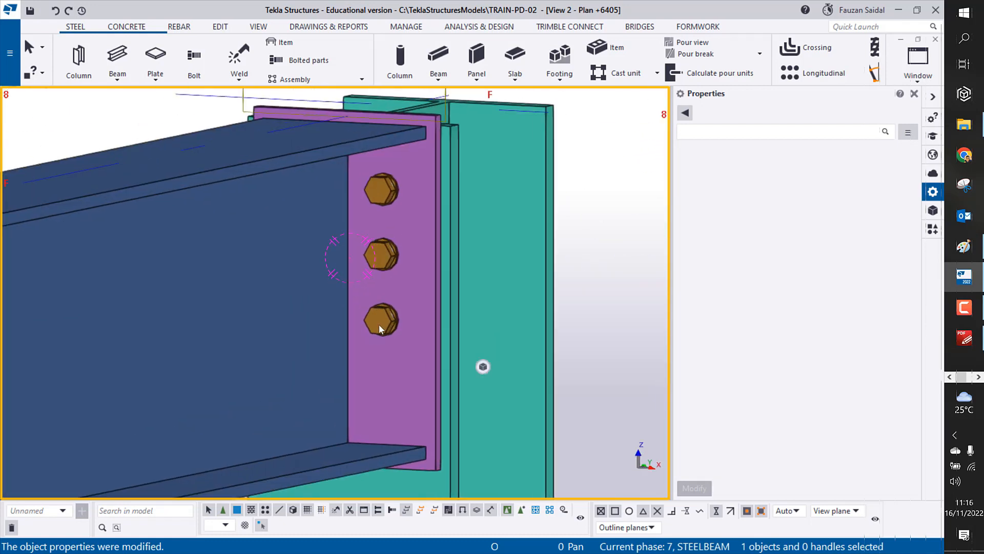
{"action": "left_click", "coordinate": [380, 323]}
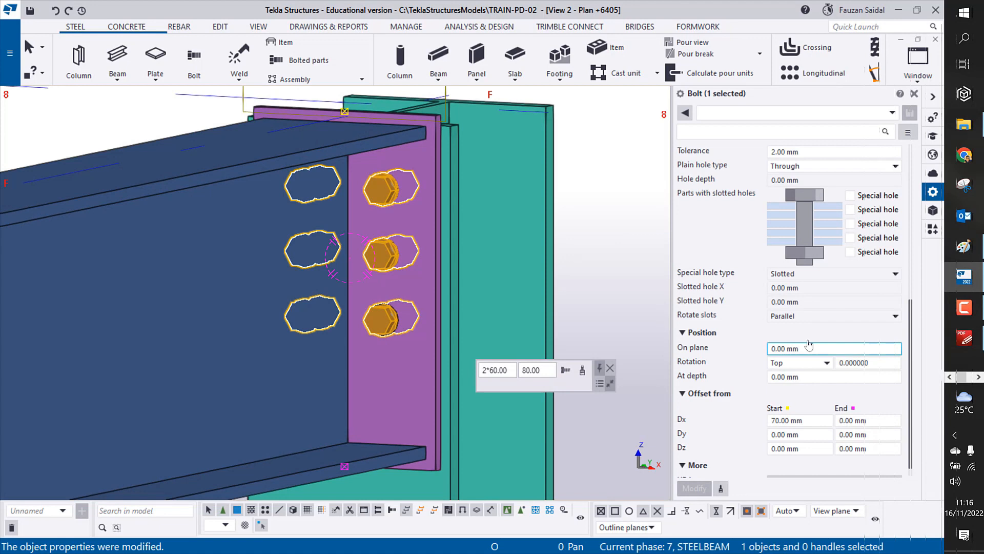
{"action": "scroll", "coordinate": [807, 318], "scroll_direction": "up", "scroll_amount": 5}
{"action": "left_click", "coordinate": [774, 259]}
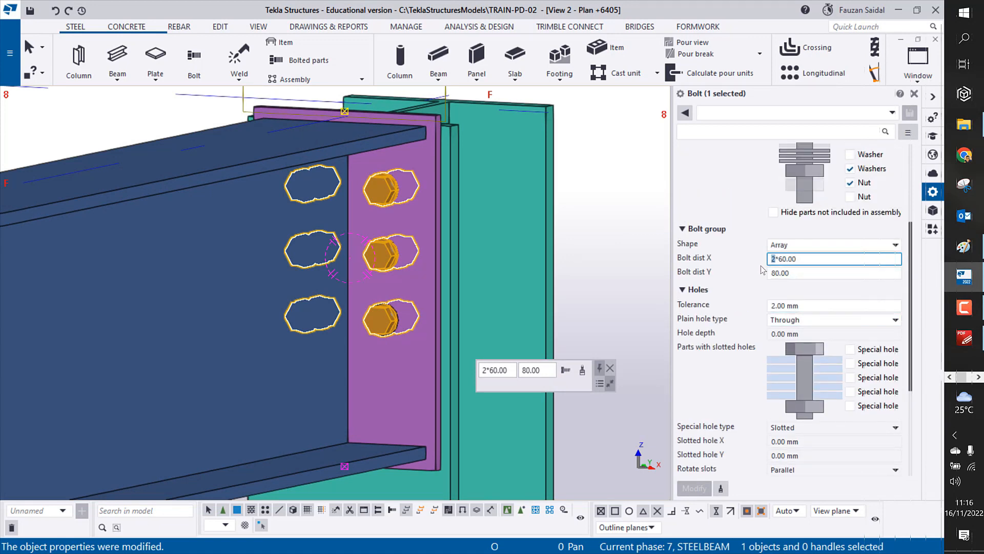
{"action": "type", "text": "3"}
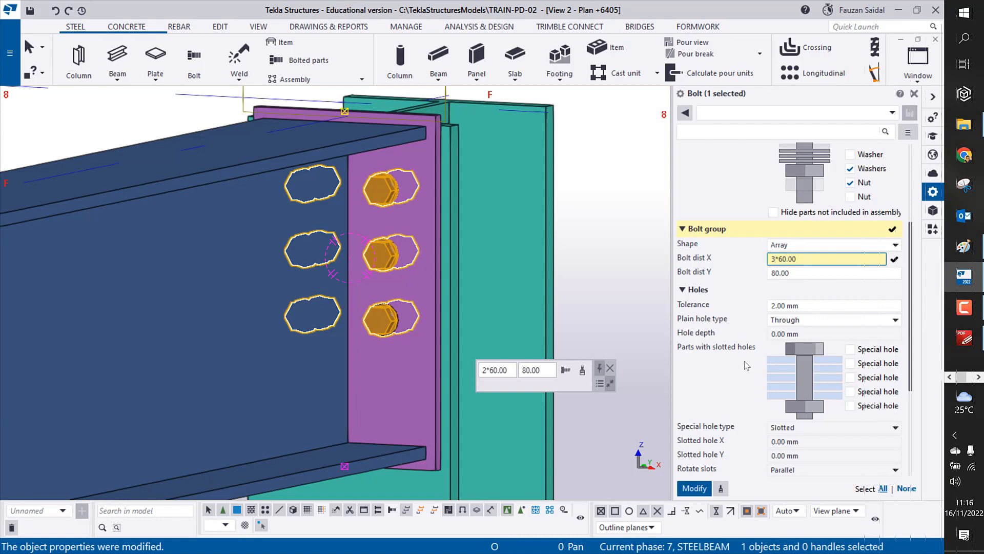
{"action": "left_click", "coordinate": [697, 488]}
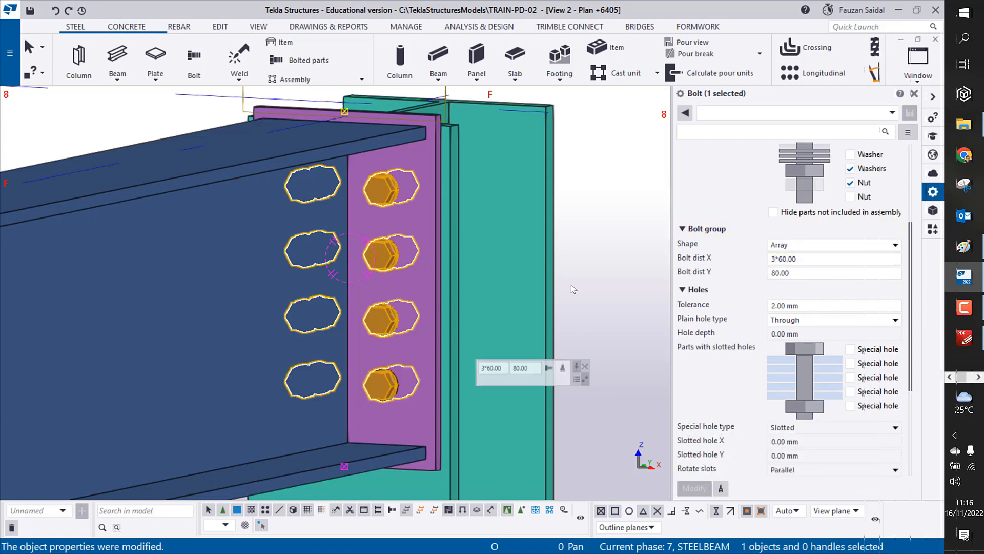
Step: Examine the bolt arrangement on the end plate and the column it connects to
{"action": "left_click", "coordinate": [557, 294]}
{"action": "scroll", "coordinate": [384, 316], "scroll_direction": "down", "scroll_amount": 2}
{"action": "middle_click_drag", "start_coordinate": [387, 307], "coordinate": [418, 324], "text": "ctrl"}
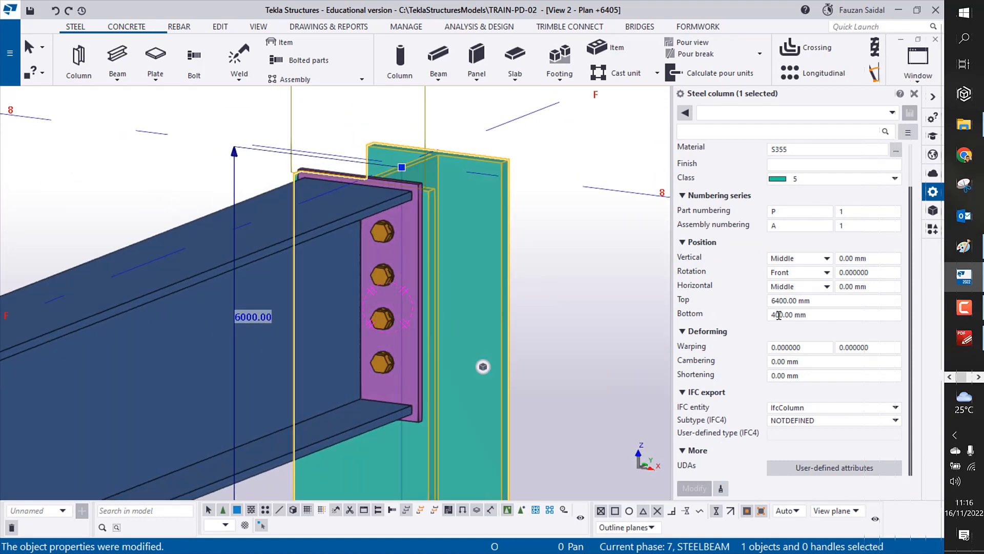
{"action": "scroll", "coordinate": [792, 370], "scroll_direction": "up", "scroll_amount": 2}
{"action": "scroll", "coordinate": [790, 366], "scroll_direction": "down", "scroll_amount": 2}
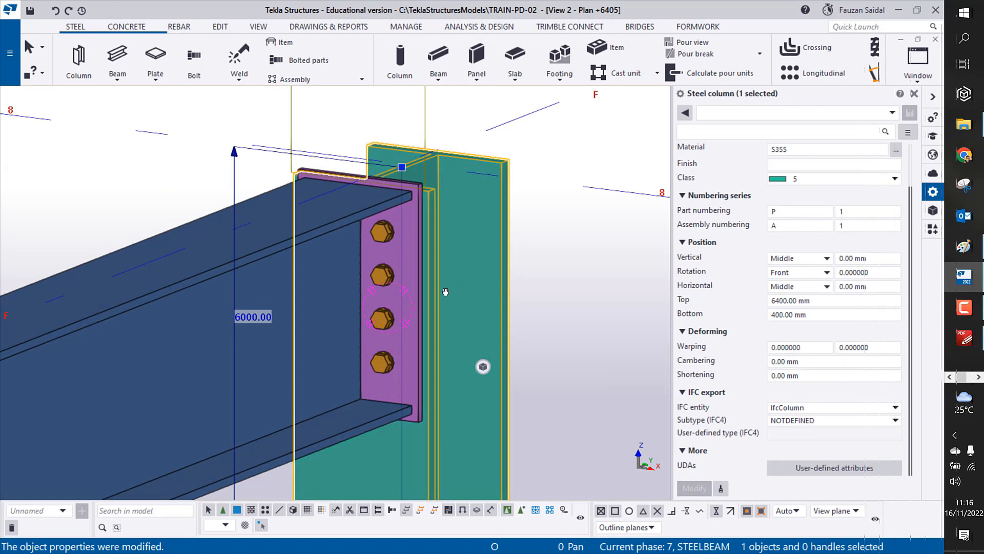
{"action": "middle_click_drag", "start_coordinate": [445, 292], "coordinate": [382, 322]}
{"action": "scroll", "coordinate": [482, 294], "scroll_direction": "up", "scroll_amount": 2}
{"action": "scroll", "coordinate": [481, 294], "scroll_direction": "down", "scroll_amount": 1}
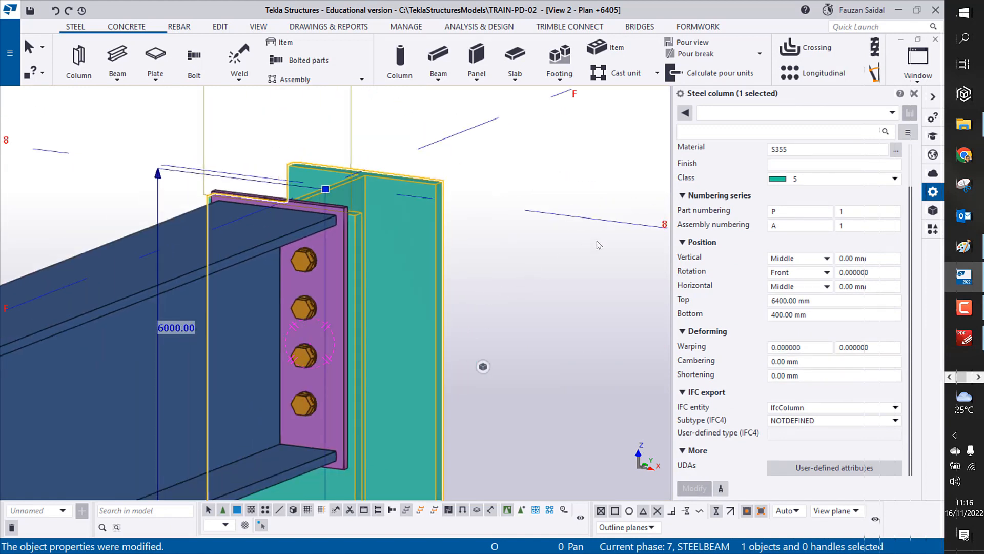
{"action": "middle_click_drag", "start_coordinate": [587, 276], "coordinate": [625, 256]}
{"action": "left_click", "coordinate": [575, 271]}
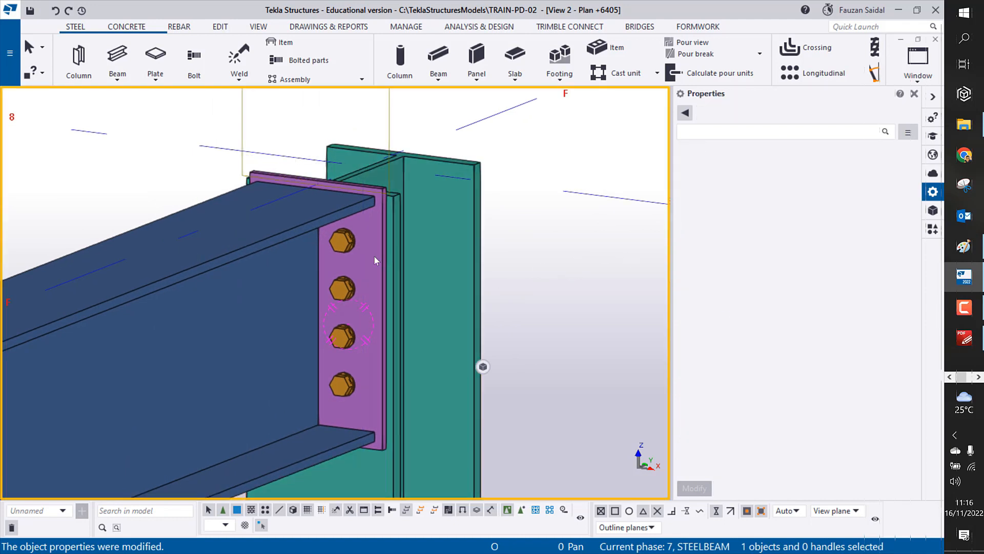
Step: Delete the bolt group from the end plate connection
{"action": "left_click", "coordinate": [345, 244]}
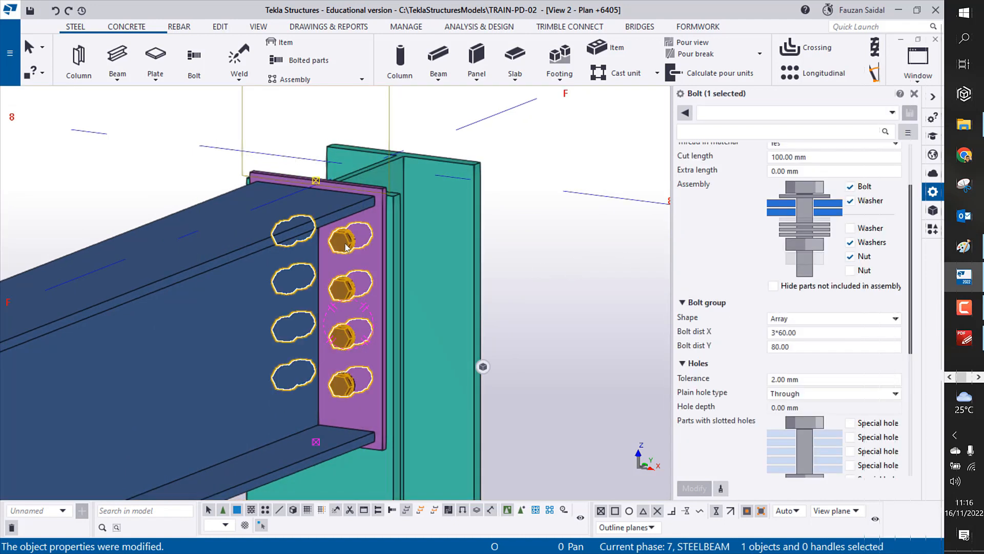
{"action": "key", "text": "Delete"}
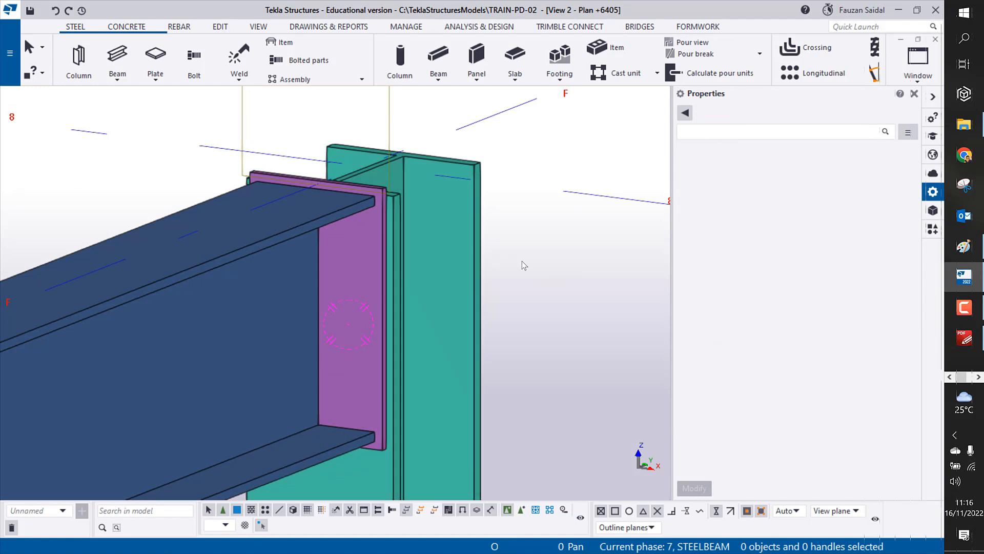
{"action": "scroll", "coordinate": [522, 261], "scroll_direction": "down", "scroll_amount": 3}
{"action": "middle_click_drag", "start_coordinate": [404, 297], "coordinate": [333, 263], "text": "ctrl"}
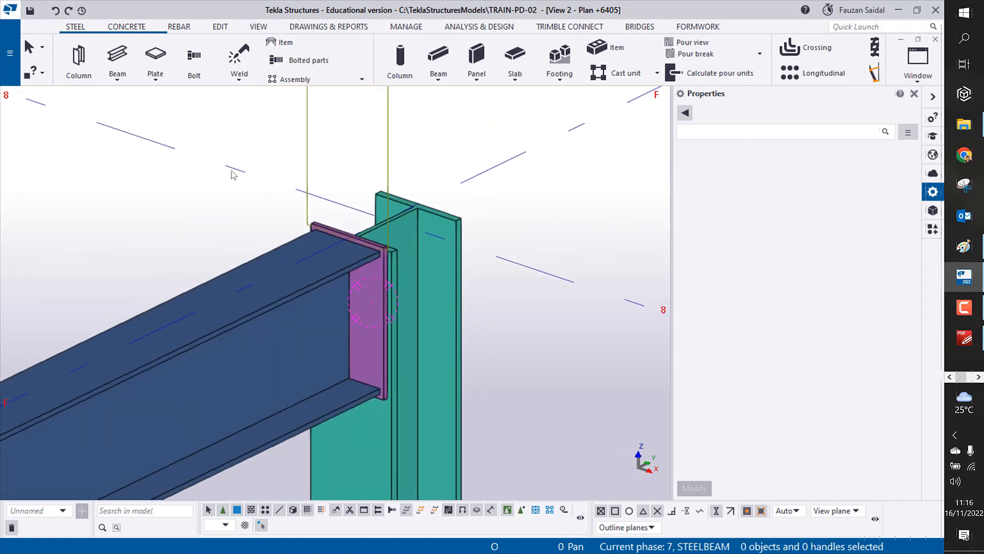
Step: Start the Bolt command, switch to Notepad and replace its notes with the lines BOLT, 16 and 8.8XOX
{"action": "left_click", "coordinate": [193, 59]}
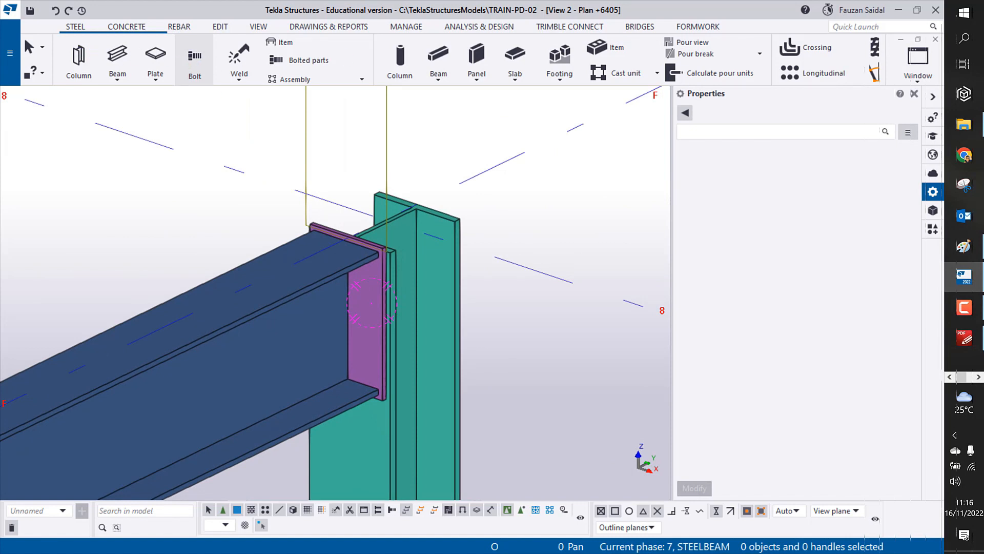
{"action": "left_click", "coordinate": [980, 379]}
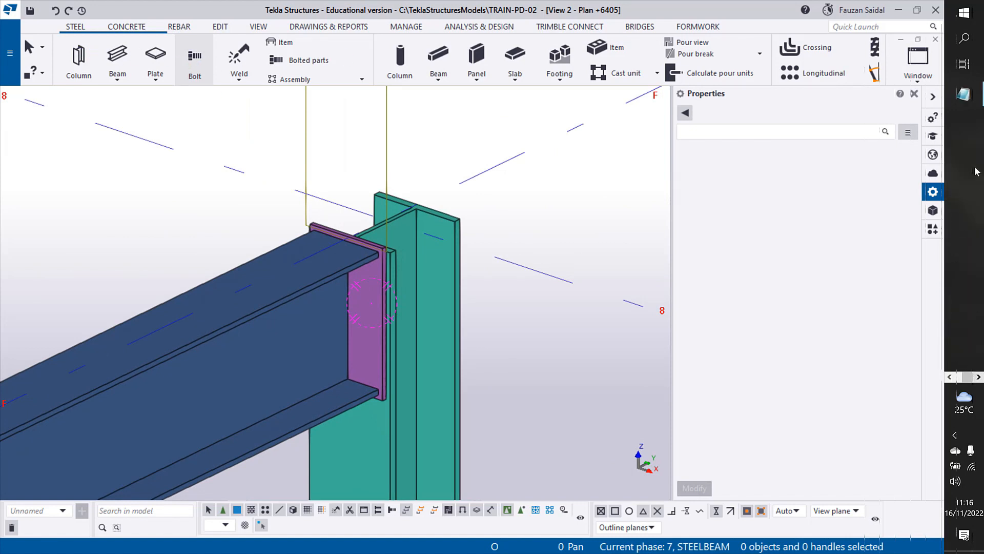
{"action": "left_click", "coordinate": [974, 96]}
{"action": "left_click_drag", "start_coordinate": [118, 201], "coordinate": [35, 156]}
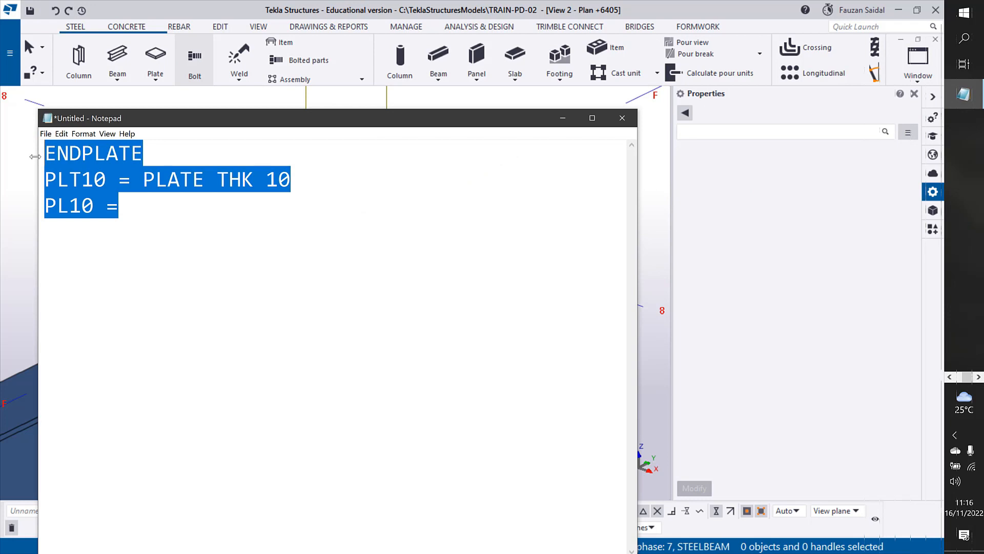
{"action": "type", "text": "BOLT "}
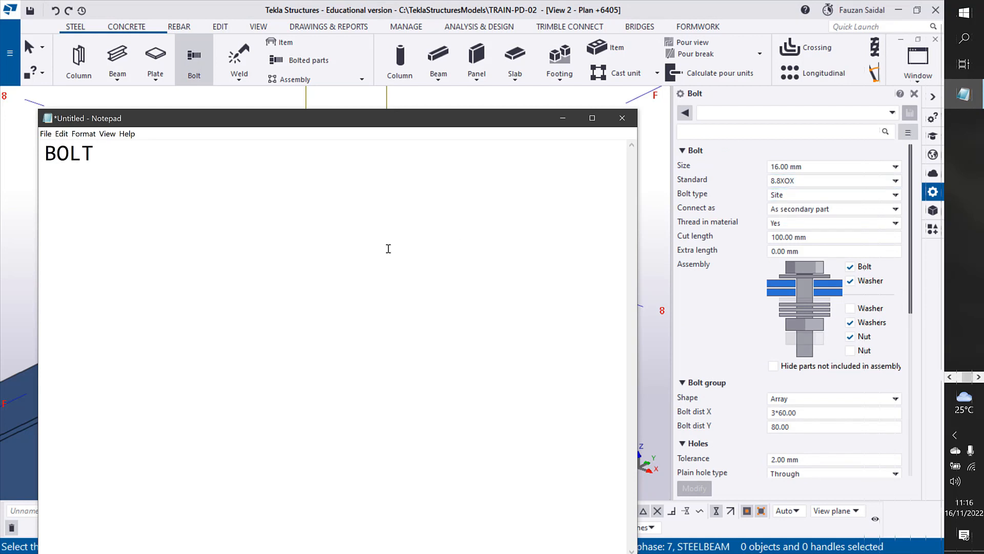
{"action": "type", "text": "16"}
{"action": "key", "text": "Return"}
{"action": "type", "text": "8.8XOX"}
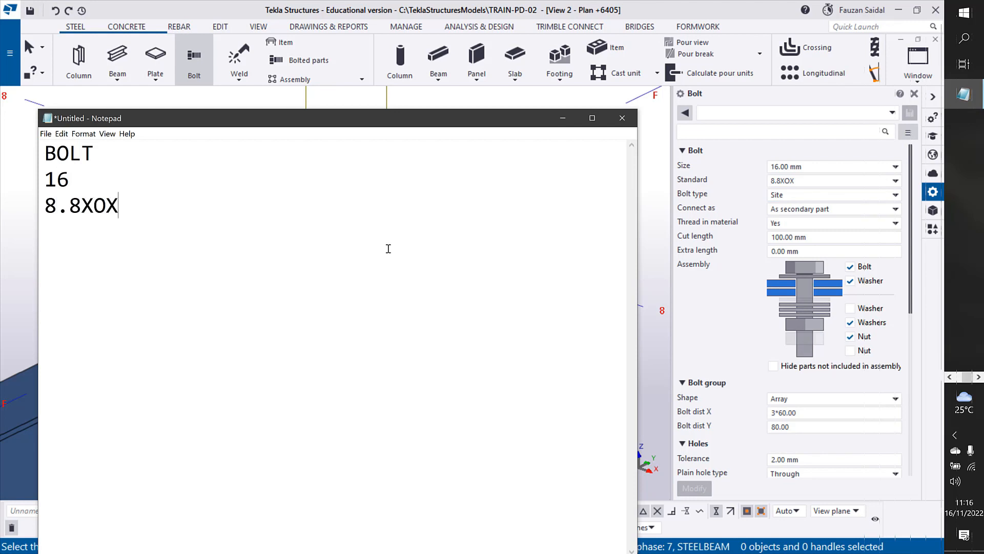
Step: Add the line SITE to the notes, followed after a blank line by the heading BOLT GROUP
{"action": "key", "text": "Return"}
{"action": "type", "text": "SITE"}
{"action": "type", "text": "BOLT GROUP "}
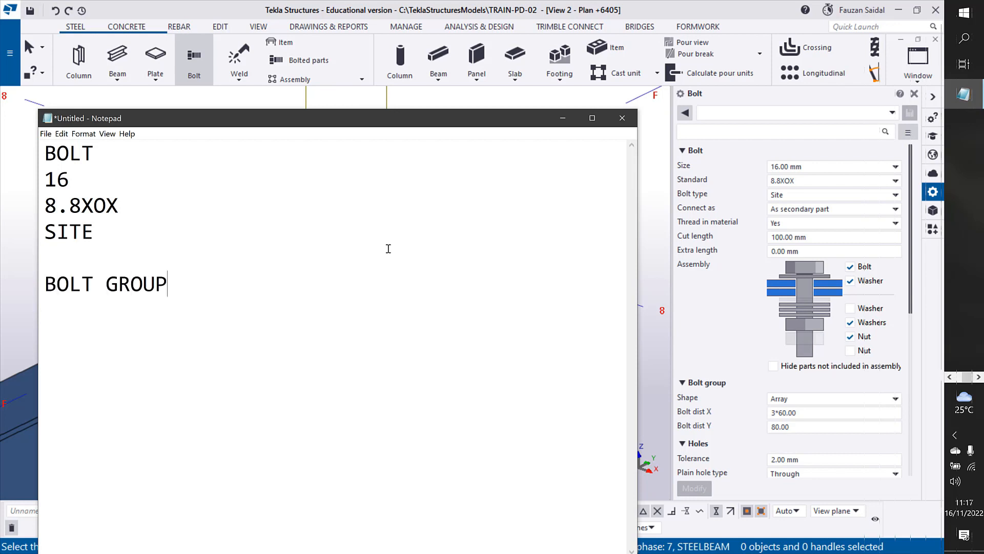
Step: Note the bolt group spacing as DIST X = 3*60 and DIST Y = 80 under the BOLT GROUP heading
{"action": "type", "text": "X"}
{"action": "key", "text": "BackSpace"}
{"action": "type", "text": "DIST X"}
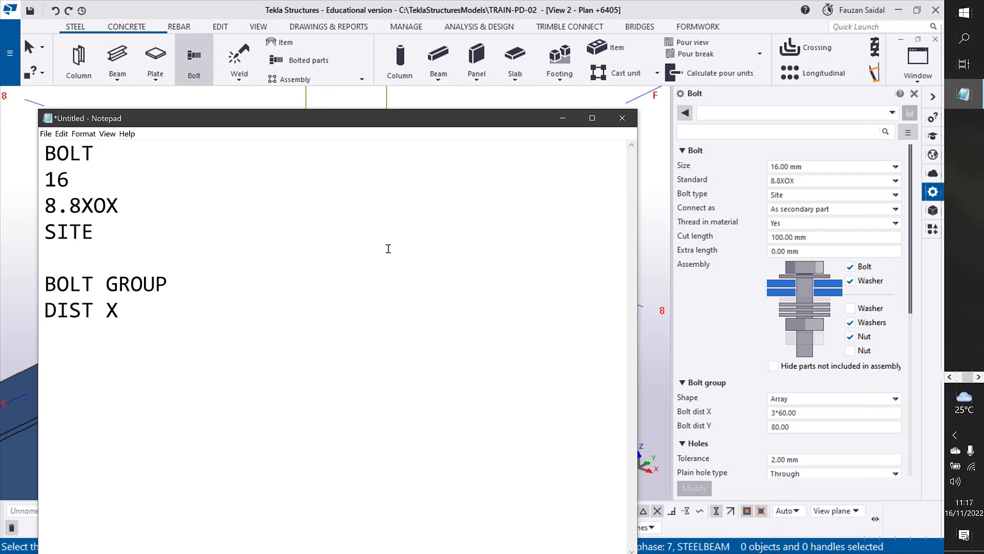
{"action": "type", "text": " 3*60"}
{"action": "left_click", "coordinate": [130, 310]}
{"action": "type", "text": "="}
{"action": "left_click", "coordinate": [204, 310]}
{"action": "key", "text": "Return"}
{"action": "type", "text": "DIST Y ="}
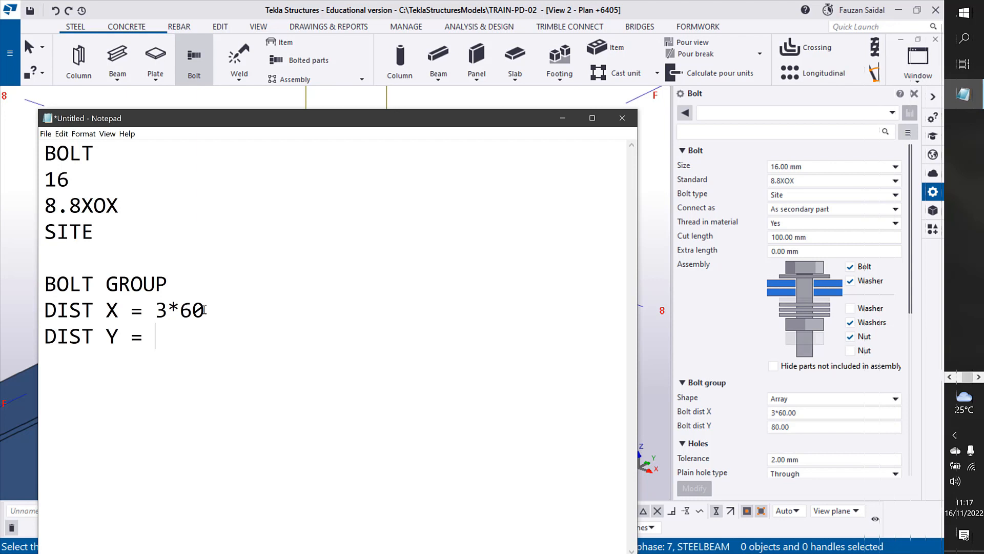
{"action": "type", "text": " 80"}
Step: Add a HOLE heading after a blank line and note TOLERANCE = 2 beneath it
{"action": "key", "text": "Return"}
{"action": "key", "text": "Return"}
{"action": "type", "text": "HOLE "}
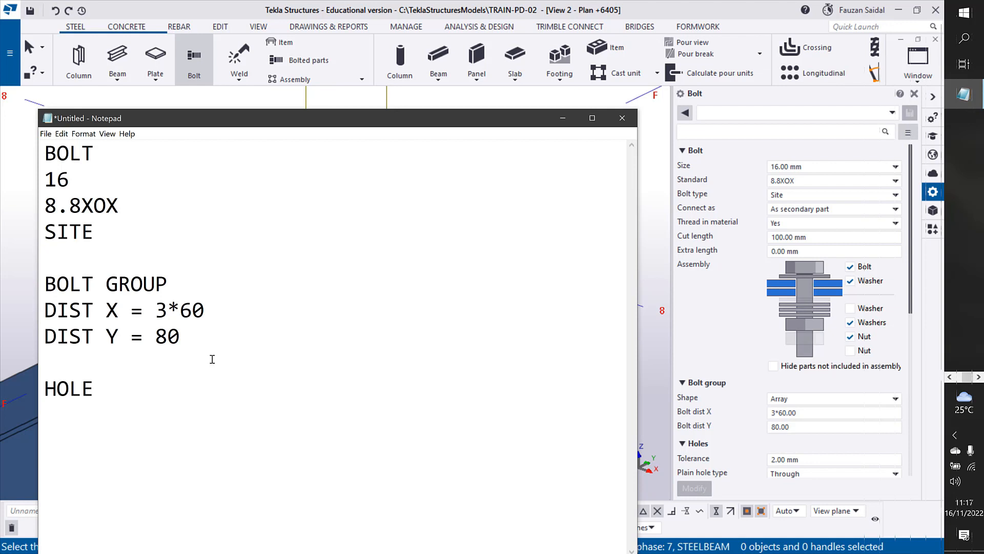
{"action": "type", "text": "TOLERANCE"}
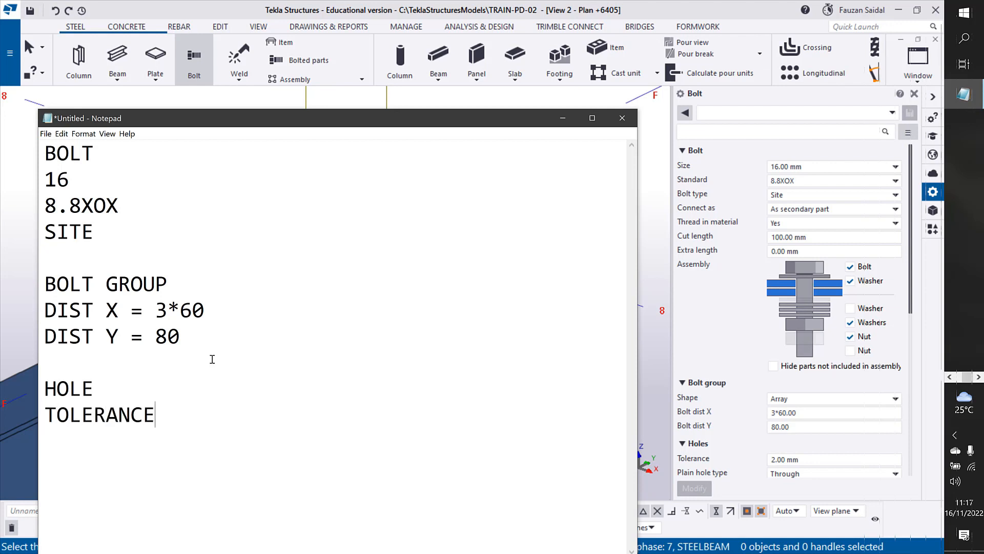
{"action": "type", "text": " = 2"}
Step: Review the bolt settings, switch back to Tekla Structures and choose the end plate as main part and the column as secondary part
{"action": "scroll", "coordinate": [853, 418], "scroll_direction": "down", "scroll_amount": 2}
{"action": "scroll", "coordinate": [853, 419], "scroll_direction": "down", "scroll_amount": 5}
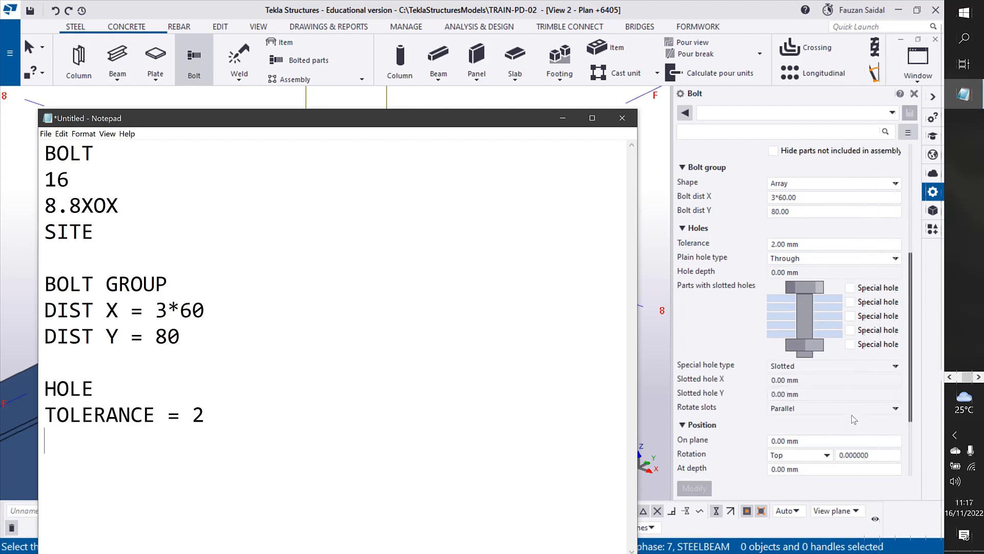
{"action": "scroll", "coordinate": [854, 419], "scroll_direction": "down", "scroll_amount": 4}
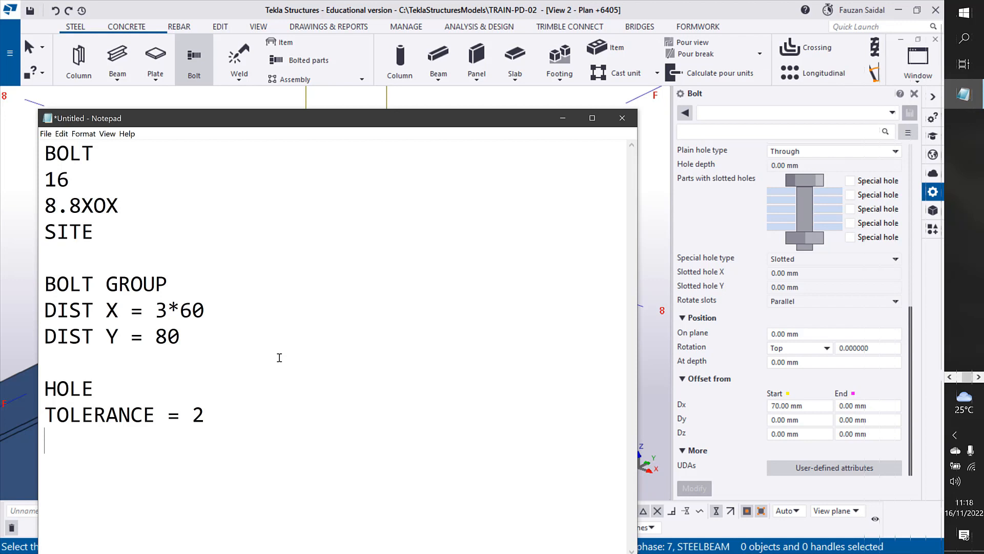
{"action": "left_click", "coordinate": [656, 205]}
{"action": "scroll", "coordinate": [751, 246], "scroll_direction": "up", "scroll_amount": 6}
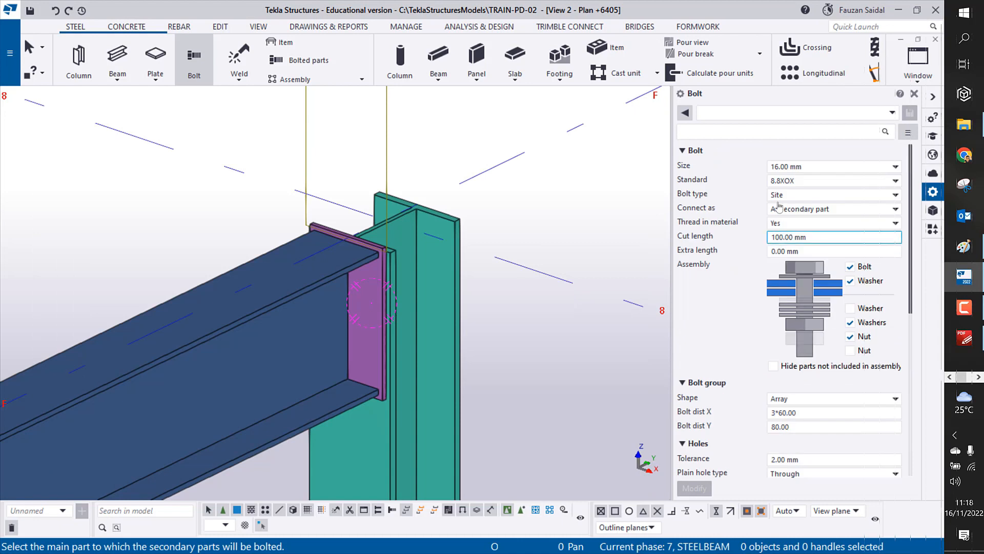
{"action": "middle_click_drag", "start_coordinate": [585, 176], "coordinate": [578, 146]}
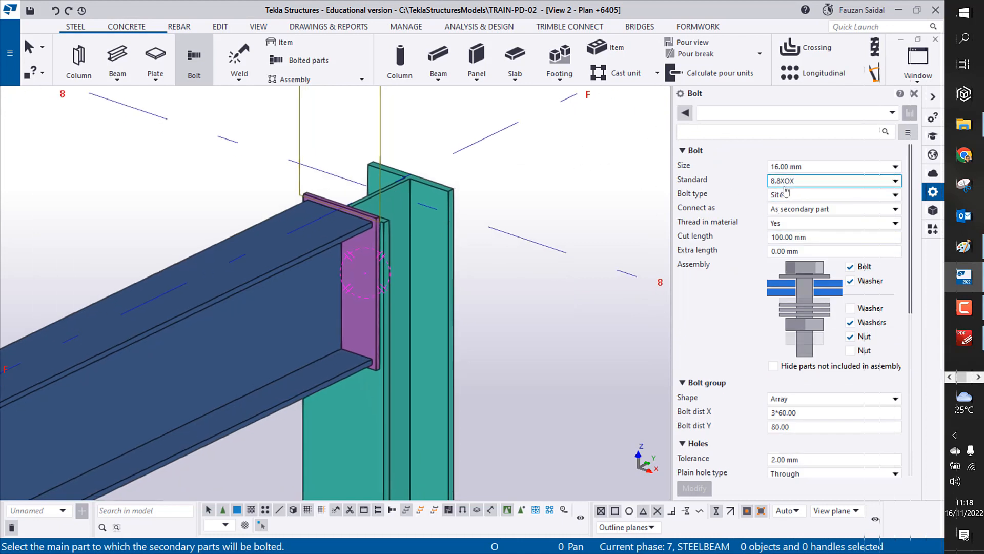
{"action": "scroll", "coordinate": [558, 239], "scroll_direction": "up", "scroll_amount": 2}
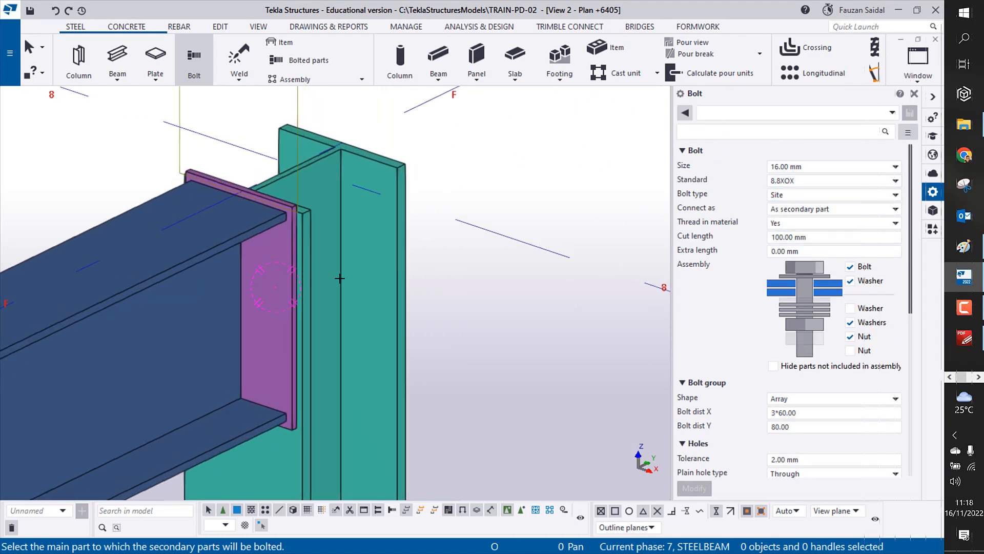
{"action": "left_click", "coordinate": [273, 253]}
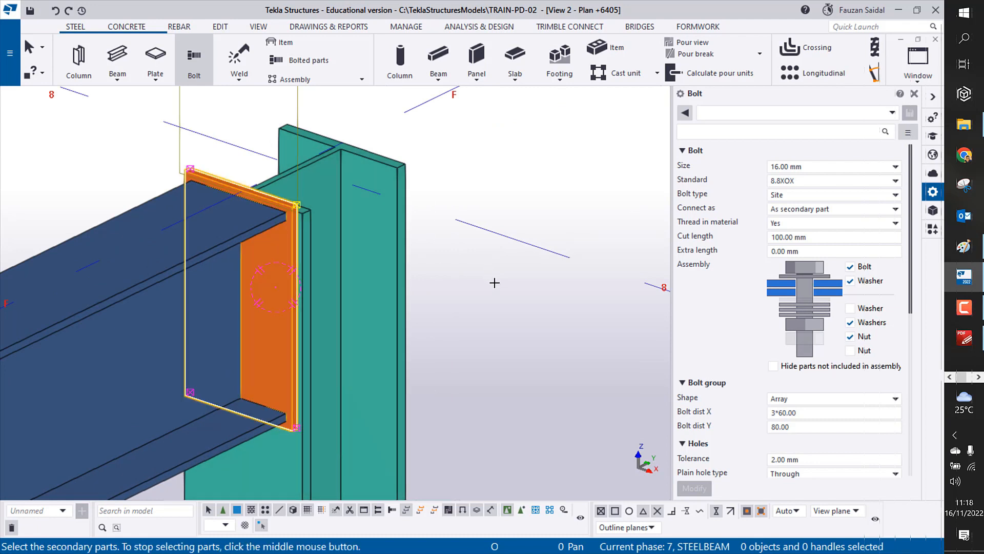
{"action": "left_click", "coordinate": [396, 251]}
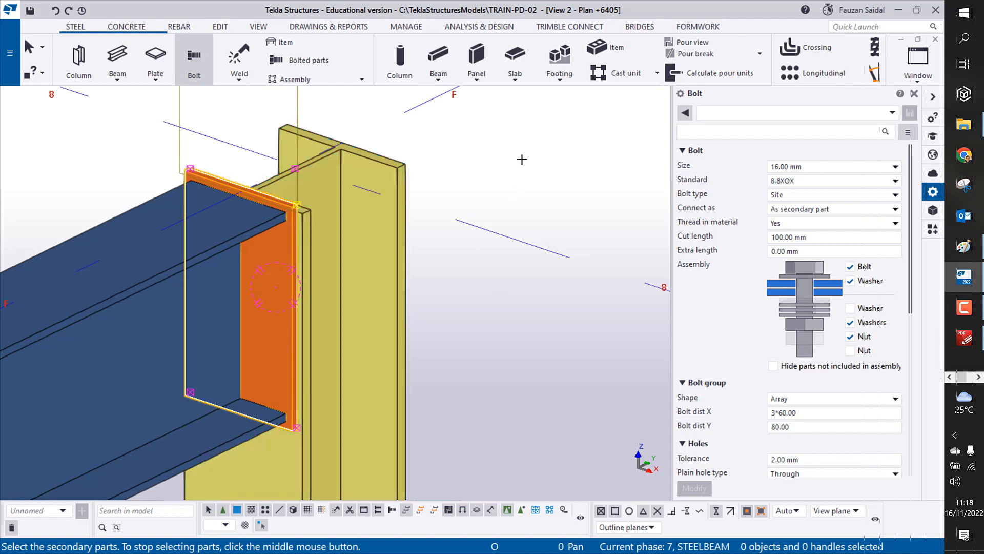
{"action": "middle_click", "coordinate": [526, 188]}
Step: Create the bolt group from the midpoint of the end plate's top edge to its bottom edge midpoint, and end the Bolt command
{"action": "middle_click_drag", "start_coordinate": [564, 248], "coordinate": [578, 262]}
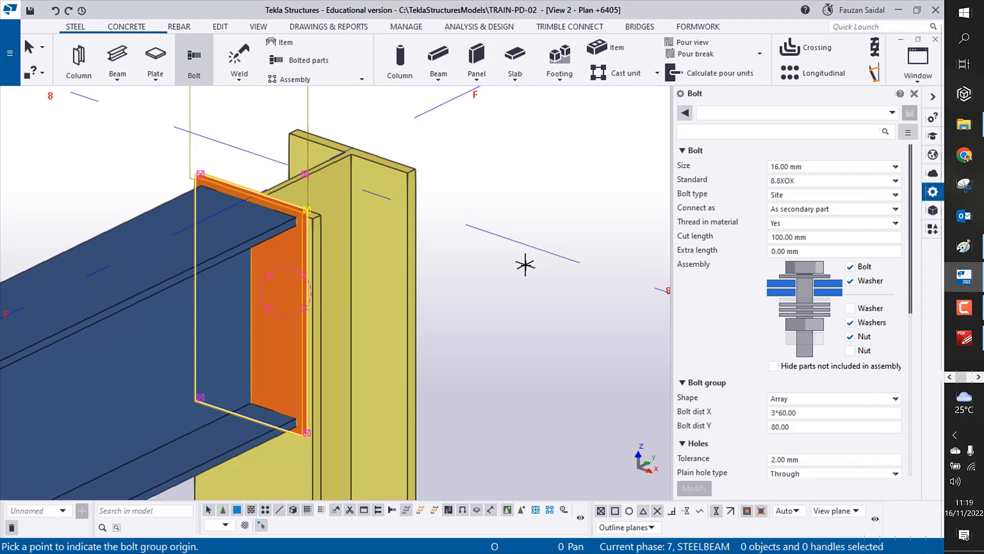
{"action": "middle_click_drag", "start_coordinate": [522, 263], "coordinate": [572, 284]}
{"action": "scroll", "coordinate": [213, 240], "scroll_direction": "up", "scroll_amount": 2}
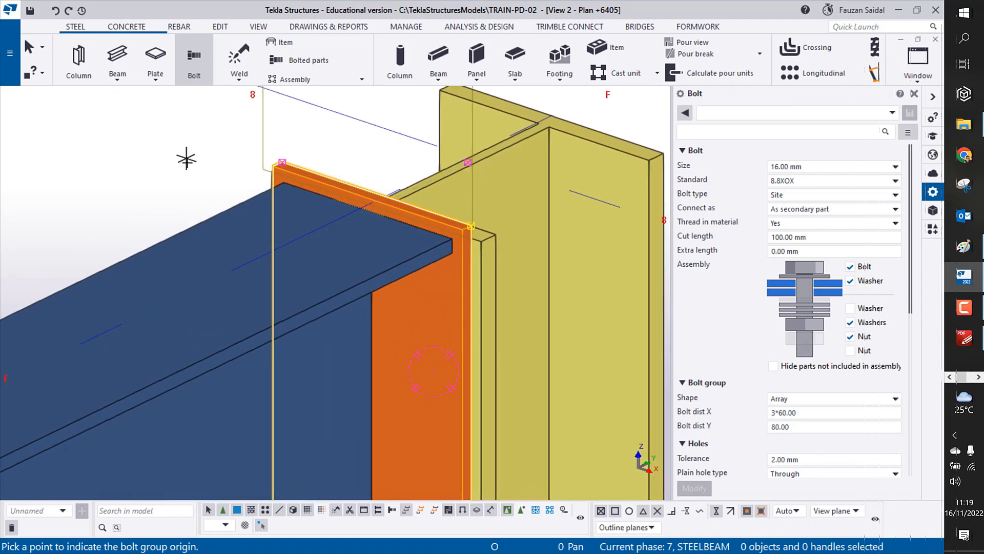
{"action": "scroll", "coordinate": [187, 181], "scroll_direction": "up", "scroll_amount": 2}
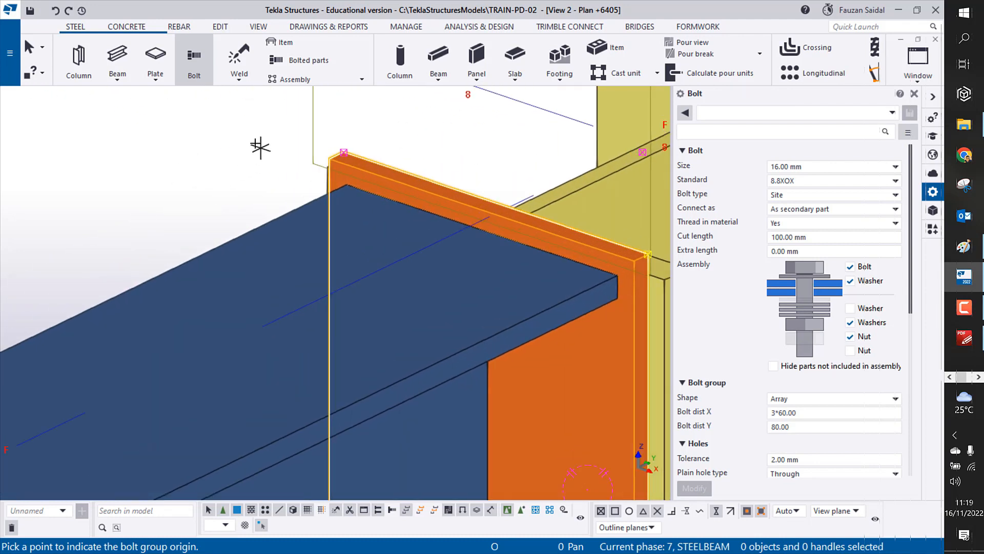
{"action": "middle_click_drag", "start_coordinate": [280, 167], "coordinate": [198, 165]}
{"action": "scroll", "coordinate": [359, 193], "scroll_direction": "up", "scroll_amount": 2}
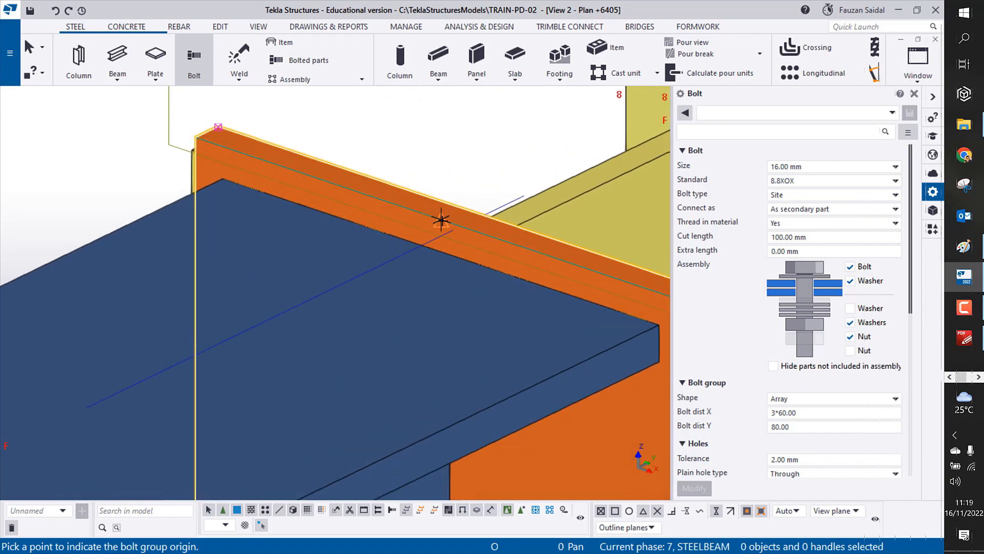
{"action": "middle_click_drag", "start_coordinate": [402, 213], "coordinate": [248, 202]}
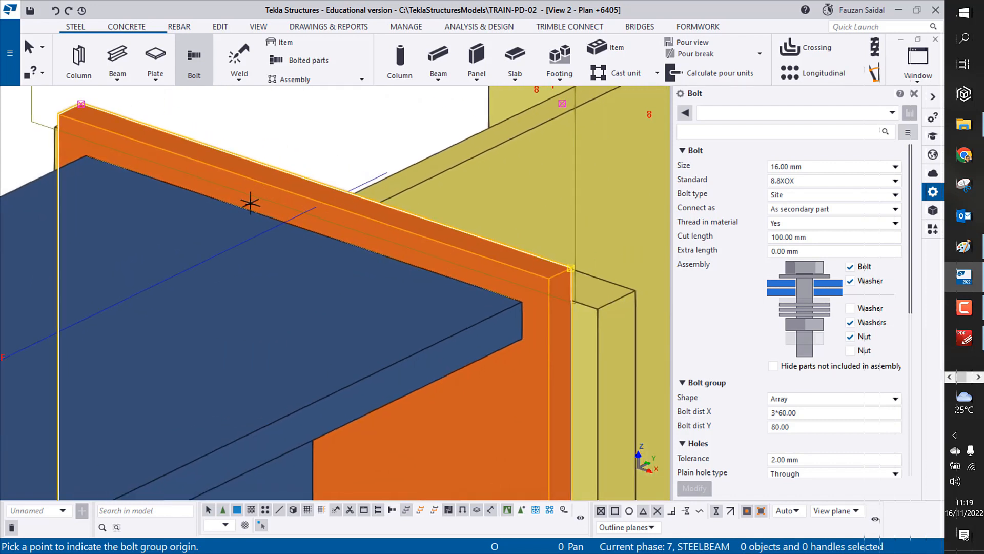
{"action": "left_click", "coordinate": [304, 197]}
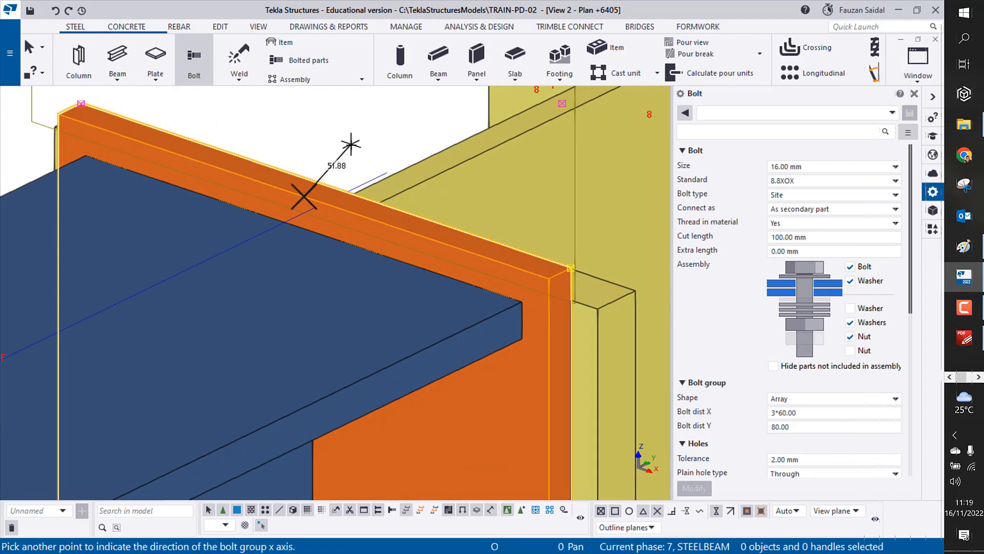
{"action": "scroll", "coordinate": [339, 175], "scroll_direction": "down", "scroll_amount": 4}
{"action": "middle_click_drag", "start_coordinate": [372, 220], "coordinate": [289, 399], "text": "ctrl"}
{"action": "scroll", "coordinate": [289, 400], "scroll_direction": "up", "scroll_amount": 5}
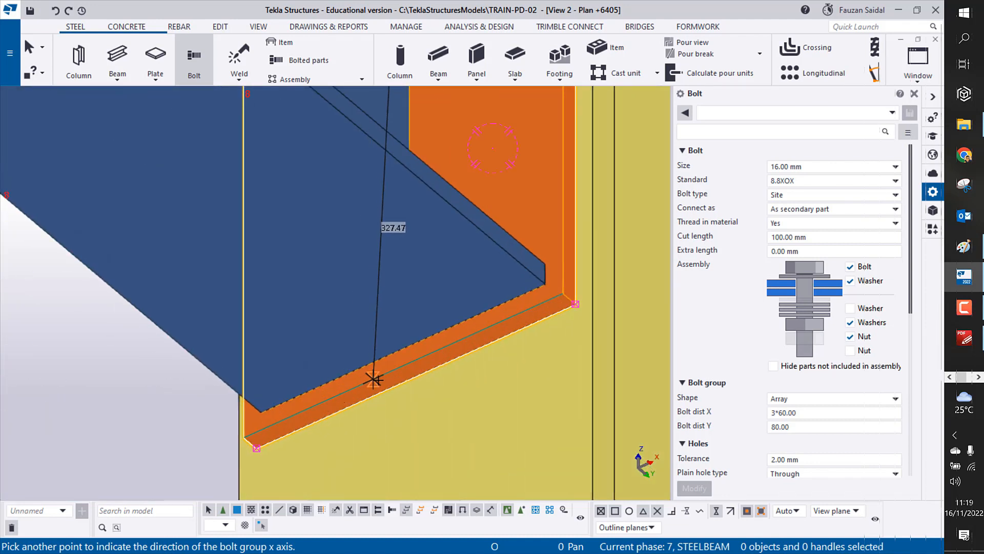
{"action": "left_click", "coordinate": [403, 365]}
{"action": "scroll", "coordinate": [402, 365], "scroll_direction": "down", "scroll_amount": 5}
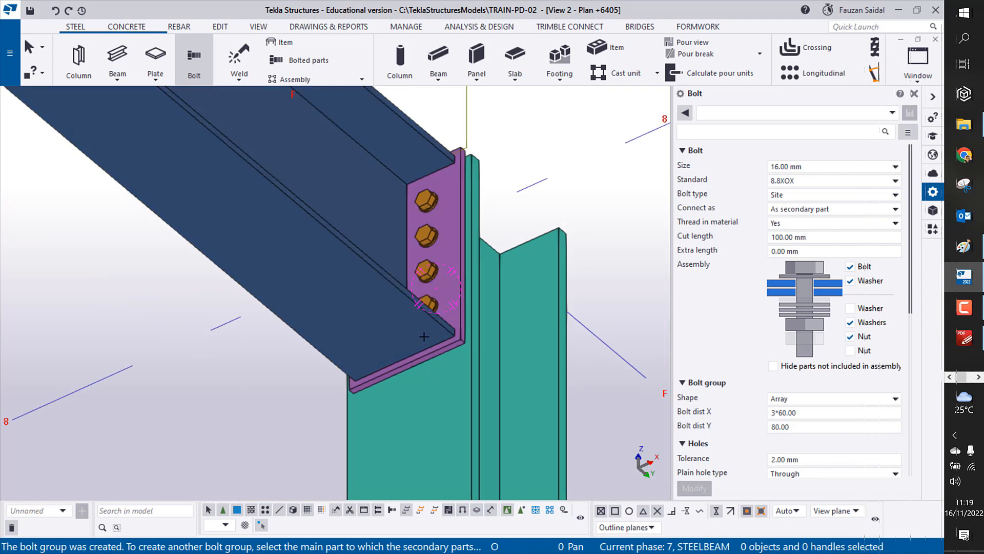
{"action": "right_click", "coordinate": [501, 159]}
{"action": "left_click", "coordinate": [528, 165]}
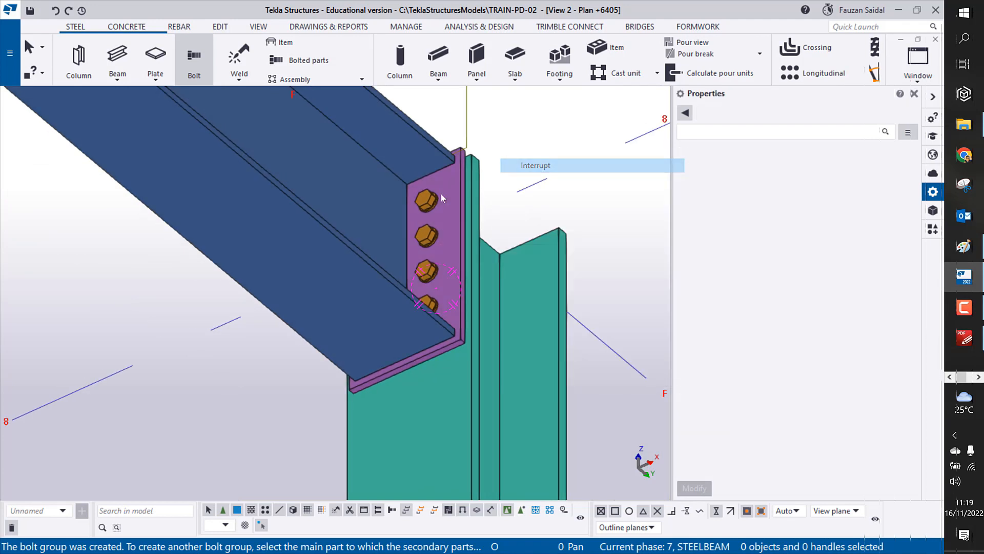
Step: Select the new bolt group, change its rotation to Front and apply it
{"action": "left_click", "coordinate": [426, 236]}
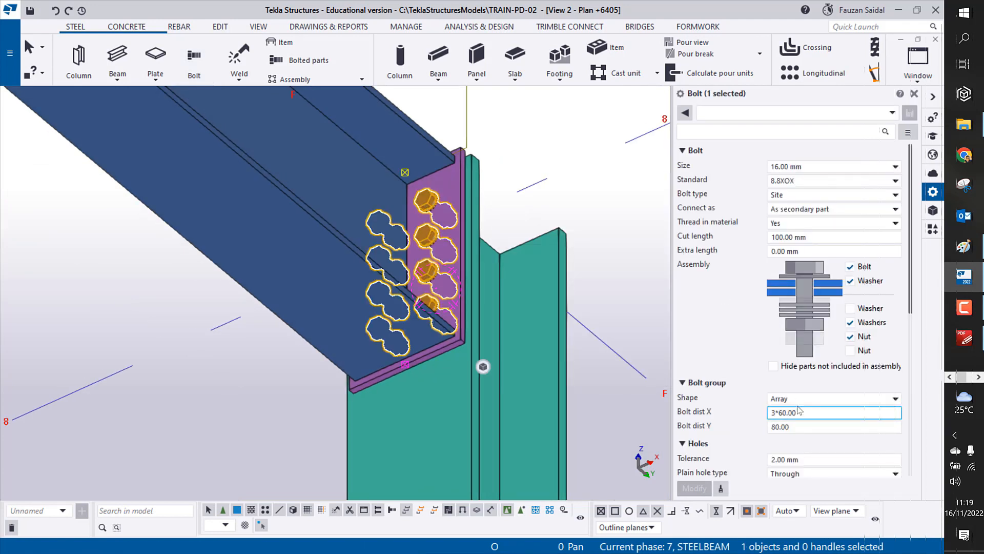
{"action": "scroll", "coordinate": [798, 426], "scroll_direction": "down", "scroll_amount": 2}
{"action": "scroll", "coordinate": [793, 386], "scroll_direction": "up", "scroll_amount": 2}
{"action": "scroll", "coordinate": [794, 400], "scroll_direction": "down", "scroll_amount": 7}
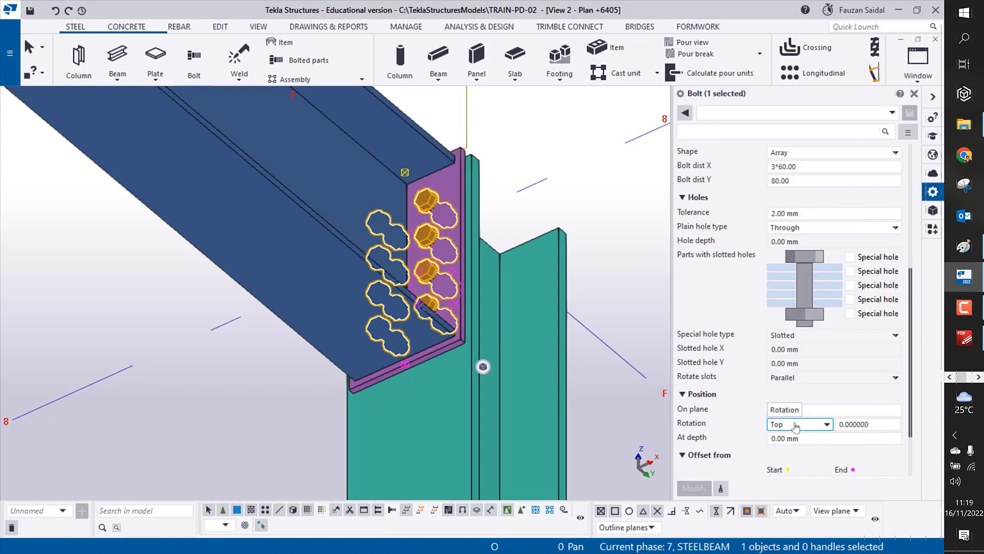
{"action": "left_click", "coordinate": [800, 425]}
{"action": "left_click", "coordinate": [792, 447]}
{"action": "left_click", "coordinate": [695, 489]}
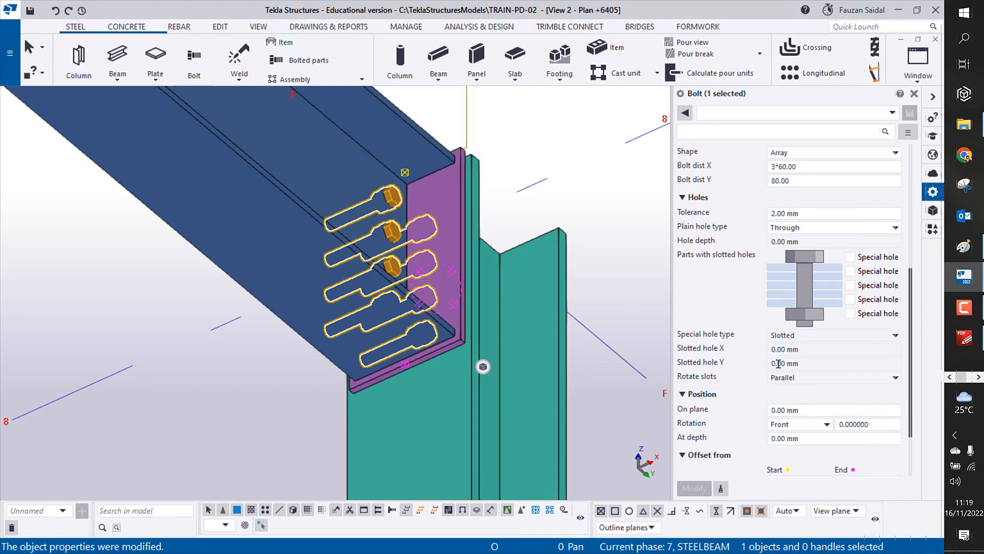
Step: Set the bolt group's start Dx offset to 0 mm and apply it
{"action": "scroll", "coordinate": [805, 423], "scroll_direction": "down", "scroll_amount": 3}
{"action": "left_click", "coordinate": [799, 405]}
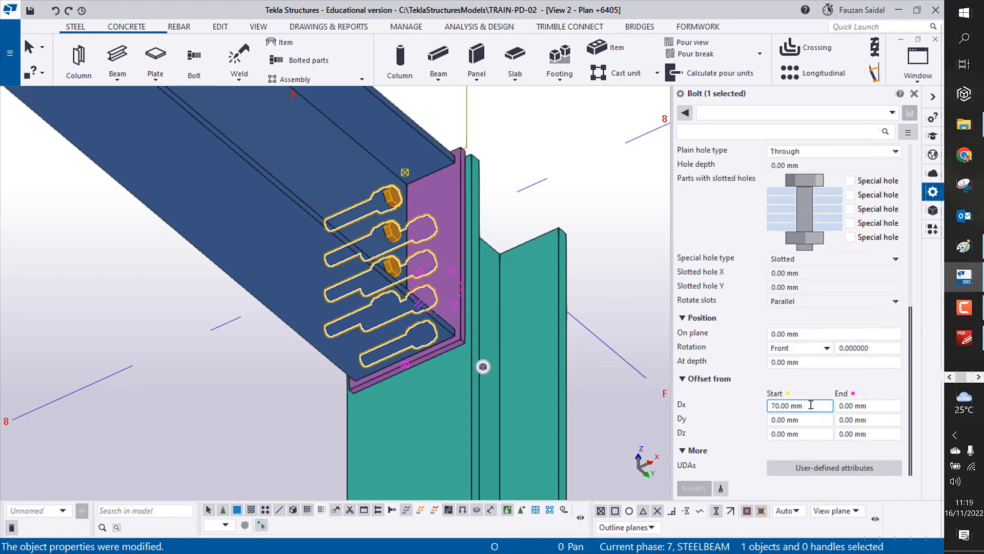
{"action": "type", "text": "0"}
{"action": "left_click", "coordinate": [691, 490]}
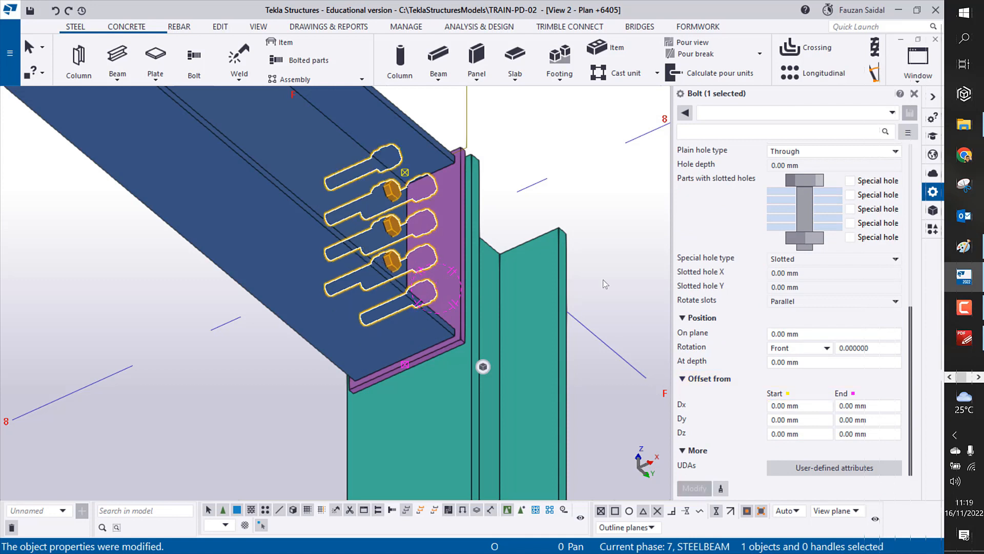
Step: Inspect the shifted bolts from the upper side of the beam, change the bolt group's rotation to Top and apply it
{"action": "left_click", "coordinate": [574, 201]}
{"action": "scroll", "coordinate": [513, 216], "scroll_direction": "down", "scroll_amount": 2}
{"action": "middle_click_drag", "start_coordinate": [450, 212], "coordinate": [460, 380], "text": "ctrl"}
{"action": "middle_click_drag", "start_coordinate": [473, 279], "coordinate": [444, 318]}
{"action": "scroll", "coordinate": [466, 232], "scroll_direction": "up", "scroll_amount": 2}
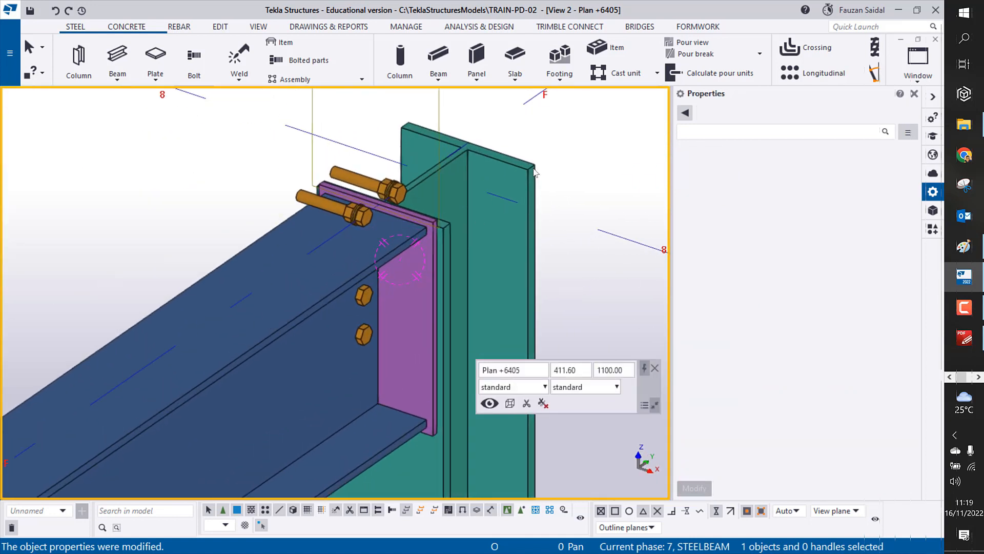
{"action": "left_click", "coordinate": [378, 184]}
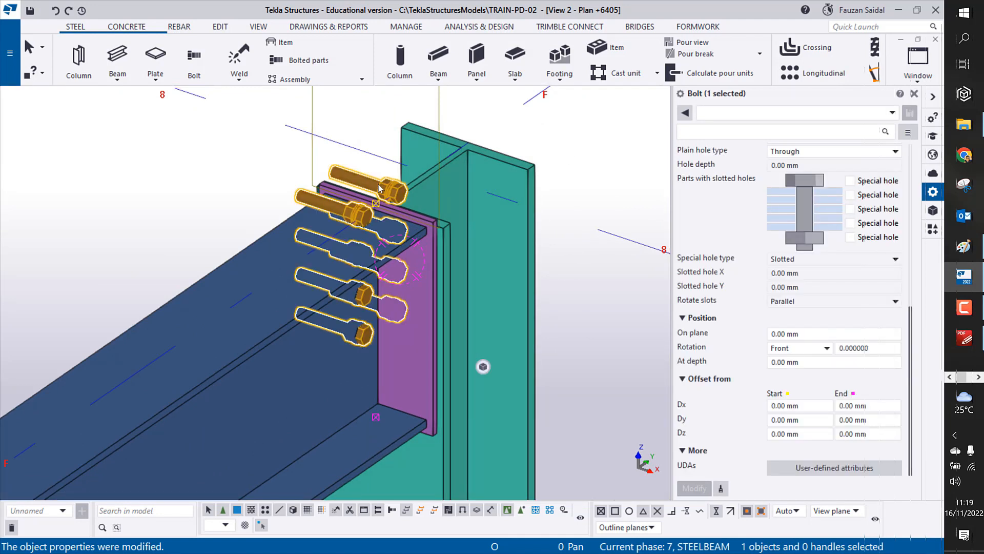
{"action": "left_click", "coordinate": [799, 349]}
{"action": "left_click", "coordinate": [795, 376]}
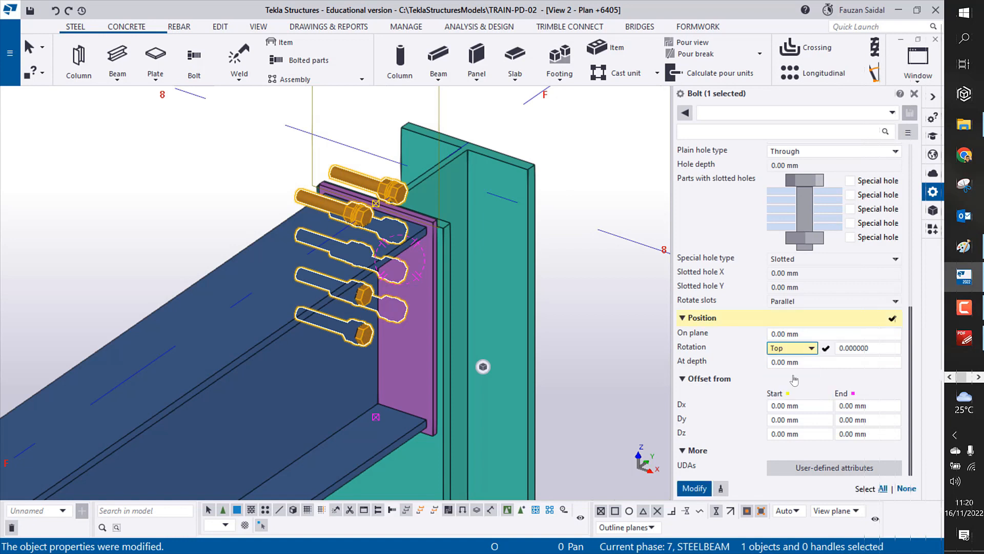
{"action": "left_click", "coordinate": [695, 489]}
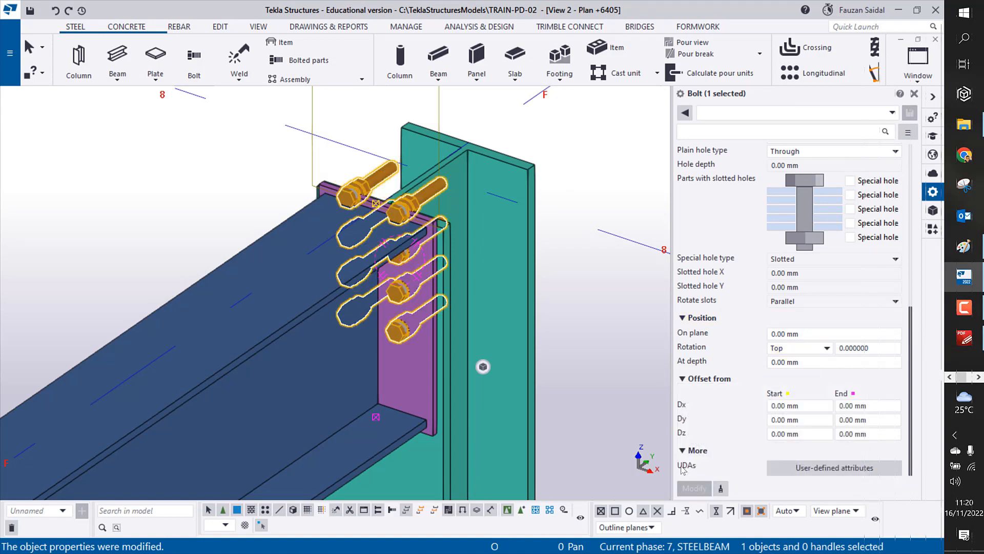
Step: Undo the last rotation change and the start Dx offset change of the bolt group
{"action": "left_click", "coordinate": [585, 324]}
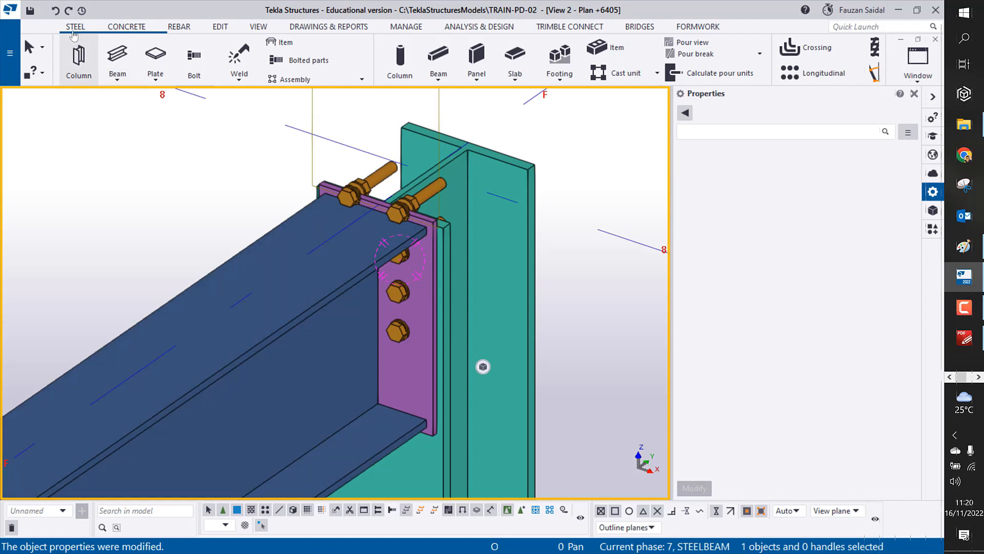
{"action": "left_click", "coordinate": [54, 10]}
{"action": "left_click", "coordinate": [55, 10]}
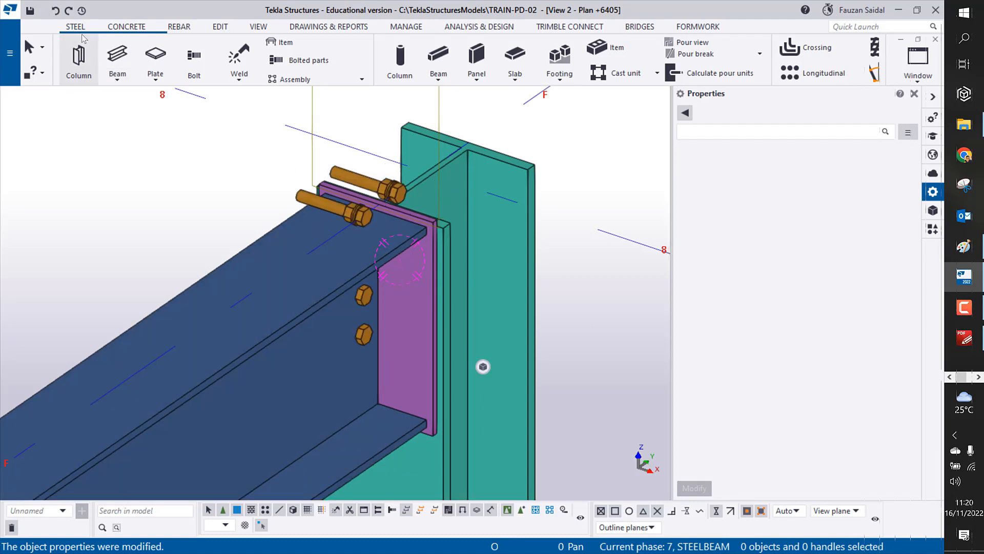
{"action": "left_click", "coordinate": [57, 11]}
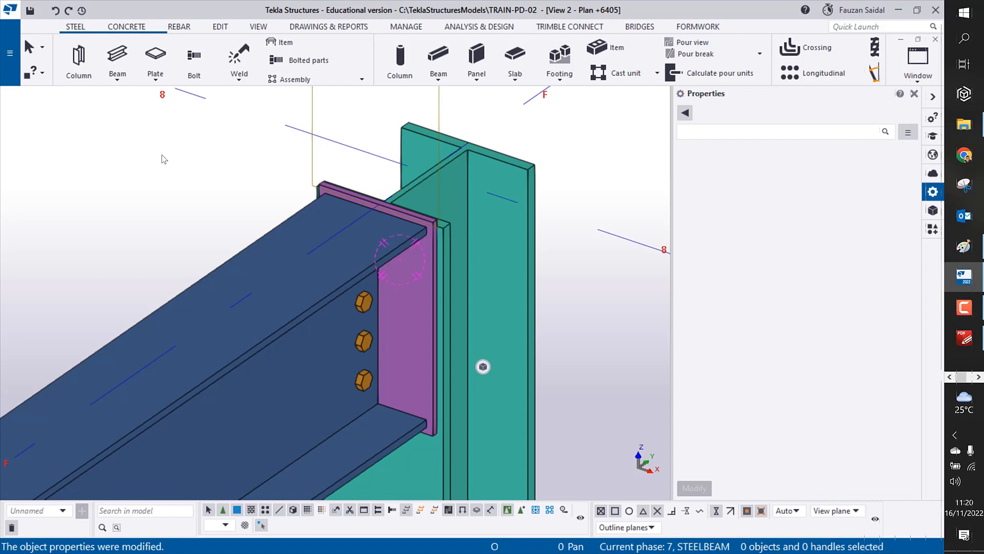
Step: Select the bolt group on the end plate, change its rotation to Top and apply it
{"action": "left_click", "coordinate": [362, 308]}
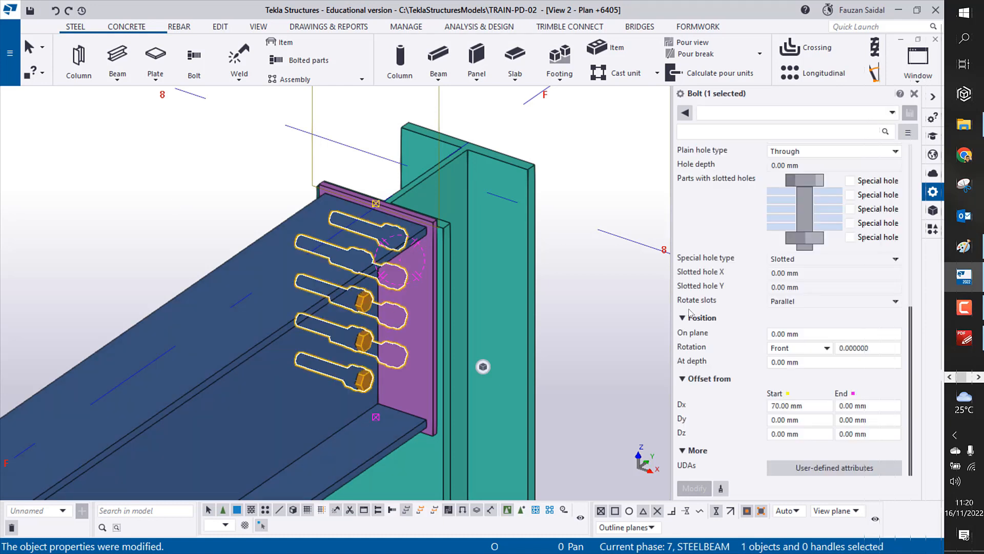
{"action": "left_click", "coordinate": [799, 348]}
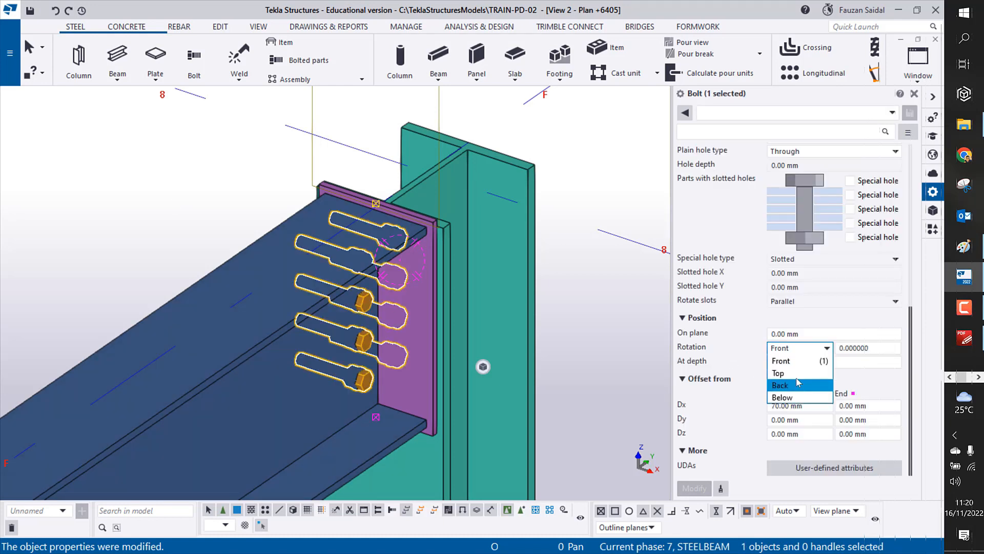
{"action": "left_click", "coordinate": [789, 373]}
{"action": "left_click", "coordinate": [696, 488]}
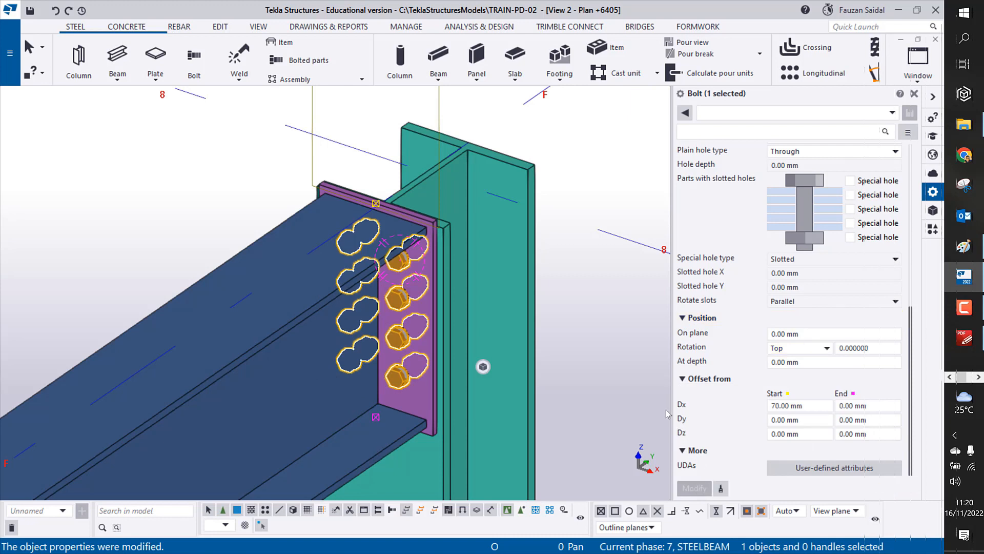
Step: Set the bolt group's start Dx offset to 0 mm, apply it and deselect the bolts
{"action": "left_click", "coordinate": [800, 405]}
{"action": "double_click", "coordinate": [800, 405]}
{"action": "type", "text": "0"}
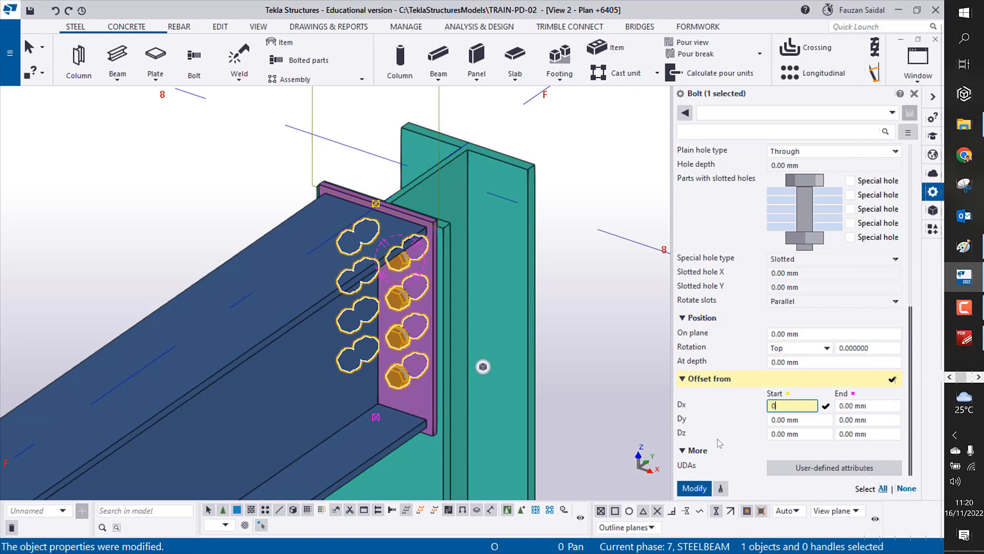
{"action": "left_click", "coordinate": [695, 488]}
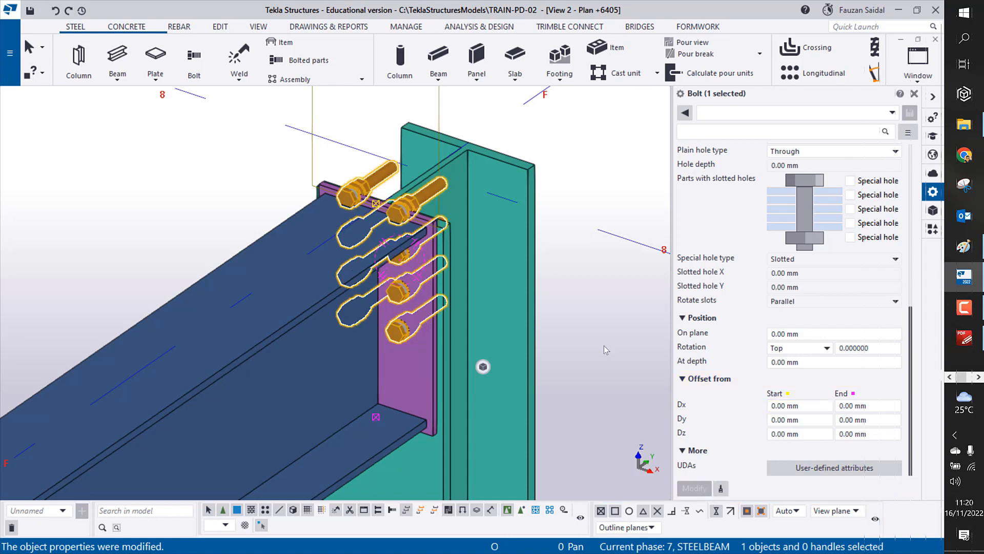
{"action": "left_click", "coordinate": [576, 294]}
Step: Reselect the bolt group, change its rotation to Below and apply it
{"action": "left_click", "coordinate": [423, 204]}
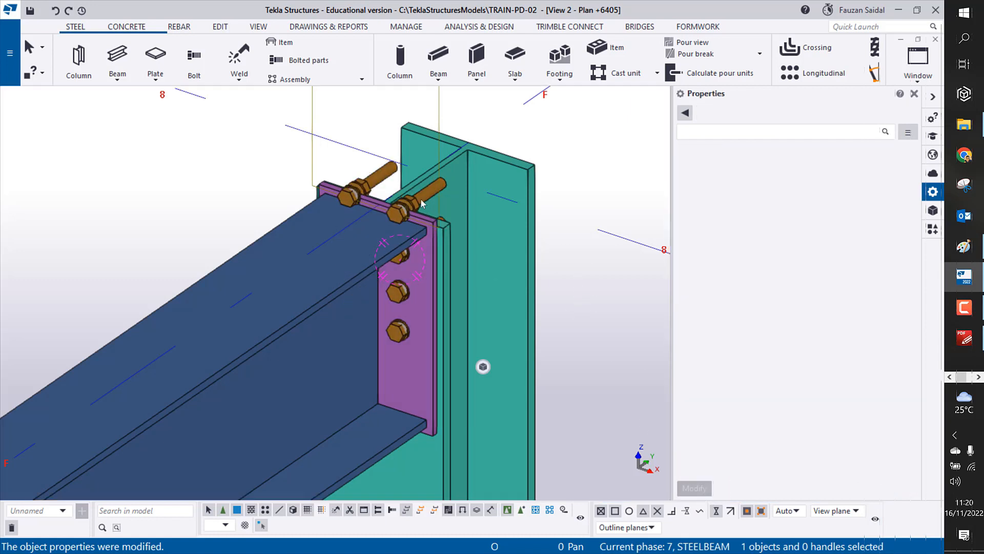
{"action": "left_click", "coordinate": [789, 361]}
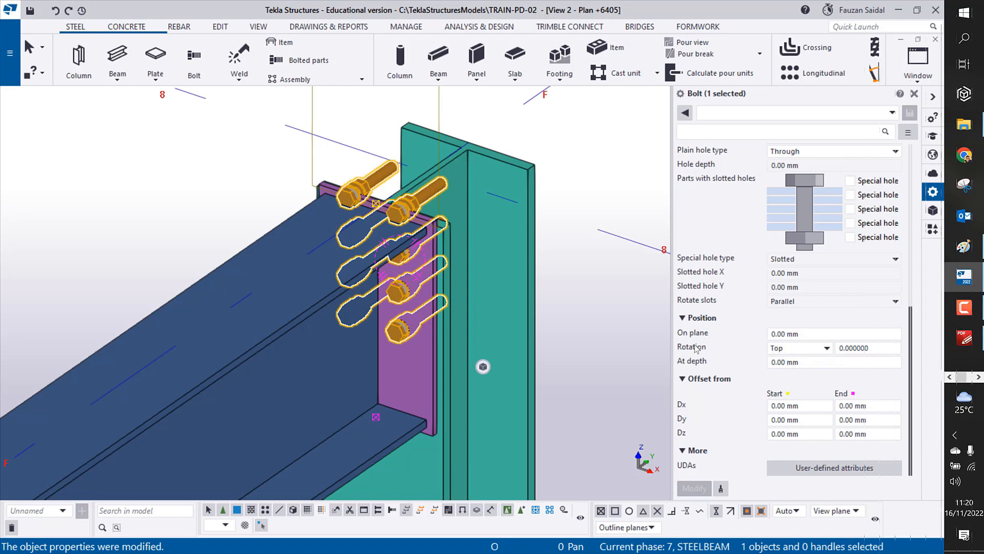
{"action": "left_click", "coordinate": [796, 349]}
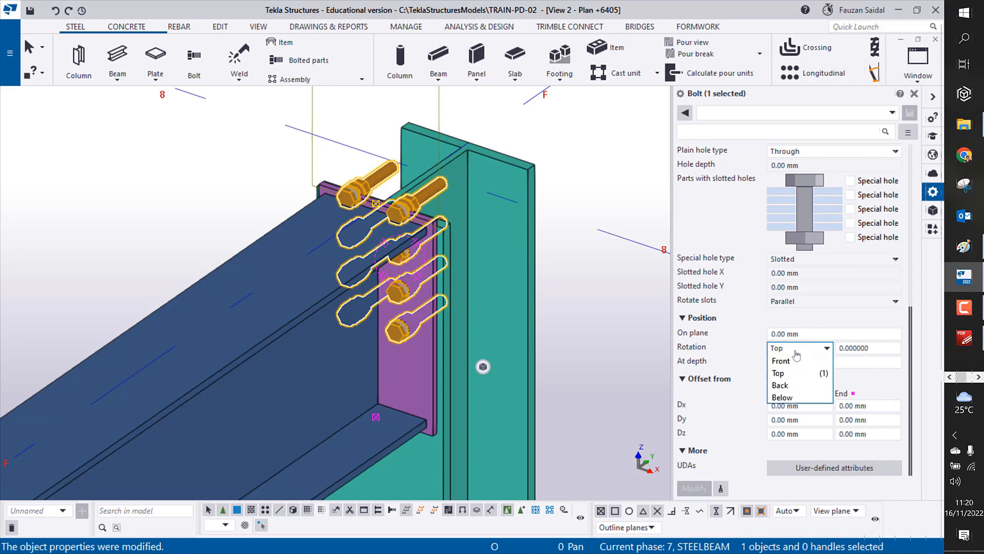
{"action": "left_click", "coordinate": [794, 401]}
{"action": "left_click", "coordinate": [695, 488]}
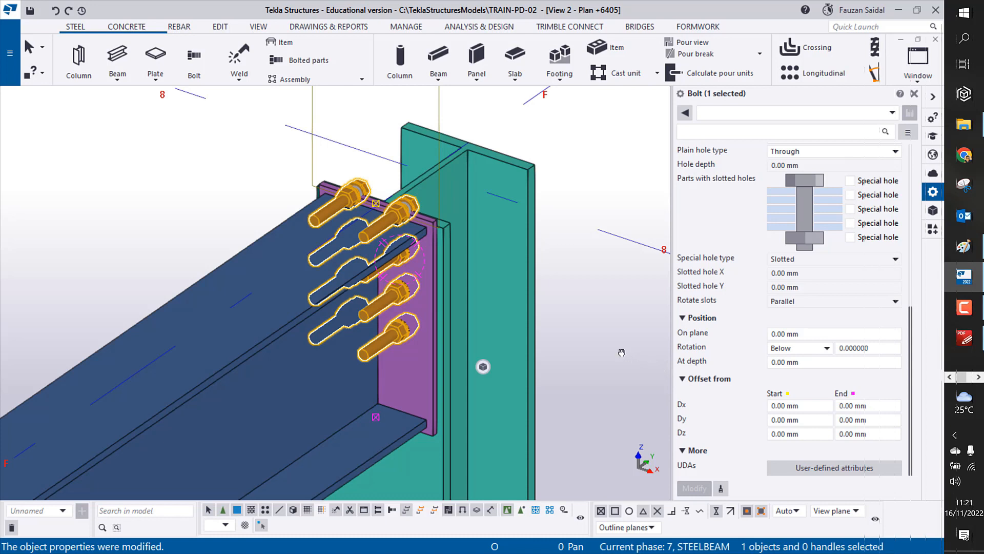
{"action": "middle_click_drag", "start_coordinate": [624, 350], "coordinate": [608, 362]}
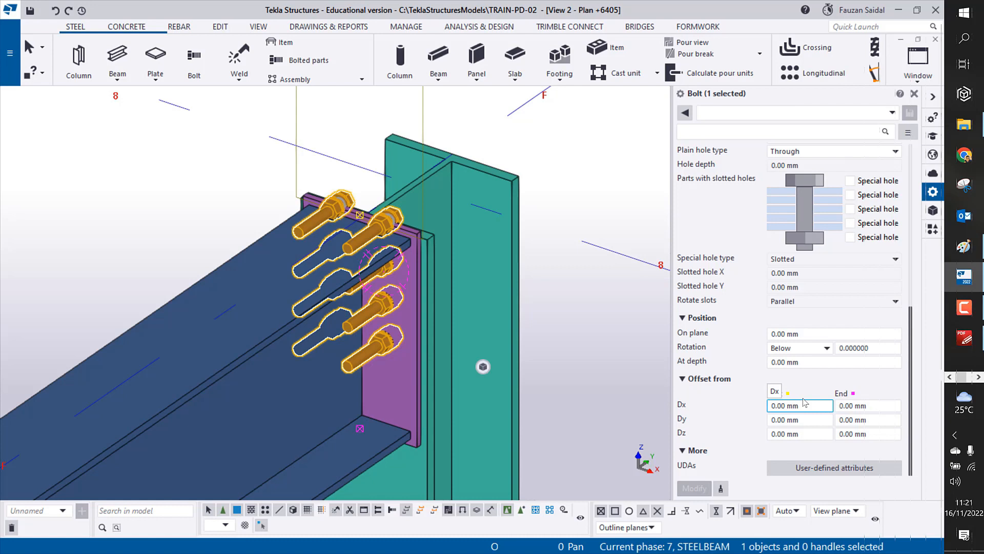
Step: Set the bolt group's start Dx offset to 70 mm, apply it and deselect the bolts
{"action": "scroll", "coordinate": [372, 221], "scroll_direction": "up", "scroll_amount": 4}
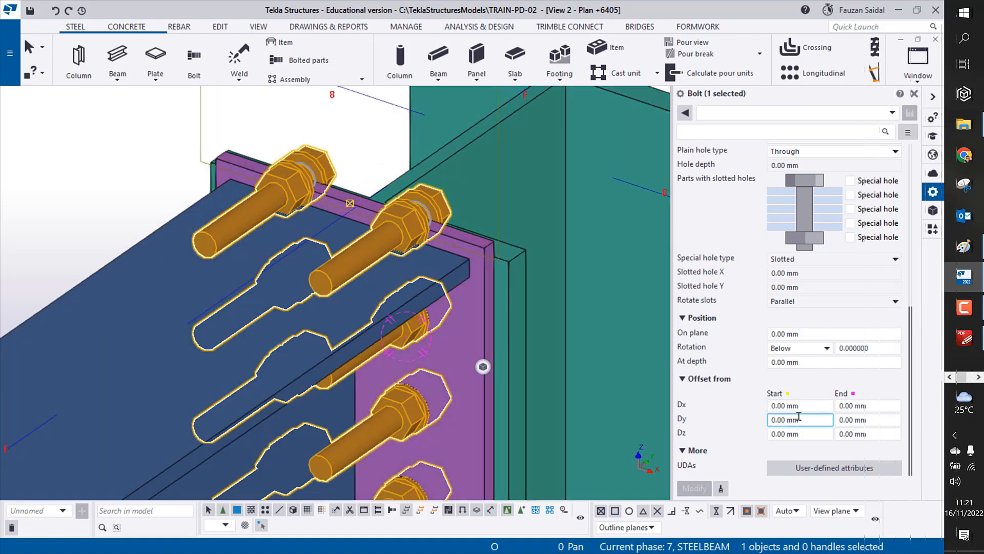
{"action": "left_click", "coordinate": [785, 406]}
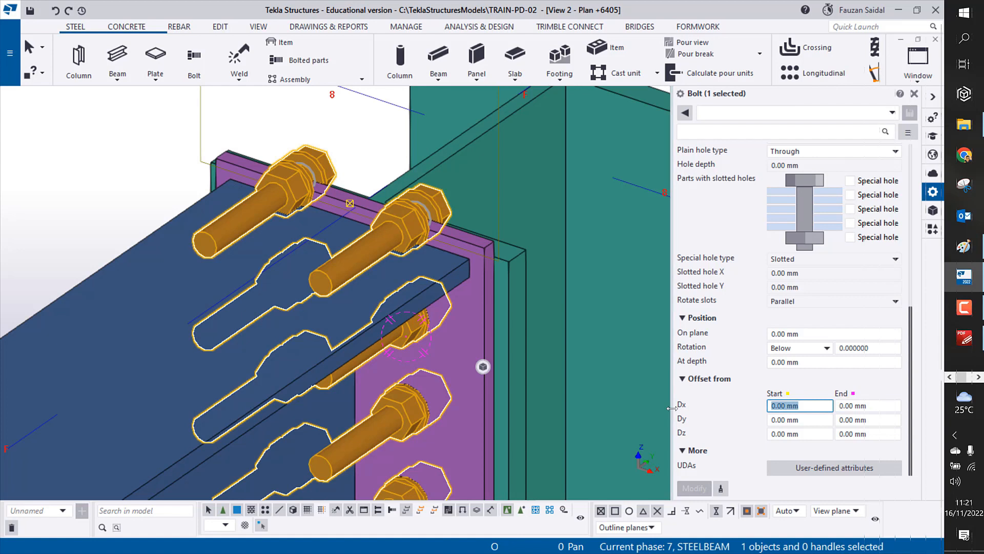
{"action": "type", "text": "70"}
{"action": "left_click", "coordinate": [694, 488]}
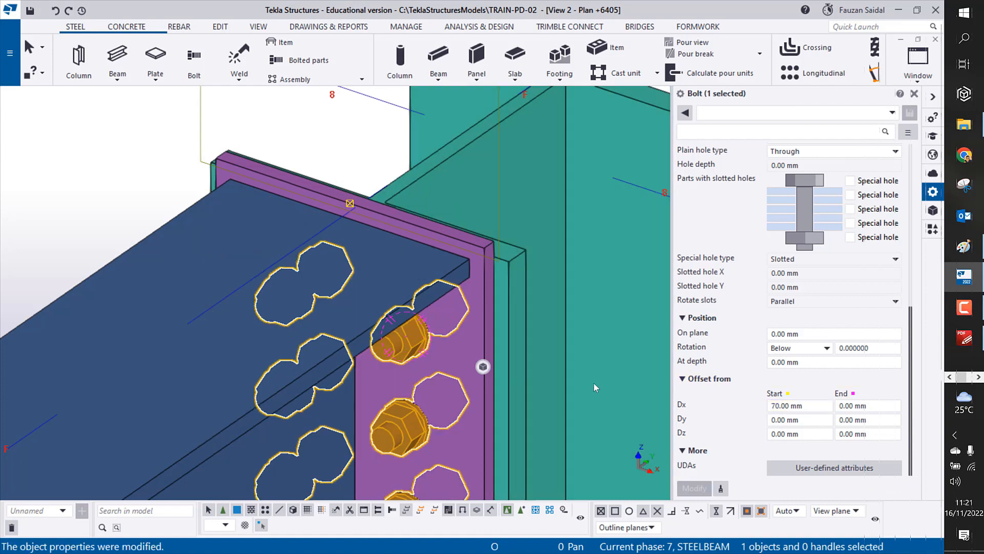
{"action": "key", "text": "Escape"}
{"action": "scroll", "coordinate": [382, 287], "scroll_direction": "down", "scroll_amount": 4}
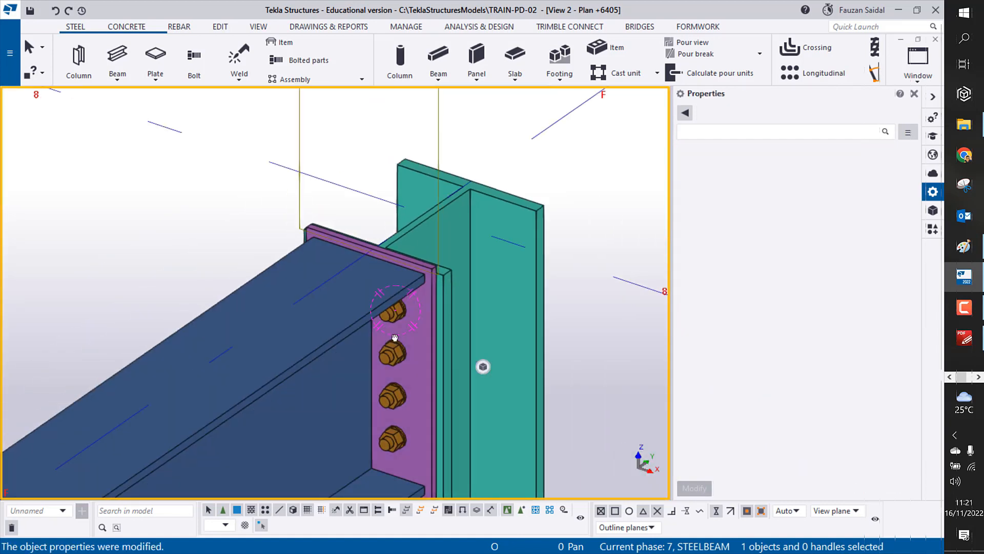
Step: Examine the nut side of the bolts on the end plate and the bolt group's start Dx offset
{"action": "scroll", "coordinate": [394, 337], "scroll_direction": "up", "scroll_amount": 4}
{"action": "left_click", "coordinate": [383, 315]}
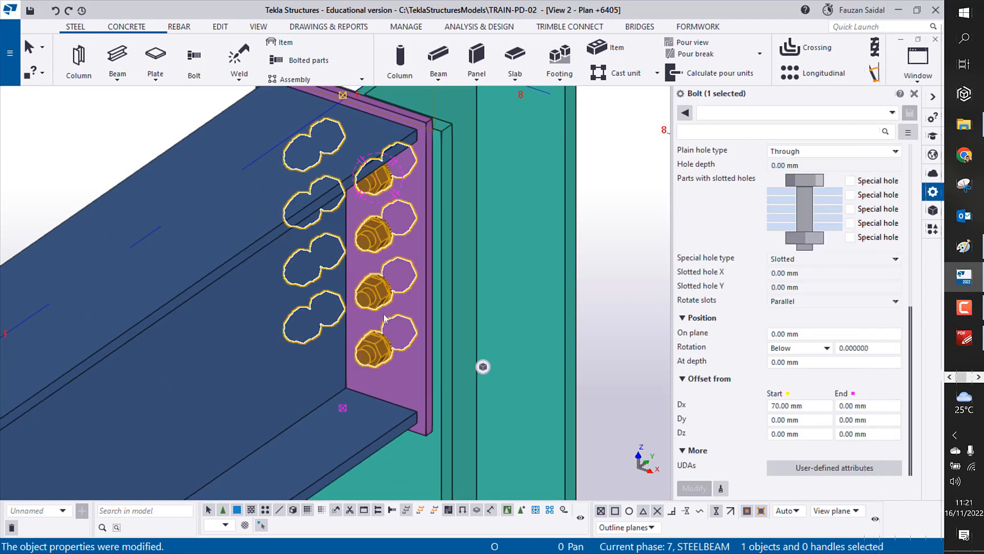
{"action": "left_click", "coordinate": [815, 405]}
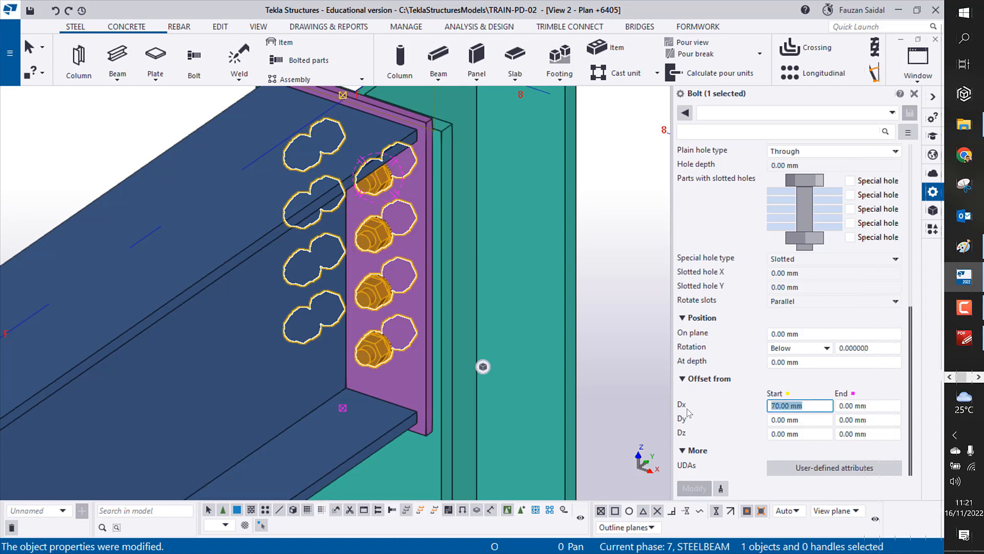
{"action": "left_click", "coordinate": [603, 335]}
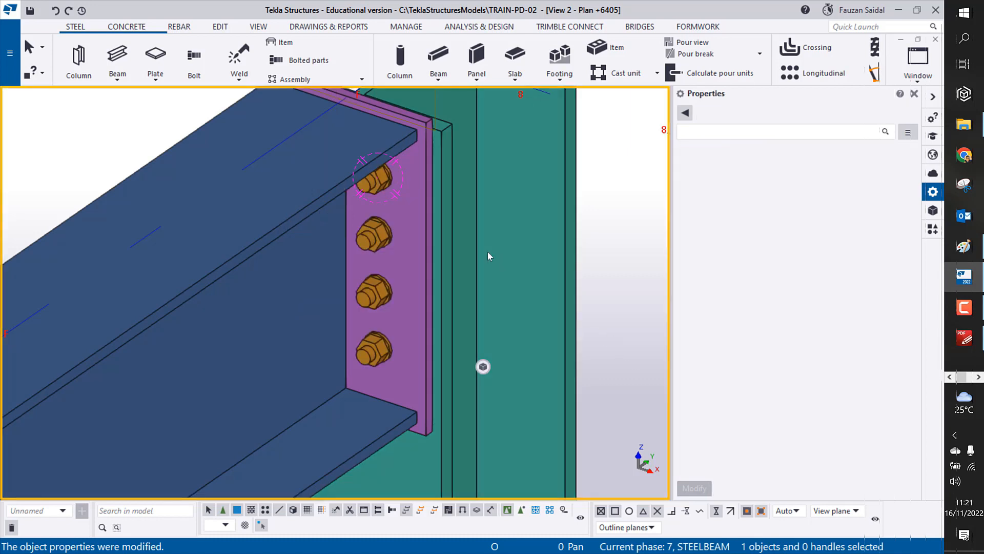
{"action": "left_click", "coordinate": [381, 238]}
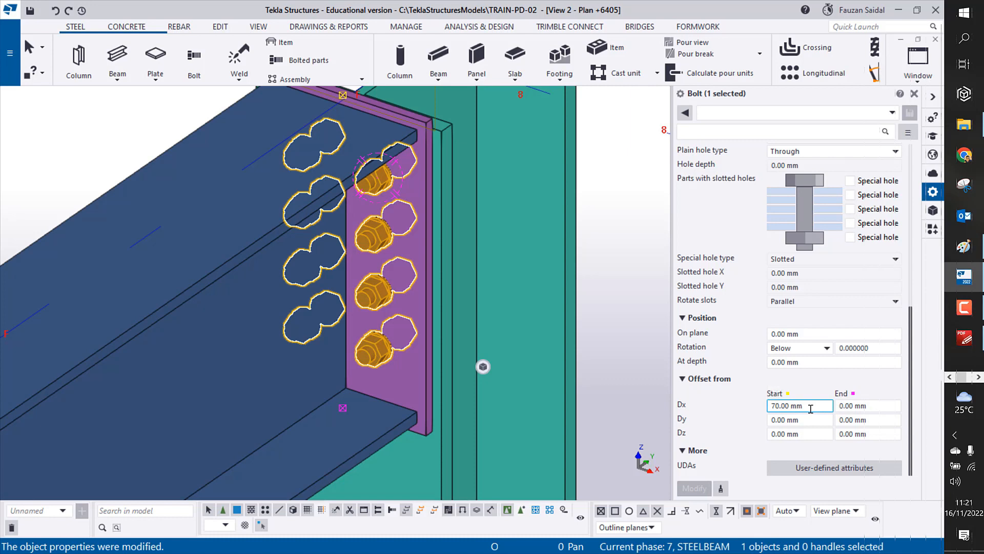
{"action": "left_click", "coordinate": [619, 321]}
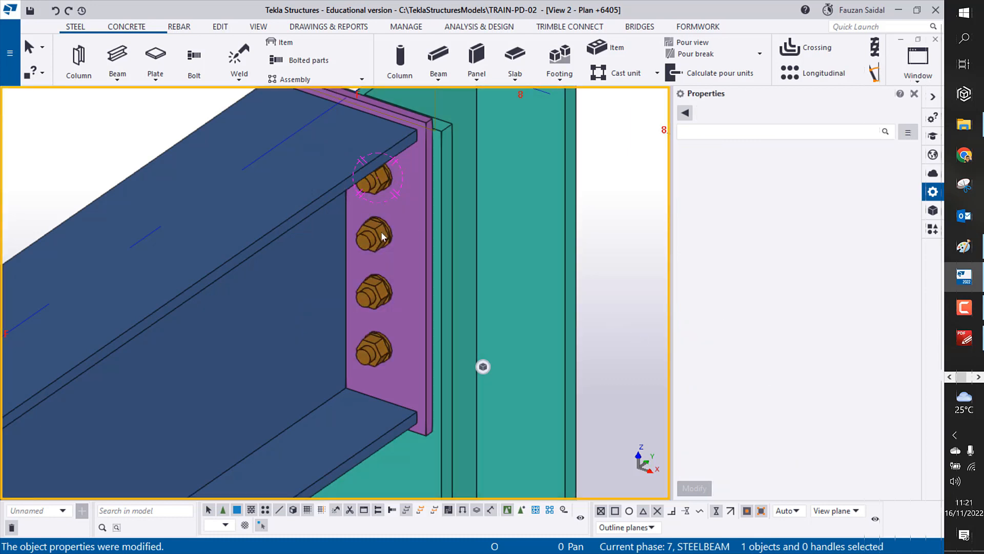
{"action": "scroll", "coordinate": [383, 249], "scroll_direction": "down", "scroll_amount": 3}
{"action": "mouse_move", "coordinate": [392, 245]}
{"action": "middle_mouse_down", "text": "ctrl"}
{"action": "mouse_move", "coordinate": [220, 204]}
{"action": "mouse_move", "coordinate": [164, 216]}
{"action": "mouse_move", "coordinate": [198, 246]}
{"action": "mouse_move", "coordinate": [362, 235]}
{"action": "mouse_move", "coordinate": [401, 249]}
{"action": "mouse_move", "coordinate": [385, 241]}
{"action": "middle_mouse_up", "text": "ctrl"}
Step: Change the end plate bolt group's rotation to Top, apply it and deselect the bolts
{"action": "left_click", "coordinate": [386, 241]}
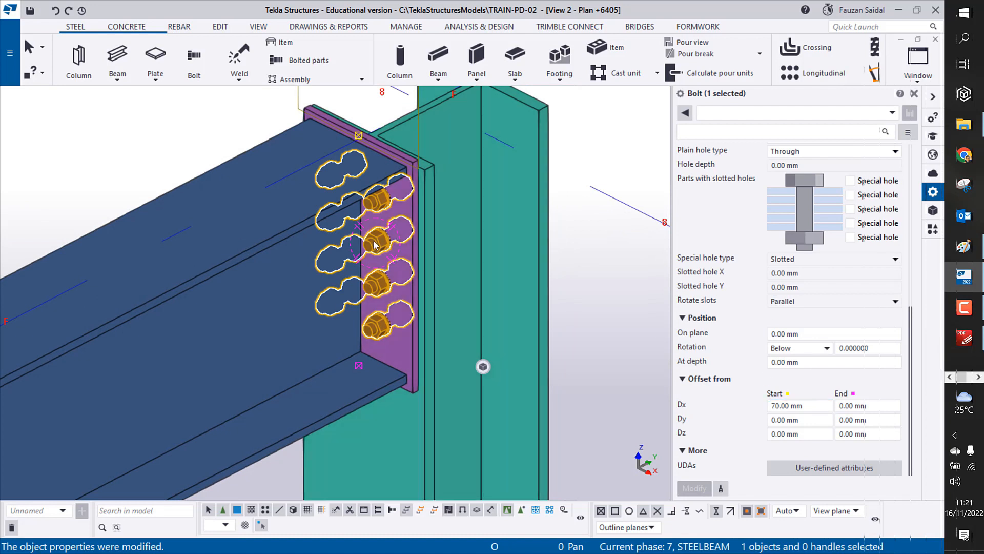
{"action": "left_click", "coordinate": [803, 351]}
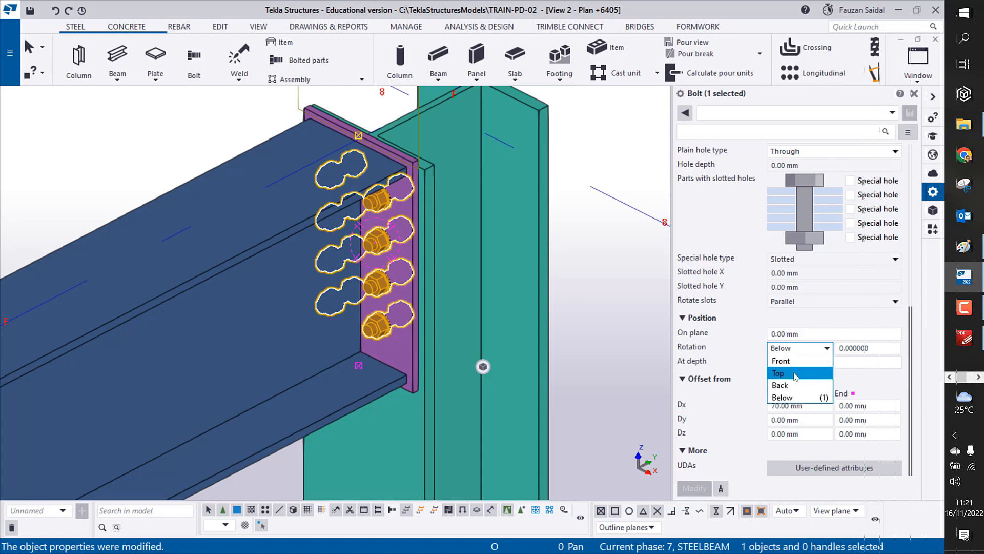
{"action": "left_click", "coordinate": [795, 373]}
{"action": "left_click", "coordinate": [696, 488]}
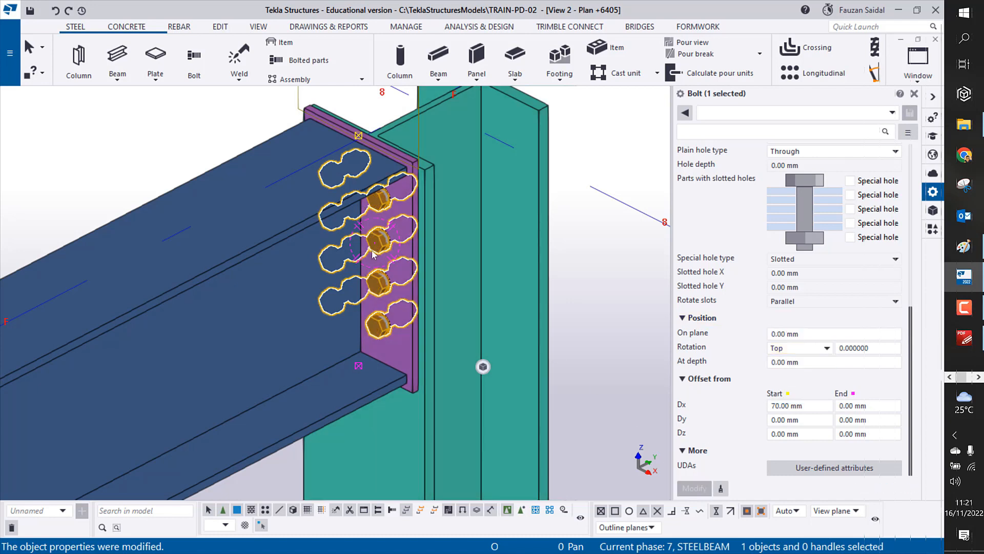
{"action": "left_click", "coordinate": [623, 257]}
Step: Examine the bolt heads on the end plate and the bolt group's position and offset properties
{"action": "scroll", "coordinate": [374, 241], "scroll_direction": "up", "scroll_amount": 4}
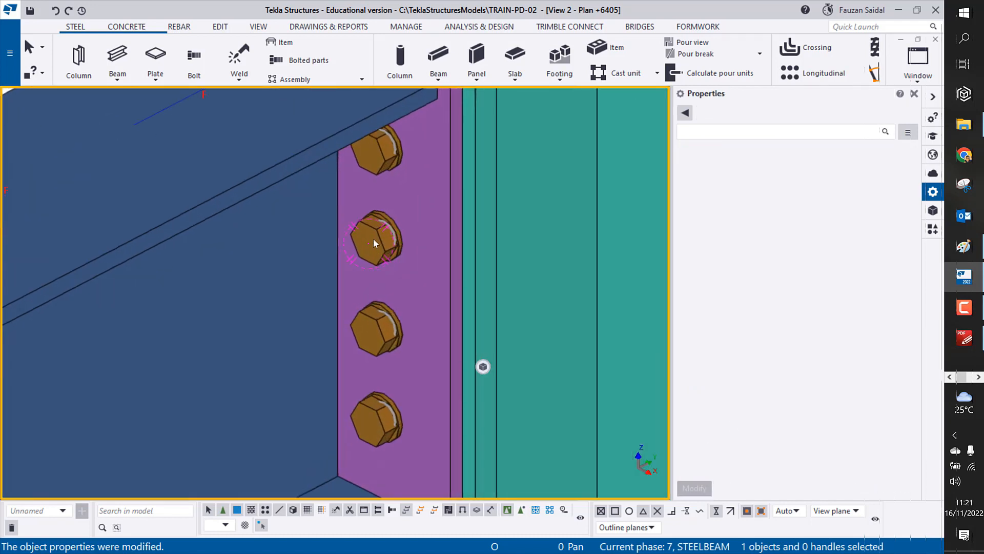
{"action": "left_click", "coordinate": [373, 238]}
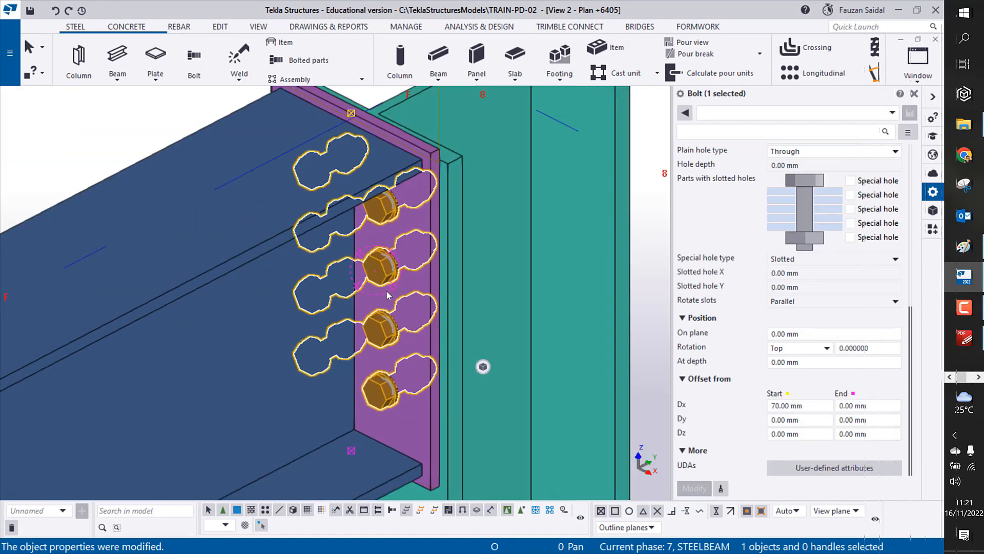
{"action": "scroll", "coordinate": [374, 267], "scroll_direction": "down", "scroll_amount": 2}
{"action": "mouse_move", "coordinate": [404, 272]}
{"action": "middle_mouse_down", "text": "ctrl"}
{"action": "mouse_move", "coordinate": [241, 255]}
{"action": "mouse_move", "coordinate": [339, 295]}
{"action": "mouse_move", "coordinate": [415, 272]}
{"action": "middle_mouse_up", "text": "ctrl"}
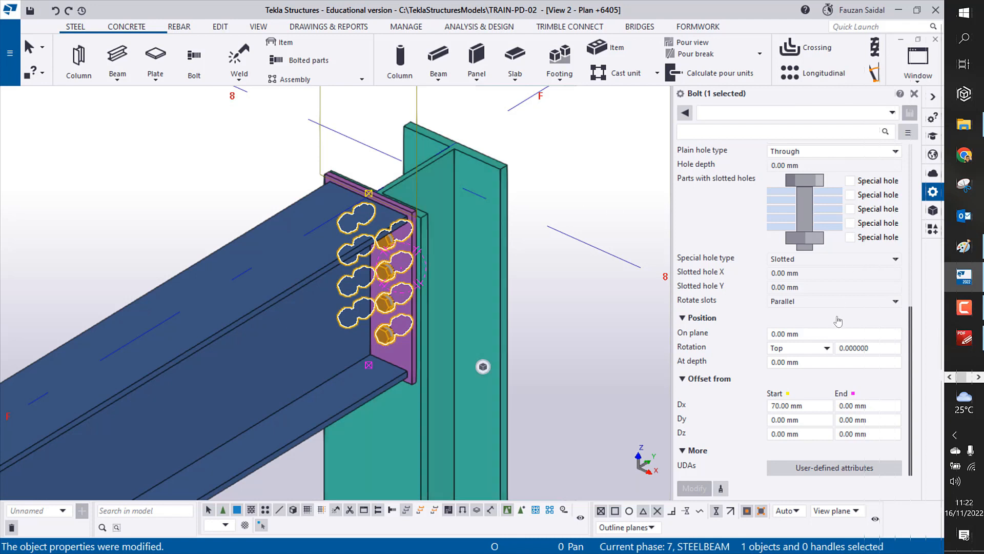
{"action": "left_click", "coordinate": [561, 335]}
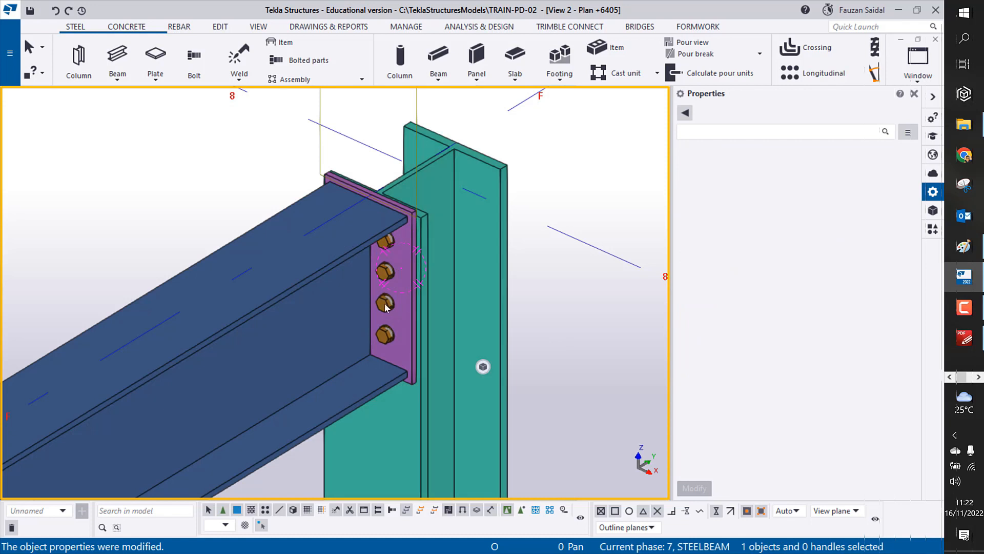
{"action": "left_click", "coordinate": [387, 304]}
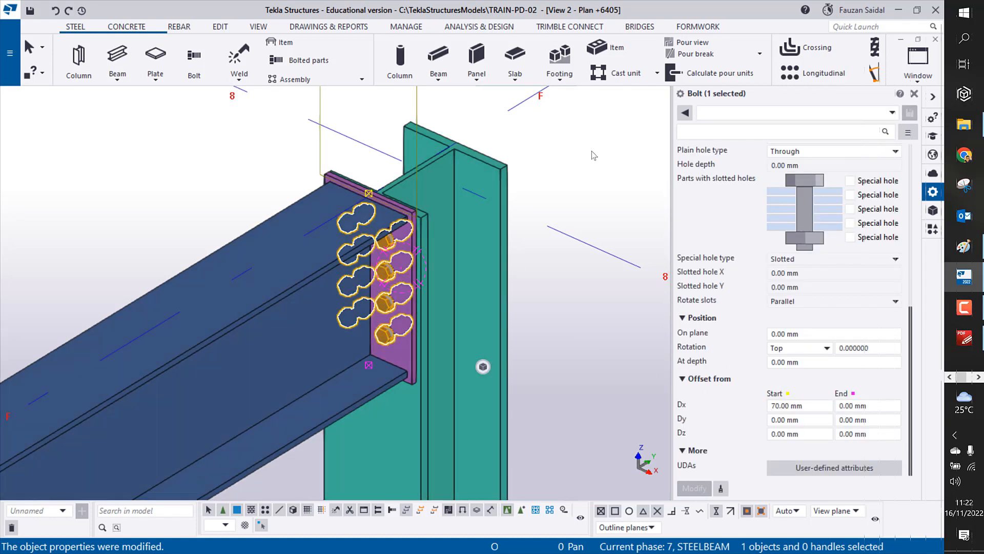
{"action": "left_click", "coordinate": [594, 156]}
{"action": "mouse_move", "coordinate": [579, 178]}
{"action": "middle_mouse_down", "text": "ctrl"}
{"action": "mouse_move", "coordinate": [444, 327]}
{"action": "mouse_move", "coordinate": [465, 280]}
{"action": "mouse_move", "coordinate": [468, 205]}
{"action": "mouse_move", "coordinate": [451, 213]}
{"action": "mouse_move", "coordinate": [563, 241]}
{"action": "mouse_move", "coordinate": [421, 261]}
{"action": "middle_mouse_up", "text": "ctrl"}
Step: Select the bolt group again and apply a start Dx offset of 0 mm
{"action": "left_click", "coordinate": [421, 261]}
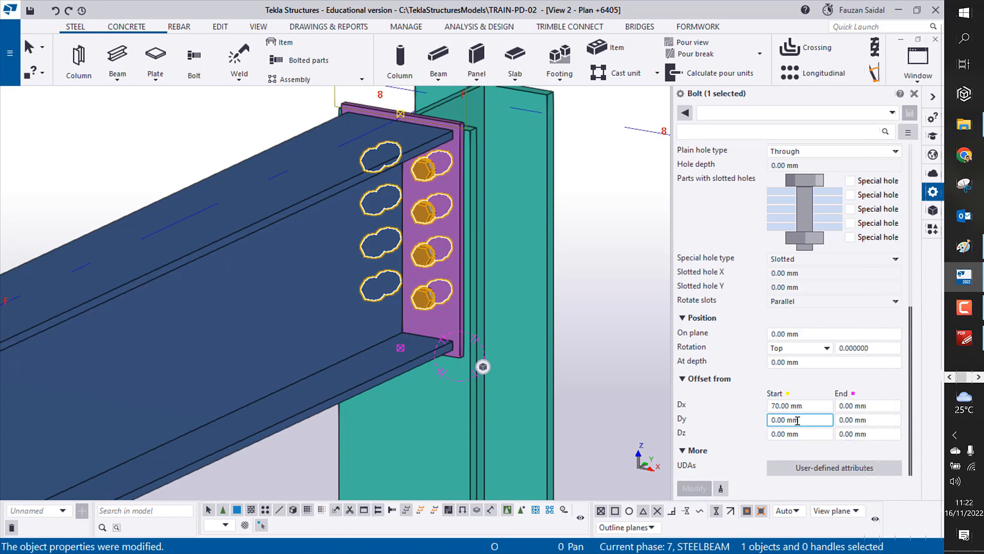
{"action": "triple_click", "coordinate": [814, 406]}
{"action": "type", "text": "0"}
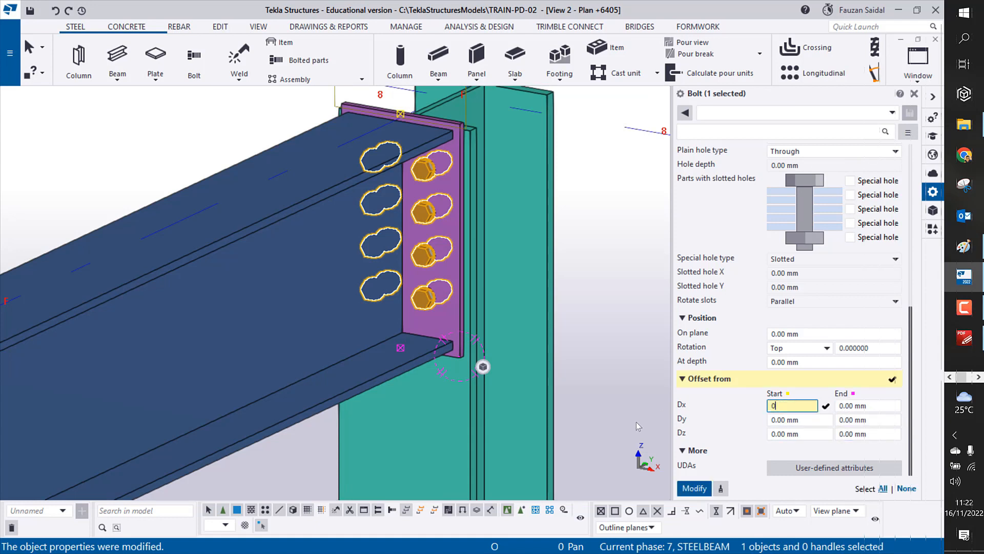
{"action": "left_click", "coordinate": [700, 489]}
{"action": "scroll", "coordinate": [414, 226], "scroll_direction": "up", "scroll_amount": 5}
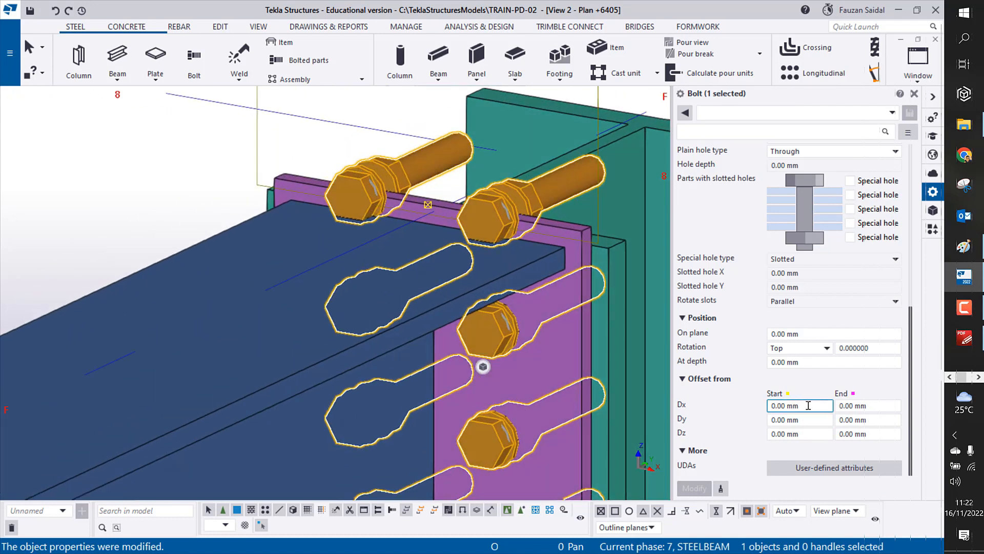
Step: Set the bolt group's start Dx offset back to 70 mm, apply it and deselect the bolts
{"action": "triple_click", "coordinate": [810, 405]}
{"action": "type", "text": "70"}
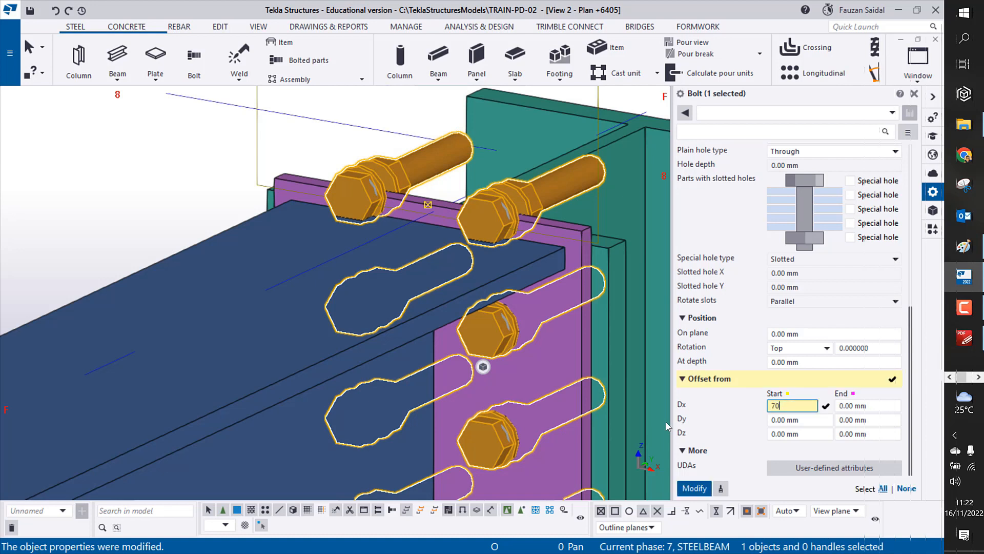
{"action": "left_click", "coordinate": [694, 488]}
{"action": "left_click", "coordinate": [127, 181]}
{"action": "scroll", "coordinate": [128, 180], "scroll_direction": "down", "scroll_amount": 2}
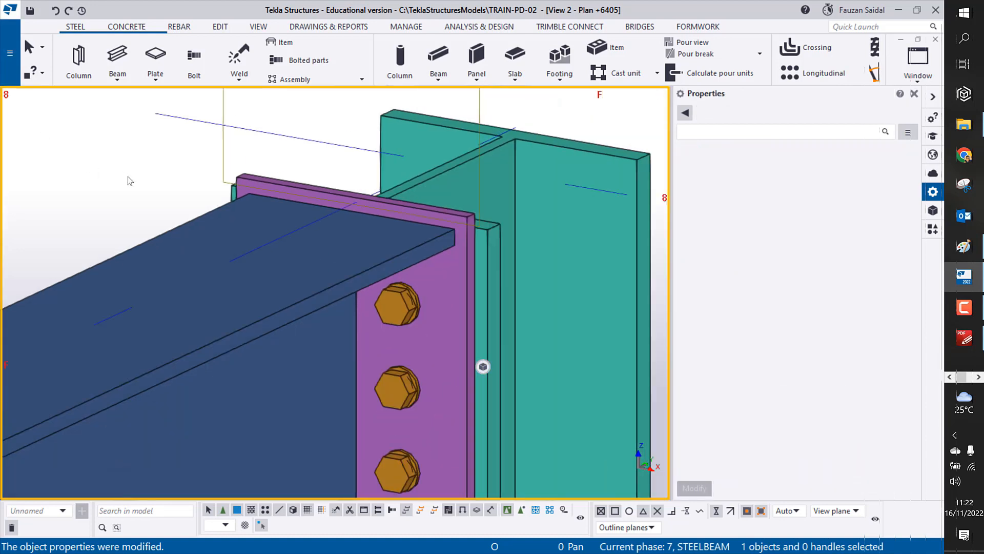
{"action": "scroll", "coordinate": [128, 180], "scroll_direction": "down", "scroll_amount": 3}
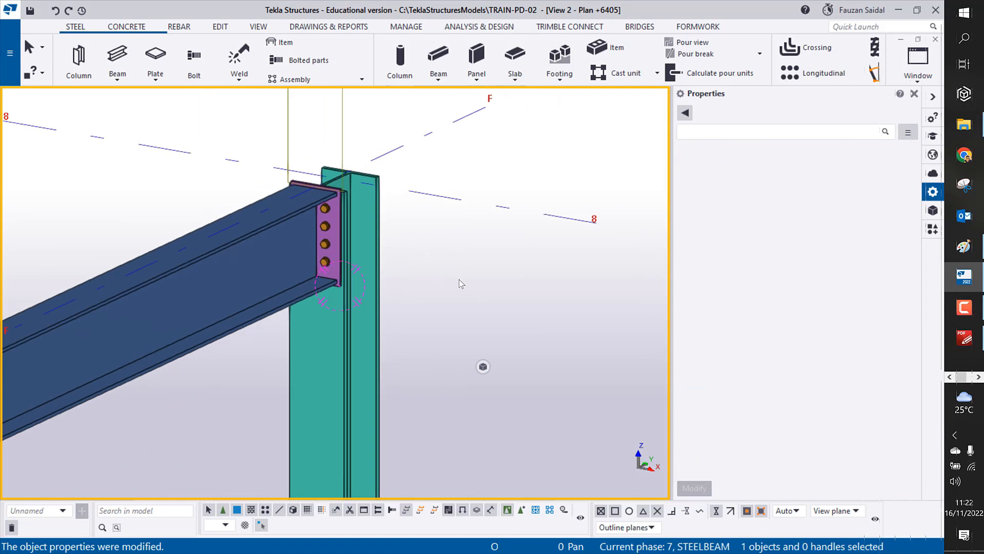
{"action": "scroll", "coordinate": [483, 323], "scroll_direction": "down", "scroll_amount": 3}
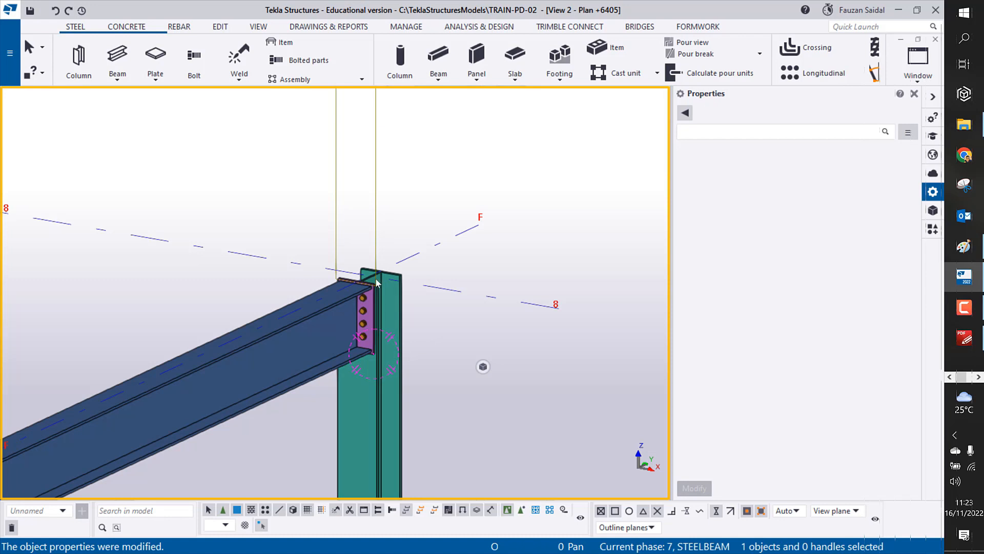
{"action": "scroll", "coordinate": [364, 299], "scroll_direction": "up", "scroll_amount": 5}
{"action": "scroll", "coordinate": [320, 304], "scroll_direction": "up", "scroll_amount": 4}
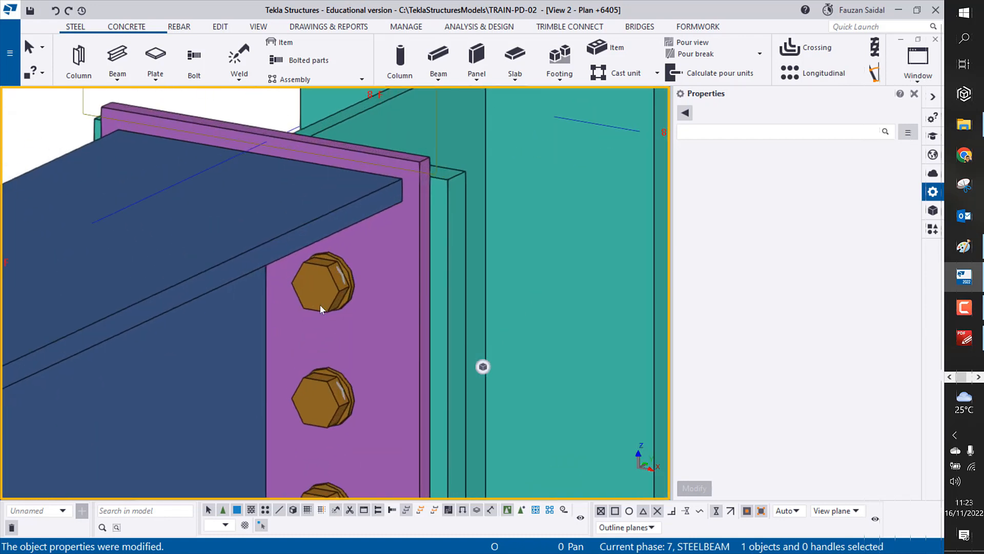
Step: Try to redefine the bolt group's bolted parts, picking the end plate as the part to bolt to
{"action": "scroll", "coordinate": [320, 305], "scroll_direction": "down", "scroll_amount": 7}
{"action": "scroll", "coordinate": [323, 300], "scroll_direction": "down", "scroll_amount": 3}
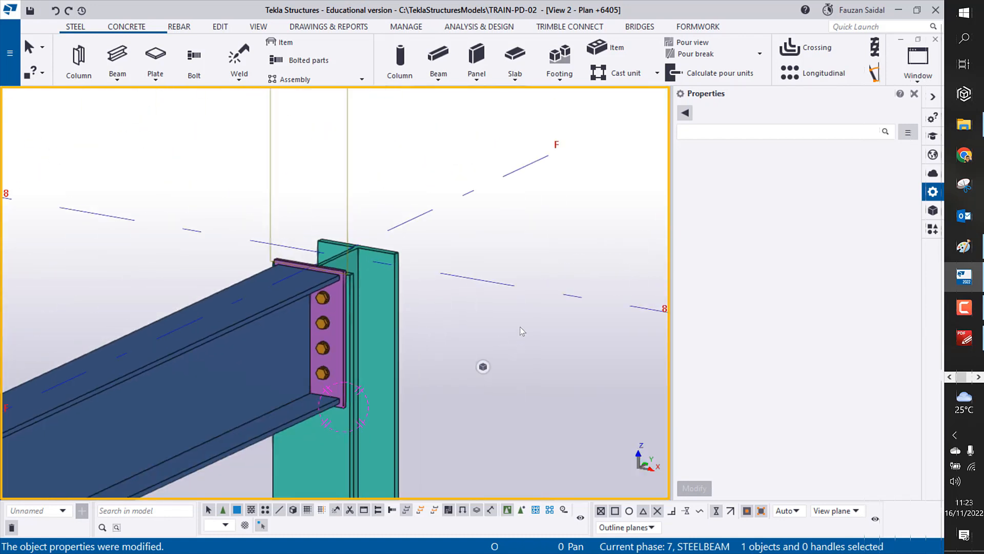
{"action": "middle_click_drag", "start_coordinate": [403, 361], "coordinate": [462, 313]}
{"action": "middle_click_drag", "start_coordinate": [461, 312], "coordinate": [408, 354], "text": "ctrl"}
{"action": "scroll", "coordinate": [340, 319], "scroll_direction": "up", "scroll_amount": 3}
{"action": "left_click", "coordinate": [380, 264]}
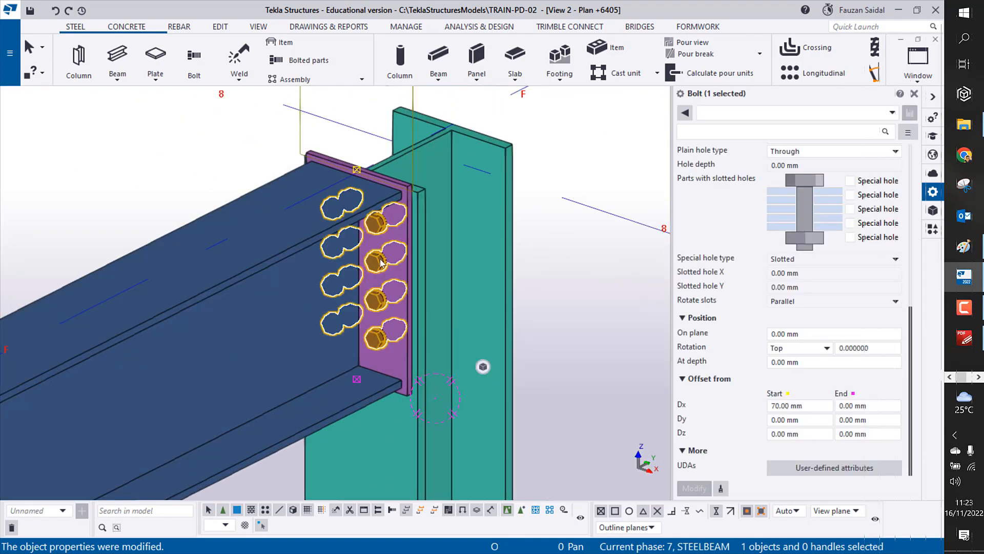
{"action": "right_click", "coordinate": [381, 262]}
{"action": "left_click", "coordinate": [419, 393]}
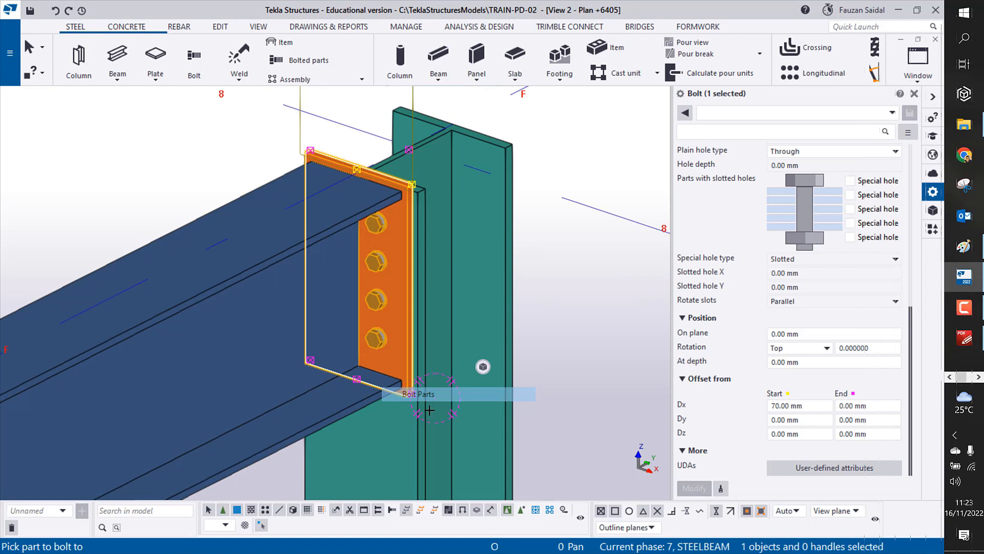
{"action": "left_click", "coordinate": [413, 390]}
{"action": "middle_click", "coordinate": [404, 365]}
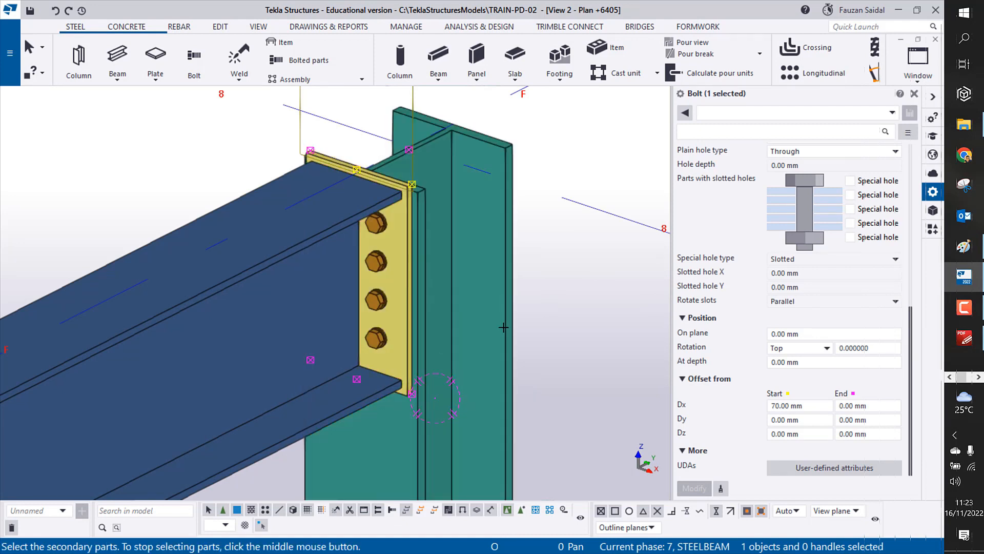
{"action": "left_click", "coordinate": [566, 251]}
{"action": "right_click", "coordinate": [549, 235]}
{"action": "left_click", "coordinate": [552, 238]}
Step: Inspect the selected bolt group's heads on the end plate and its position properties, then deselect it
{"action": "scroll", "coordinate": [370, 222], "scroll_direction": "up", "scroll_amount": 2}
{"action": "scroll", "coordinate": [370, 222], "scroll_direction": "up", "scroll_amount": 2}
{"action": "left_click", "coordinate": [382, 227]}
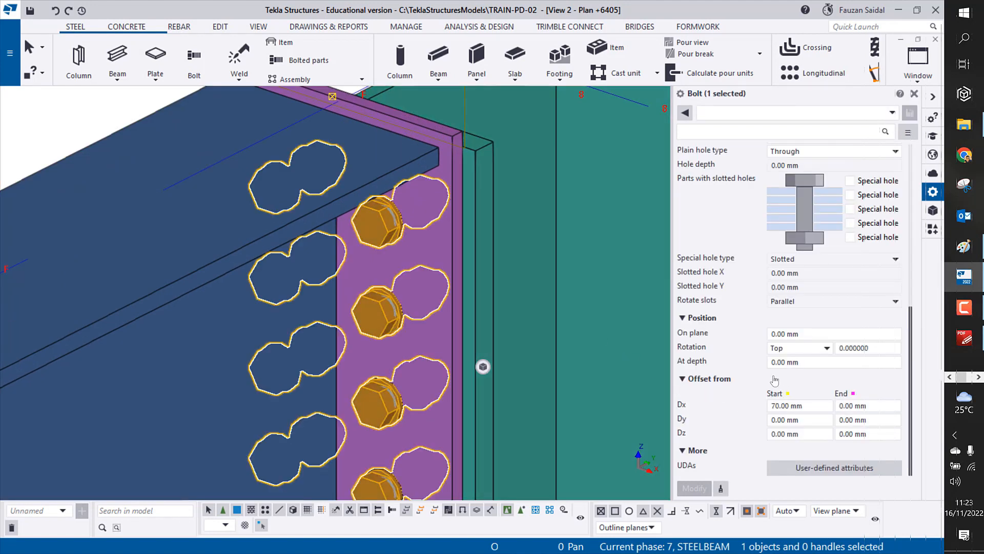
{"action": "scroll", "coordinate": [450, 337], "scroll_direction": "down", "scroll_amount": 2}
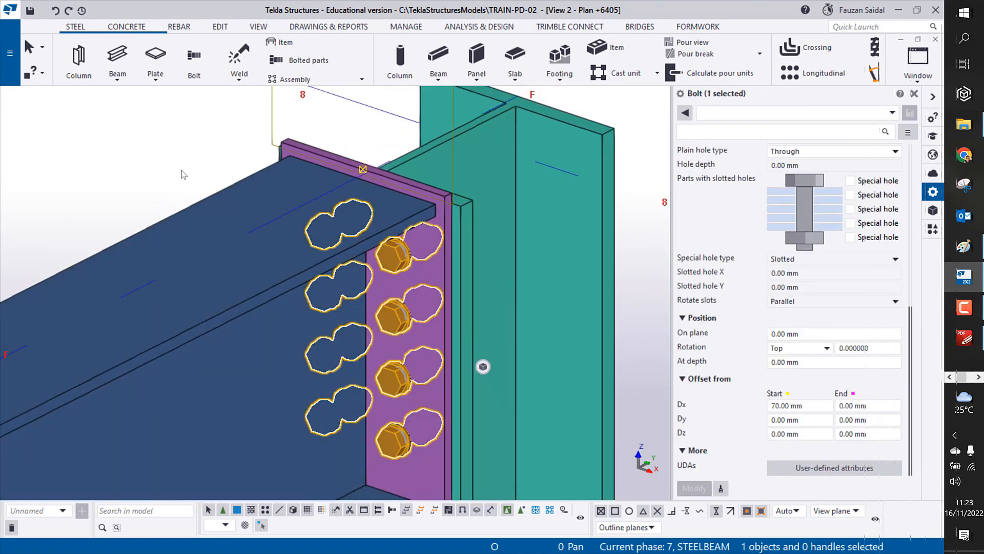
{"action": "left_click", "coordinate": [182, 170]}
{"action": "scroll", "coordinate": [252, 248], "scroll_direction": "down", "scroll_amount": 3}
{"action": "scroll", "coordinate": [253, 247], "scroll_direction": "down", "scroll_amount": 2}
{"action": "middle_click_drag", "start_coordinate": [349, 303], "coordinate": [389, 263], "text": "ctrl"}
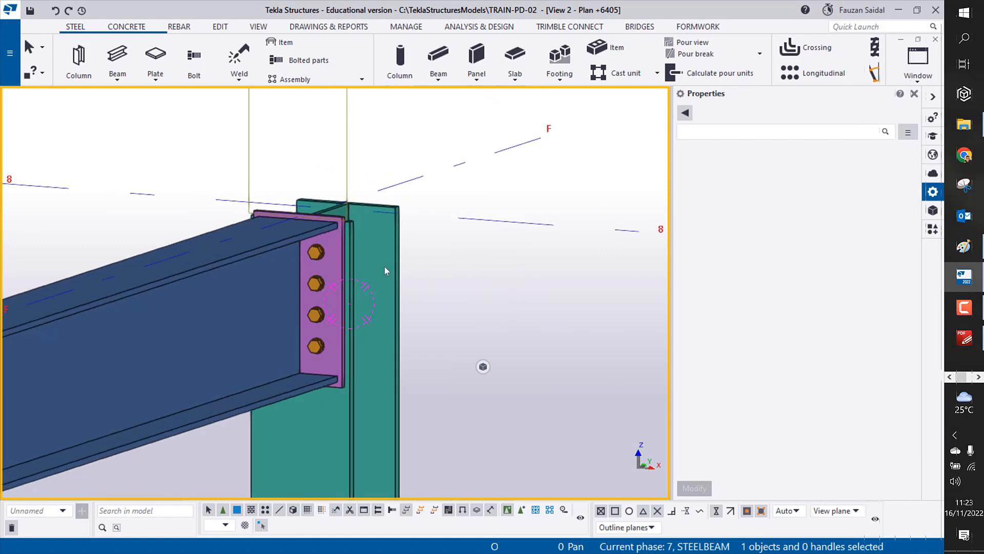
Step: Set the end plate bolt group's Bolt dist Y to 100 mm, apply it and deselect the bolts
{"action": "scroll", "coordinate": [326, 282], "scroll_direction": "up", "scroll_amount": 3}
{"action": "left_click", "coordinate": [317, 287]}
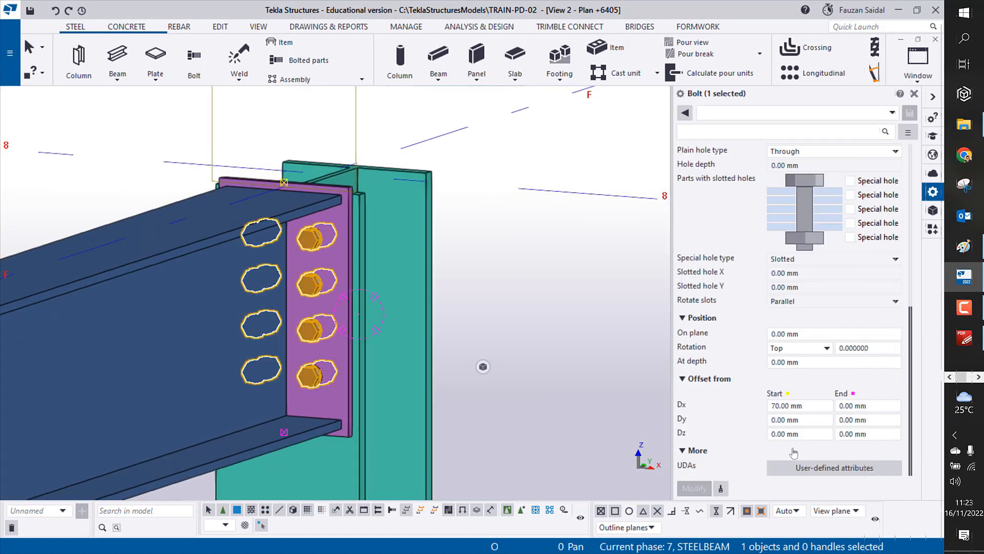
{"action": "scroll", "coordinate": [800, 399], "scroll_direction": "up", "scroll_amount": 3}
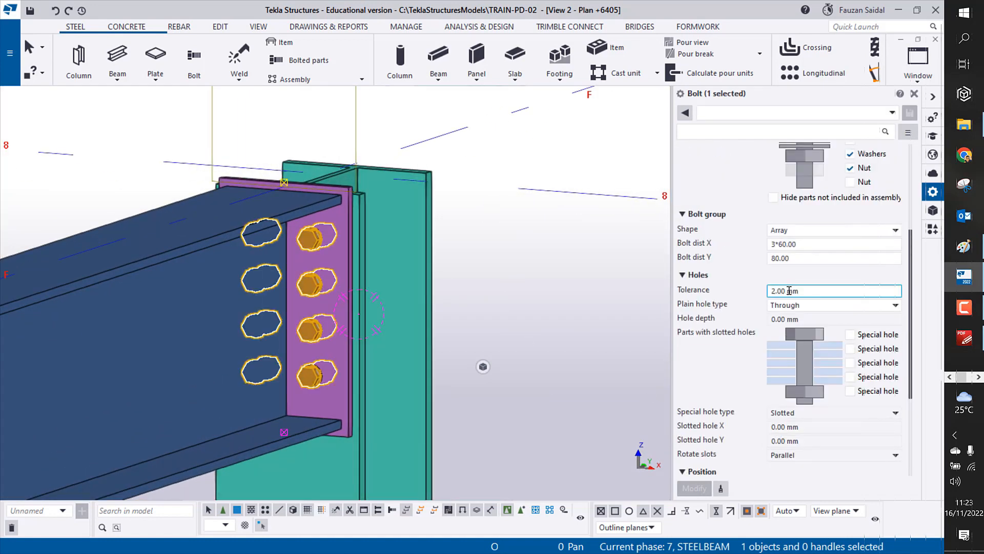
{"action": "left_click", "coordinate": [805, 257]}
{"action": "double_click", "coordinate": [805, 257]}
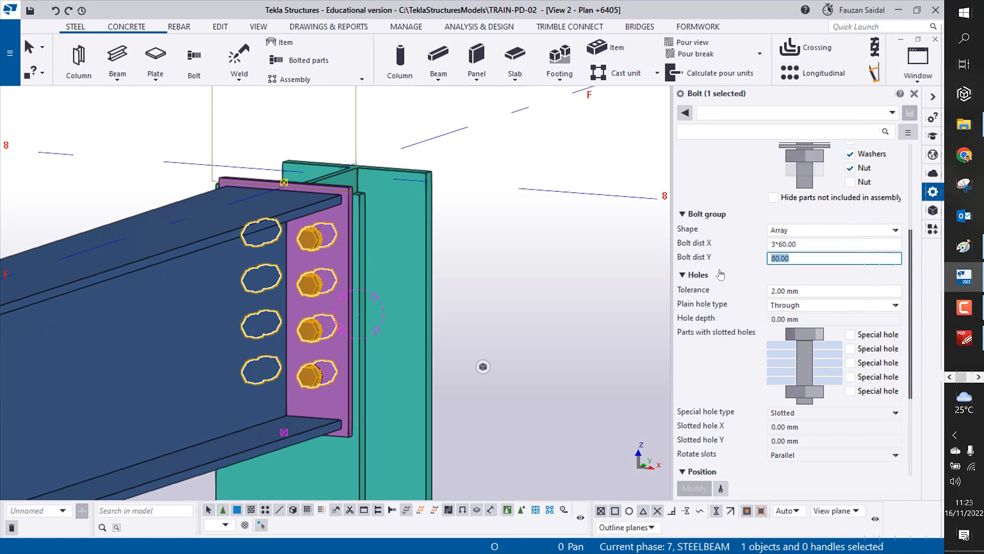
{"action": "type", "text": "100"}
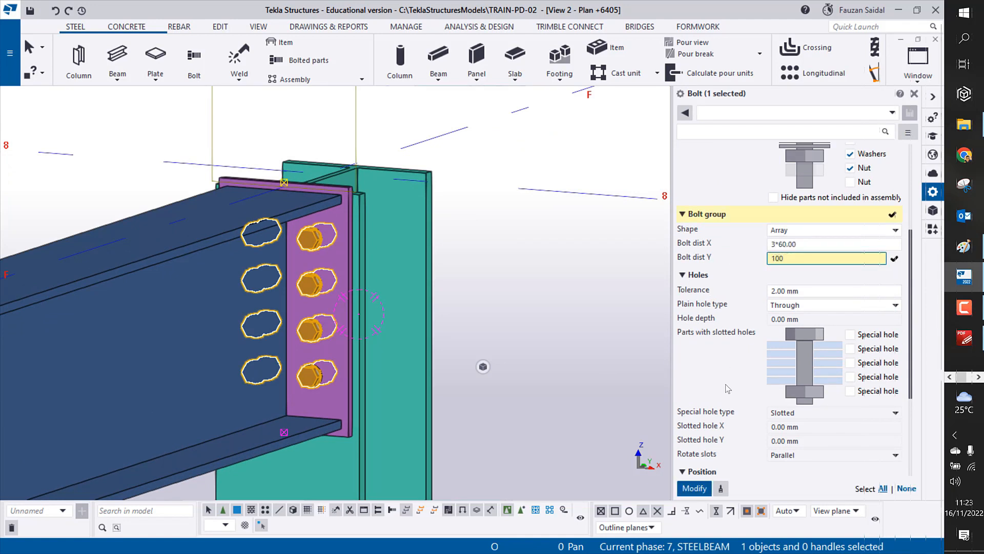
{"action": "left_click", "coordinate": [696, 487]}
{"action": "left_click", "coordinate": [534, 306]}
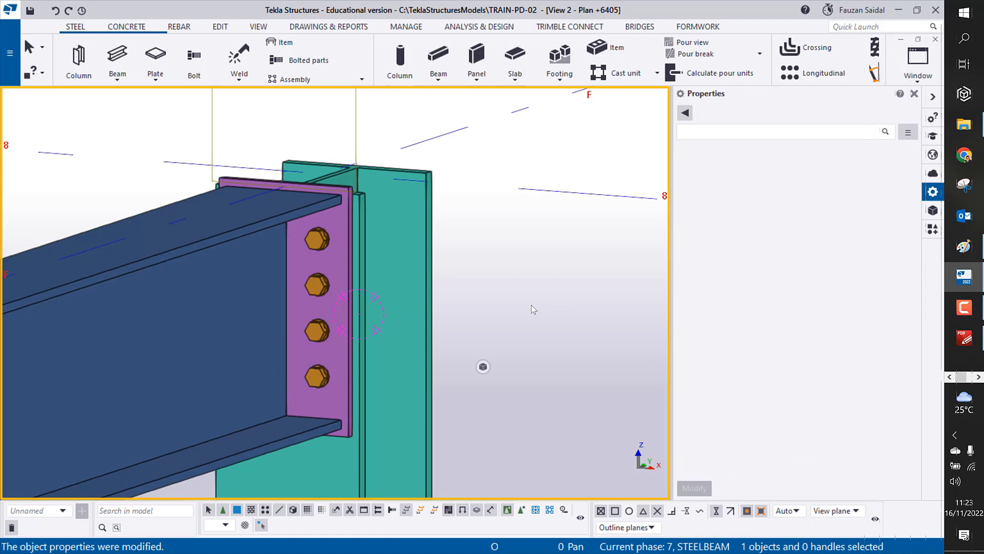
Step: Set the bolt group's Bolt dist Y back to 80 mm, apply it and deselect the bolts
{"action": "left_click", "coordinate": [320, 241]}
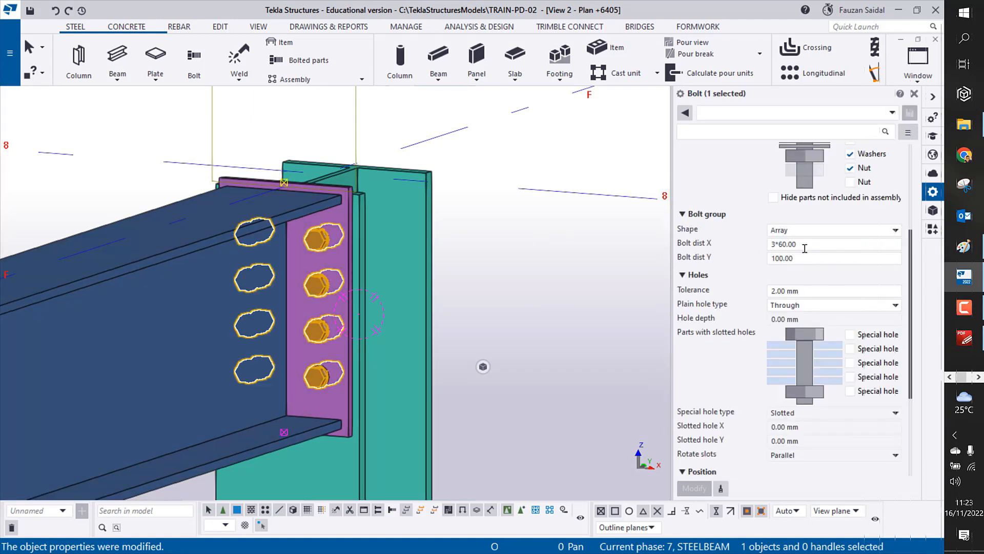
{"action": "left_click_drag", "start_coordinate": [806, 257], "coordinate": [660, 275]}
{"action": "type", "text": "80"}
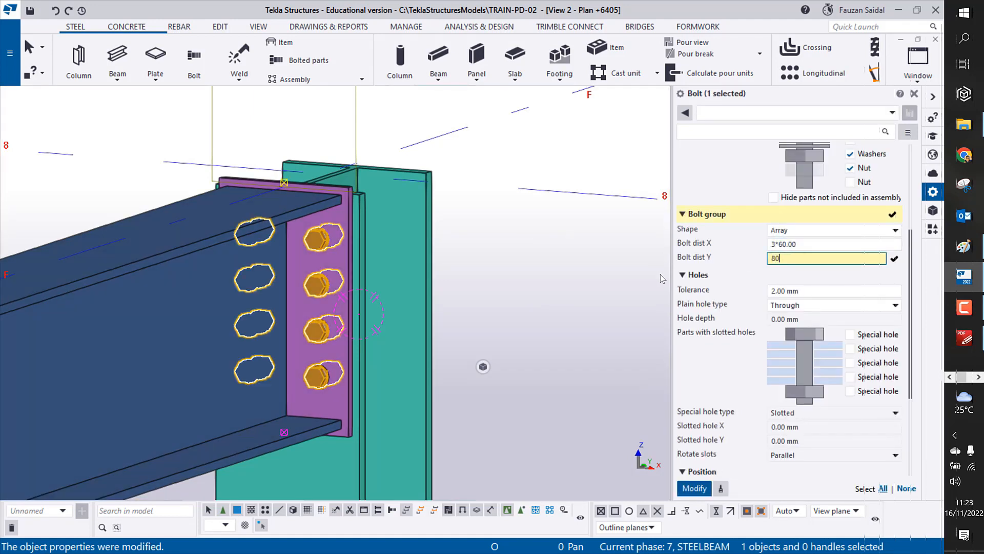
{"action": "left_click", "coordinate": [693, 488]}
{"action": "left_click", "coordinate": [535, 335]}
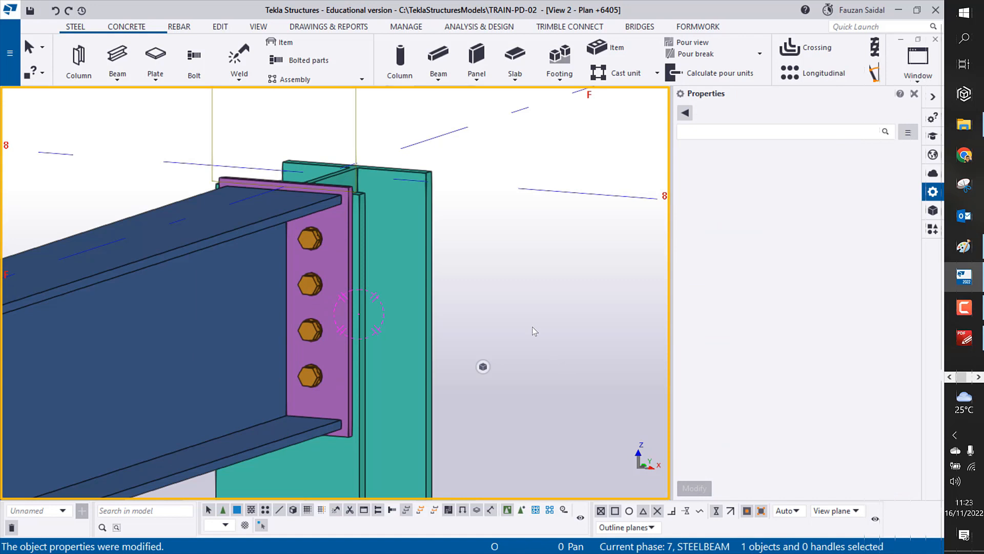
Step: Examine the bolted end plate connection from several angles and the neighbouring frames on grid lines D and F
{"action": "scroll", "coordinate": [519, 323], "scroll_direction": "down", "scroll_amount": 5}
{"action": "middle_click_drag", "start_coordinate": [393, 351], "coordinate": [466, 369]}
{"action": "middle_click_drag", "start_coordinate": [608, 265], "coordinate": [374, 341]}
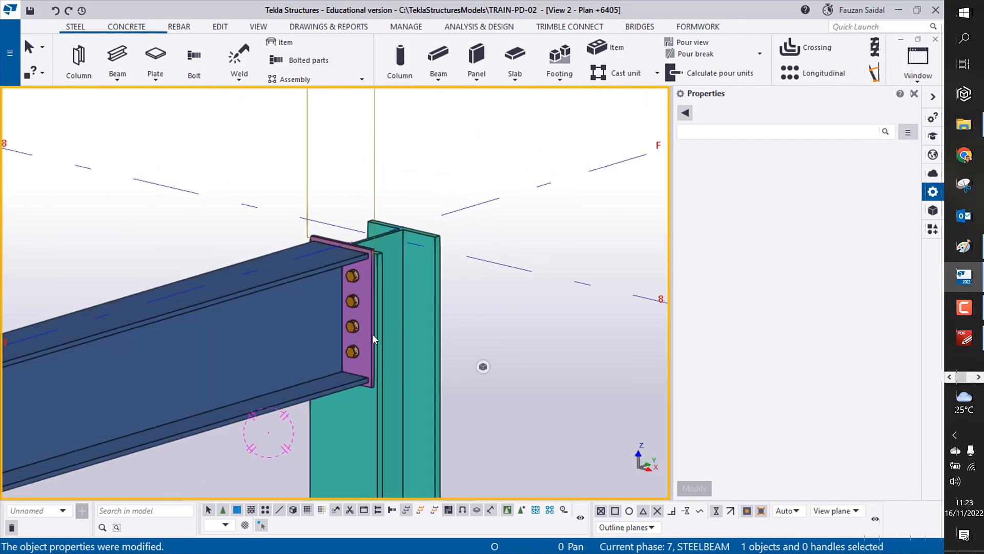
{"action": "scroll", "coordinate": [435, 300], "scroll_direction": "up", "scroll_amount": 3}
{"action": "middle_click_drag", "start_coordinate": [514, 290], "coordinate": [469, 328]}
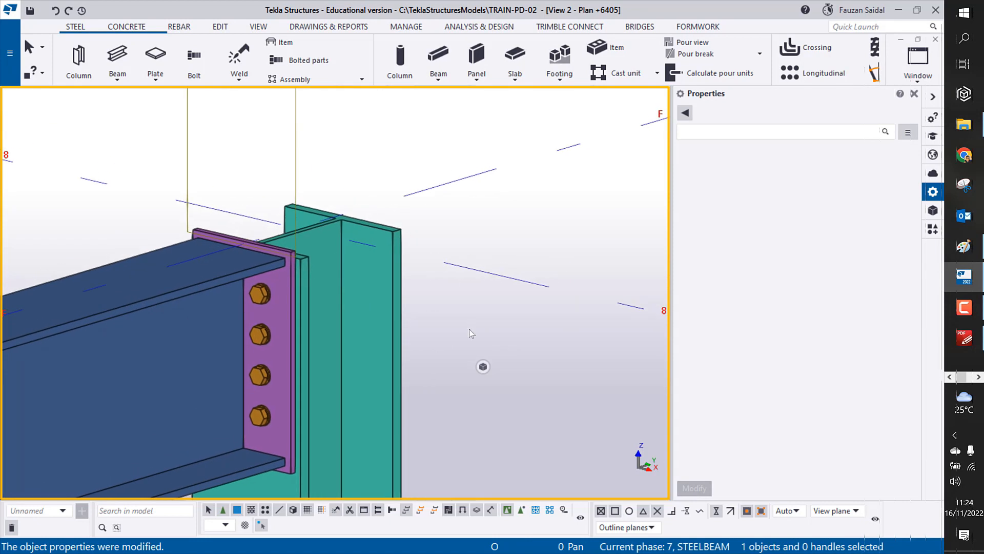
{"action": "scroll", "coordinate": [469, 328], "scroll_direction": "down", "scroll_amount": 6}
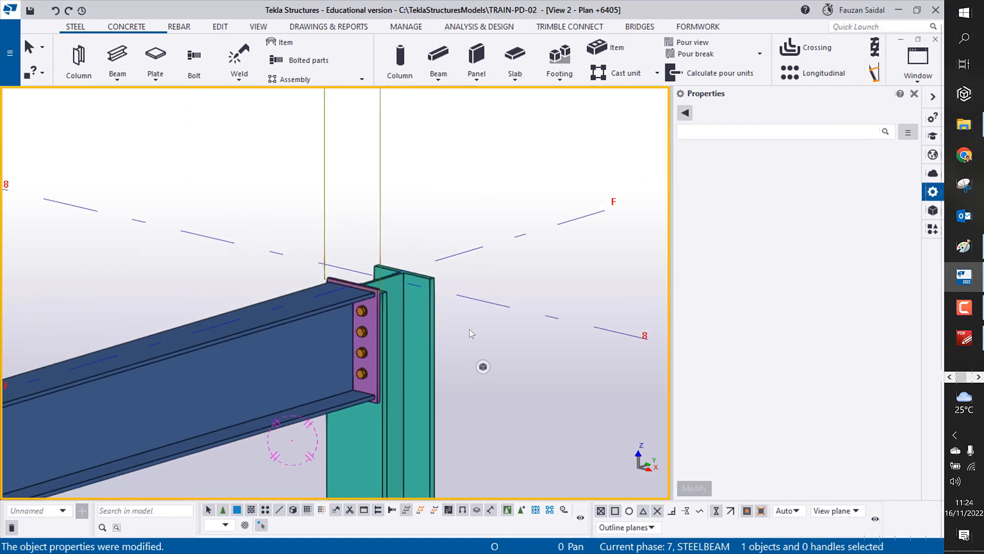
{"action": "scroll", "coordinate": [475, 283], "scroll_direction": "down", "scroll_amount": 5}
{"action": "scroll", "coordinate": [429, 328], "scroll_direction": "up", "scroll_amount": 3}
{"action": "scroll", "coordinate": [430, 326], "scroll_direction": "up", "scroll_amount": 5}
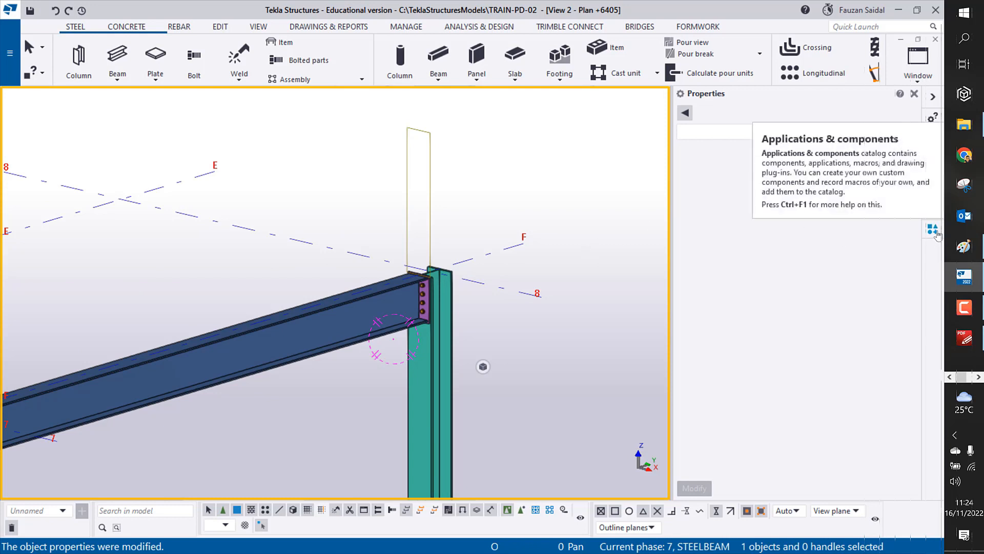
{"action": "scroll", "coordinate": [597, 312], "scroll_direction": "down", "scroll_amount": 4}
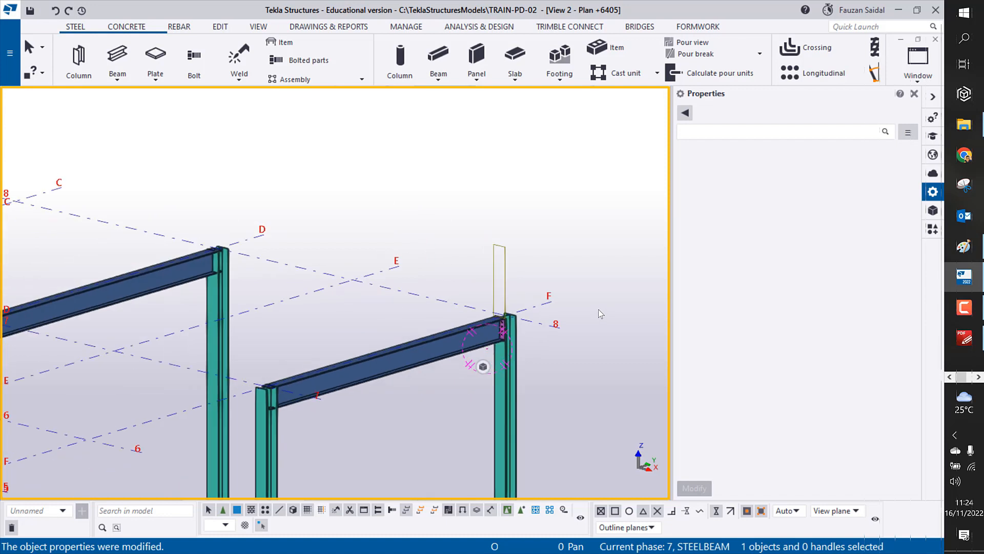
{"action": "middle_click_drag", "start_coordinate": [461, 337], "coordinate": [416, 349]}
{"action": "left_click", "coordinate": [483, 367]}
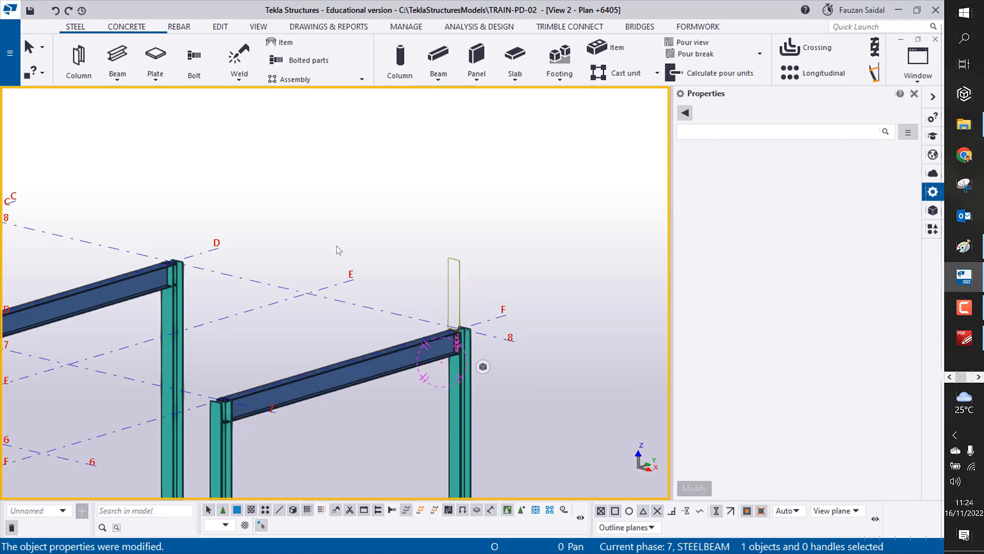
Step: Replace the properties with the Applications & components catalog and search it for END
{"action": "left_click", "coordinate": [915, 94]}
{"action": "left_click", "coordinate": [933, 228]}
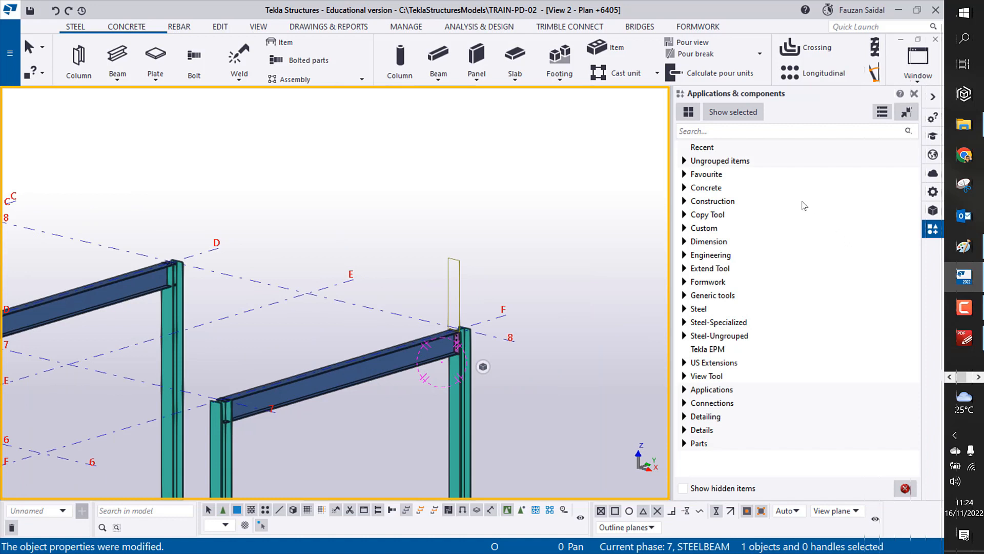
{"action": "left_click", "coordinate": [729, 129]}
{"action": "type", "text": "E"}
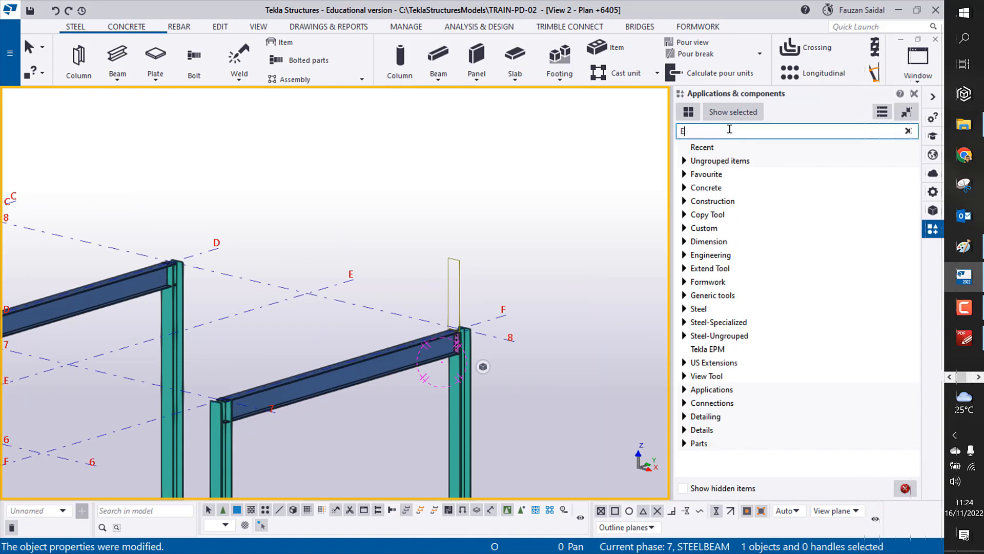
{"action": "type", "text": "NDP"}
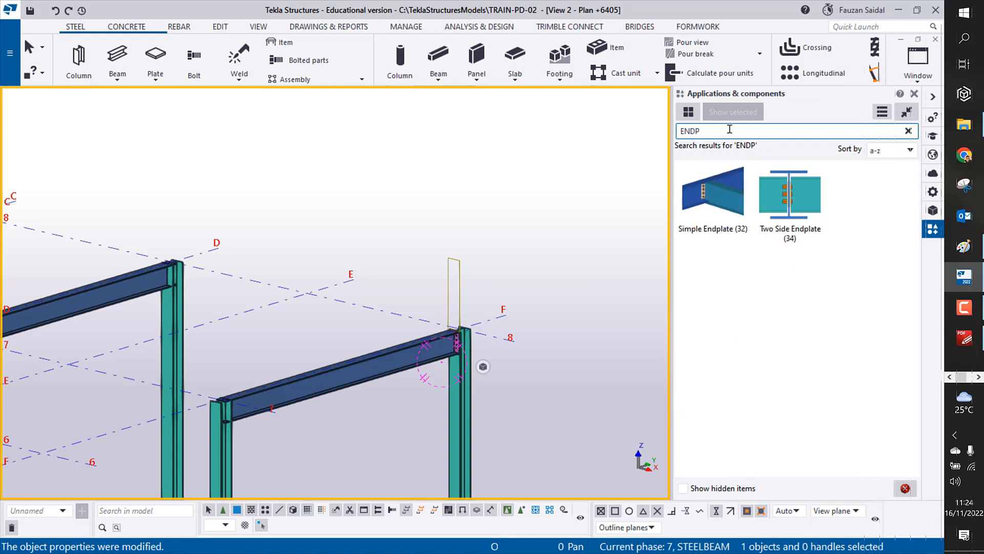
{"action": "key", "text": "BackSpace"}
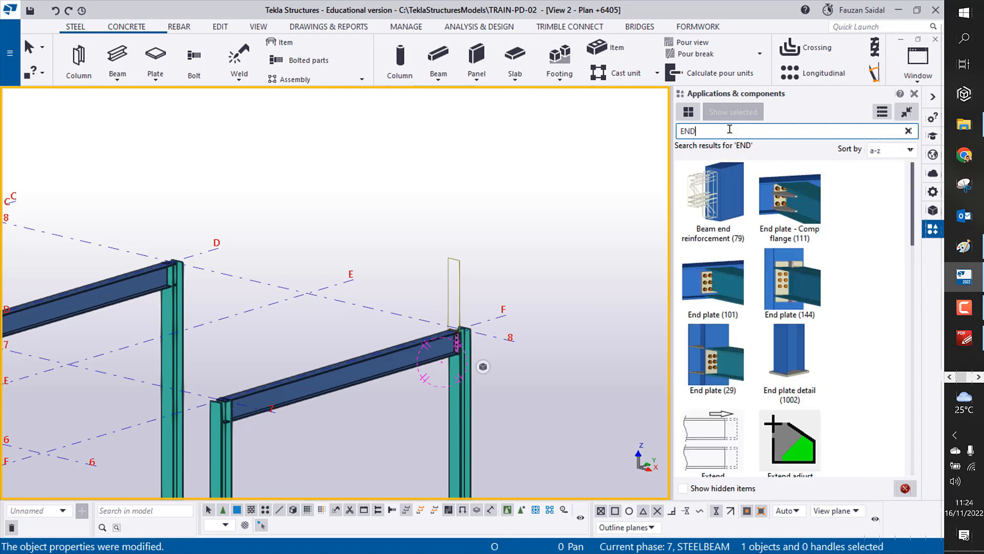
Step: Create an End plate (144) connection at grid D/8 with the column as main part and the beam as secondary part
{"action": "left_click", "coordinate": [803, 291]}
{"action": "scroll", "coordinate": [292, 288], "scroll_direction": "up", "scroll_amount": 5}
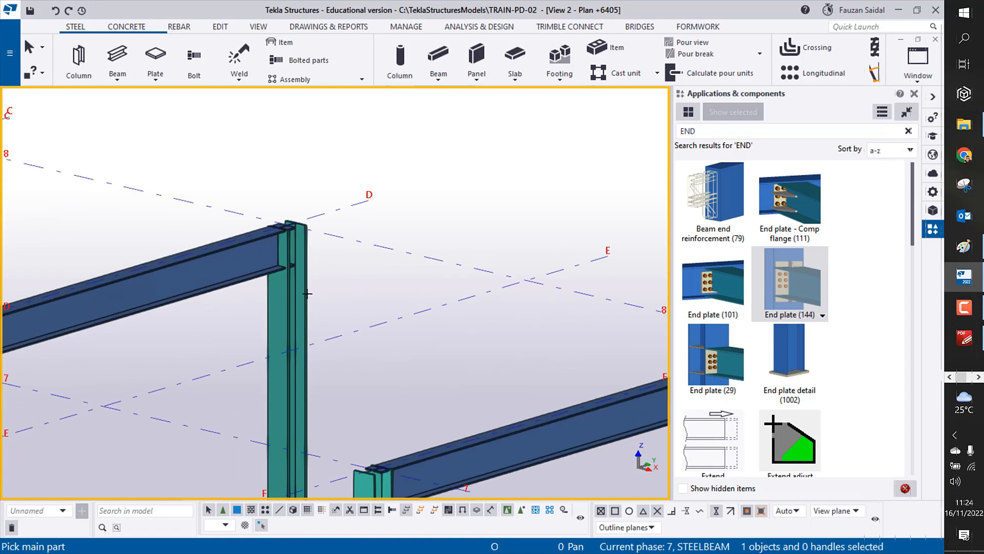
{"action": "left_click", "coordinate": [305, 294]}
{"action": "left_click", "coordinate": [251, 287]}
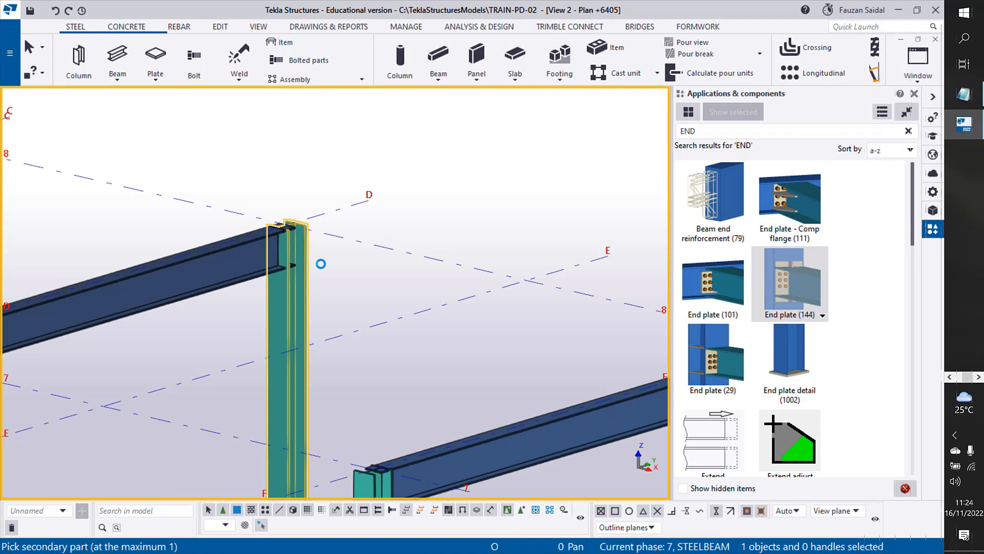
{"action": "scroll", "coordinate": [275, 261], "scroll_direction": "up", "scroll_amount": 6}
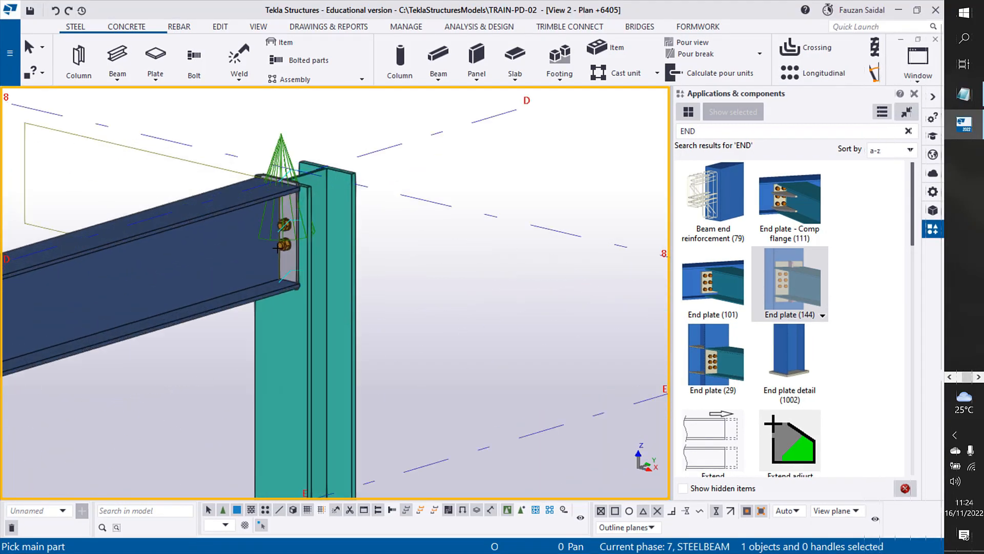
{"action": "scroll", "coordinate": [278, 224], "scroll_direction": "down", "scroll_amount": 3}
{"action": "right_click", "coordinate": [378, 110]}
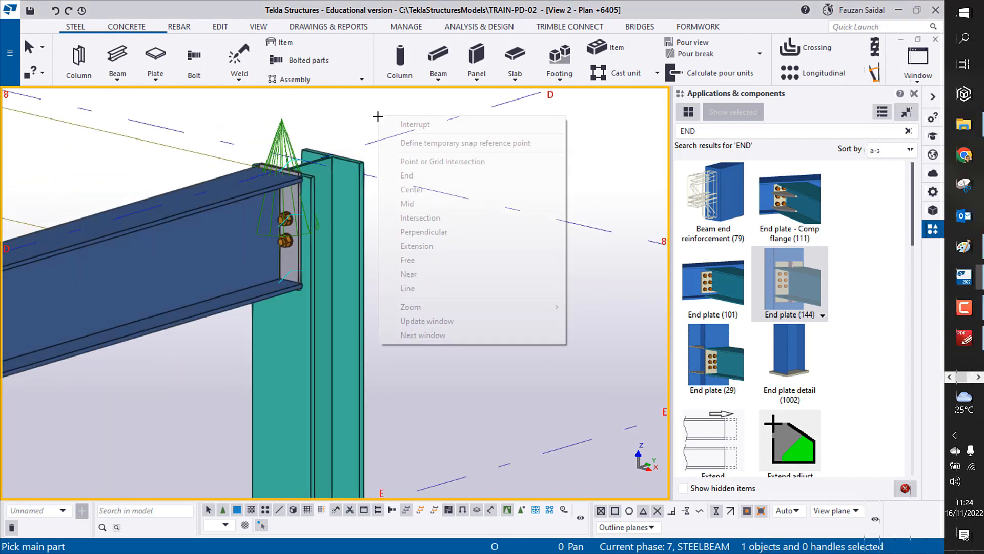
{"action": "left_click", "coordinate": [390, 125]}
Step: Open the new End plate (144) connection's settings, view its plate parameters and close them without changes
{"action": "double_click", "coordinate": [287, 134]}
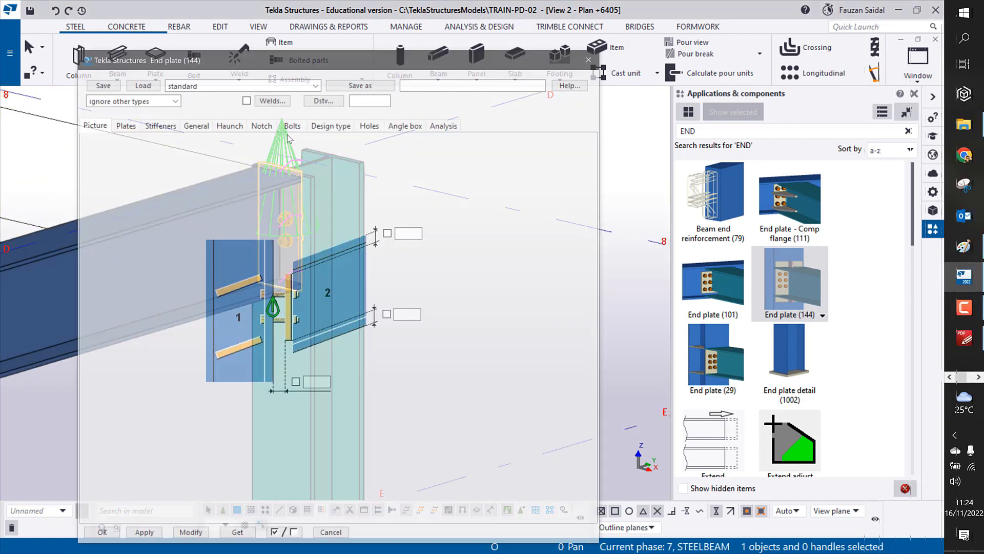
{"action": "left_click", "coordinate": [126, 126]}
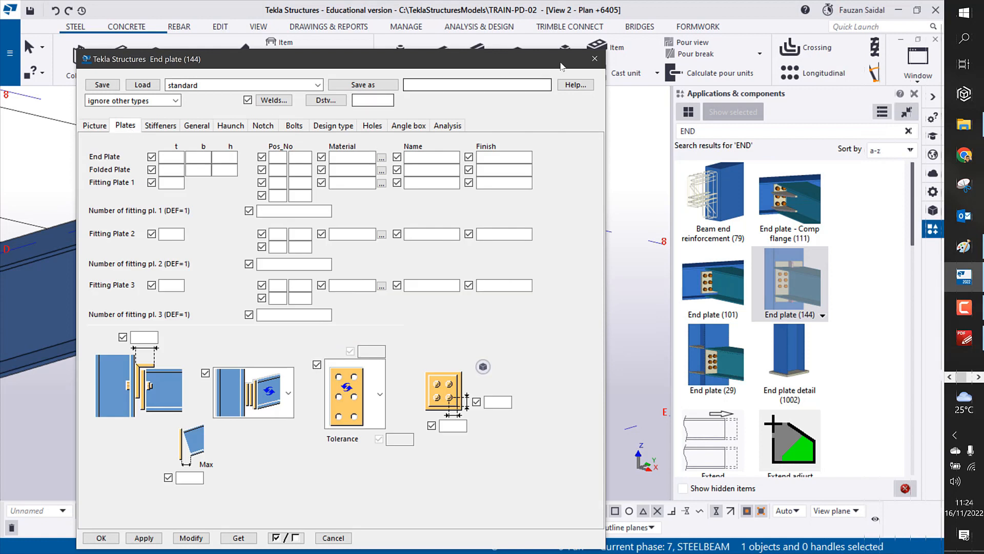
{"action": "left_click", "coordinate": [595, 59]}
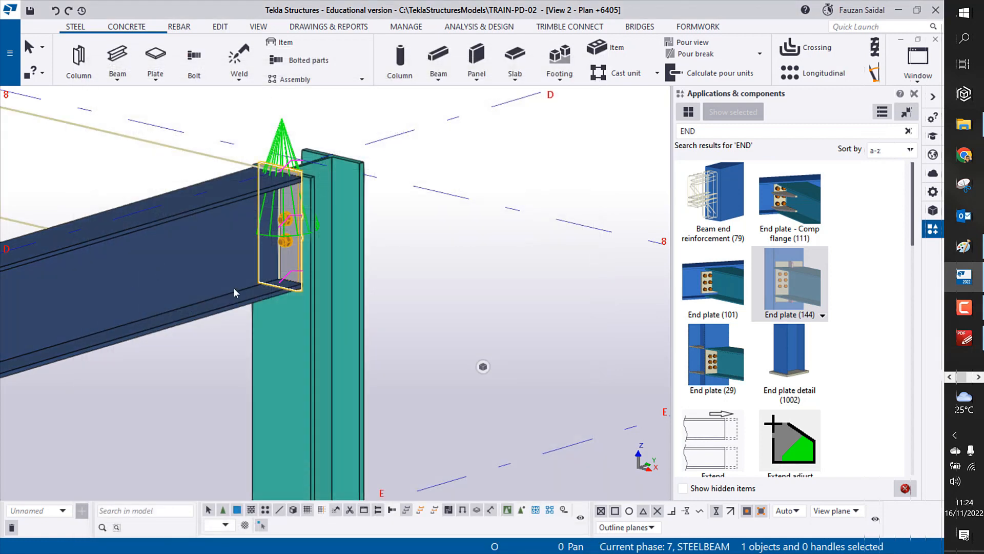
{"action": "scroll", "coordinate": [233, 287], "scroll_direction": "down", "scroll_amount": 3}
{"action": "scroll", "coordinate": [236, 302], "scroll_direction": "down", "scroll_amount": 1}
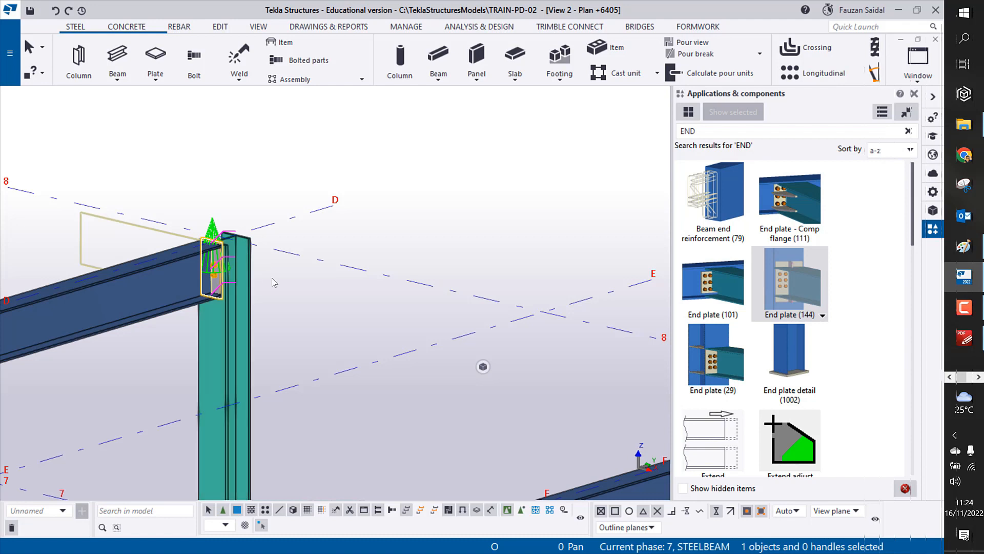
{"action": "middle_click_drag", "start_coordinate": [185, 254], "coordinate": [57, 196]}
{"action": "scroll", "coordinate": [56, 196], "scroll_direction": "down", "scroll_amount": 1}
{"action": "middle_click_drag", "start_coordinate": [280, 229], "coordinate": [351, 277]}
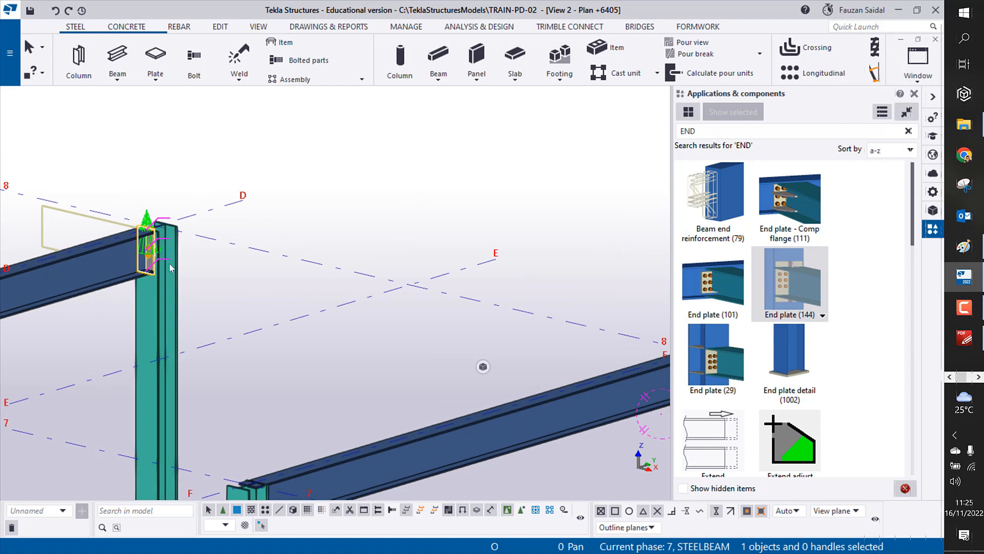
{"action": "middle_click_drag", "start_coordinate": [203, 278], "coordinate": [257, 315]}
{"action": "scroll", "coordinate": [255, 312], "scroll_direction": "up", "scroll_amount": 3}
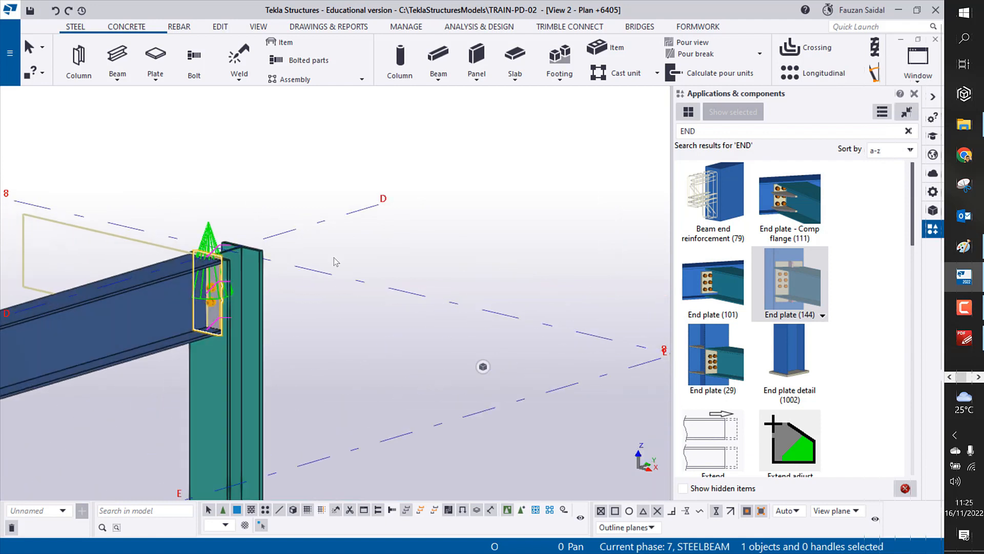
Step: Delete the End plate (144) connection at grid D/8 and close the Applications & components catalog
{"action": "scroll", "coordinate": [761, 245], "scroll_direction": "down", "scroll_amount": 3}
{"action": "scroll", "coordinate": [761, 246], "scroll_direction": "up", "scroll_amount": 3}
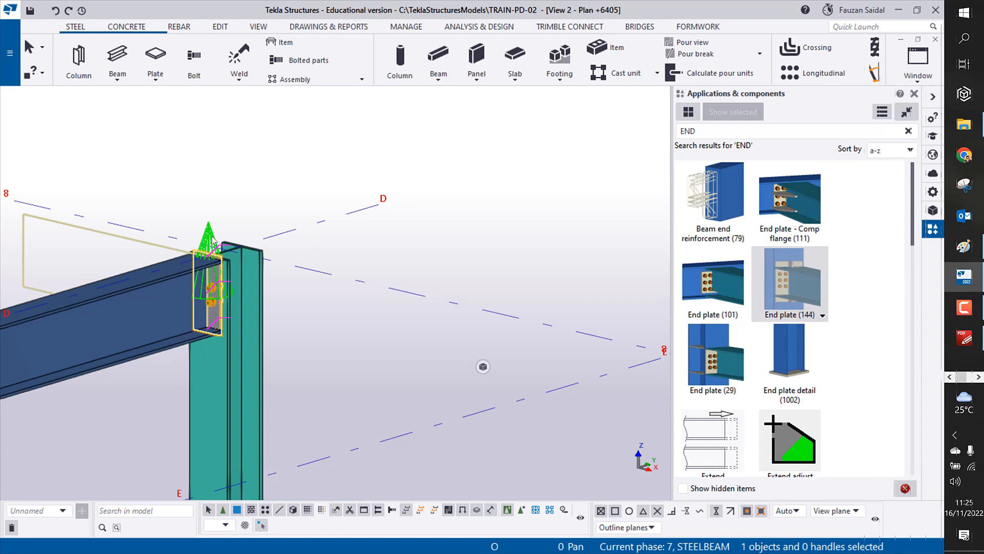
{"action": "key", "text": "Delete"}
{"action": "scroll", "coordinate": [213, 239], "scroll_direction": "down", "scroll_amount": 4}
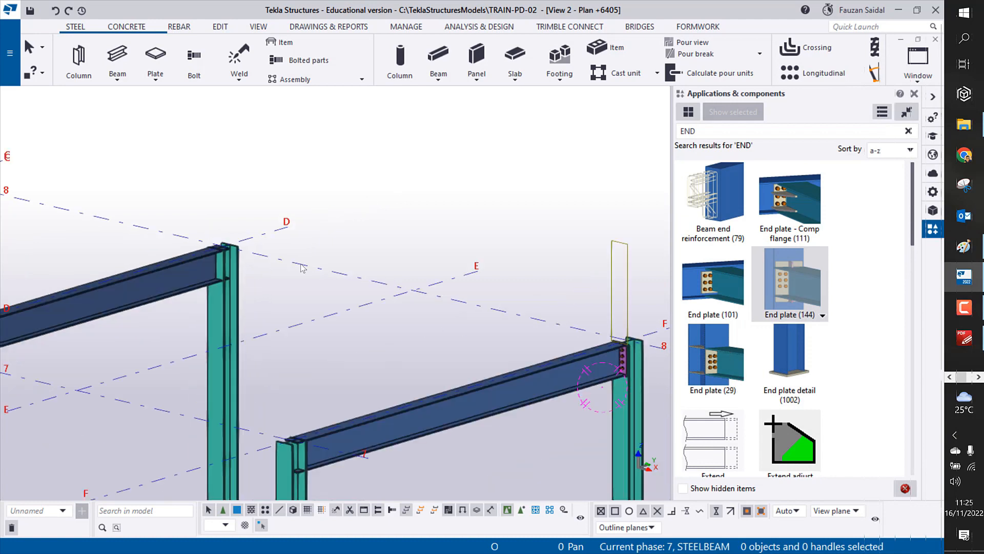
{"action": "middle_click_drag", "start_coordinate": [302, 265], "coordinate": [228, 244]}
{"action": "scroll", "coordinate": [428, 334], "scroll_direction": "up", "scroll_amount": 2}
{"action": "scroll", "coordinate": [427, 330], "scroll_direction": "up", "scroll_amount": 1}
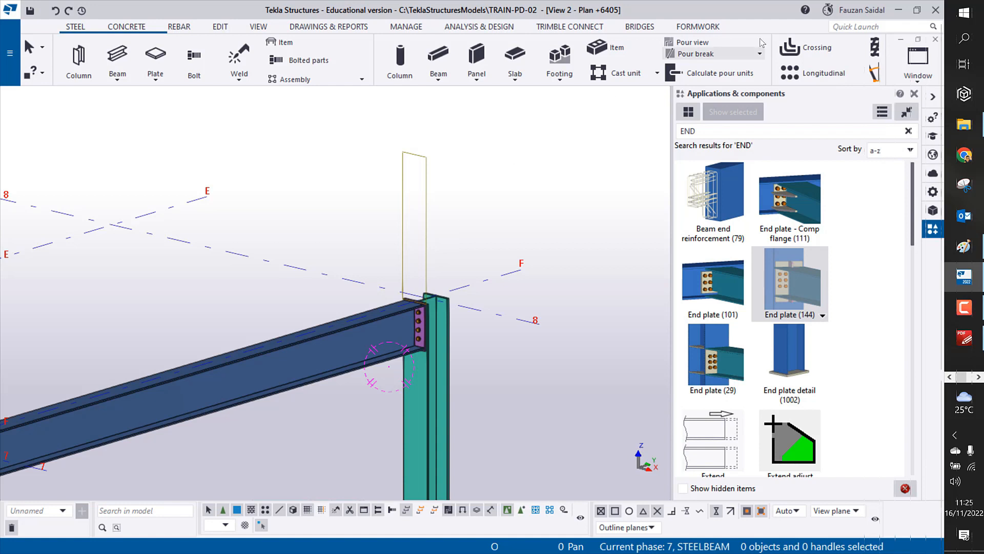
{"action": "left_click", "coordinate": [913, 93]}
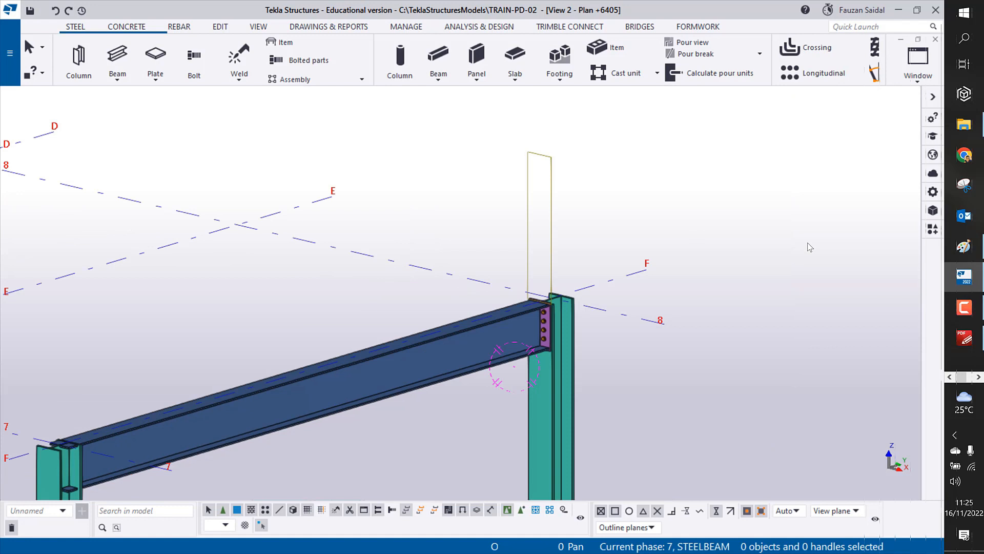
Step: Examine the manually modelled beam-to-column connection at grid F/8, highlighting its bolt group and its end plate in turn
{"action": "middle_click_drag", "start_coordinate": [810, 245], "coordinate": [757, 219]}
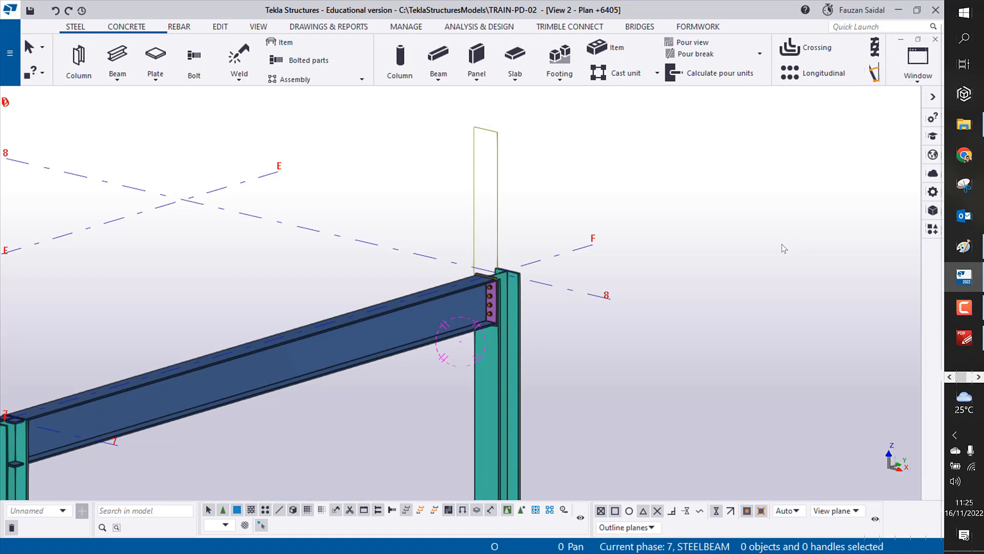
{"action": "scroll", "coordinate": [782, 244], "scroll_direction": "down", "scroll_amount": 2}
{"action": "middle_click_drag", "start_coordinate": [590, 261], "coordinate": [569, 365]}
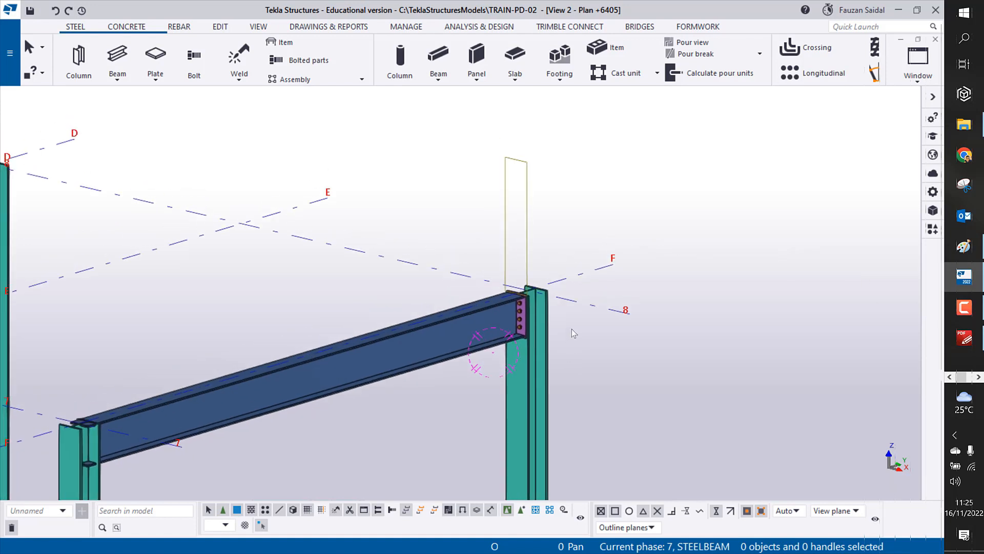
{"action": "scroll", "coordinate": [571, 328], "scroll_direction": "up", "scroll_amount": 3}
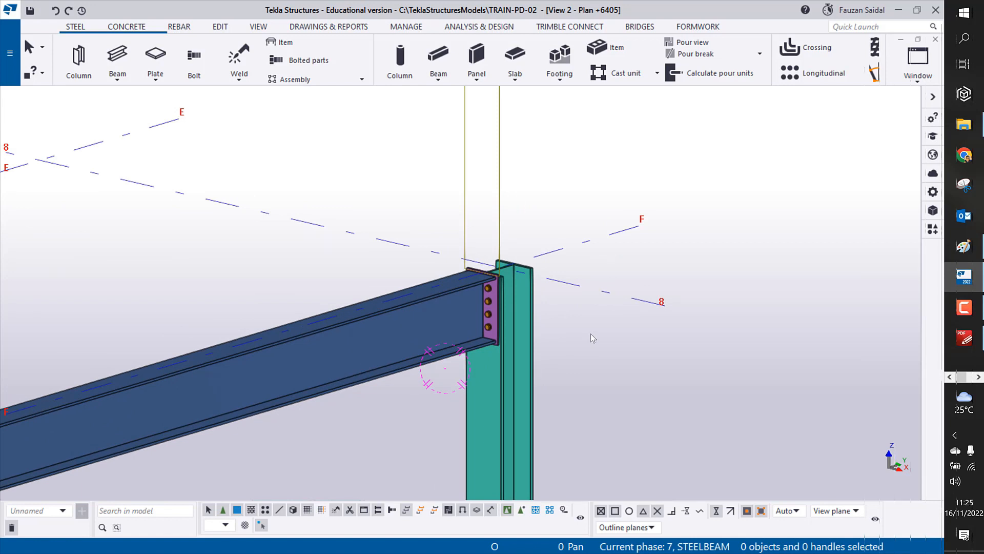
{"action": "scroll", "coordinate": [576, 339], "scroll_direction": "down", "scroll_amount": 2}
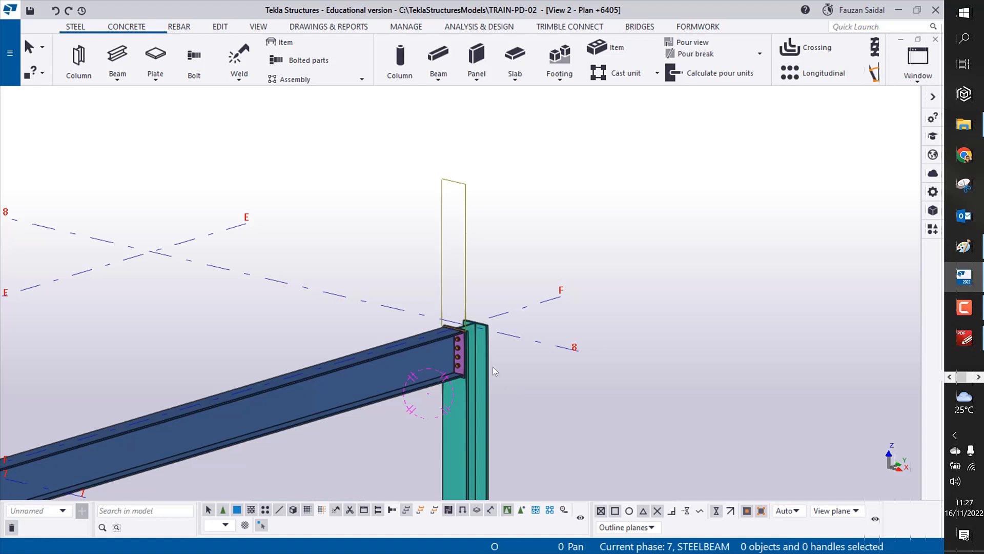
{"action": "scroll", "coordinate": [443, 328], "scroll_direction": "up", "scroll_amount": 6}
{"action": "scroll", "coordinate": [444, 324], "scroll_direction": "down", "scroll_amount": 4}
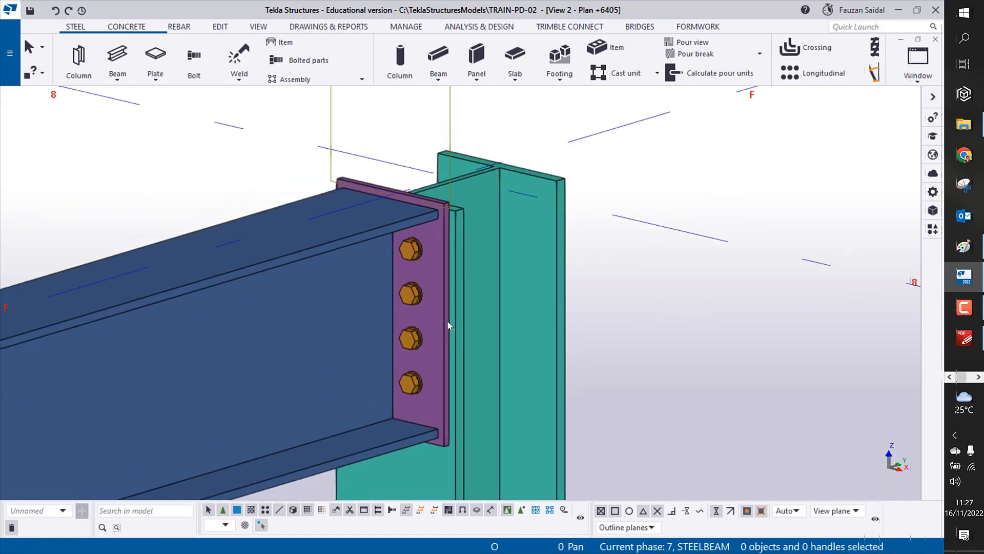
{"action": "middle_click_drag", "start_coordinate": [422, 288], "coordinate": [400, 293]}
{"action": "scroll", "coordinate": [398, 289], "scroll_direction": "up", "scroll_amount": 2}
{"action": "left_click", "coordinate": [393, 252]}
{"action": "scroll", "coordinate": [393, 296], "scroll_direction": "up", "scroll_amount": 1}
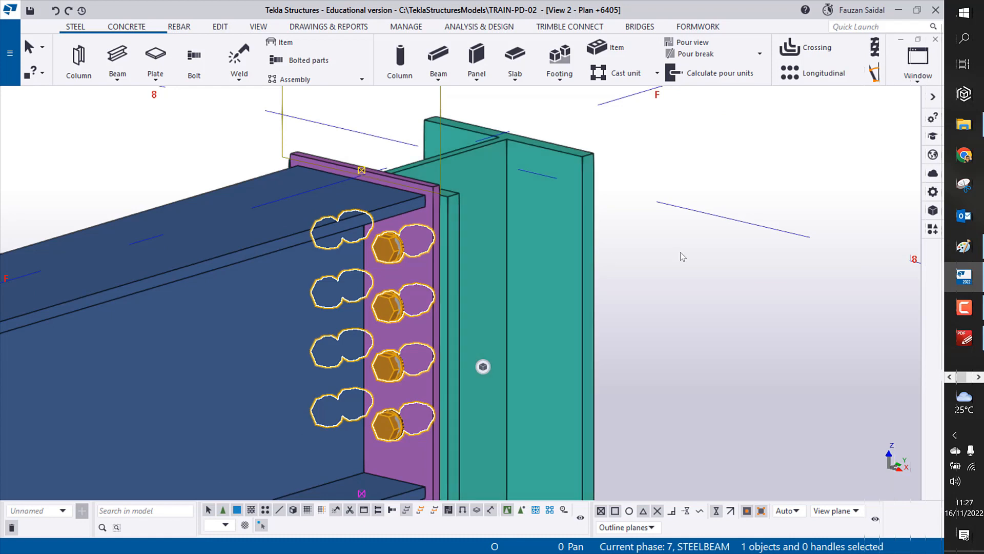
{"action": "left_click", "coordinate": [653, 263]}
{"action": "scroll", "coordinate": [653, 263], "scroll_direction": "down", "scroll_amount": 2}
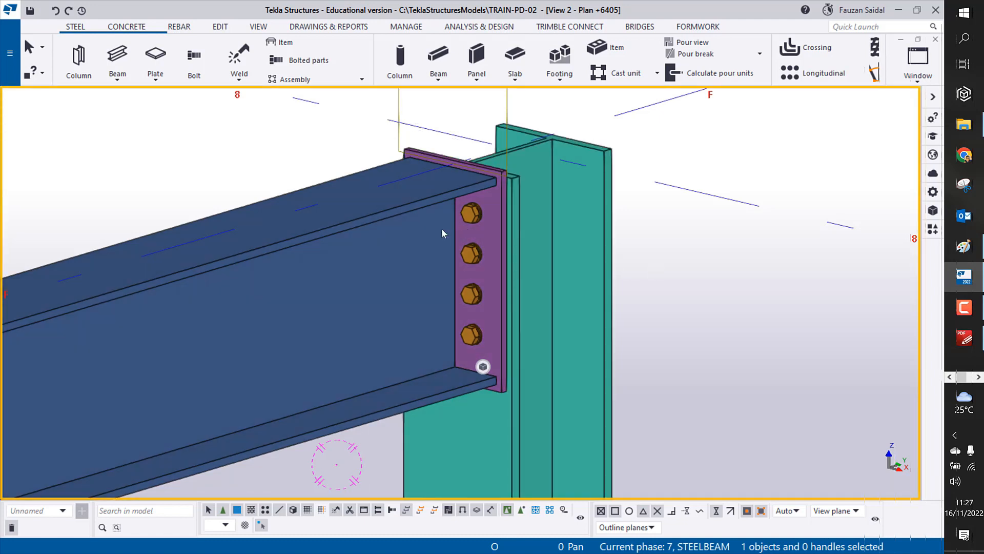
{"action": "middle_click_drag", "start_coordinate": [427, 315], "coordinate": [428, 273], "text": "ctrl"}
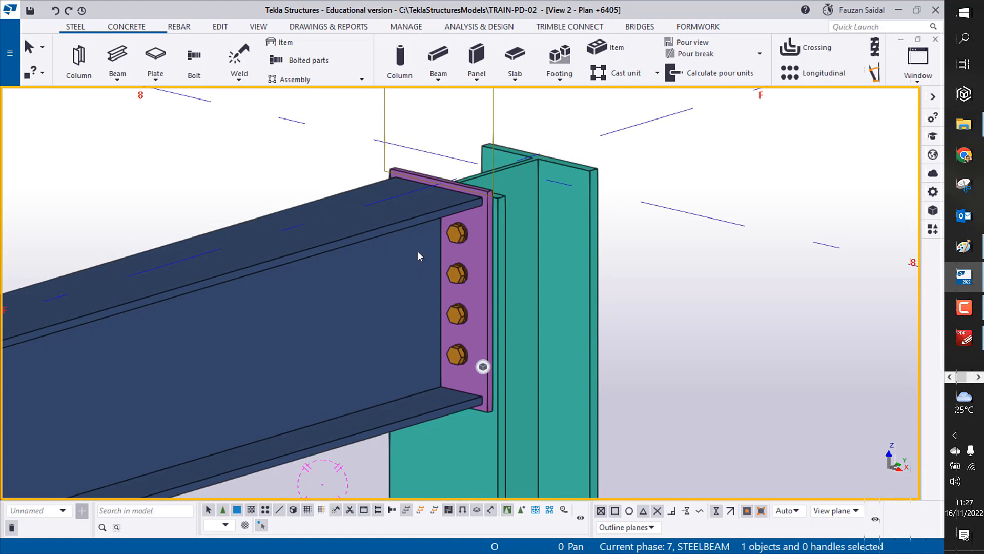
{"action": "left_click", "coordinate": [485, 270]}
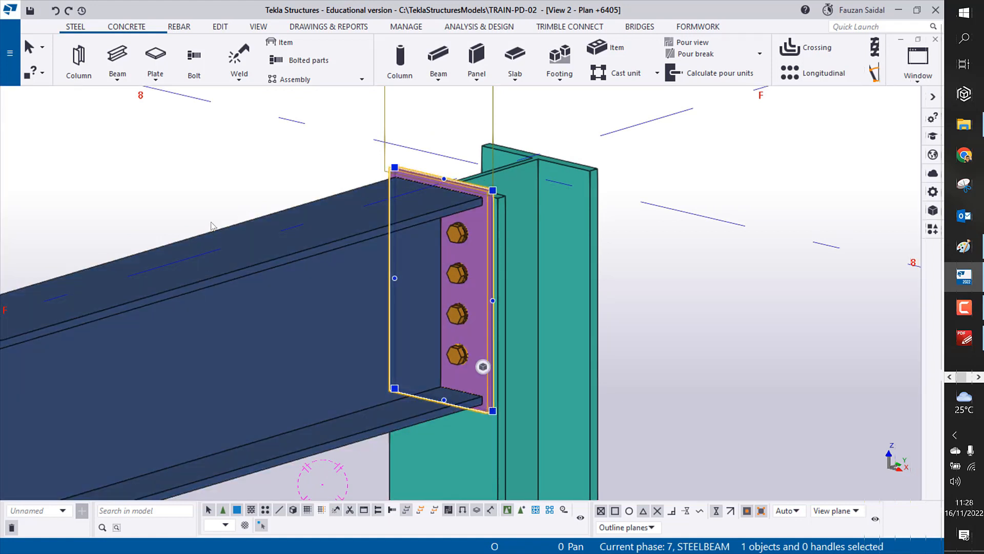
{"action": "key", "text": "Escape"}
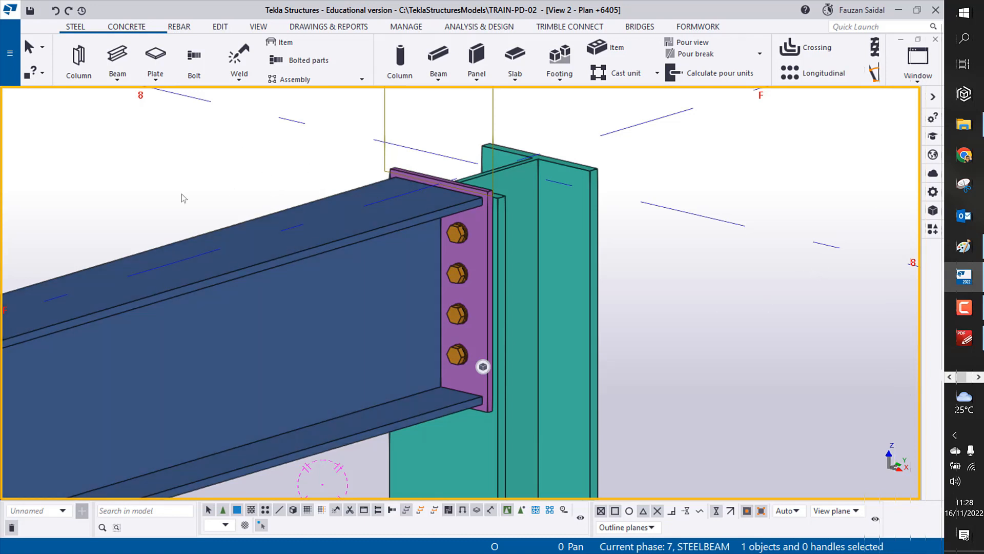
Step: Weld the end plate to the beam at grid F/8, with the beam as main part and the plate as secondary part
{"action": "left_click", "coordinate": [239, 55]}
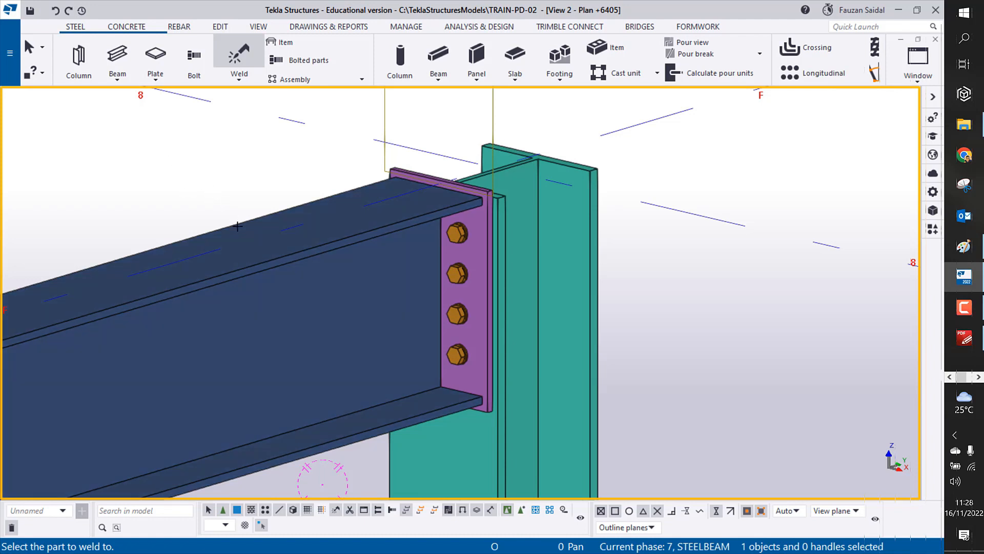
{"action": "left_click", "coordinate": [183, 244]}
{"action": "scroll", "coordinate": [389, 159], "scroll_direction": "up", "scroll_amount": 5}
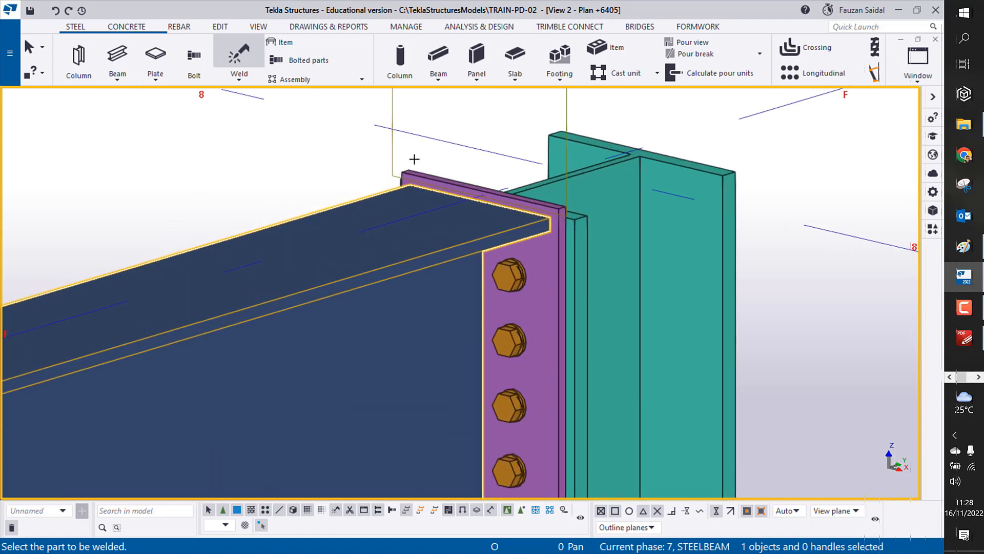
{"action": "left_click", "coordinate": [434, 188]}
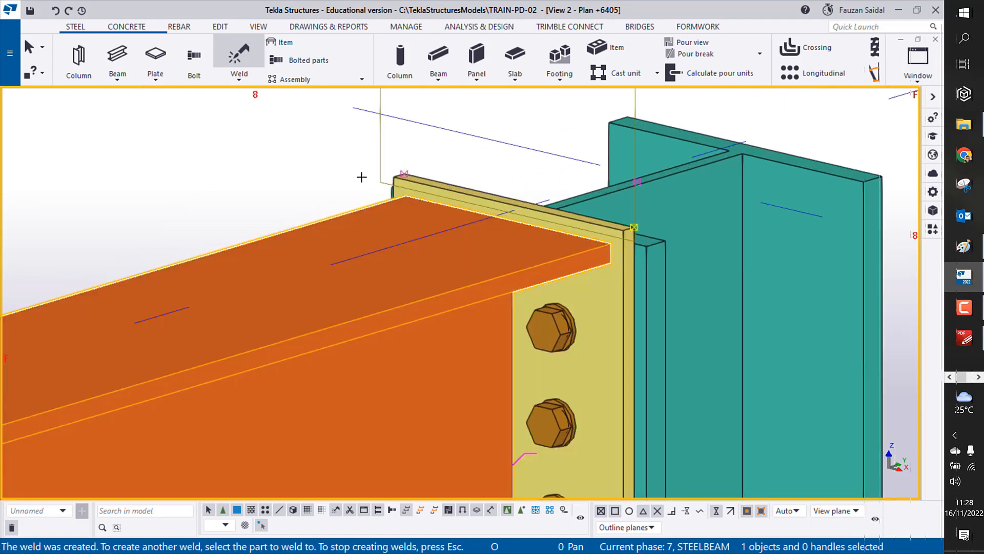
{"action": "scroll", "coordinate": [258, 161], "scroll_direction": "down", "scroll_amount": 4}
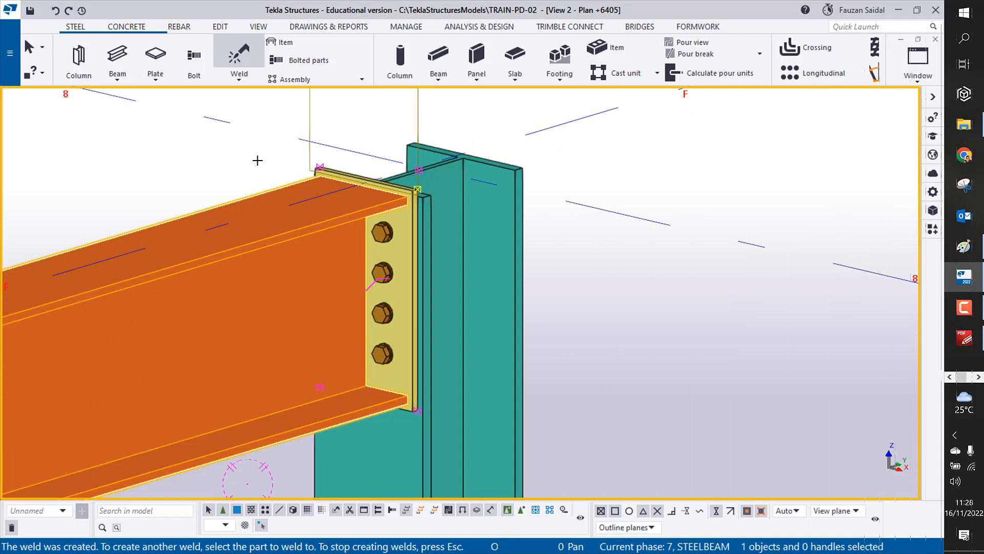
{"action": "right_click", "coordinate": [231, 148]}
{"action": "left_click", "coordinate": [239, 152]}
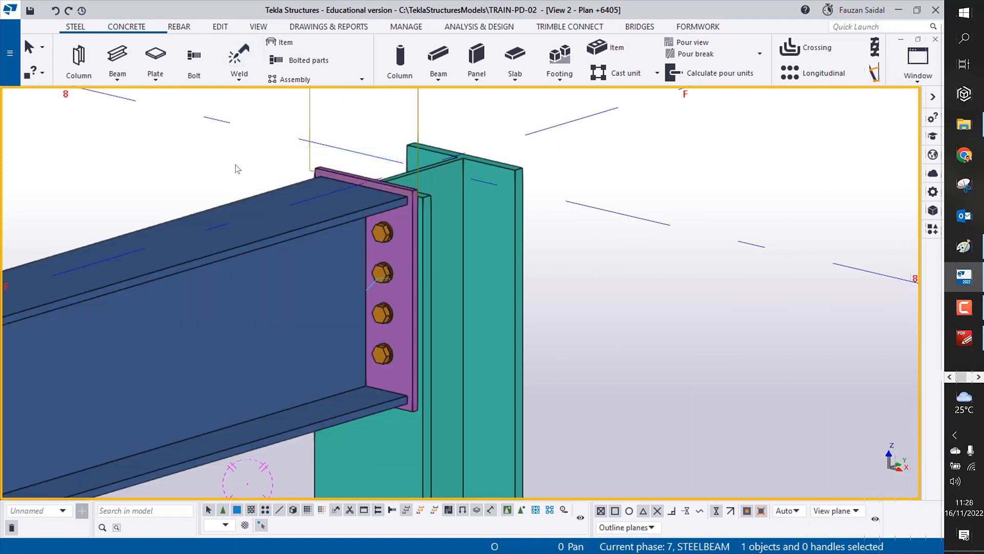
Step: Open the properties of the weld between beam and end plate, review its attributes and close them without changes
{"action": "scroll", "coordinate": [369, 299], "scroll_direction": "up", "scroll_amount": 3}
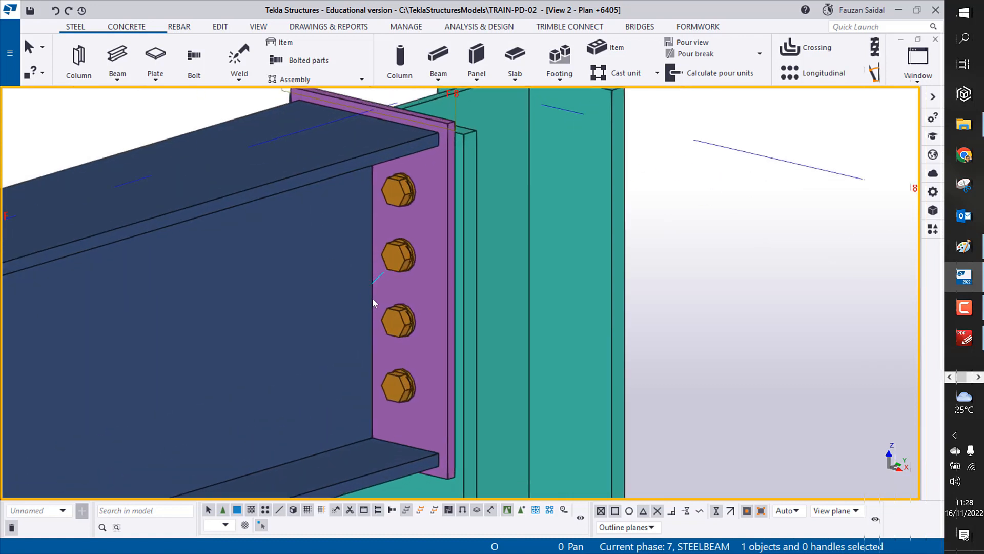
{"action": "scroll", "coordinate": [372, 297], "scroll_direction": "up", "scroll_amount": 2}
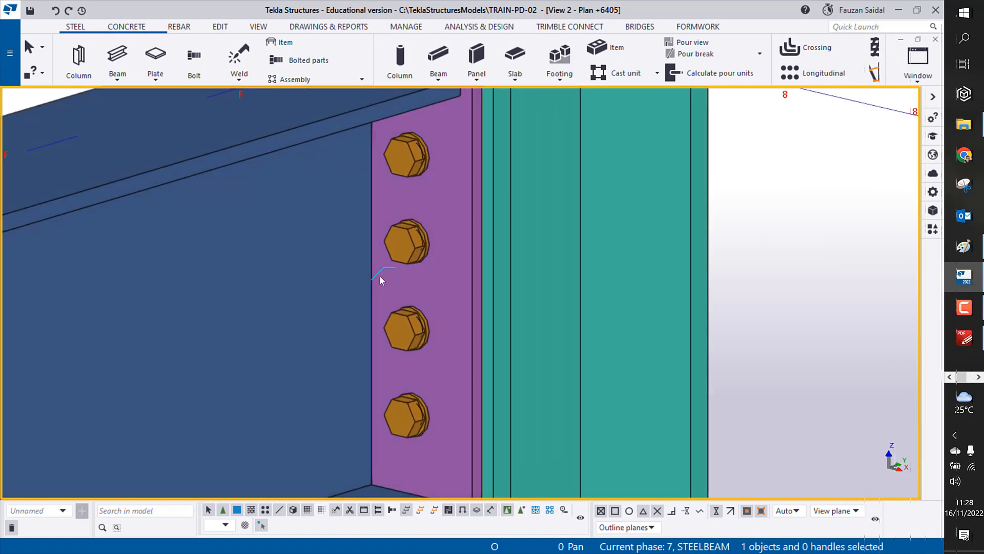
{"action": "double_click", "coordinate": [378, 275]}
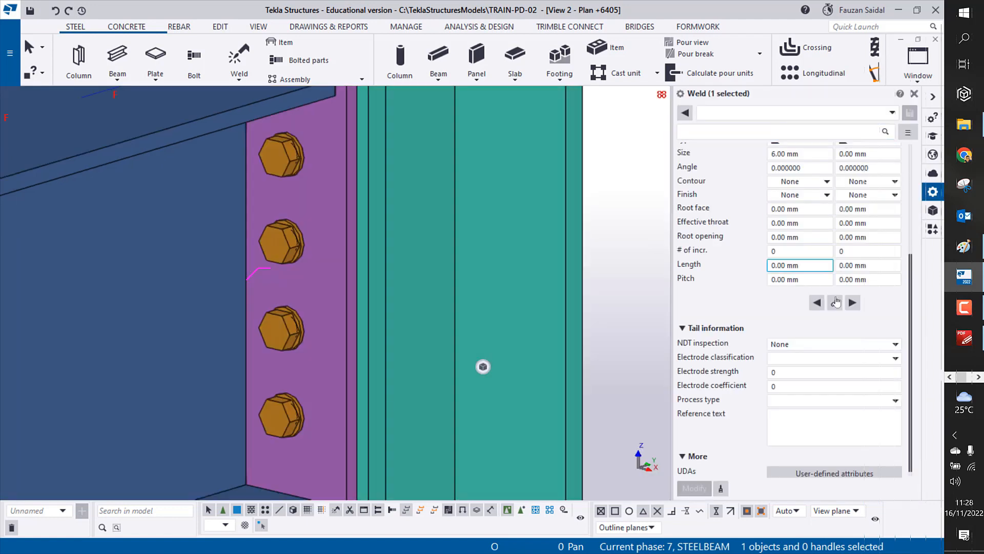
{"action": "scroll", "coordinate": [835, 302], "scroll_direction": "up", "scroll_amount": 5}
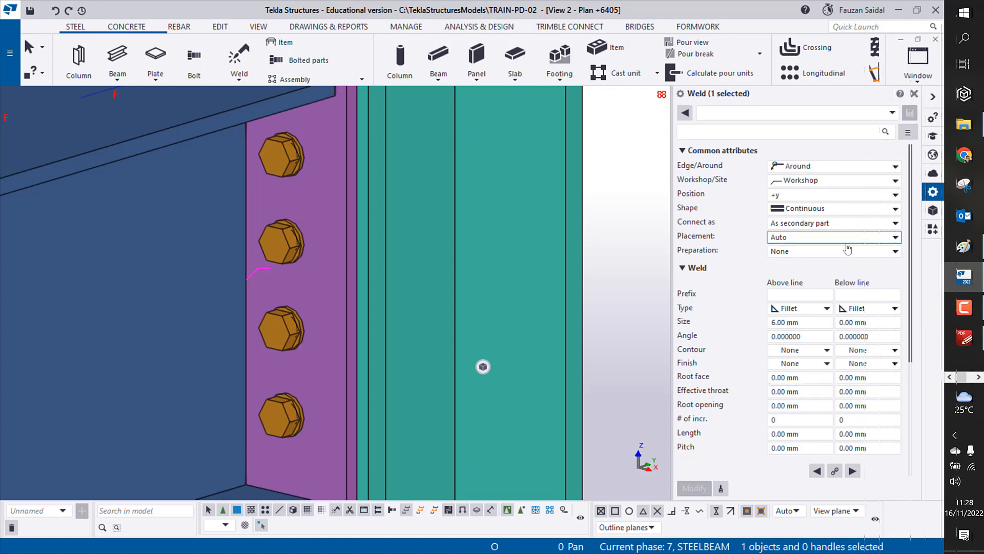
{"action": "left_click", "coordinate": [914, 94]}
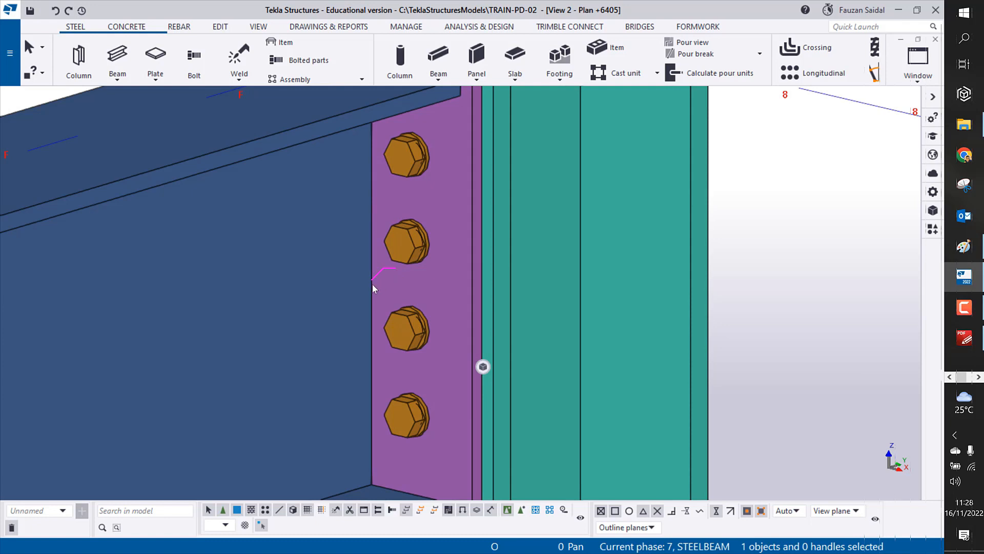
Step: Show welds both in the model and in components in this view, with the representation set to Exact - no weld mark
{"action": "scroll", "coordinate": [214, 284], "scroll_direction": "down", "scroll_amount": 2}
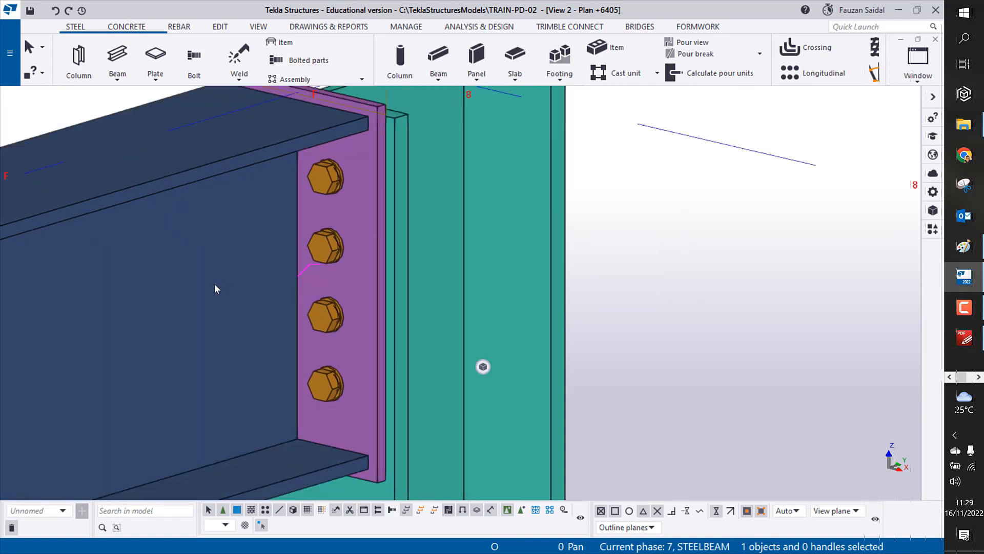
{"action": "scroll", "coordinate": [214, 284], "scroll_direction": "down", "scroll_amount": 3}
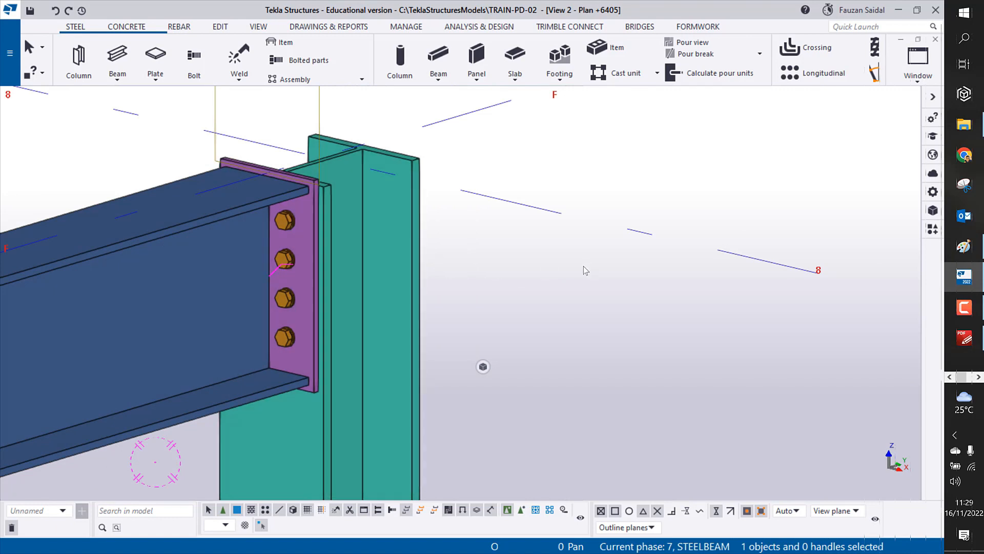
{"action": "scroll", "coordinate": [540, 252], "scroll_direction": "down", "scroll_amount": 2}
{"action": "scroll", "coordinate": [613, 232], "scroll_direction": "down", "scroll_amount": 2}
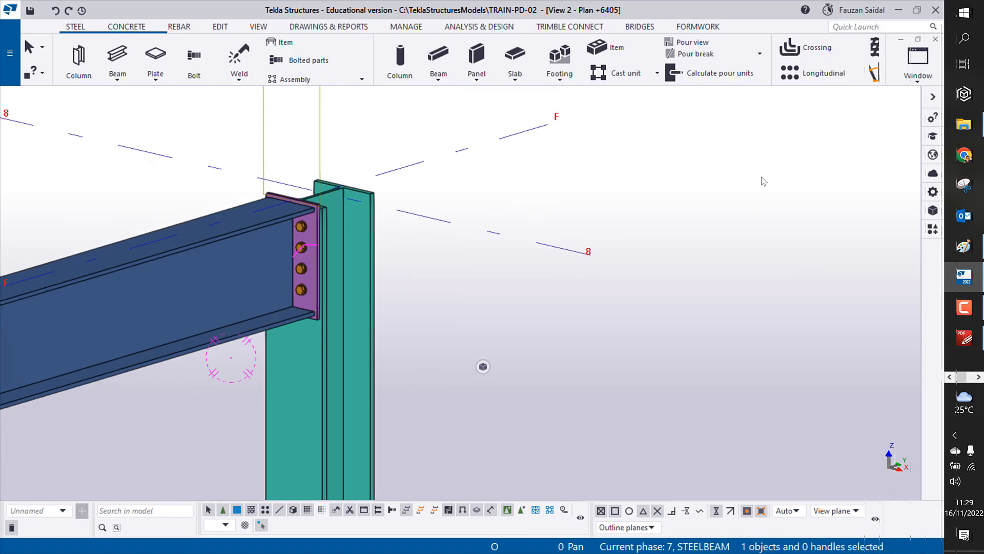
{"action": "double_click", "coordinate": [805, 161]}
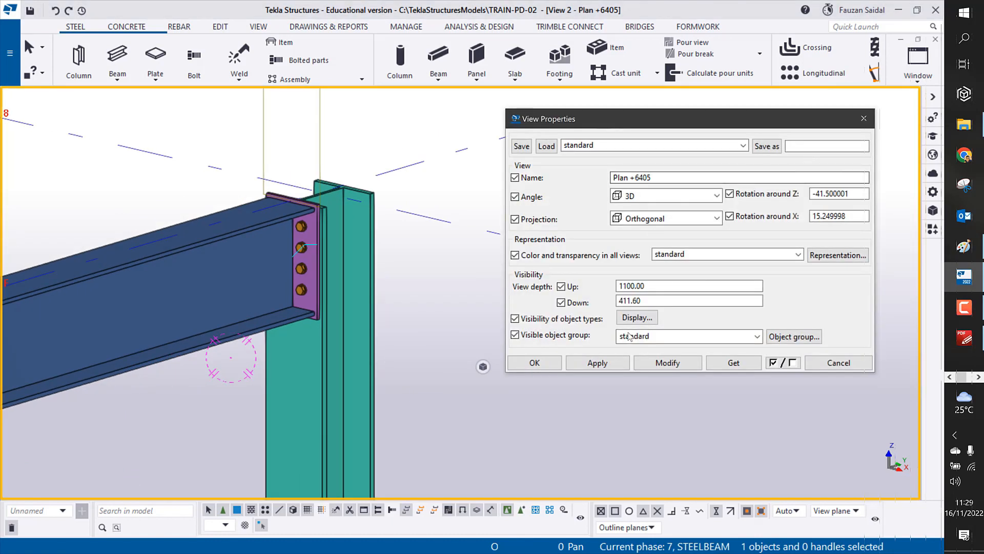
{"action": "left_click", "coordinate": [638, 318]}
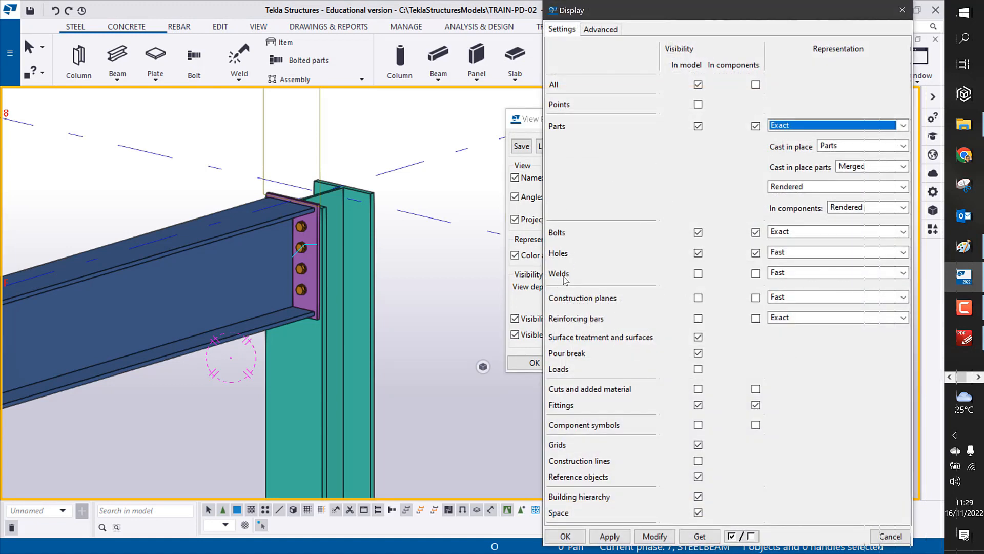
{"action": "left_click", "coordinate": [698, 274]}
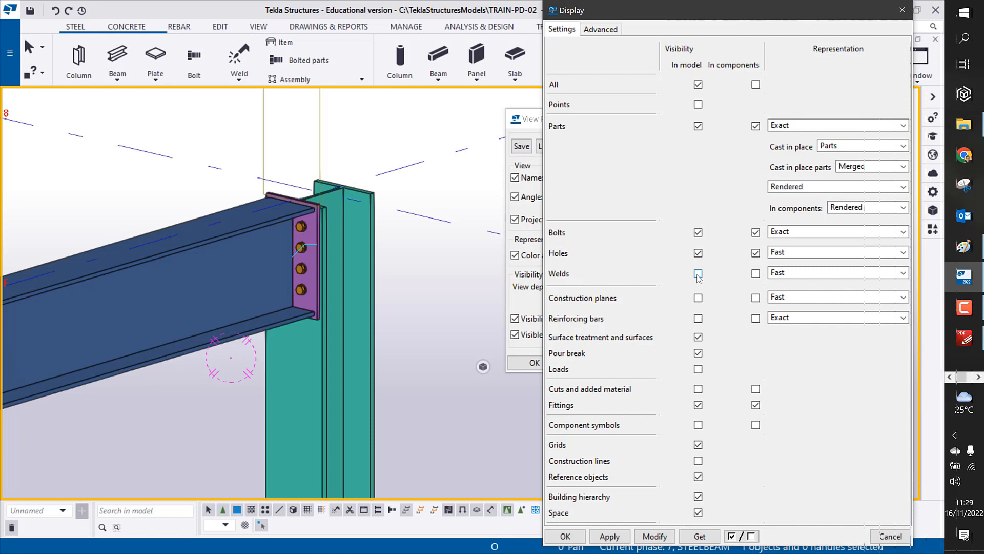
{"action": "left_click", "coordinate": [756, 274]}
{"action": "left_click", "coordinate": [779, 274]}
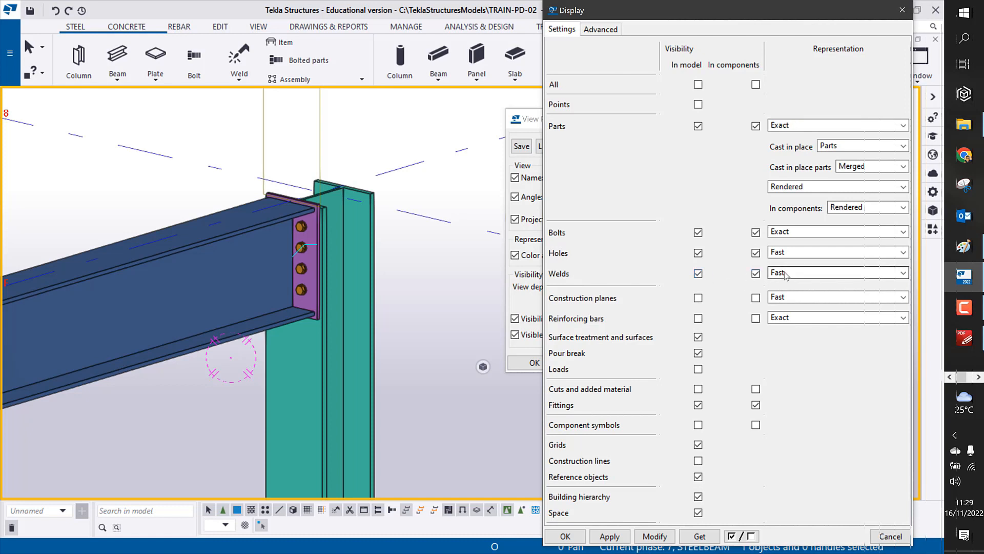
{"action": "left_click", "coordinate": [788, 278]}
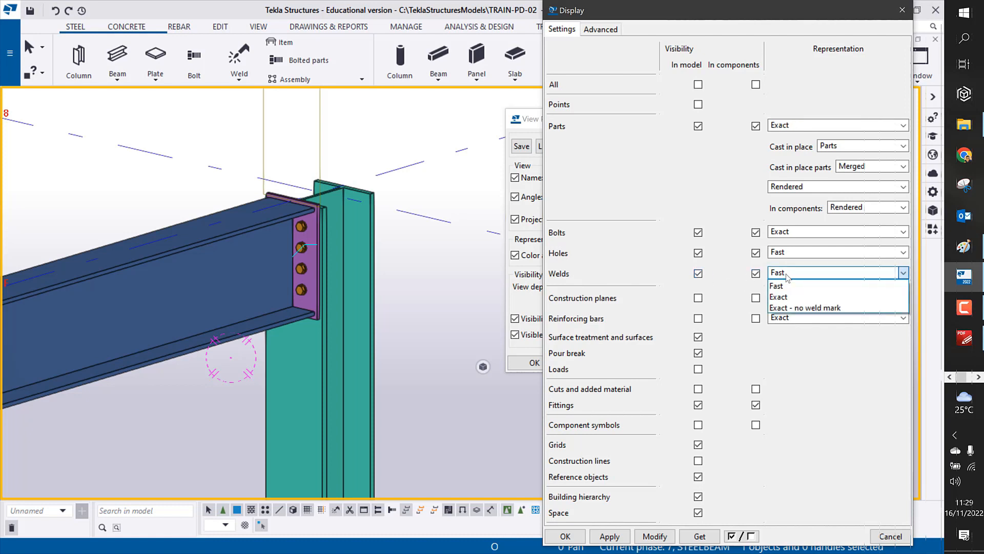
{"action": "left_click", "coordinate": [791, 310]}
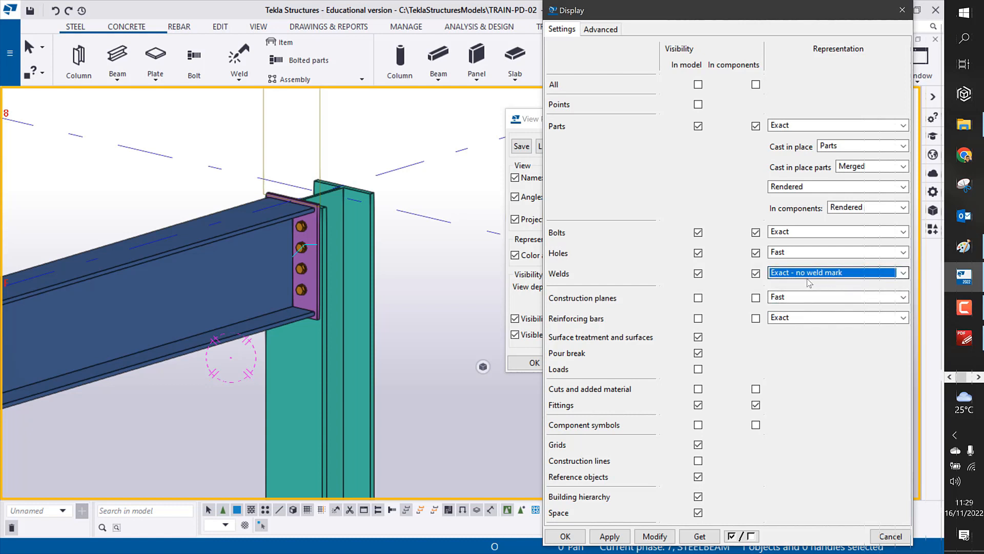
{"action": "left_click", "coordinate": [655, 536]}
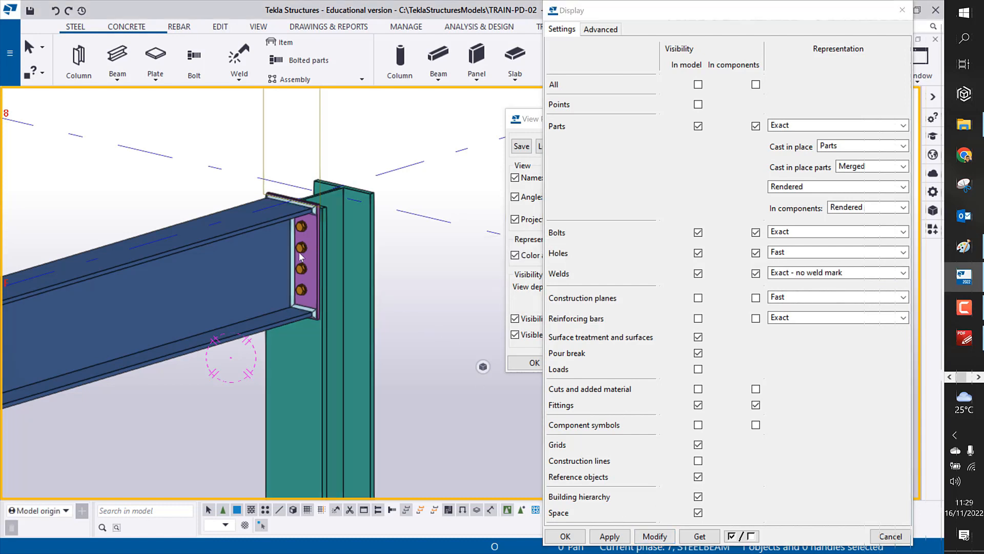
{"action": "scroll", "coordinate": [336, 195], "scroll_direction": "up", "scroll_amount": 5}
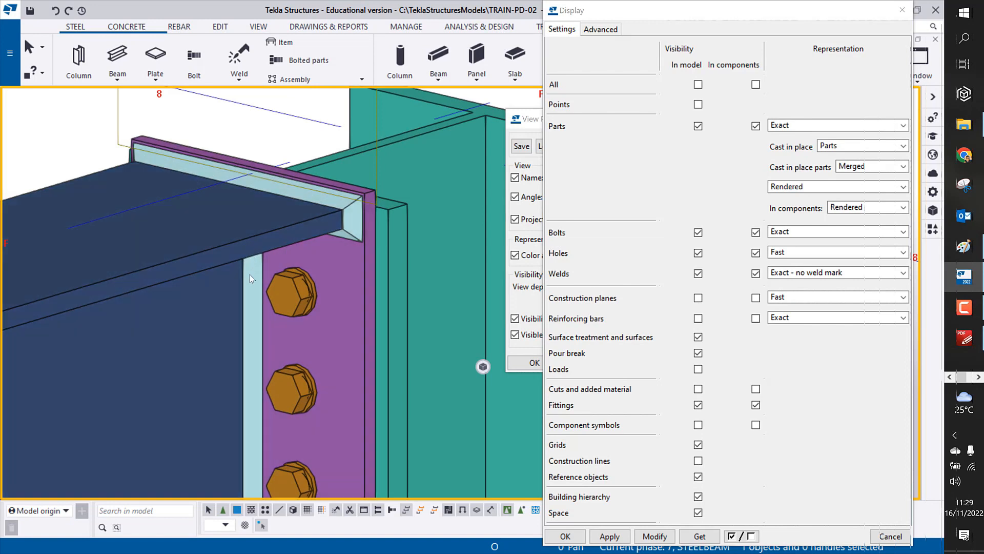
Step: Apply the exact weld display settings to the view and close the display and view properties dialogs
{"action": "scroll", "coordinate": [235, 351], "scroll_direction": "down", "scroll_amount": 3}
{"action": "middle_click_drag", "start_coordinate": [233, 349], "coordinate": [172, 273]}
{"action": "scroll", "coordinate": [172, 273], "scroll_direction": "down", "scroll_amount": 2}
{"action": "scroll", "coordinate": [224, 380], "scroll_direction": "down", "scroll_amount": 3}
{"action": "middle_click_drag", "start_coordinate": [221, 402], "coordinate": [225, 369]}
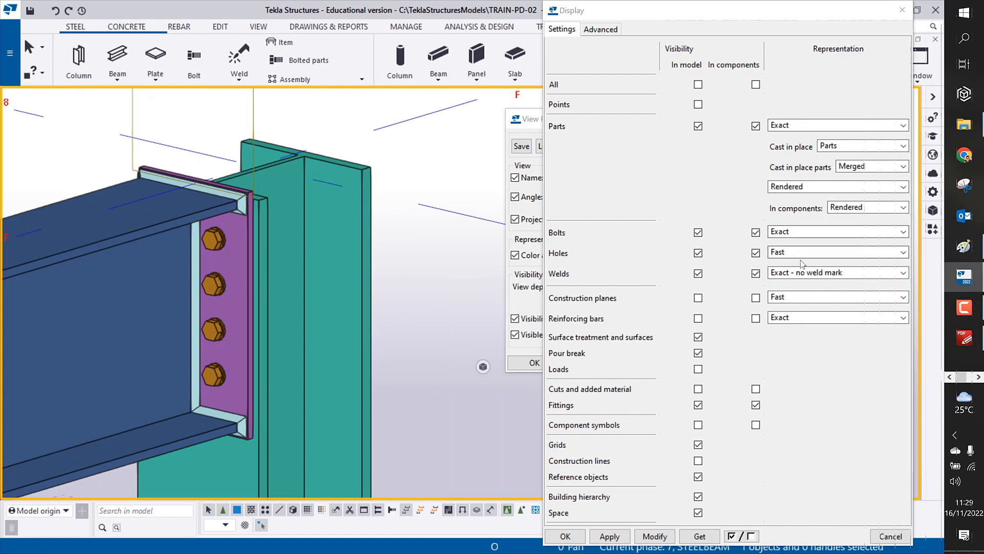
{"action": "left_click", "coordinate": [653, 537]}
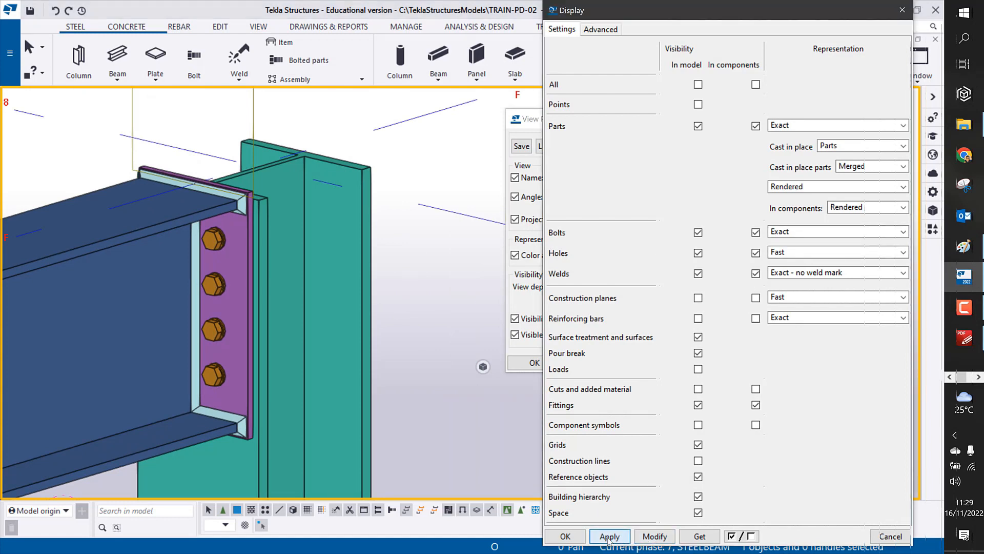
{"action": "left_click", "coordinate": [565, 537]}
{"action": "left_click", "coordinate": [839, 362]}
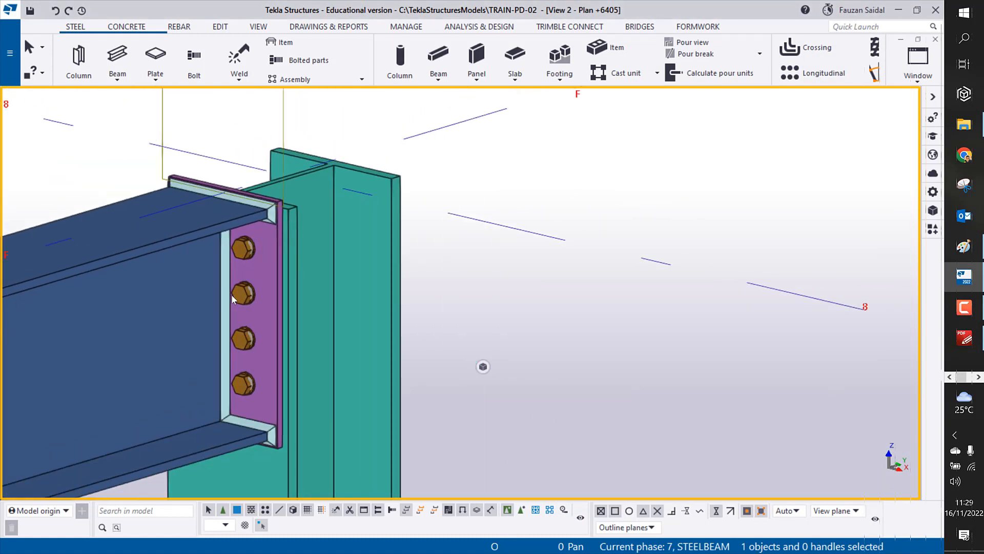
Step: Undo the weld between the beam and the end plate at grid F/8
{"action": "scroll", "coordinate": [451, 290], "scroll_direction": "down", "scroll_amount": 2}
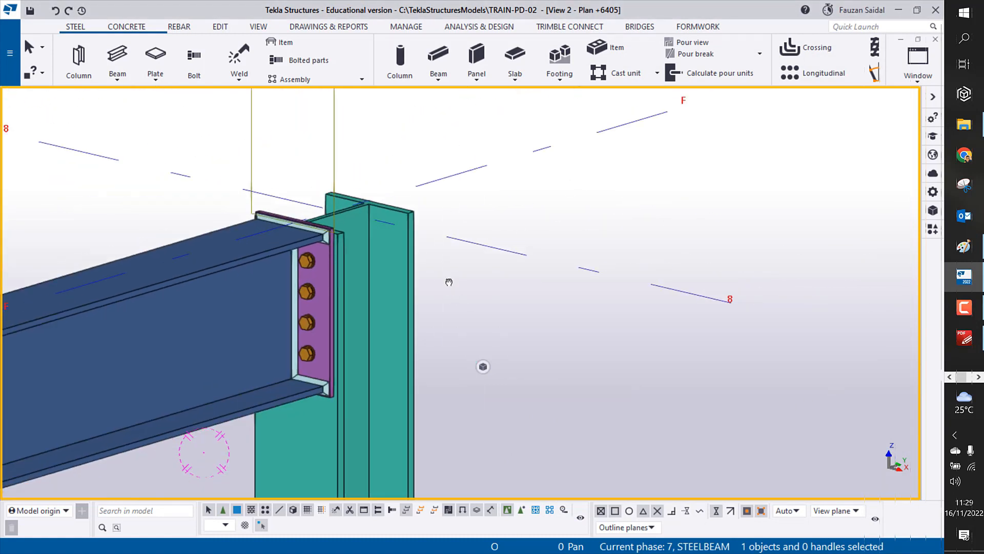
{"action": "scroll", "coordinate": [443, 284], "scroll_direction": "down", "scroll_amount": 2}
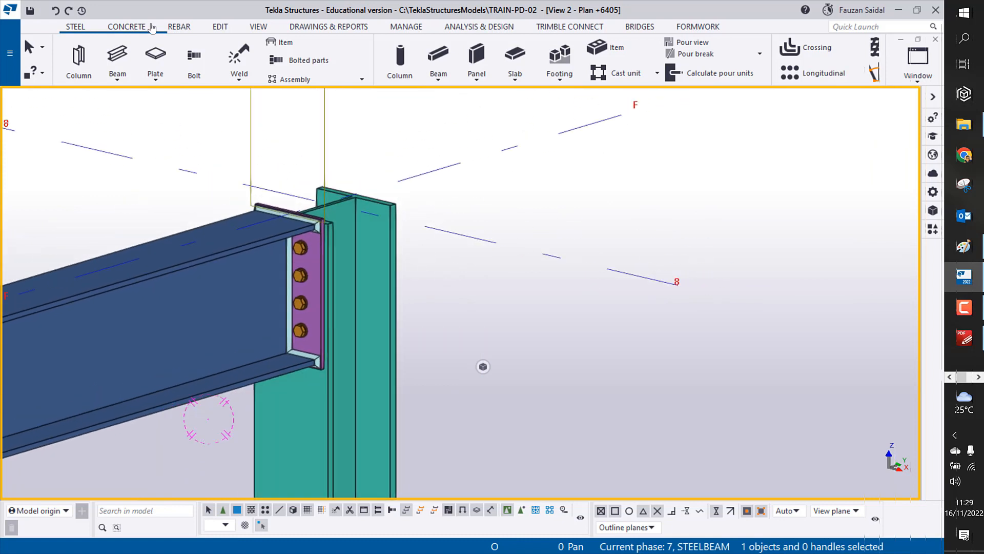
{"action": "left_click", "coordinate": [55, 10]}
Step: Examine the unwelded joint at grid F/8, highlighting the end plate and the beam in turn
{"action": "left_click", "coordinate": [258, 294]}
{"action": "scroll", "coordinate": [449, 306], "scroll_direction": "up", "scroll_amount": 2}
{"action": "left_click", "coordinate": [321, 257]}
{"action": "left_click", "coordinate": [391, 259]}
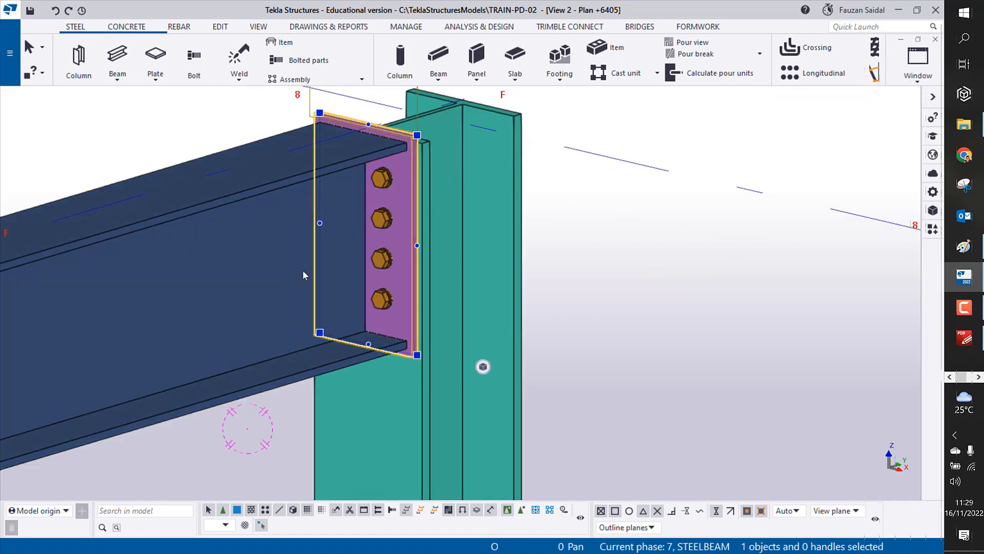
{"action": "left_click", "coordinate": [303, 270]}
{"action": "left_click", "coordinate": [618, 254]}
{"action": "scroll", "coordinate": [20, 148], "scroll_direction": "down", "scroll_amount": 2}
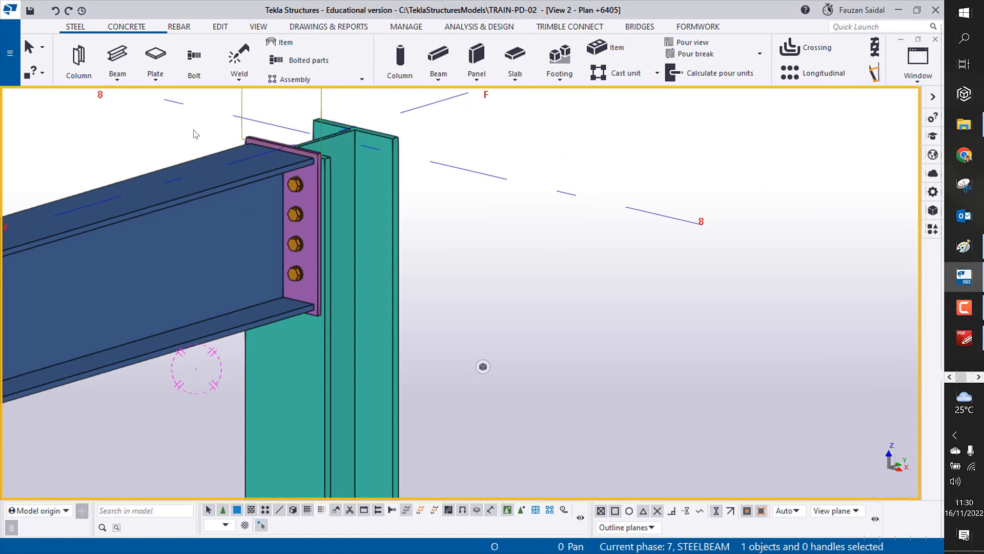
{"action": "middle_click_drag", "start_coordinate": [192, 130], "coordinate": [197, 160]}
{"action": "scroll", "coordinate": [198, 162], "scroll_direction": "down", "scroll_amount": 1}
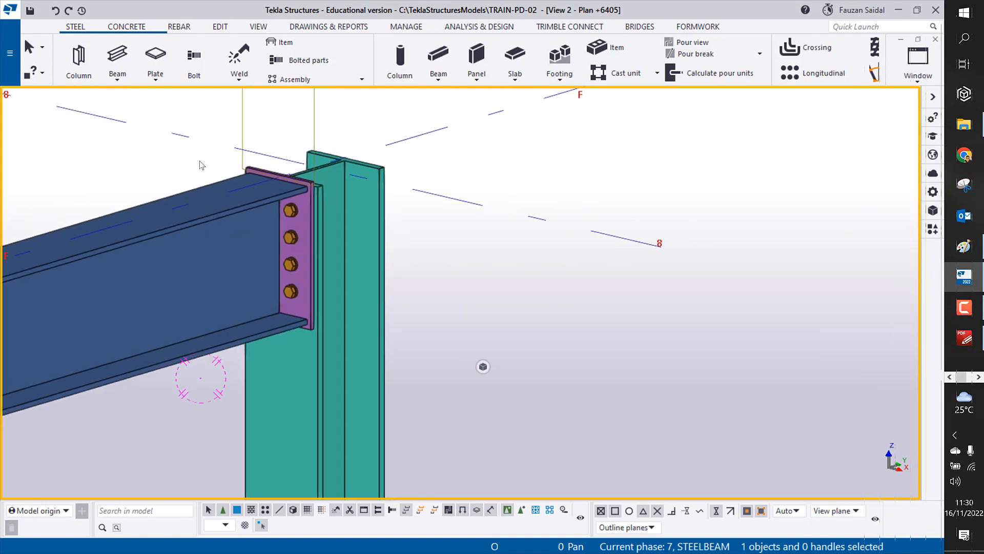
Step: Weld the end plate to the beam again, with the beam as main part and the plate as secondary part
{"action": "left_click", "coordinate": [241, 54]}
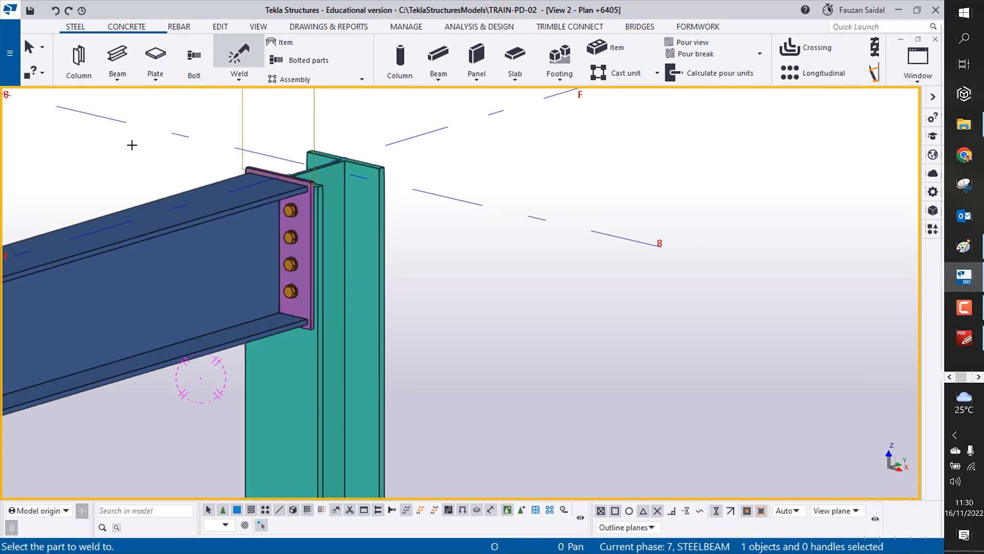
{"action": "middle_click_drag", "start_coordinate": [132, 149], "coordinate": [202, 177]}
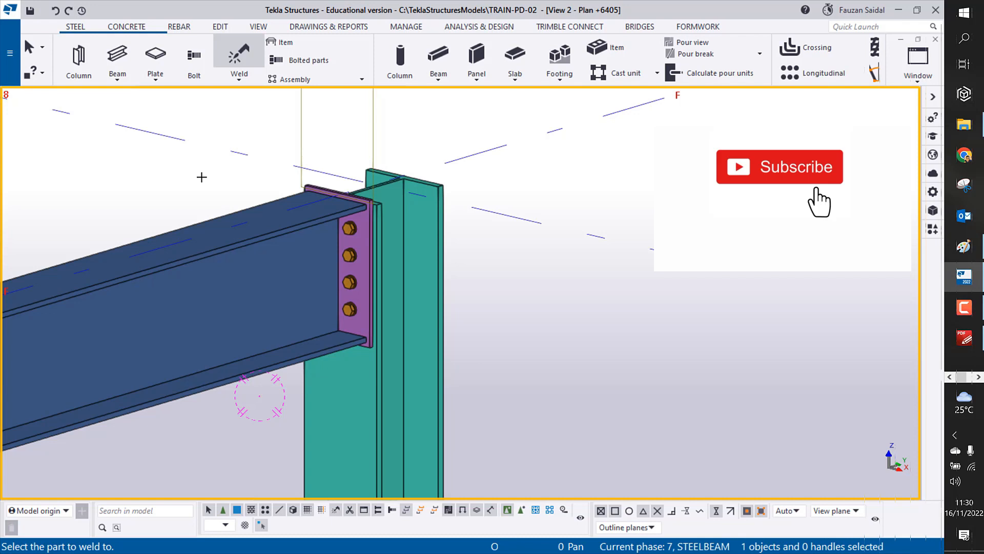
{"action": "left_click", "coordinate": [229, 254]}
{"action": "scroll", "coordinate": [303, 191], "scroll_direction": "up", "scroll_amount": 1}
{"action": "scroll", "coordinate": [323, 210], "scroll_direction": "up", "scroll_amount": 2}
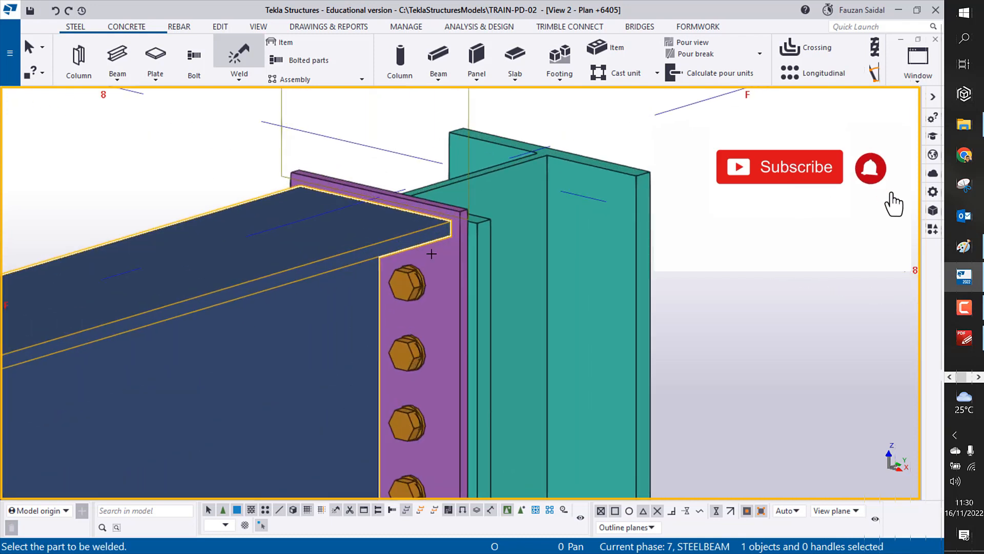
{"action": "left_click", "coordinate": [440, 265]}
{"action": "scroll", "coordinate": [277, 272], "scroll_direction": "down", "scroll_amount": 3}
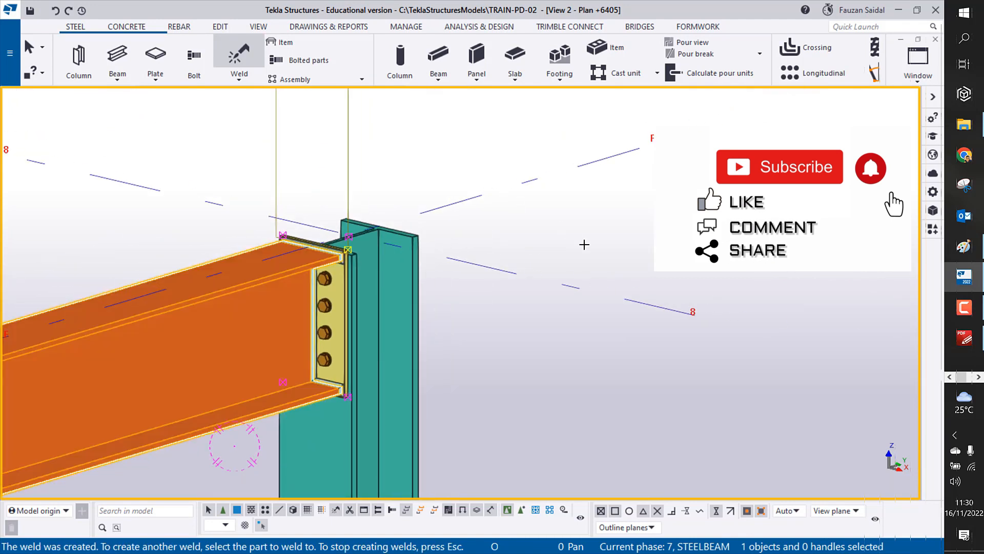
{"action": "right_click", "coordinate": [491, 130]}
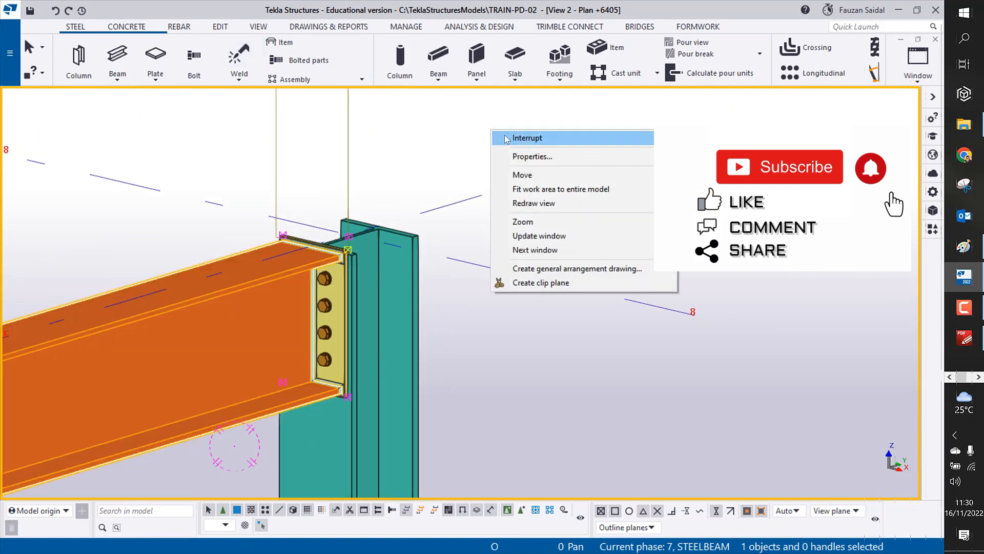
{"action": "left_click", "coordinate": [502, 138]}
Step: Open the properties of the new weld at the beam's bottom flange, and clear the selection
{"action": "scroll", "coordinate": [345, 396], "scroll_direction": "up", "scroll_amount": 4}
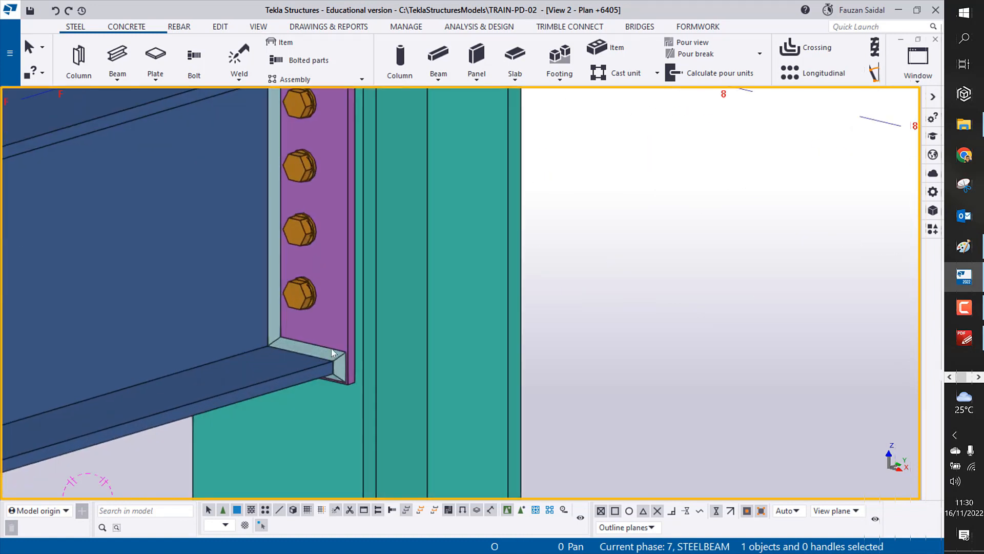
{"action": "double_click", "coordinate": [331, 354]}
{"action": "left_click", "coordinate": [601, 241]}
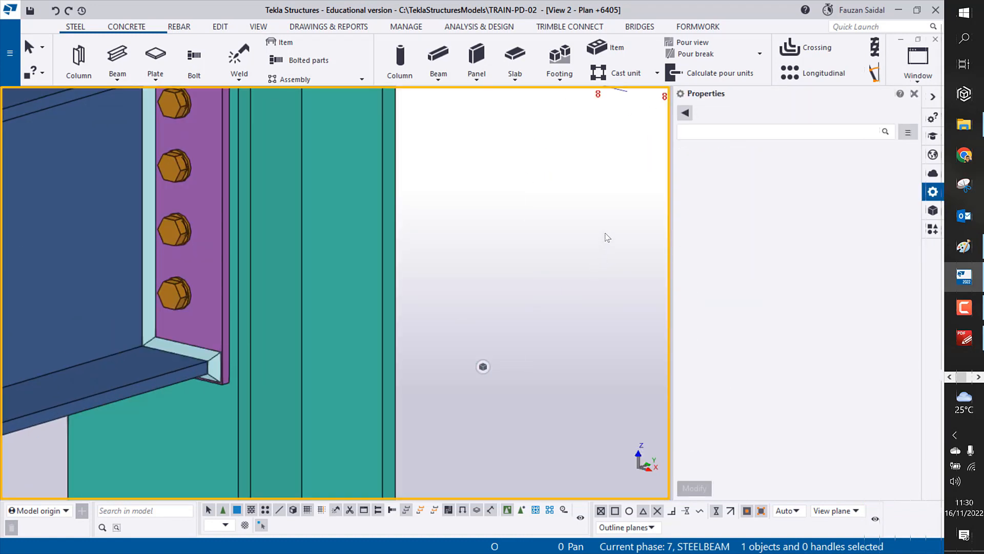
Step: Review the weld representation in this view's display settings, keeping Exact - no weld mark, and close the dialogs
{"action": "double_click", "coordinate": [587, 180]}
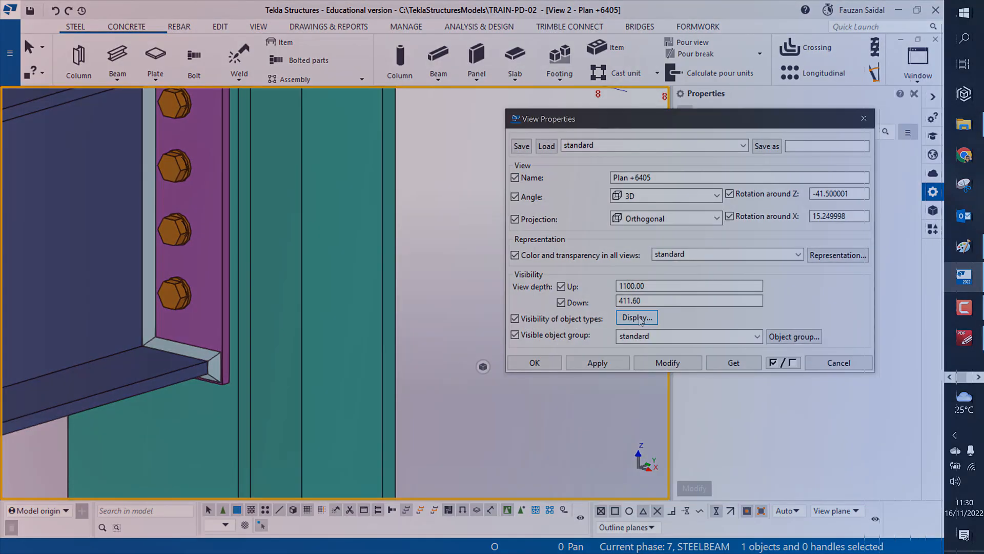
{"action": "left_click", "coordinate": [639, 318]}
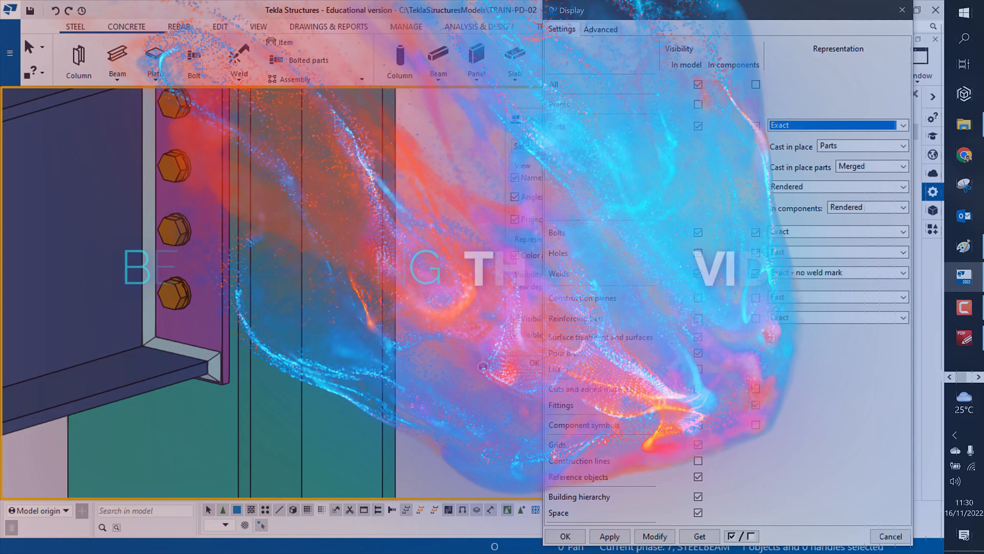
{"action": "left_click", "coordinate": [796, 272]}
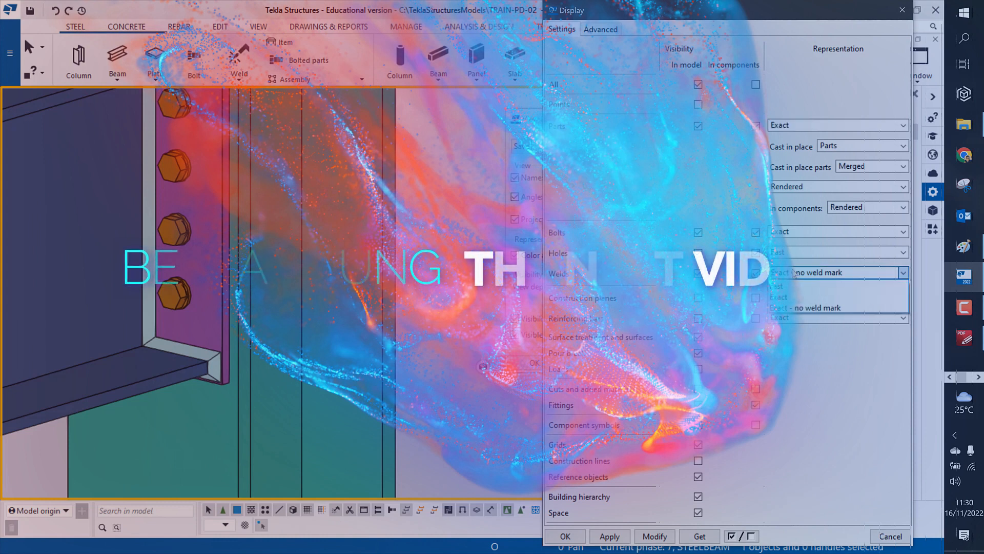
{"action": "left_click", "coordinate": [798, 307]}
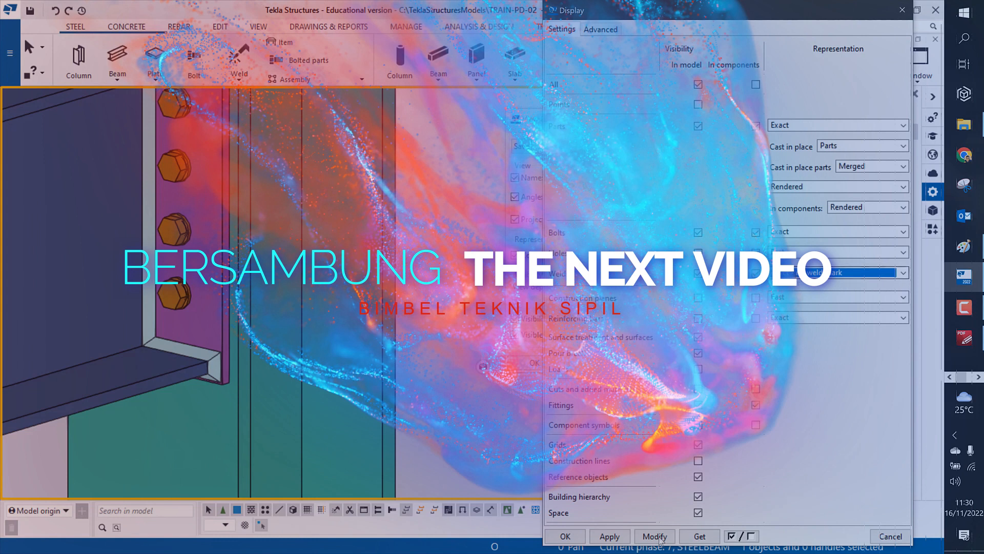
{"action": "left_click", "coordinate": [565, 536]}
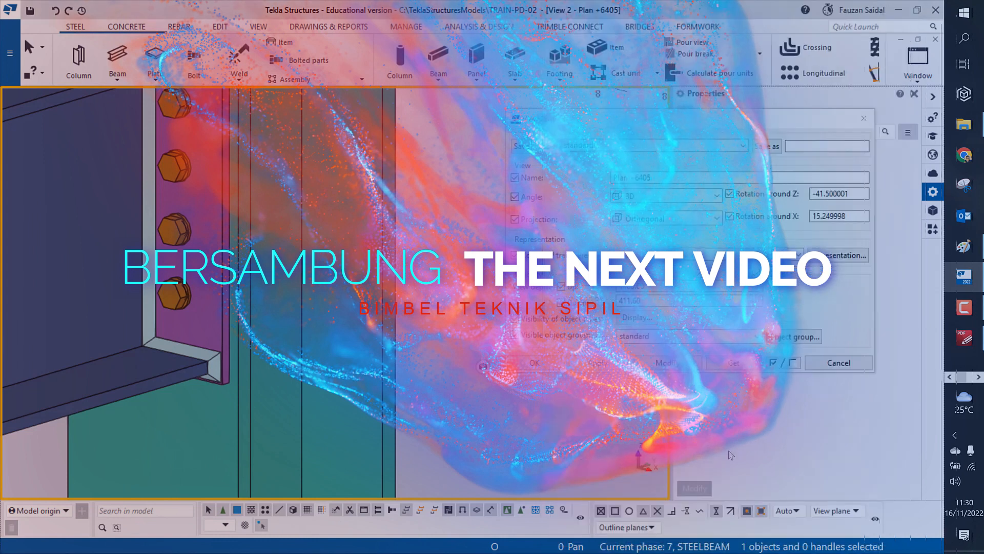
{"action": "left_click", "coordinate": [855, 367]}
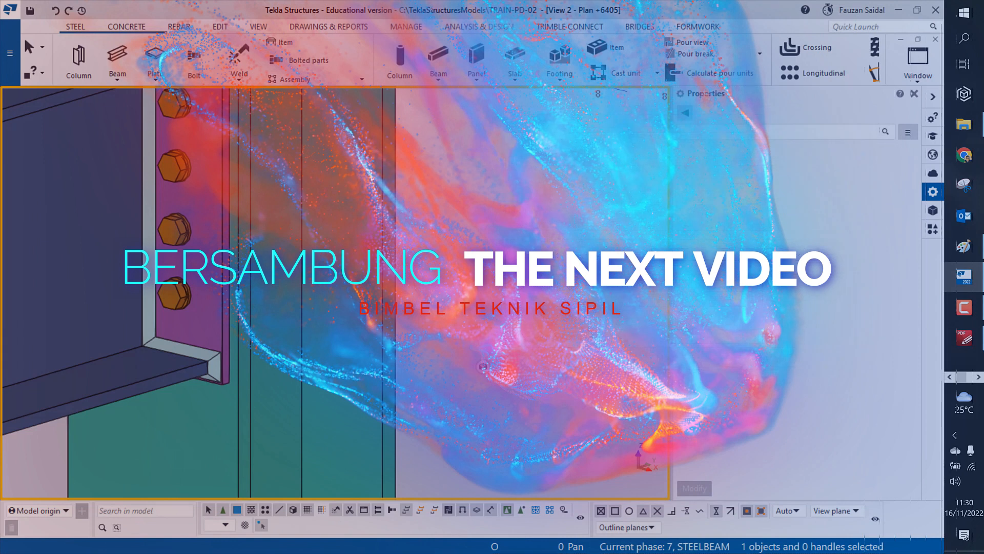
Step: Close the object properties and view the whole welded and bolted beam-to-column connection
{"action": "scroll", "coordinate": [588, 333], "scroll_direction": "down", "scroll_amount": 3}
{"action": "left_click", "coordinate": [917, 94]}
{"action": "middle_click_drag", "start_coordinate": [846, 141], "coordinate": [744, 174]}
{"action": "middle_click_drag", "start_coordinate": [571, 295], "coordinate": [443, 278]}
{"action": "scroll", "coordinate": [444, 277], "scroll_direction": "down", "scroll_amount": 2}
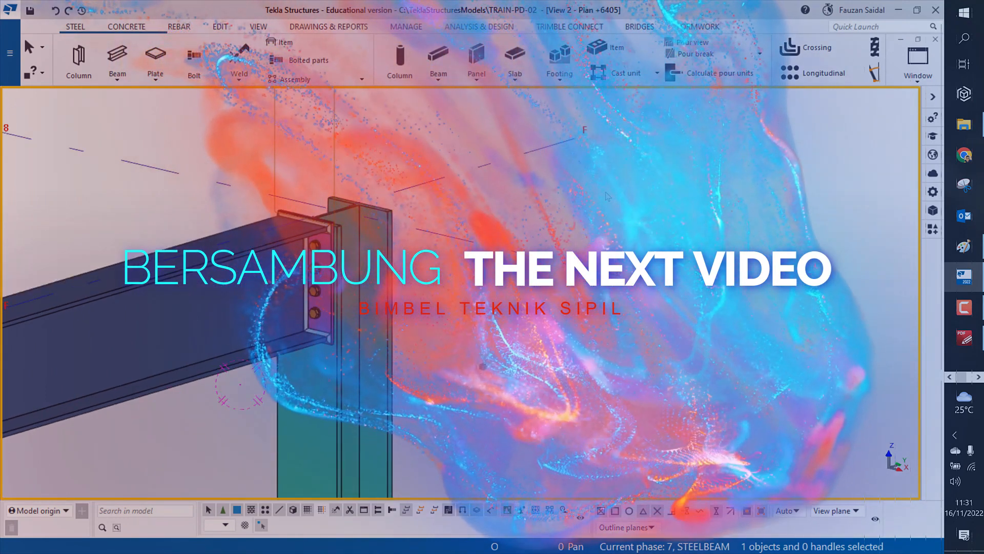